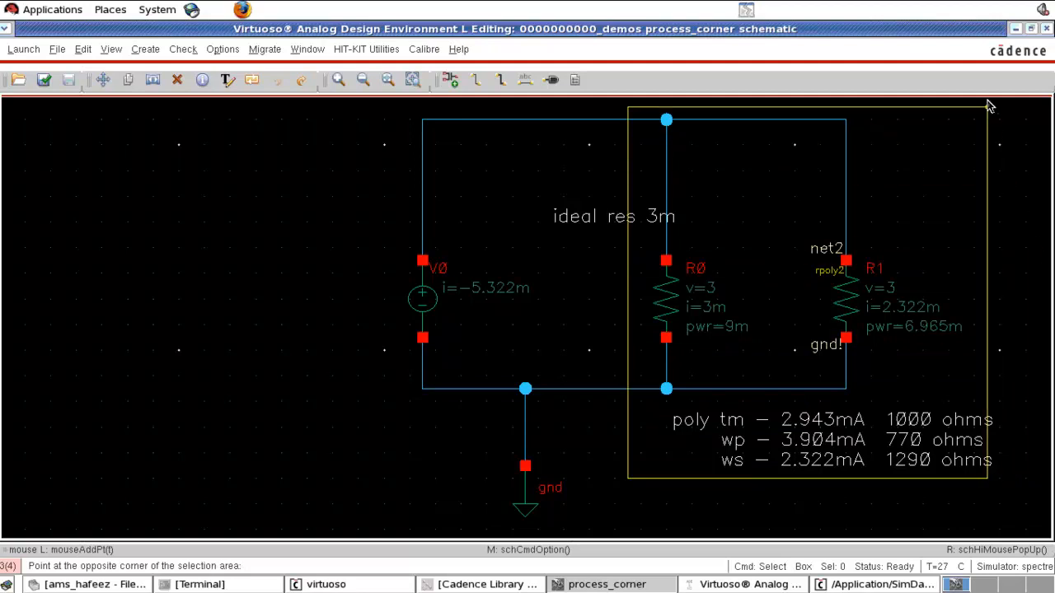
- Delete the selected resistors, their wiring and the annotation text from the schematic
key(Delete)
click(581, 219)
click(758, 435)
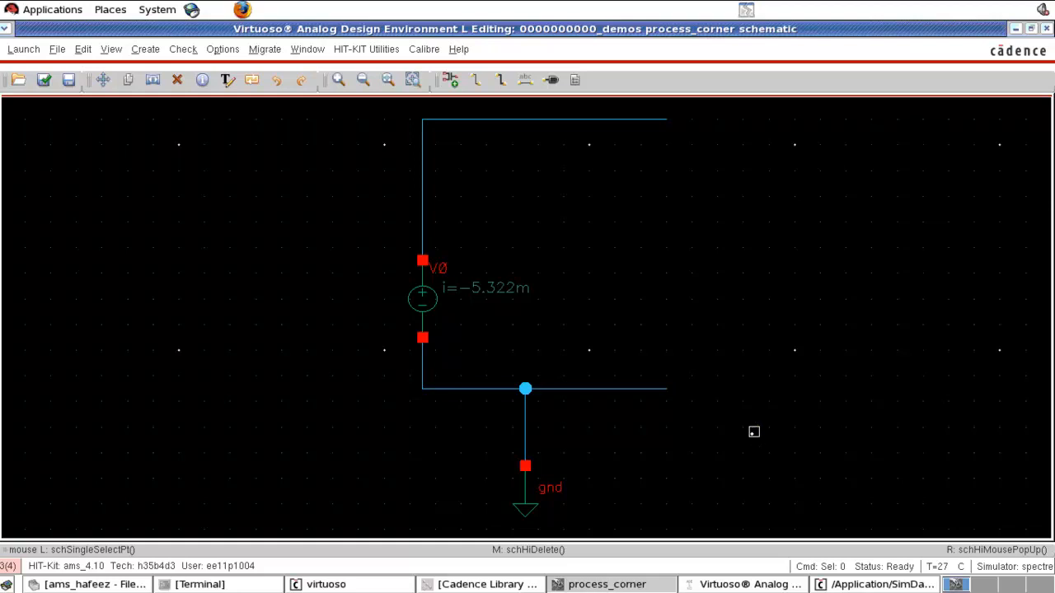
- Add an nmos4 instance from PRIMLIB's Mosfets LV-C35 category and place it to the right of the source
key(i)
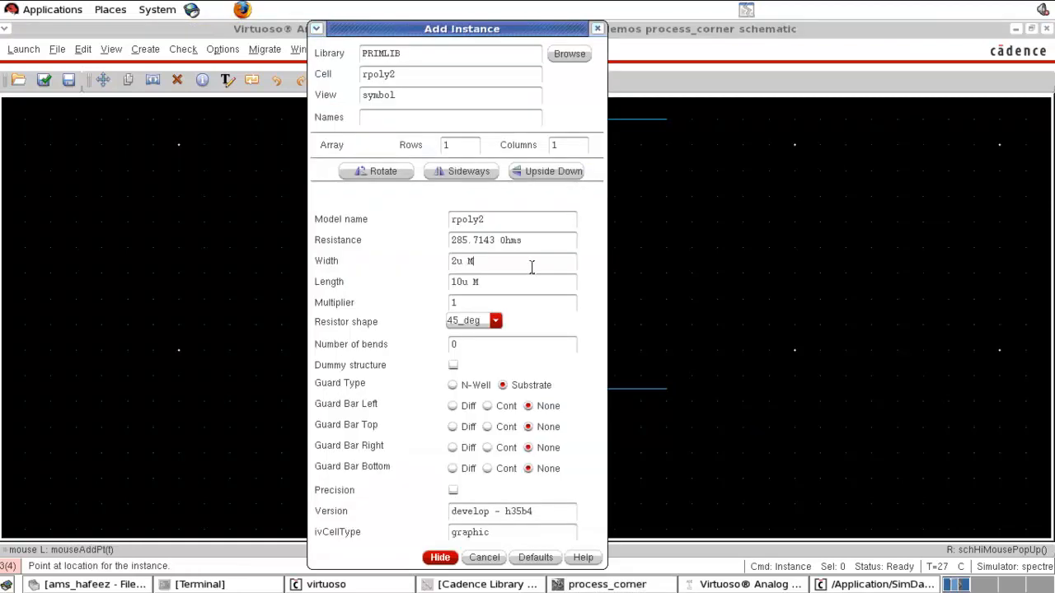
click(563, 64)
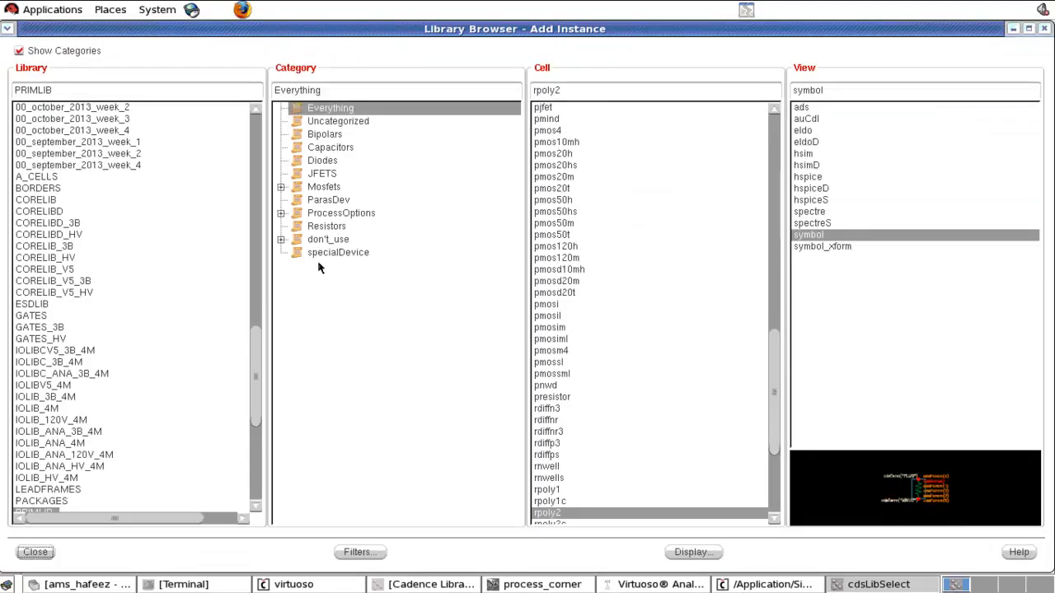
click(330, 188)
click(281, 187)
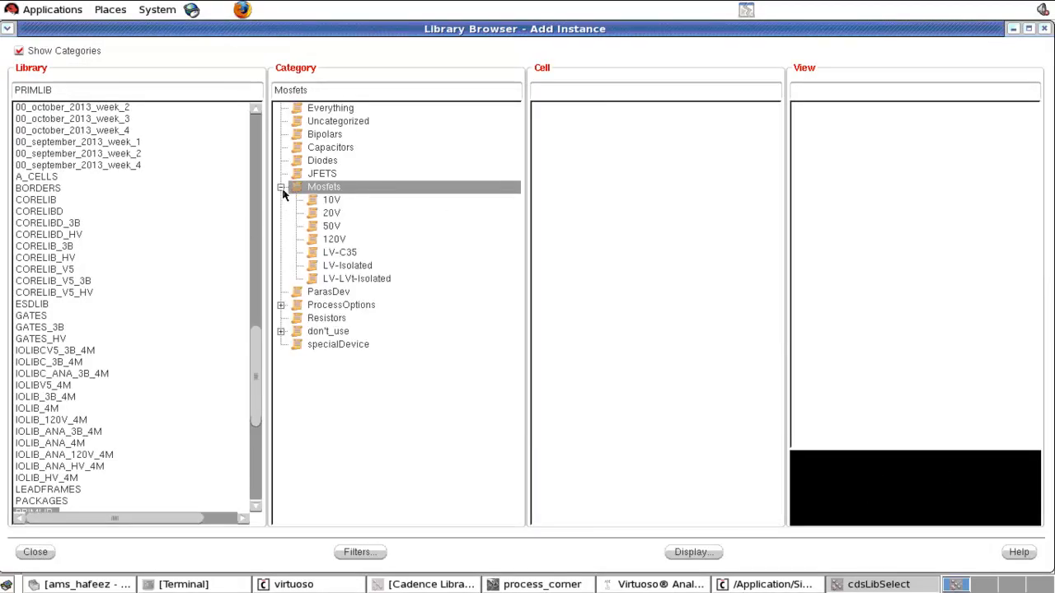
click(356, 280)
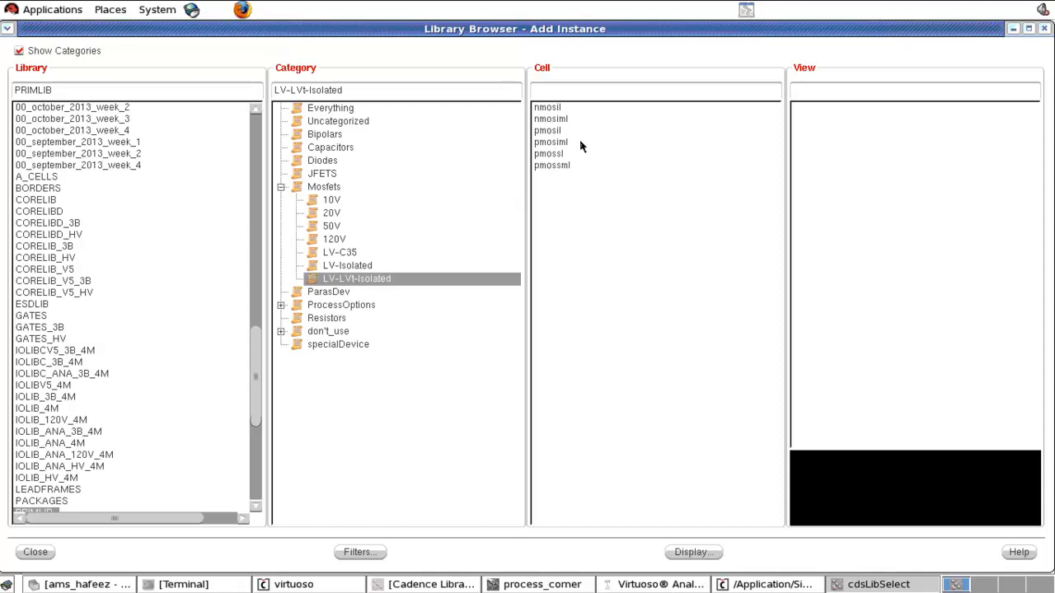
click(363, 255)
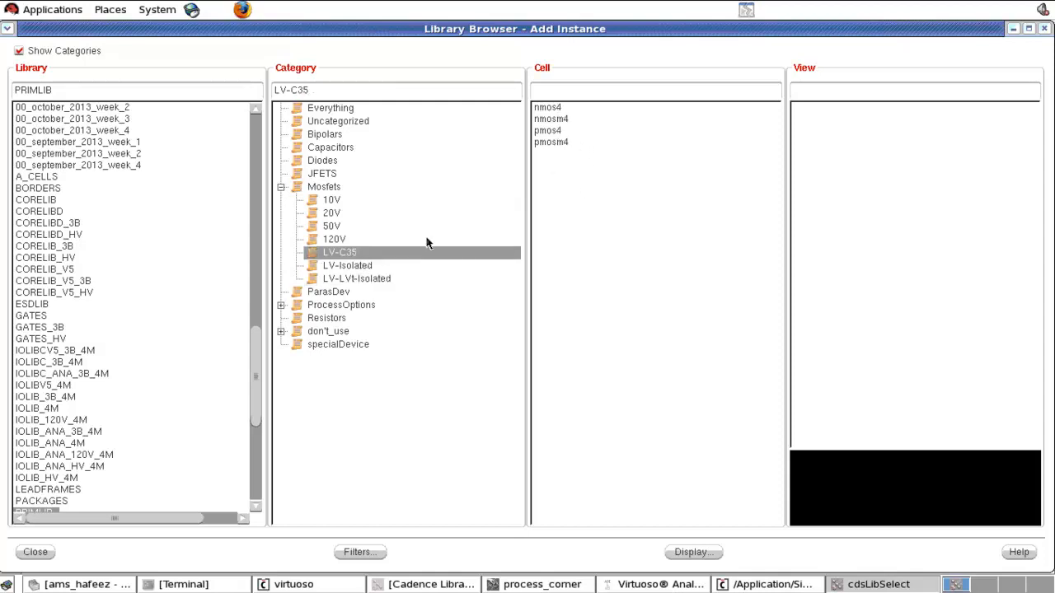
click(565, 112)
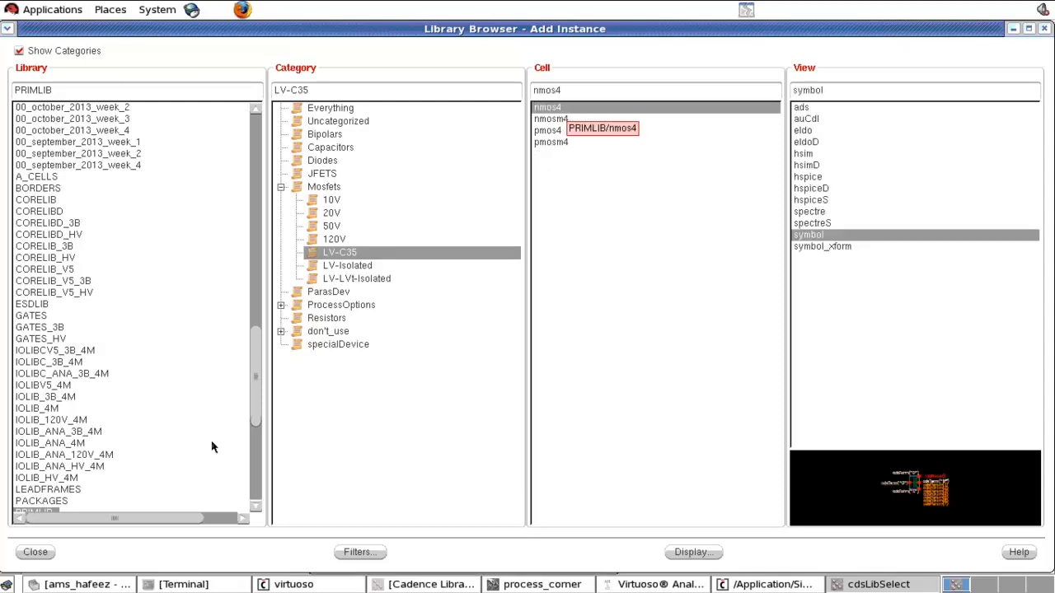
click(33, 552)
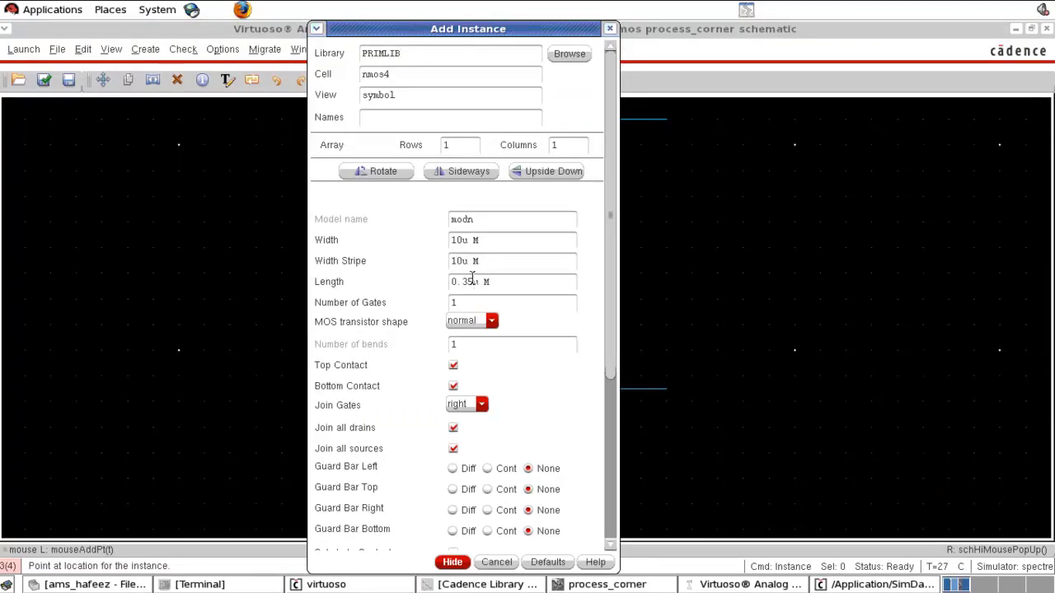
key(BackSpace)
click(455, 564)
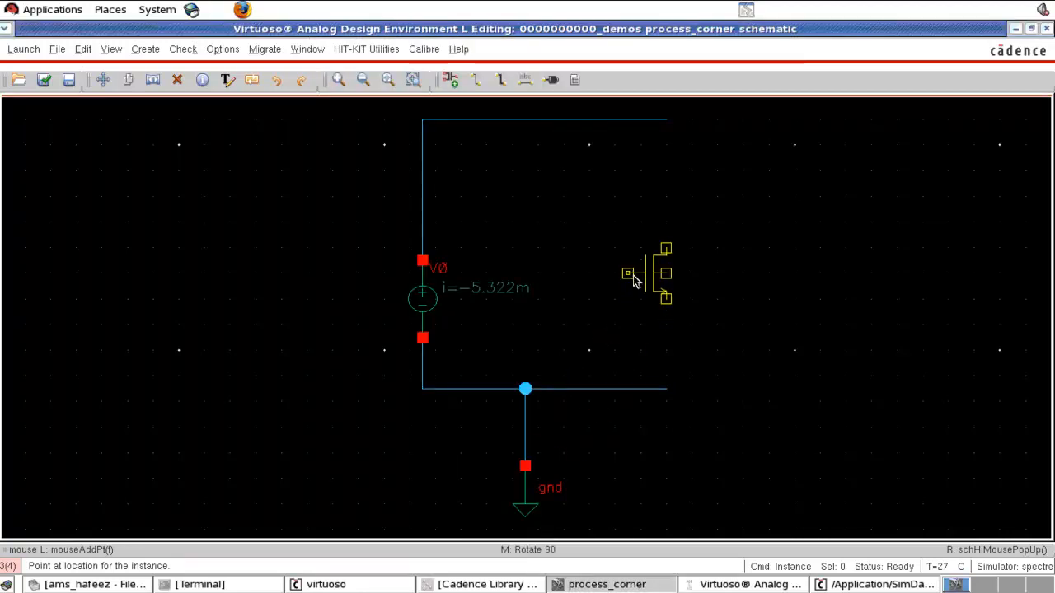
click(694, 274)
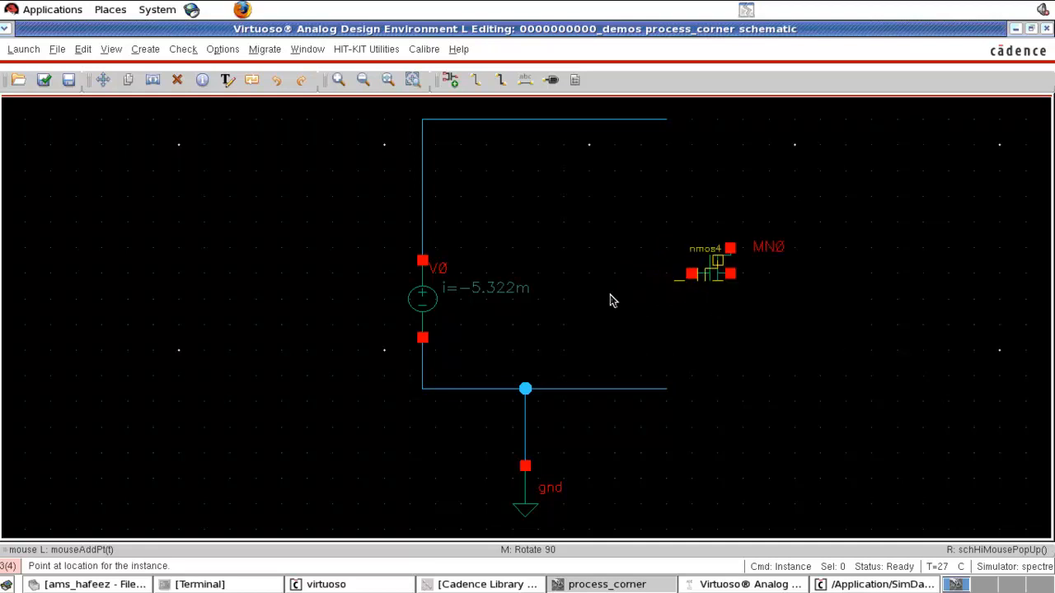
- Copy the ground symbol to a spot below the transistor
key(Escape)
click(530, 521)
key(c)
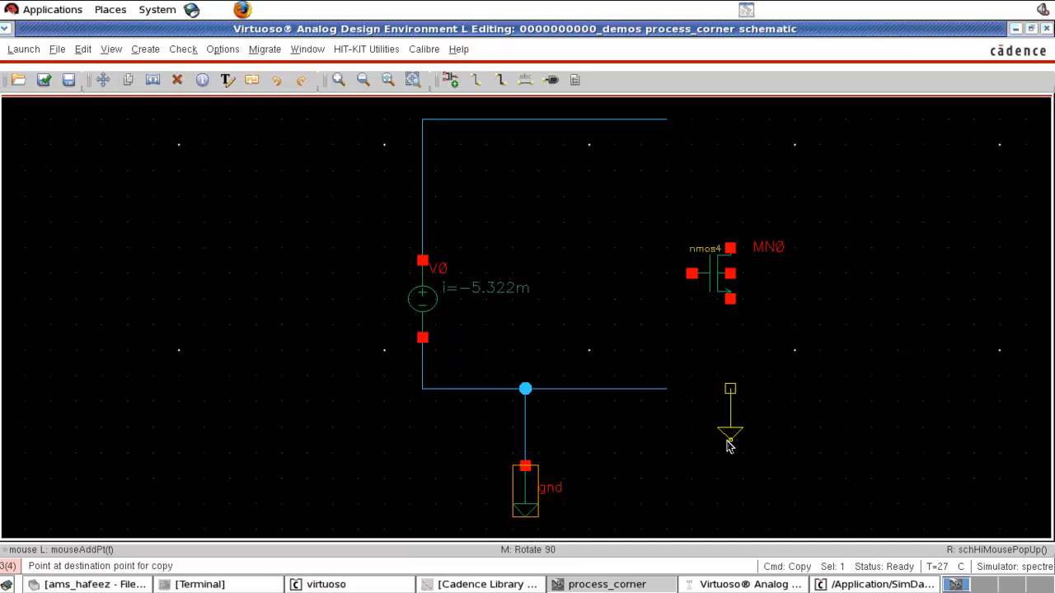
click(730, 441)
- Delete the wire segment running right from the ground junction
click(639, 392)
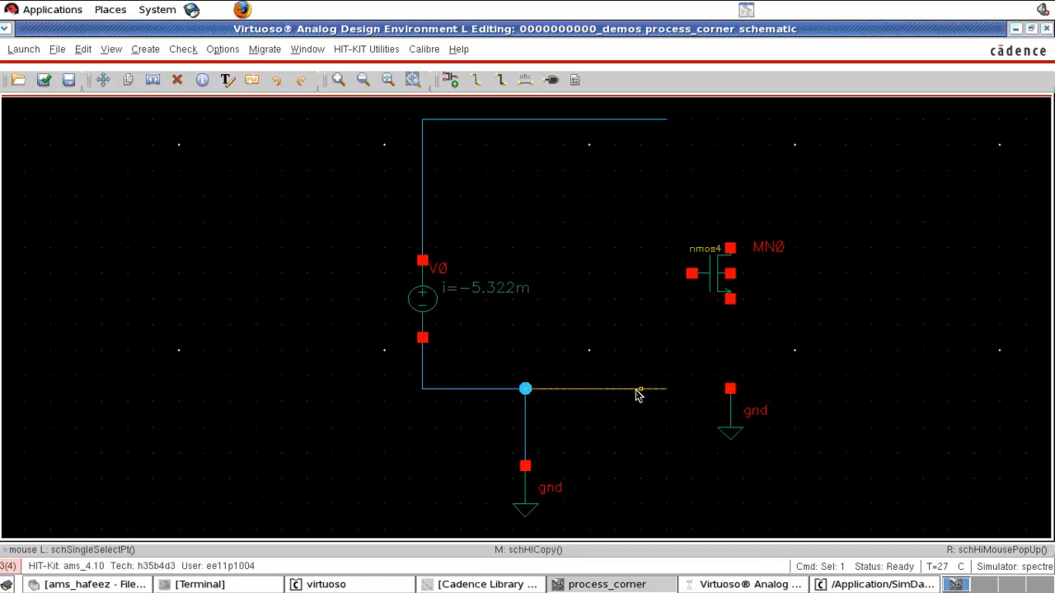
key(Delete)
- Wire the transistor's source and bulk terminals down to the new ground
key(w)
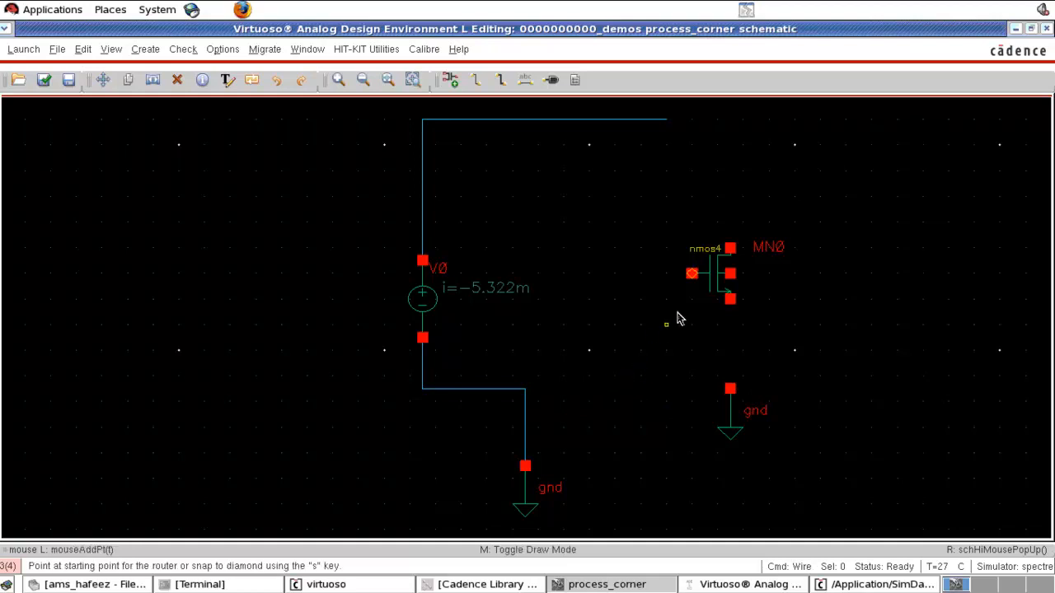
click(729, 300)
click(731, 388)
click(731, 274)
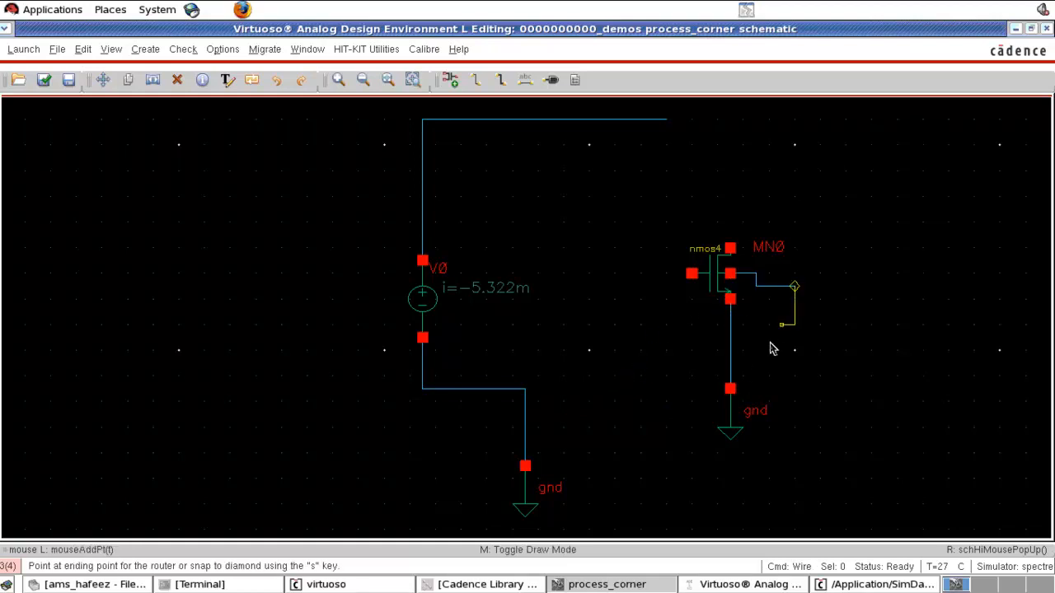
click(731, 364)
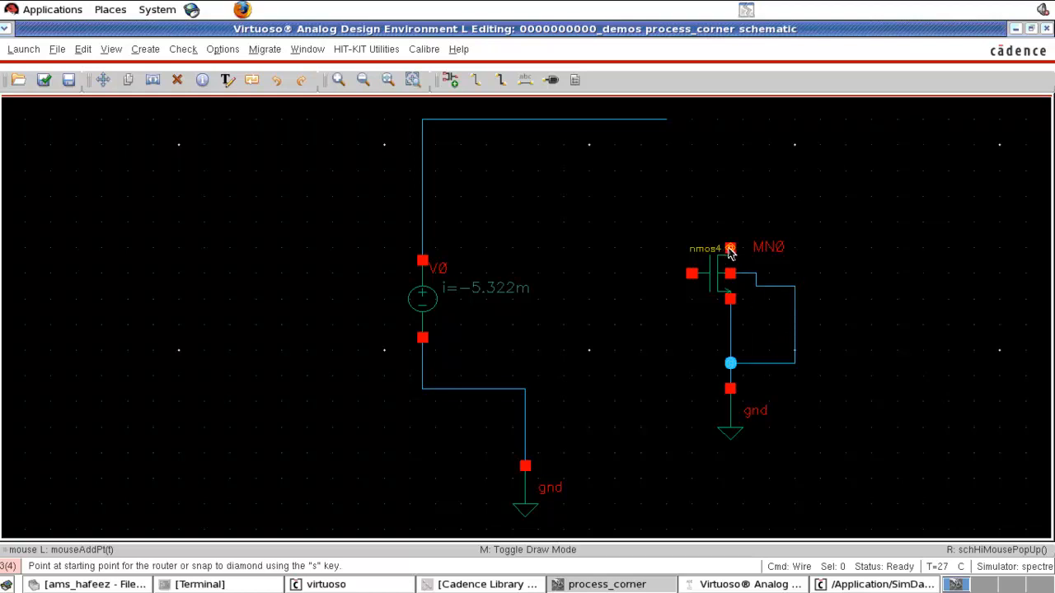
- Wire the transistor's drain up to the top supply wire
click(731, 248)
click(666, 120)
key(Escape)
- Move the source's ground symbol directly under V0 and review V0's properties
drag(528, 505, 424, 492)
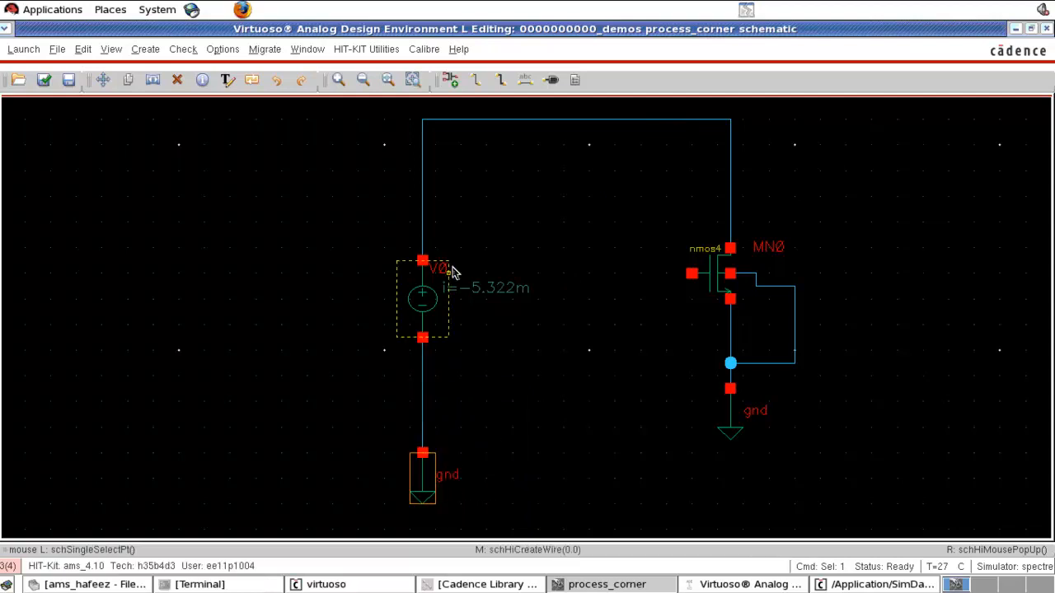
click(436, 304)
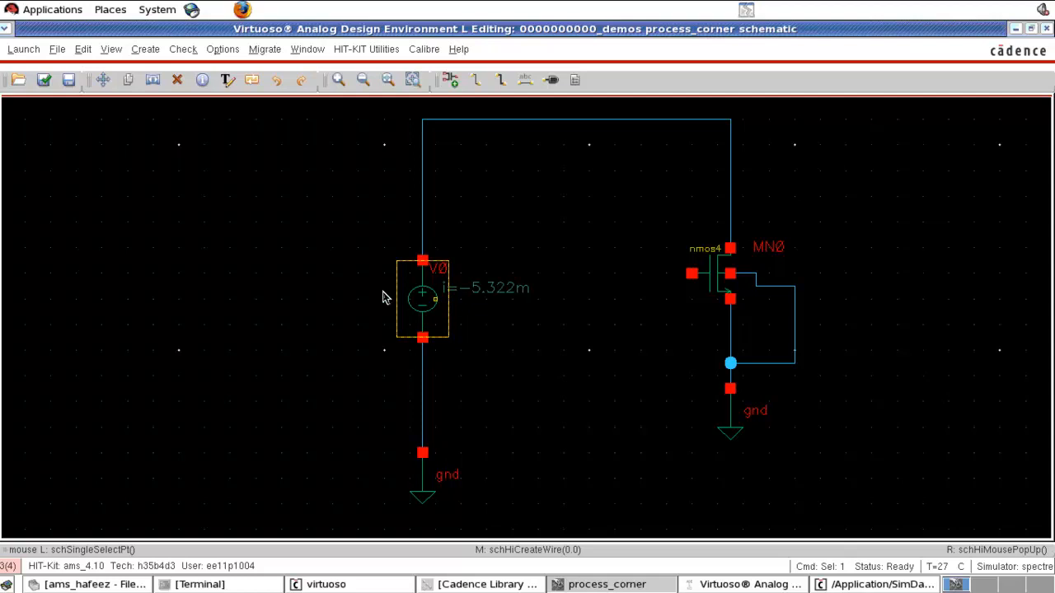
key(q)
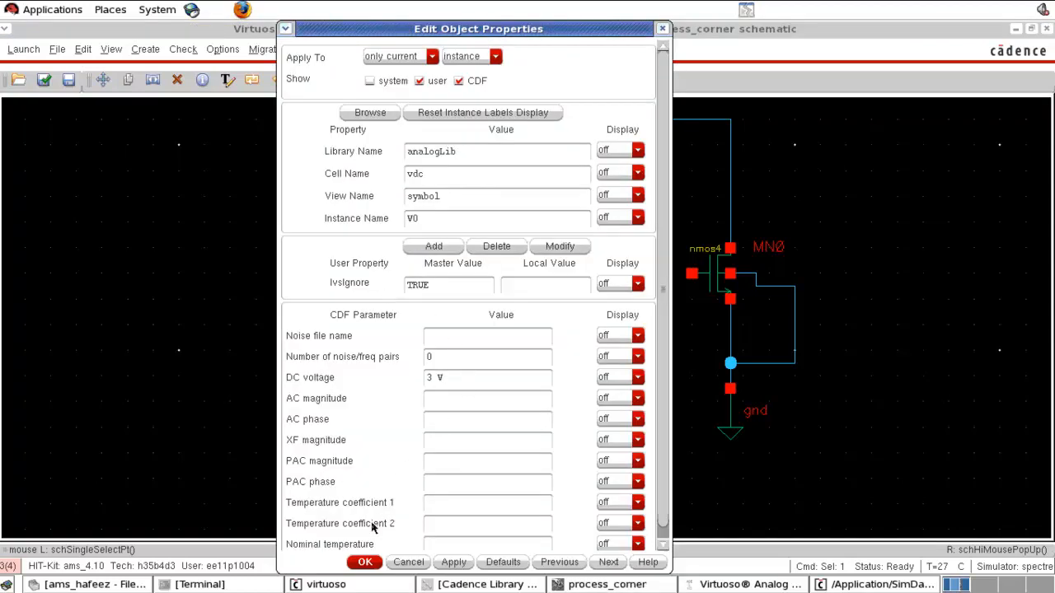
click(365, 563)
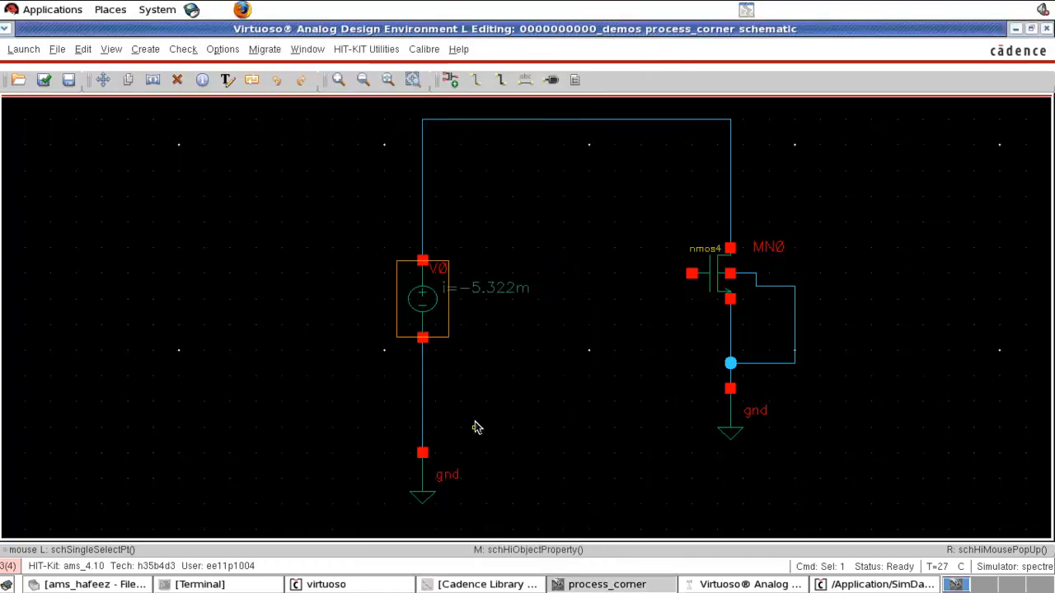
- Copy the voltage source and its ground into the middle of the schematic as a second source
click(532, 400)
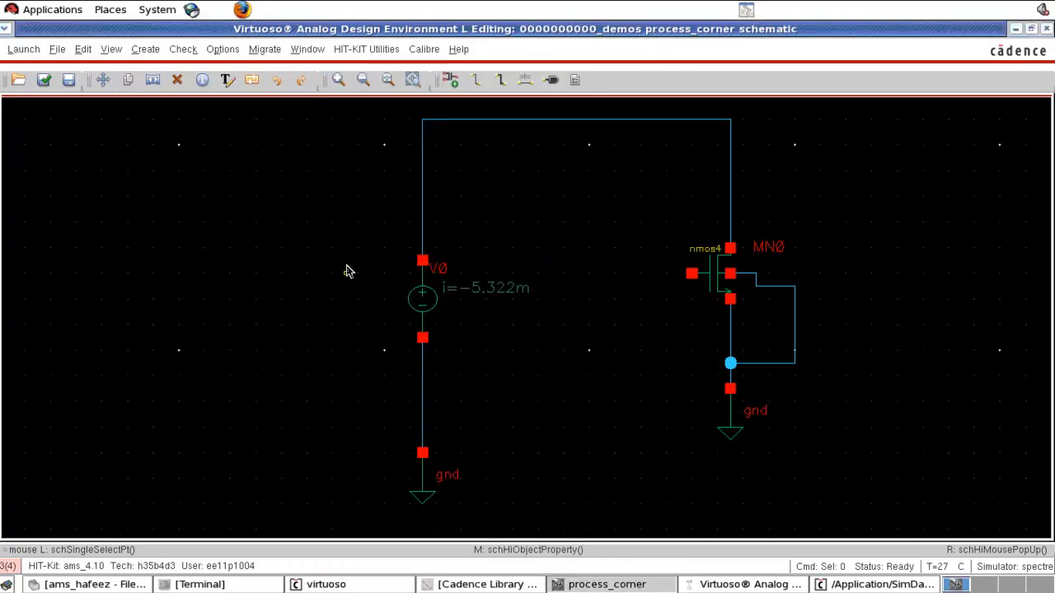
drag(346, 221, 459, 525)
click(421, 495)
key(c)
drag(332, 208, 505, 534)
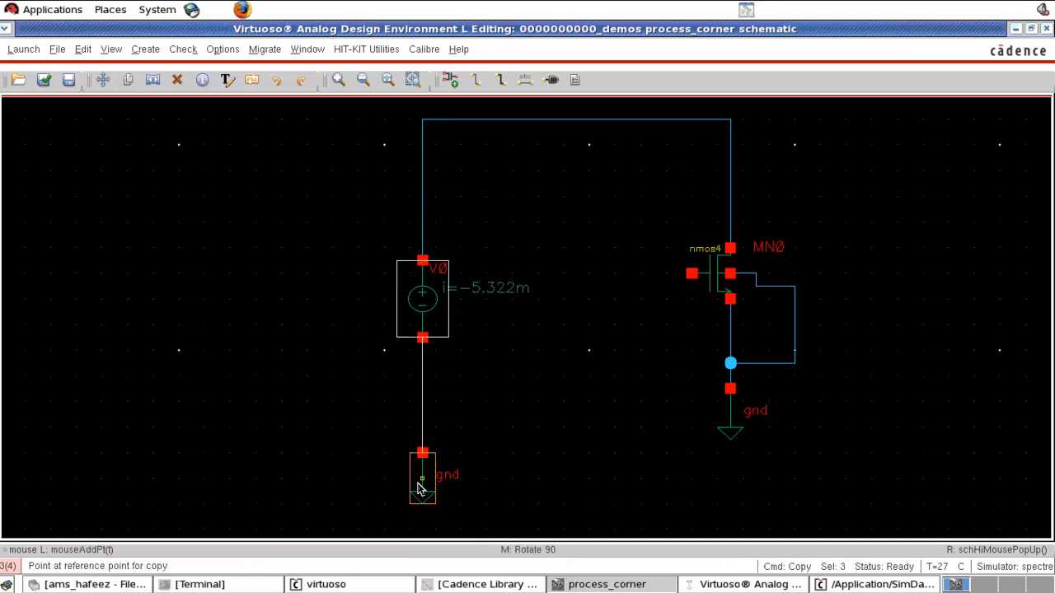
click(418, 489)
click(550, 500)
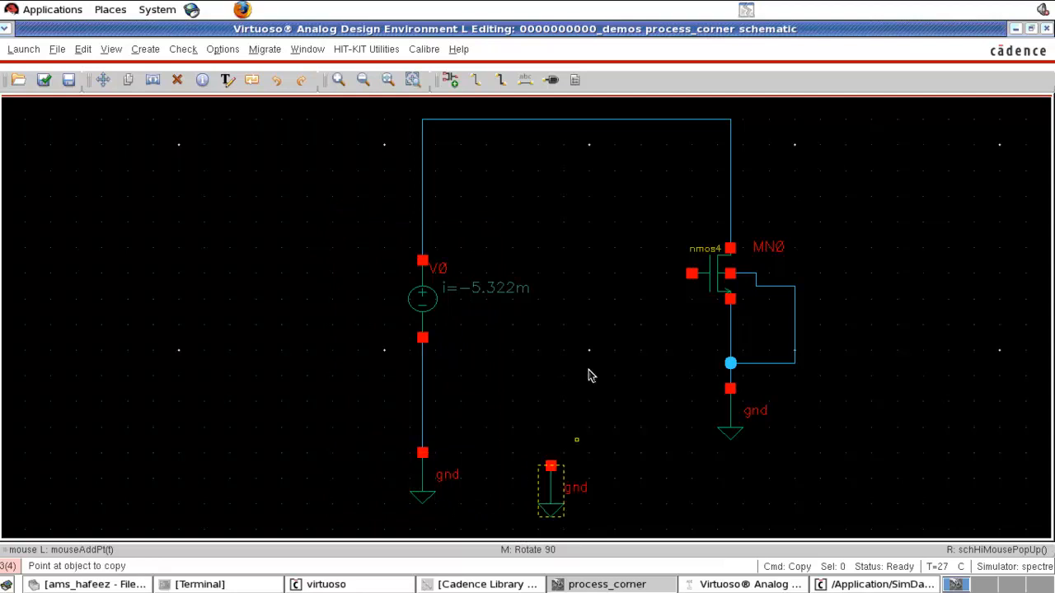
click(423, 299)
click(556, 422)
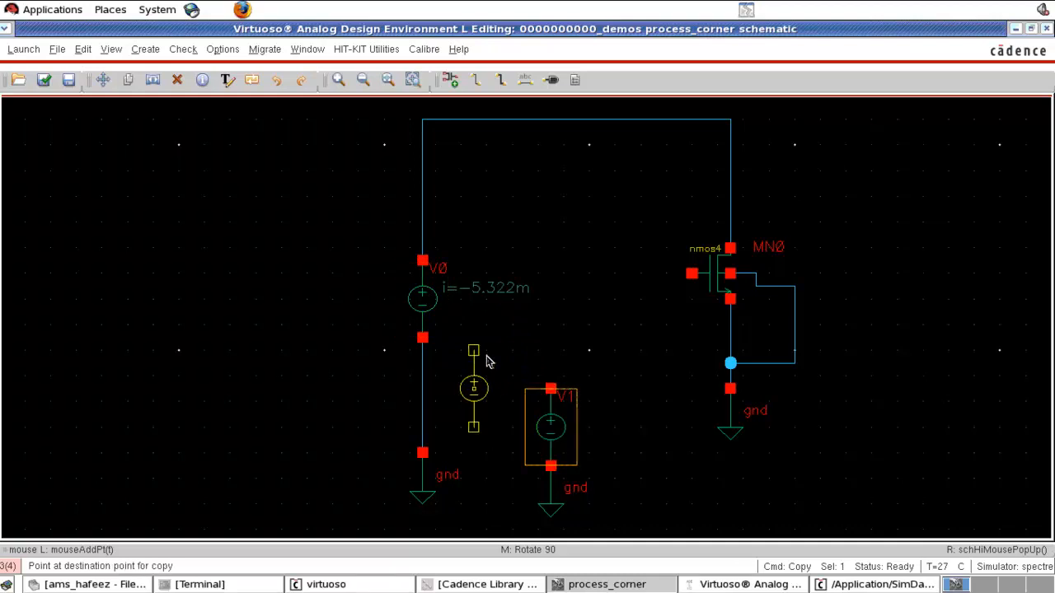
- Set the second source V1's DC voltage to 1 V
key(Escape)
click(537, 421)
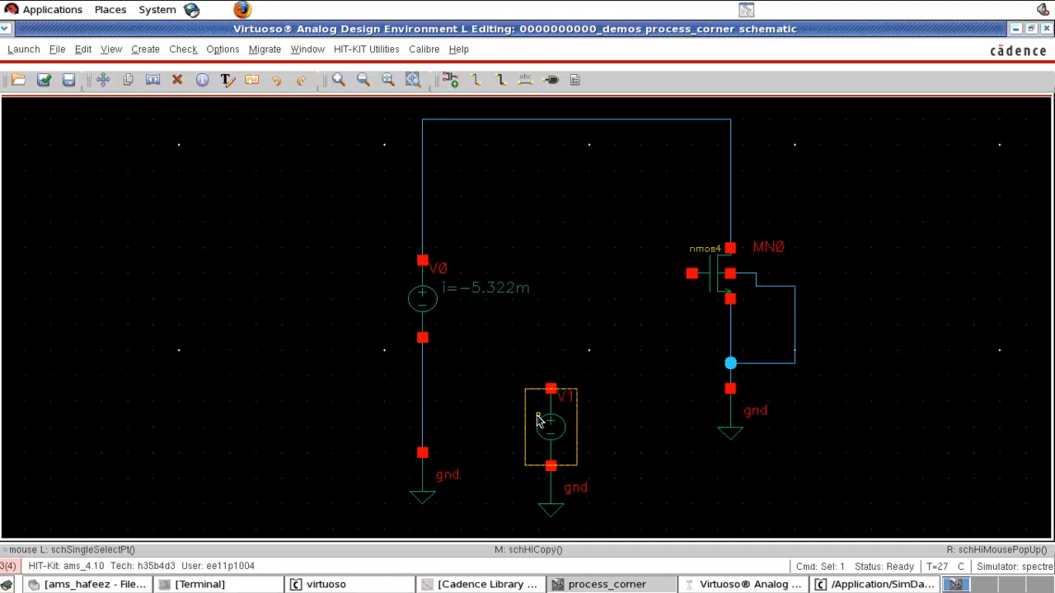
key(q)
drag(447, 379, 391, 375)
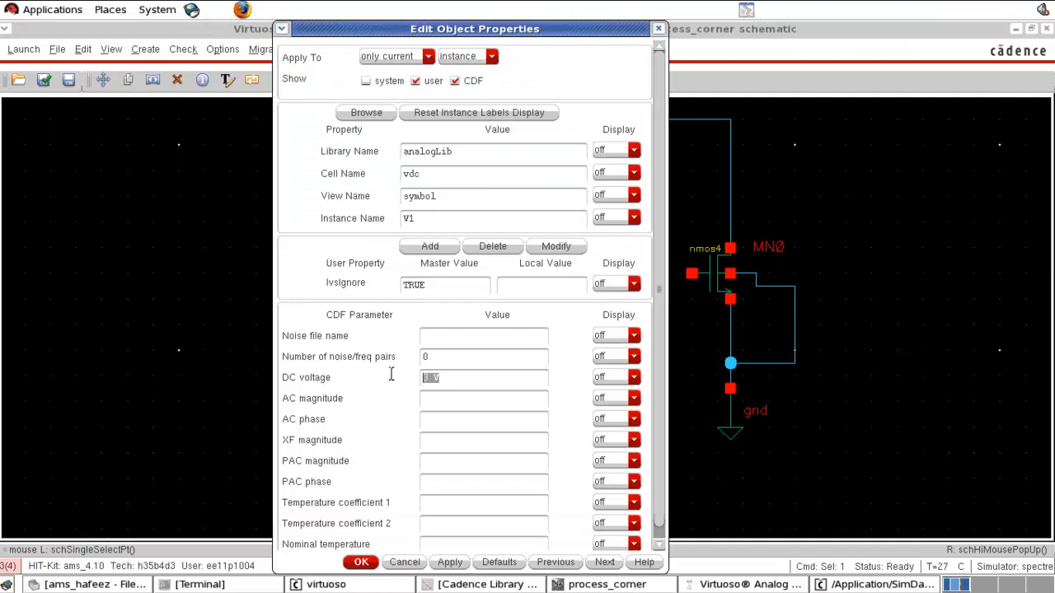
text(1 V)
click(361, 564)
- Wire V1's positive terminal to the transistor's gate
key(w)
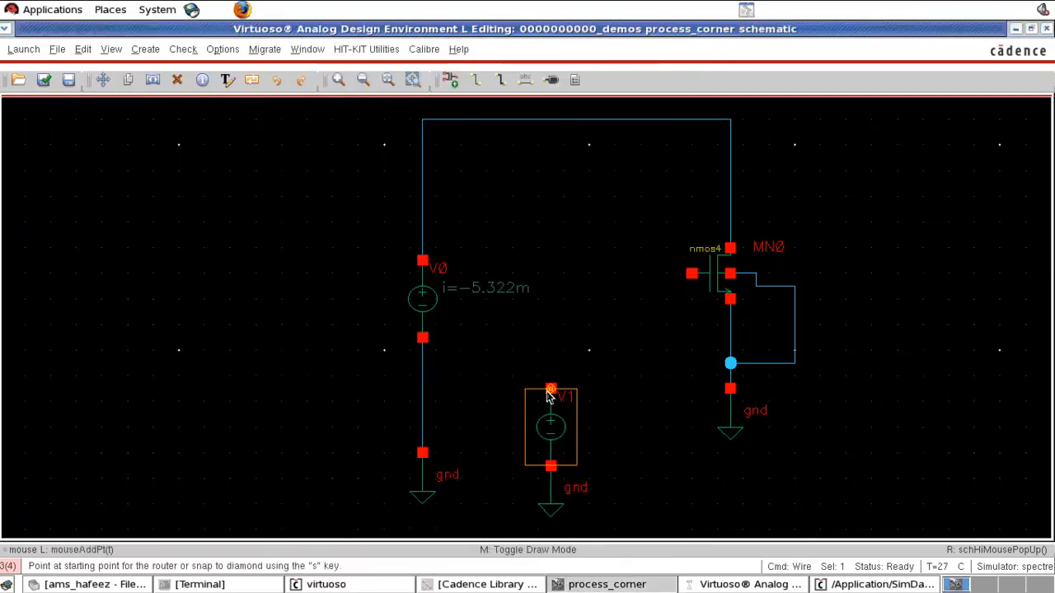
click(551, 389)
click(692, 274)
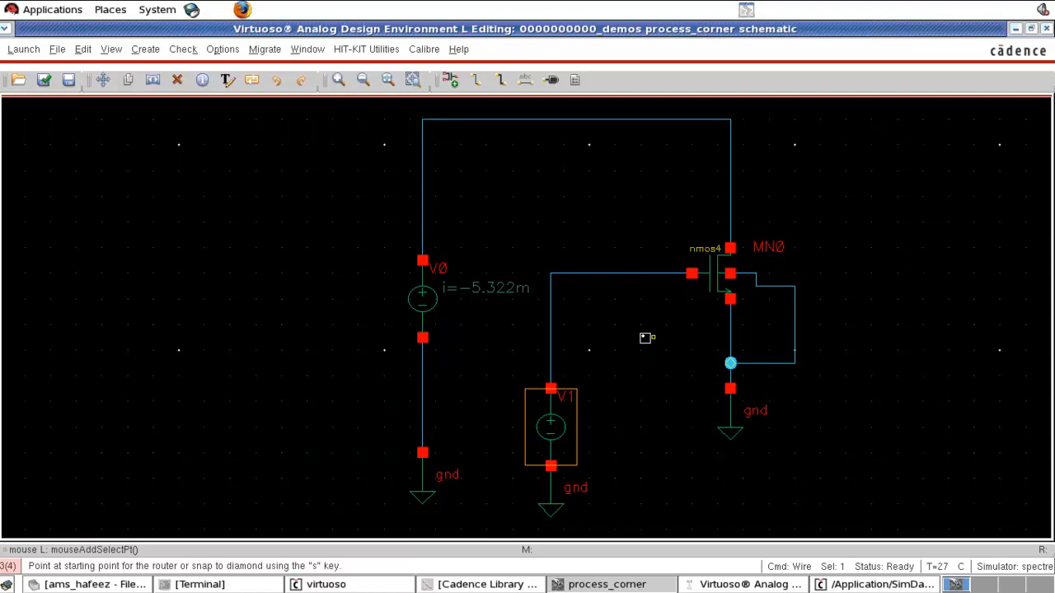
- Netlist and run the simulation from the analog design environment window
click(724, 585)
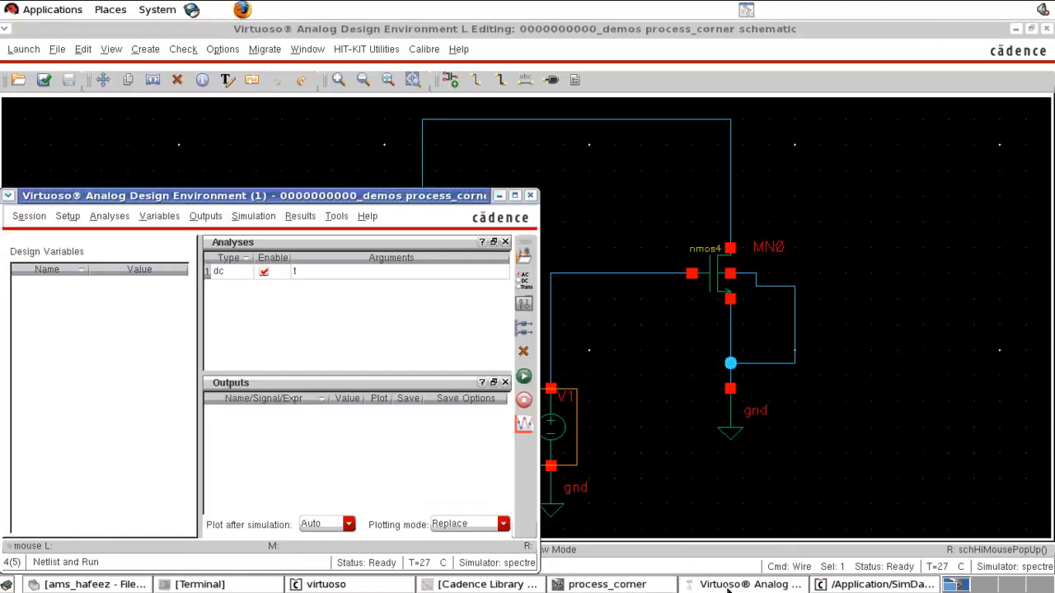
click(525, 377)
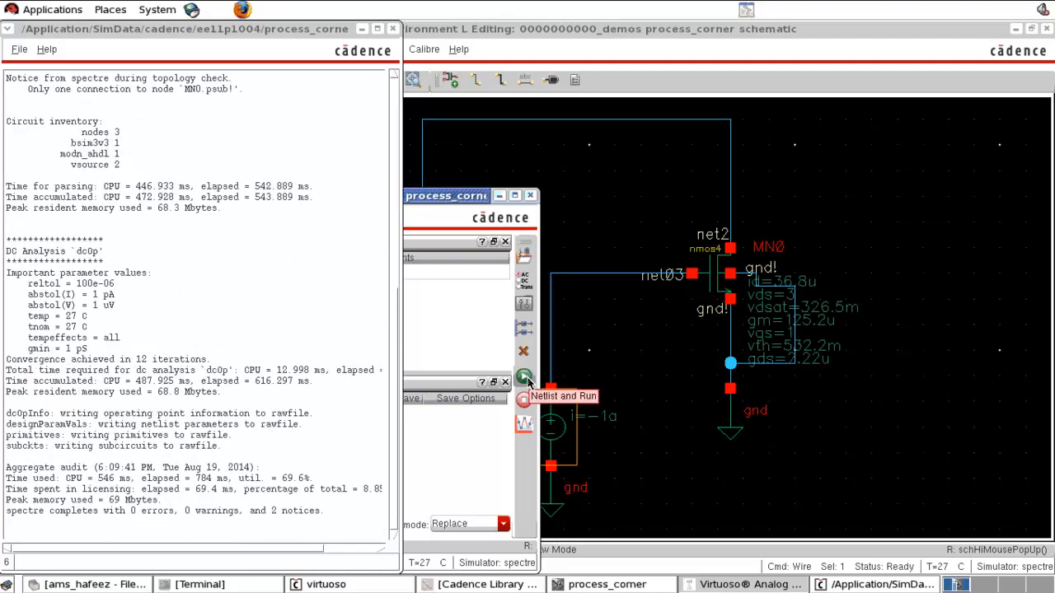
click(822, 261)
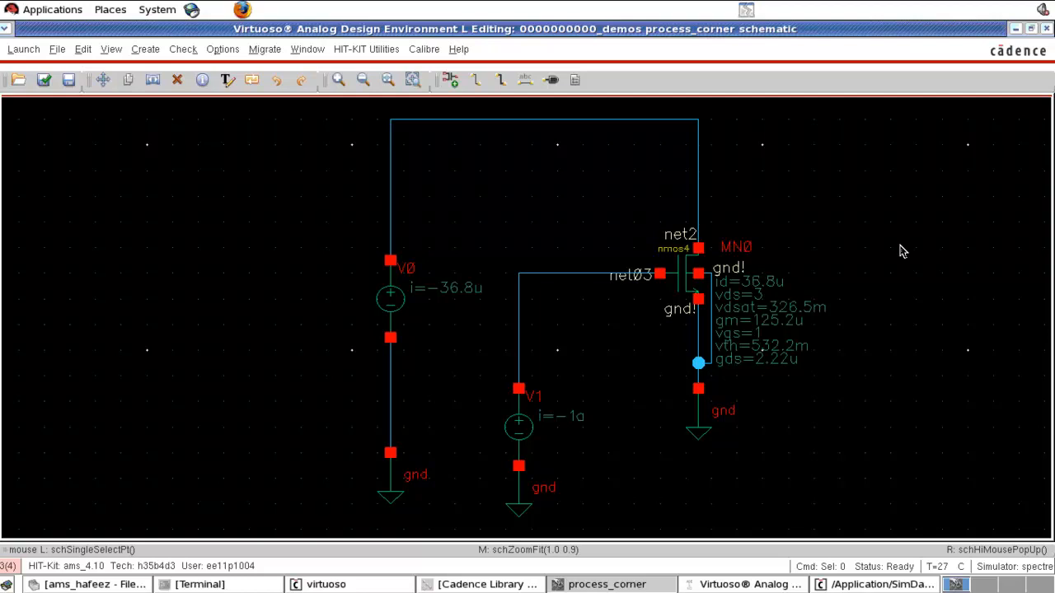
- Change the transistor's displayed operating-point labels so betaeff replaces vdsat in the component display options
click(83, 48)
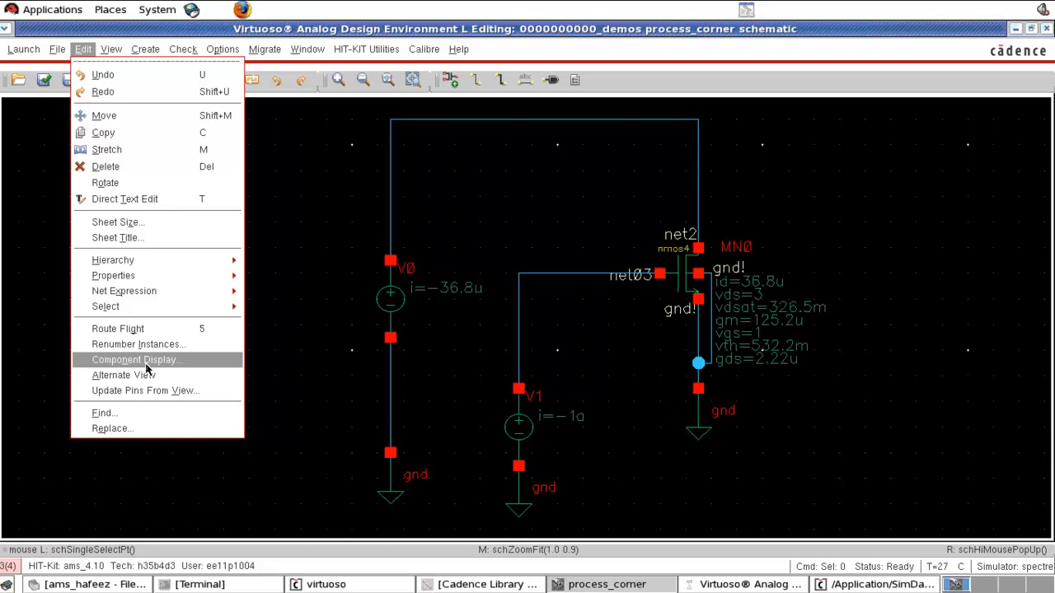
click(147, 367)
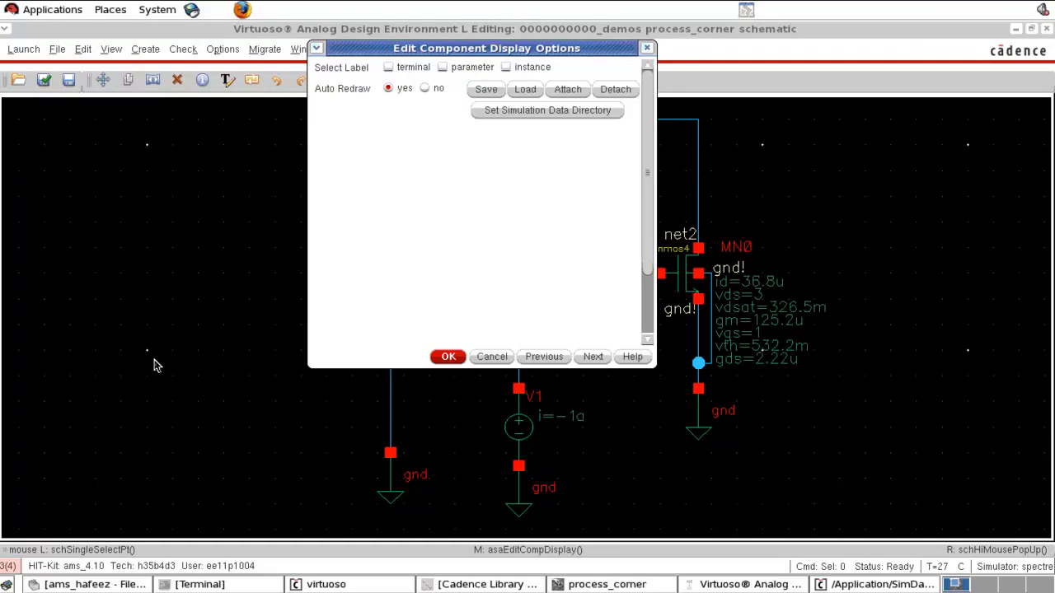
click(684, 294)
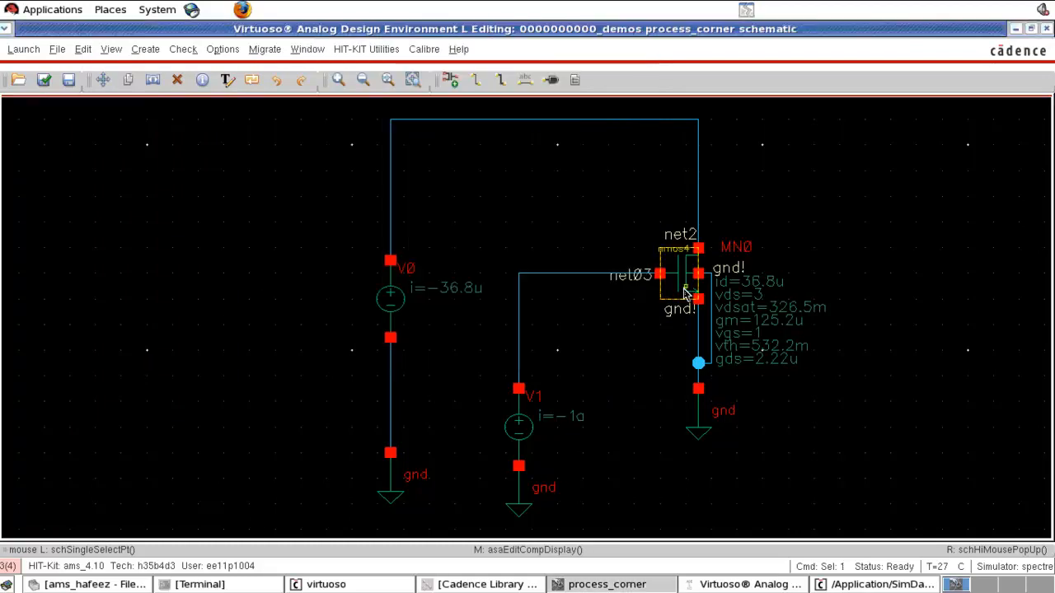
click(1017, 29)
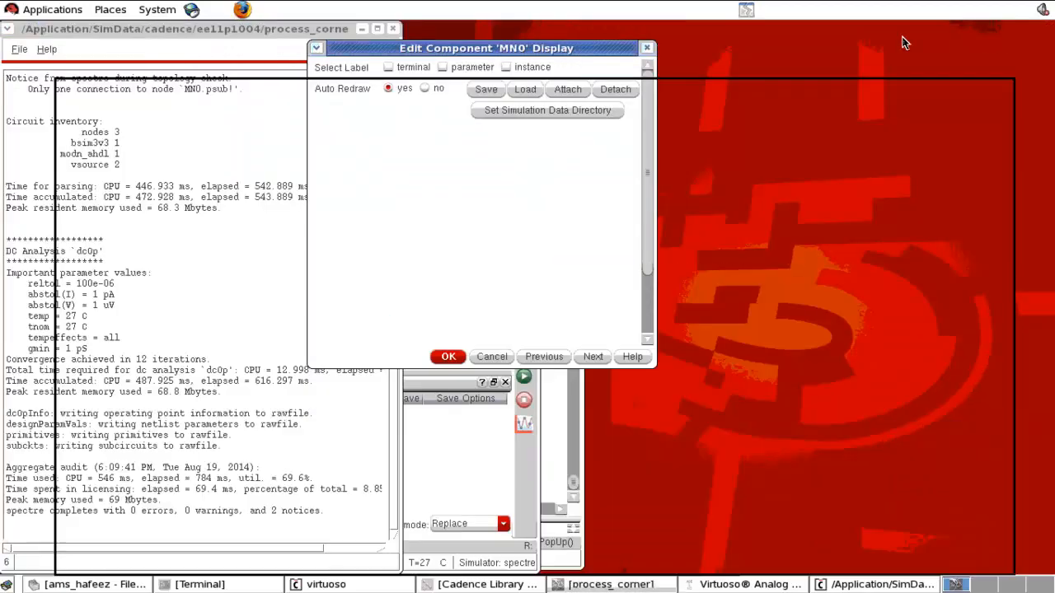
click(444, 68)
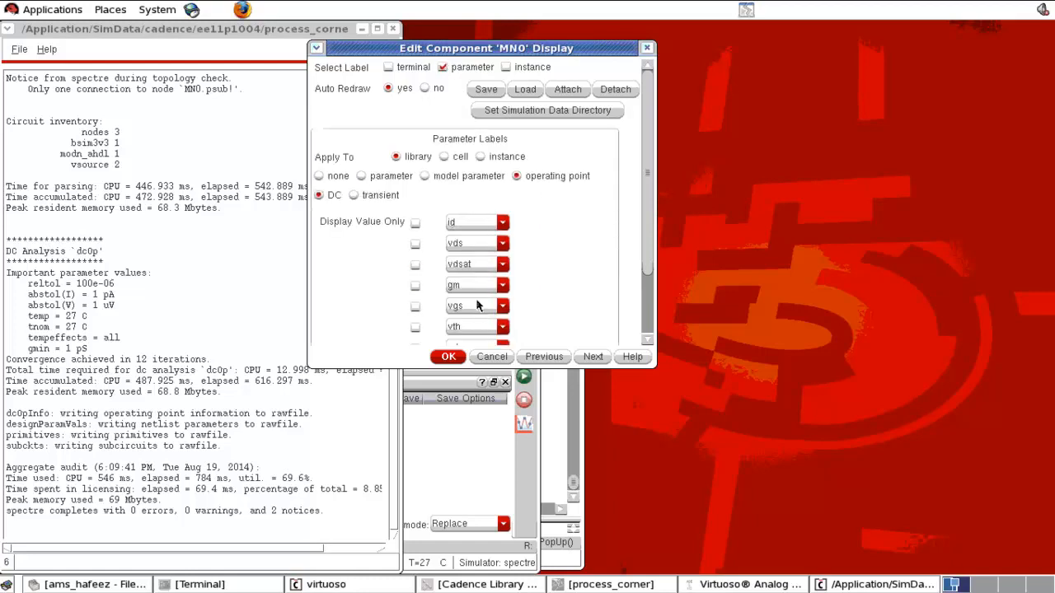
click(478, 269)
scroll(478, 313, up, 10)
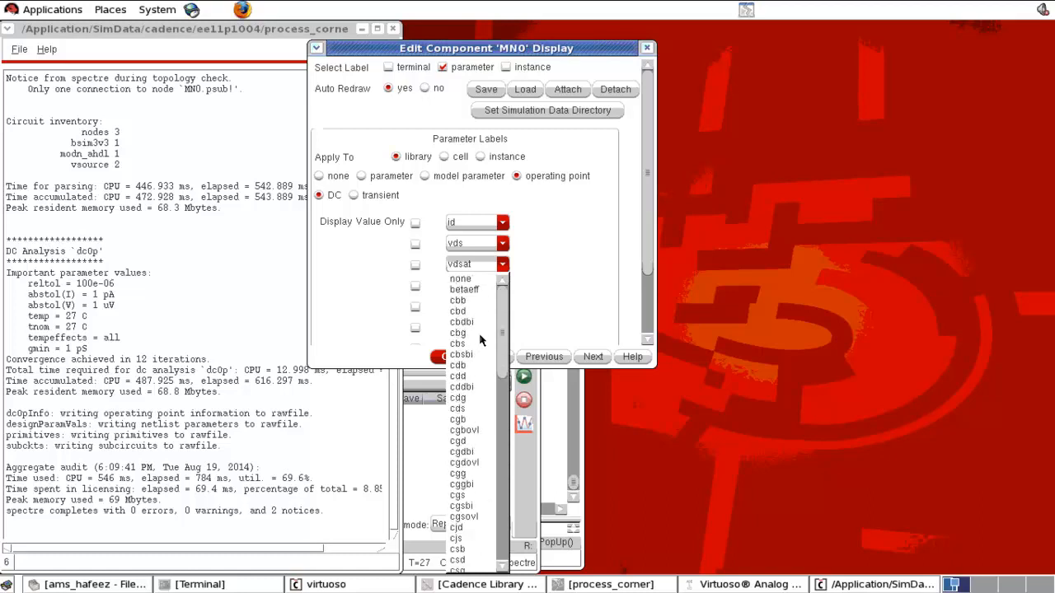
click(474, 291)
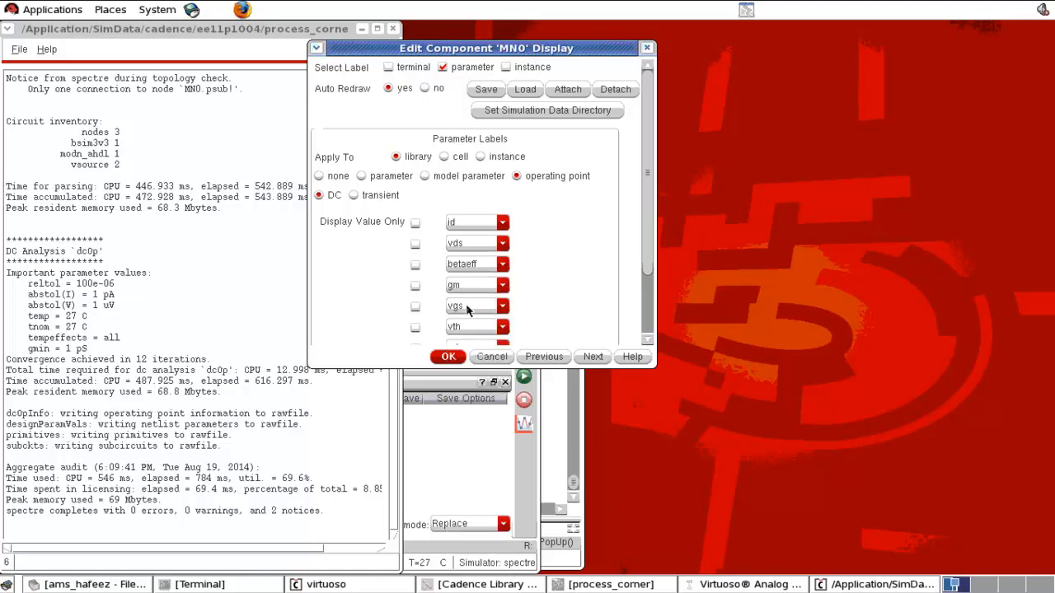
click(449, 357)
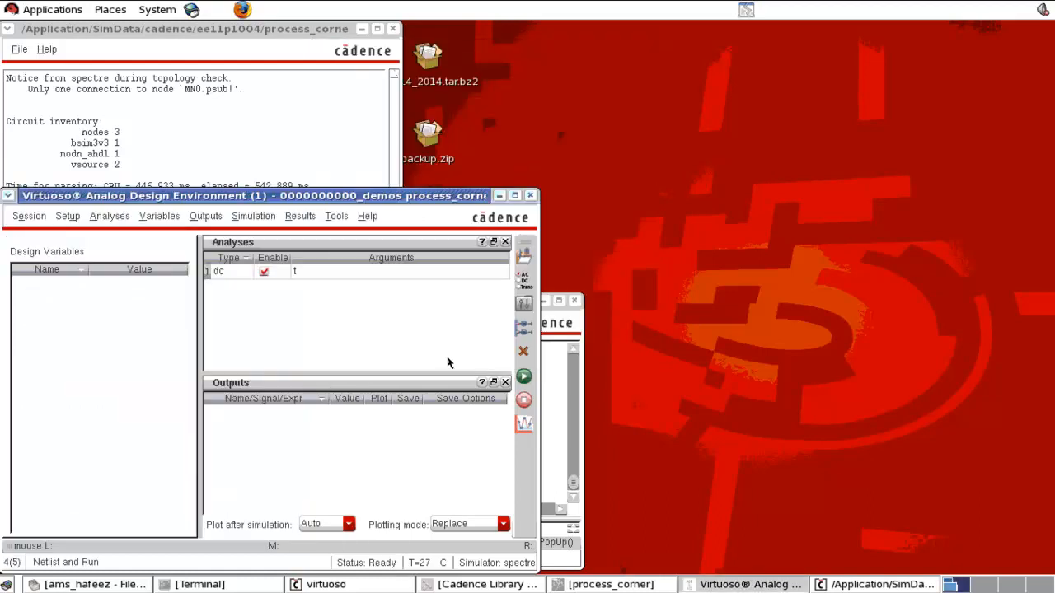
- Return to the schematic, fit the view, and lower the top wire joining V0 to the transistor's drain
click(612, 582)
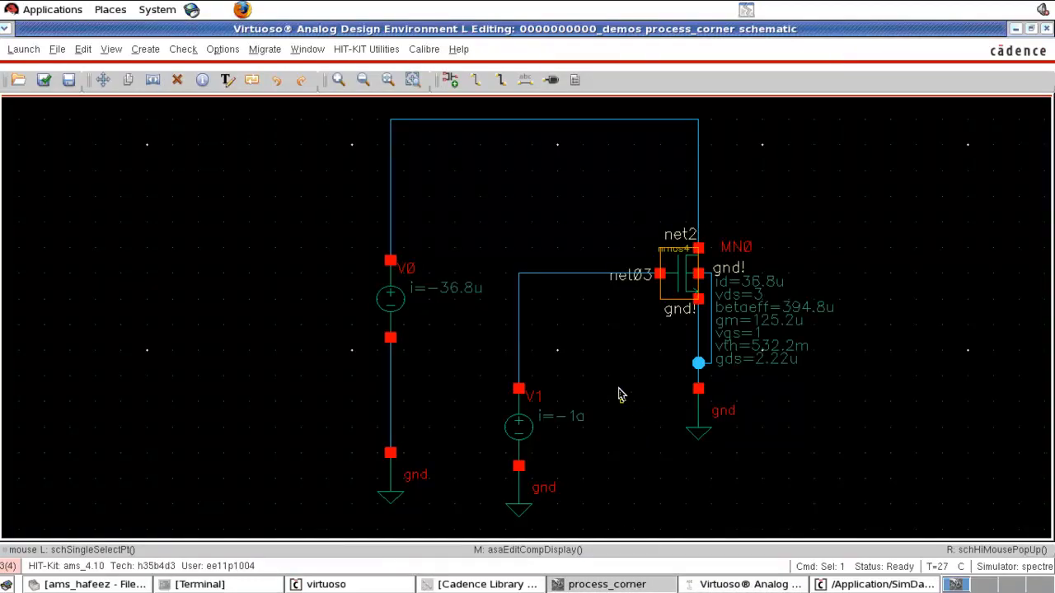
key(f)
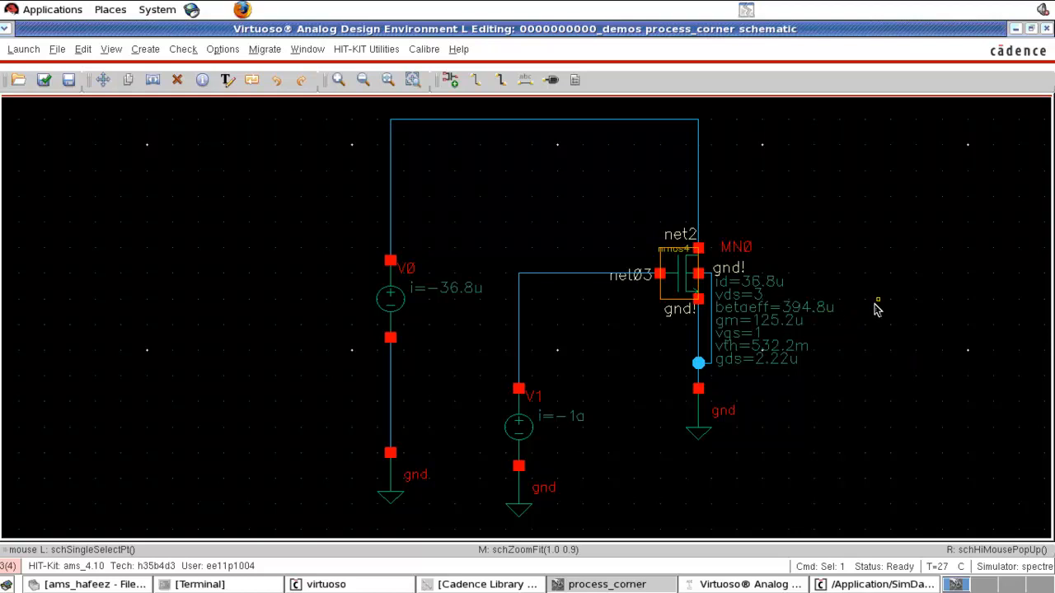
drag(558, 124, 558, 202)
- In the model library setup, set the res.scs model file's section to restm
click(746, 585)
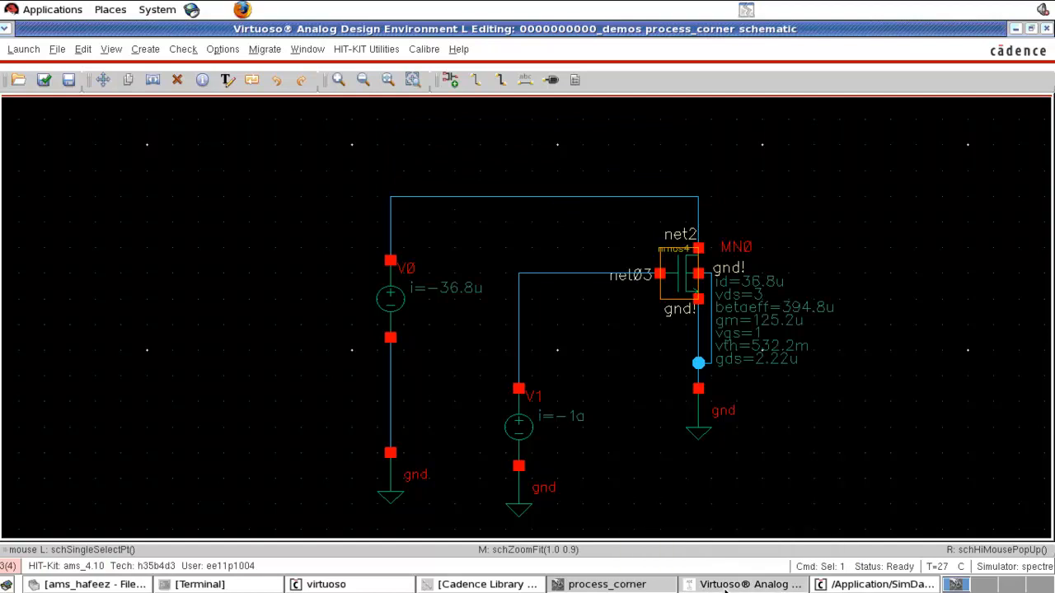
click(67, 216)
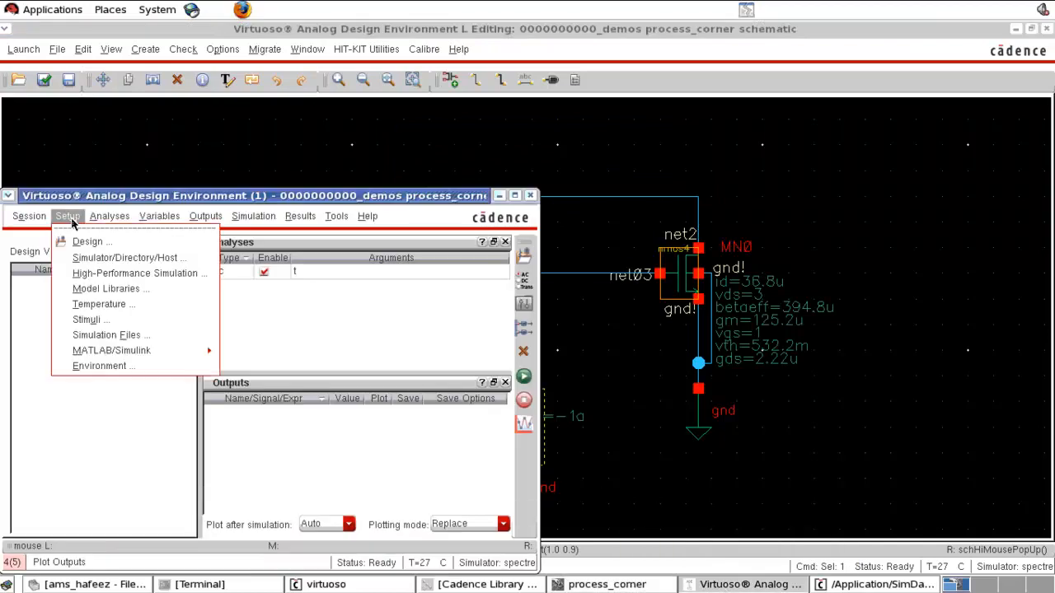
click(113, 297)
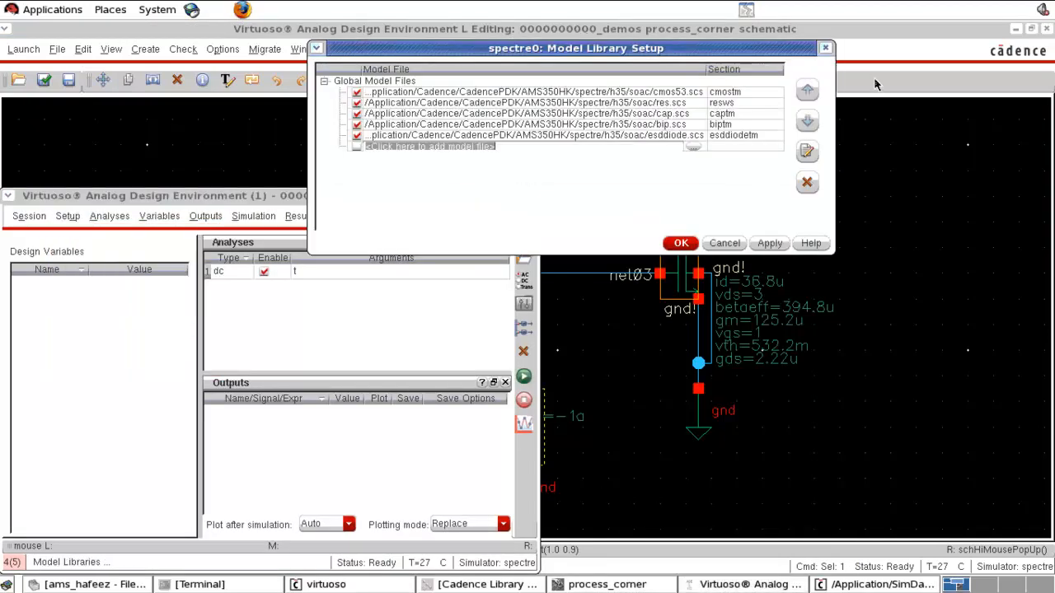
click(668, 97)
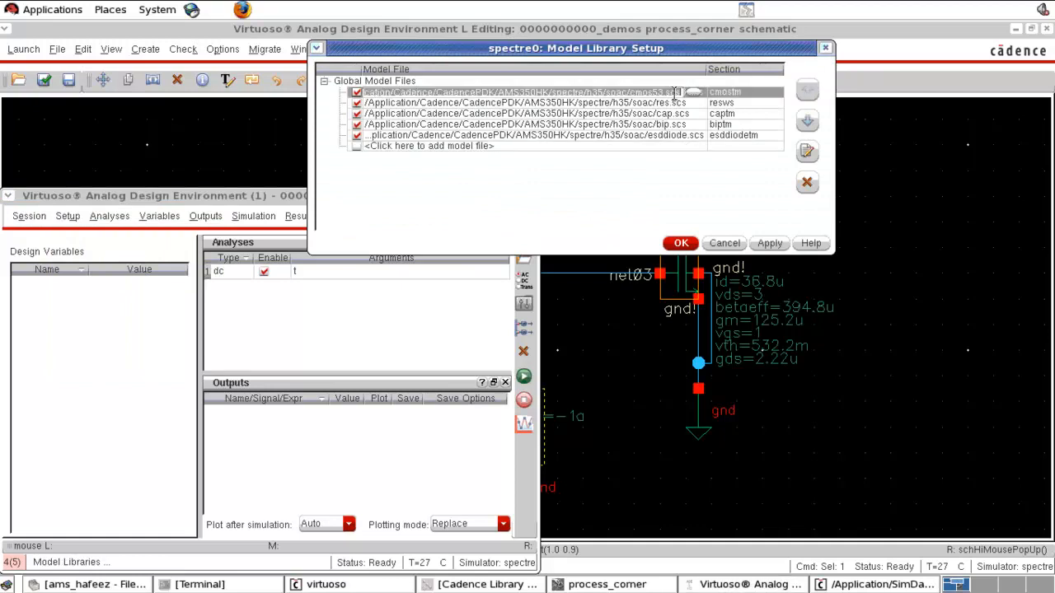
click(754, 92)
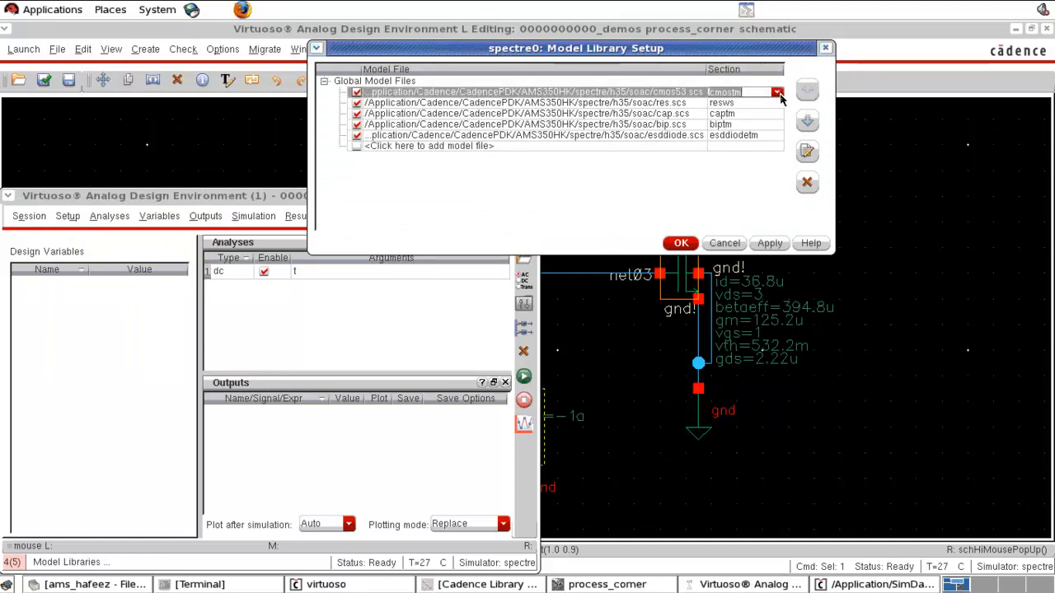
click(777, 103)
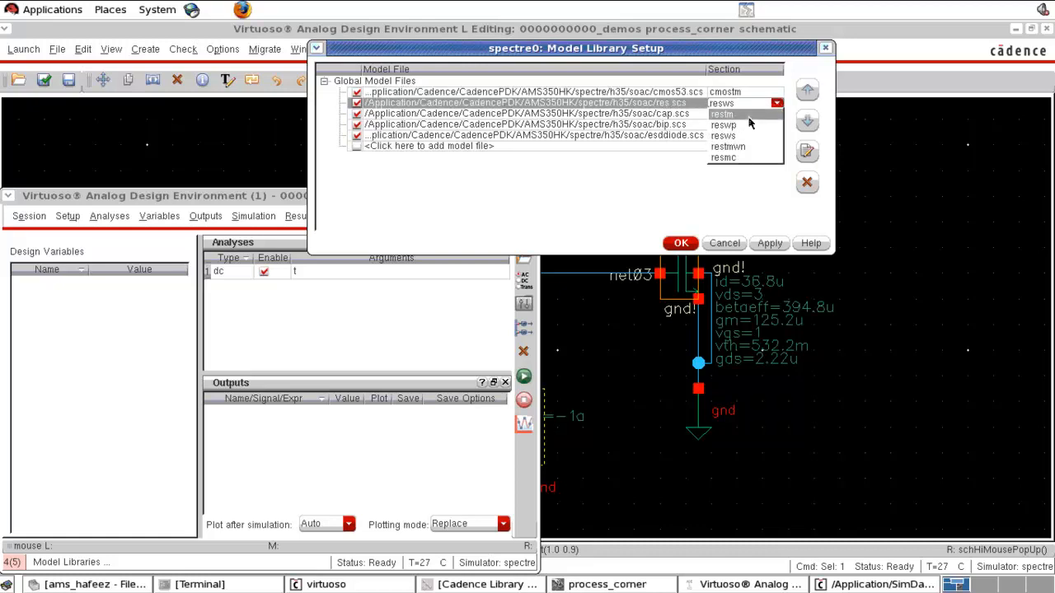
click(748, 115)
click(777, 93)
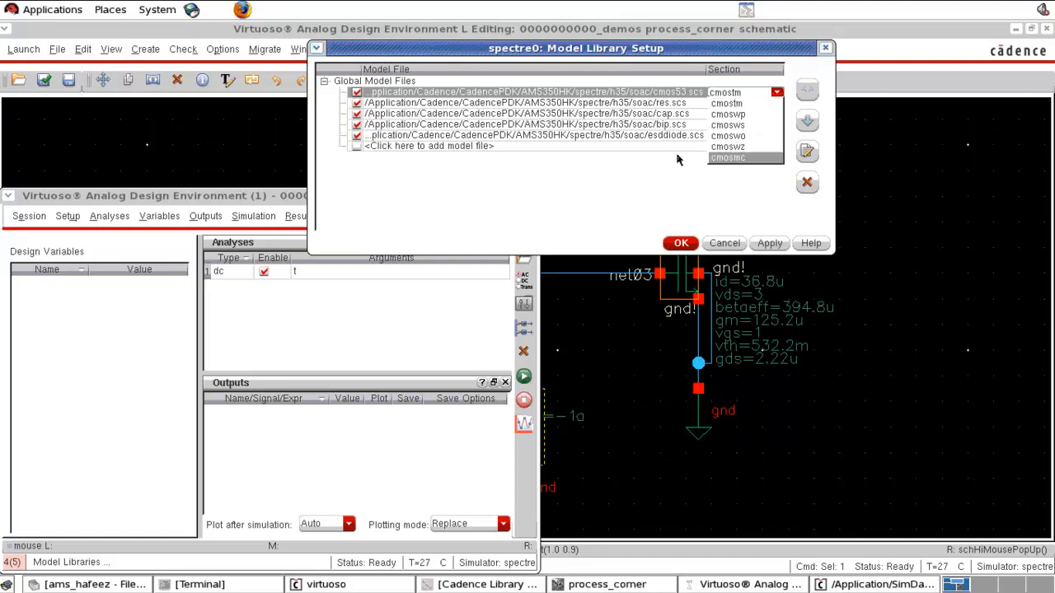
click(656, 183)
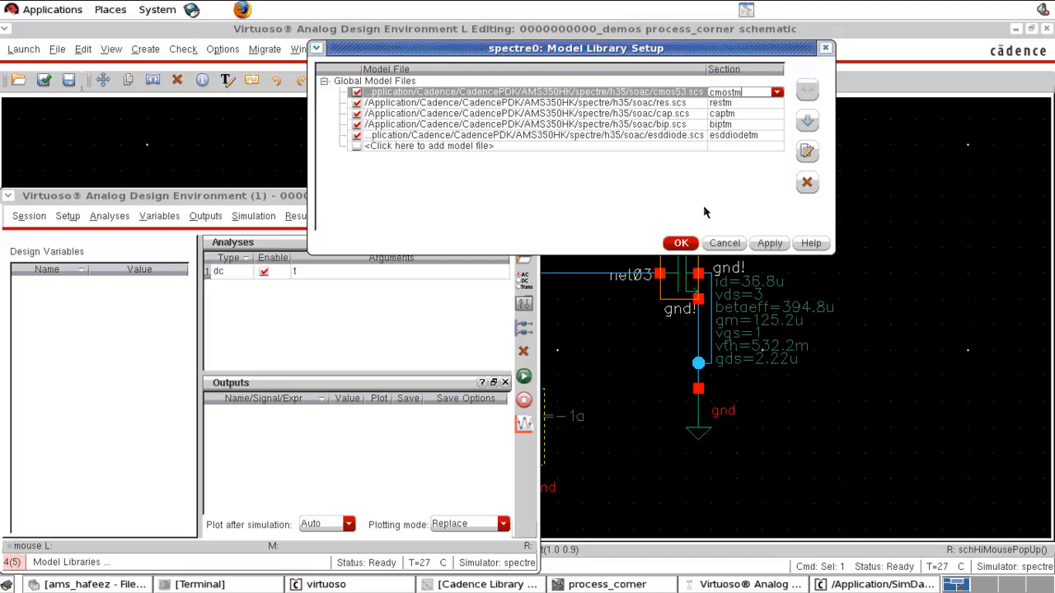
click(688, 243)
click(835, 223)
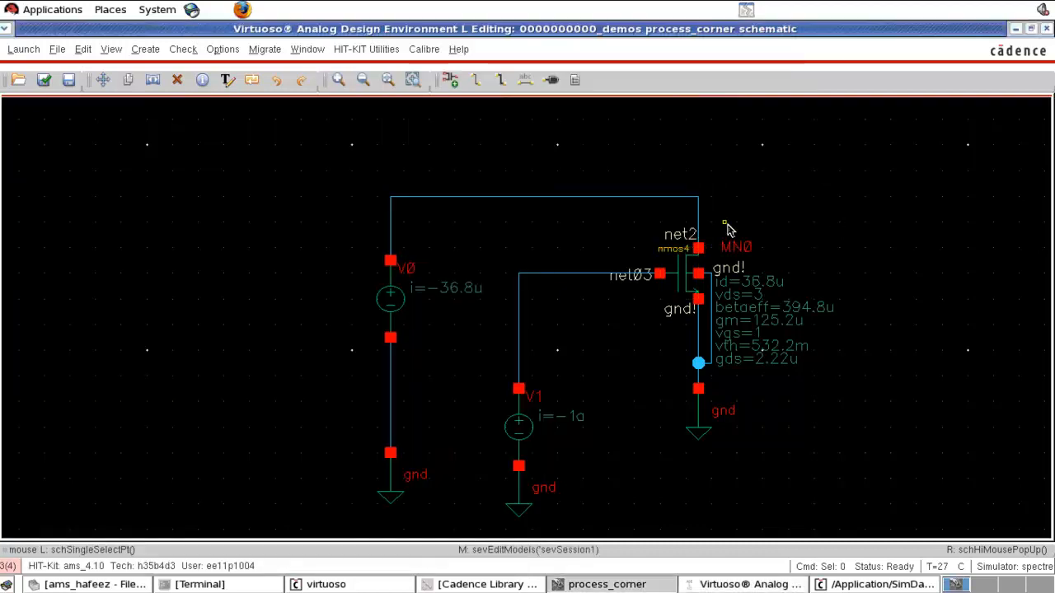
- Stretch V0 with its ground to the right, closer to the transistor
key(f)
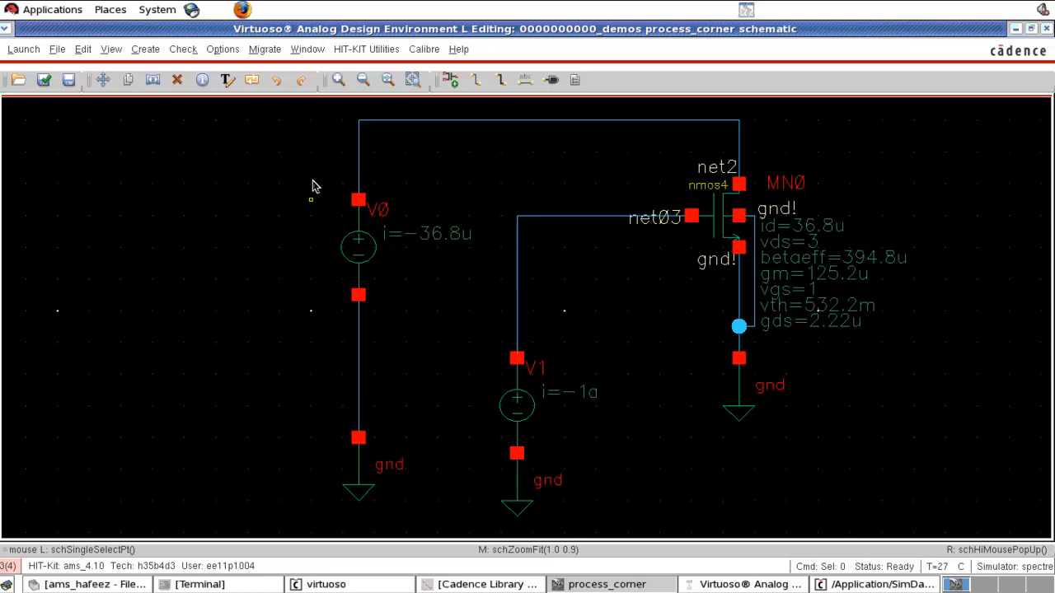
drag(321, 522, 451, 104)
key(s)
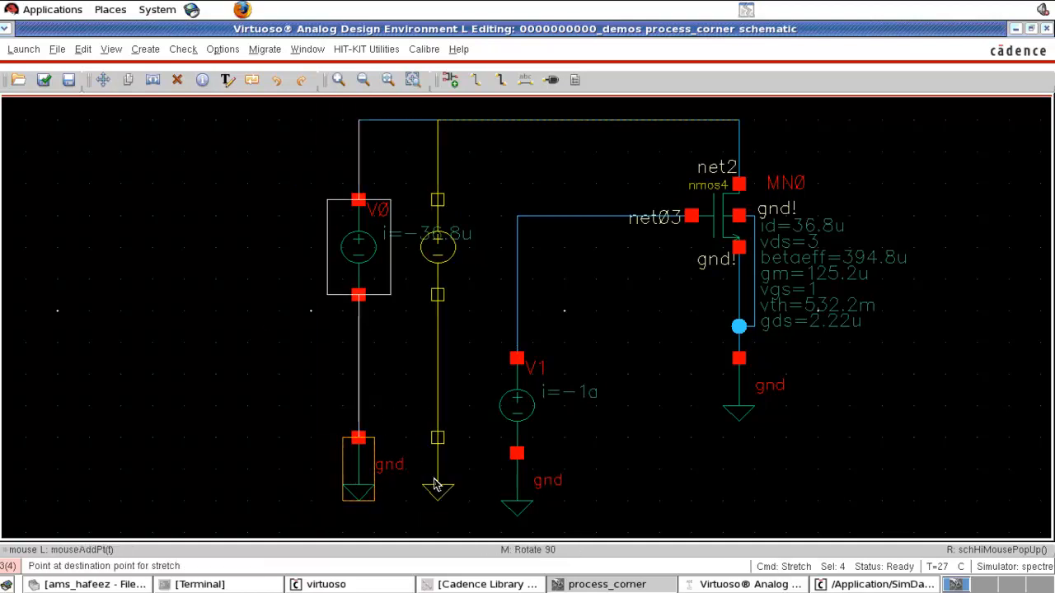
click(438, 486)
click(631, 390)
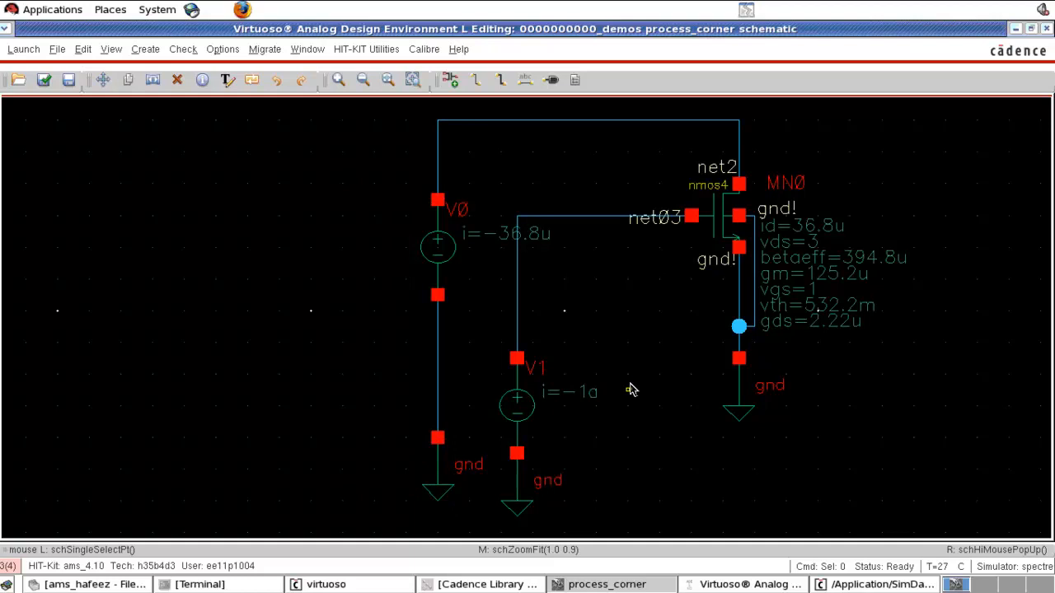
- Place a pmos4 instance from PRIMLIB to the right of the nmos transistor
key(Right)
key(i)
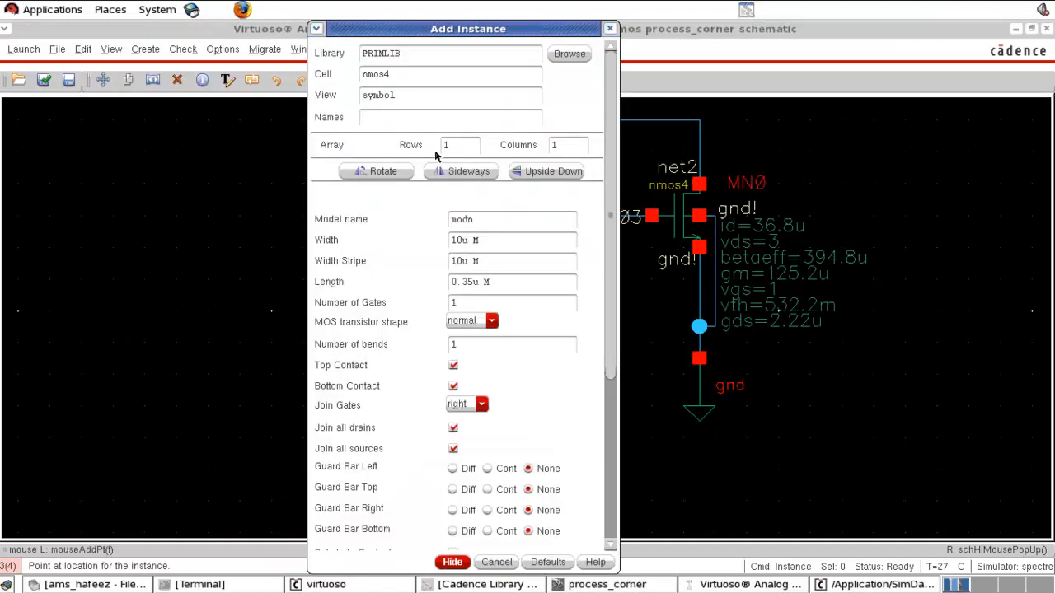
click(364, 75)
key(Delete)
text(p)
click(464, 241)
key(BackSpace)
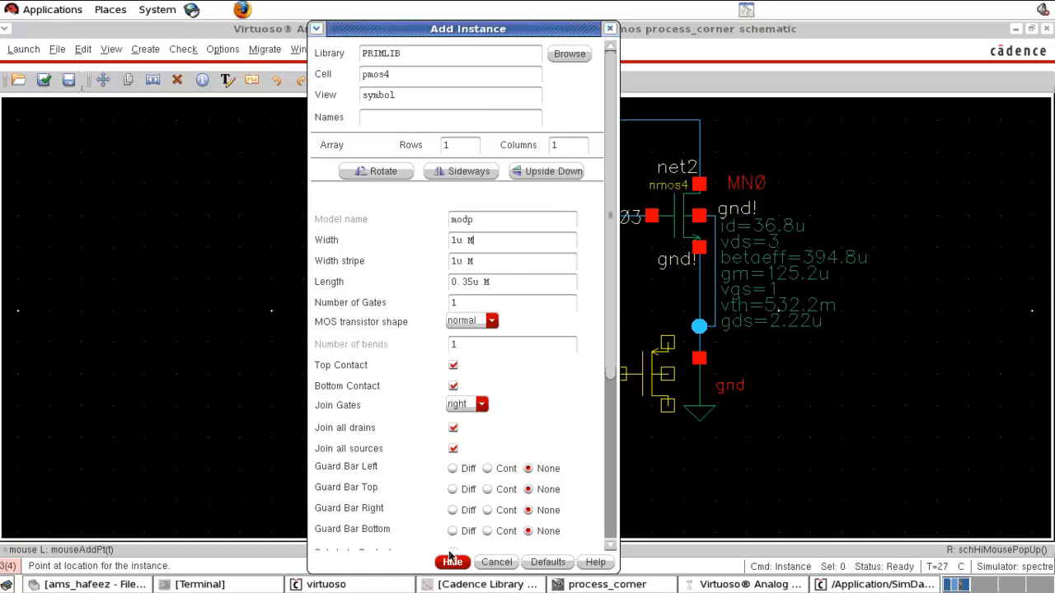
click(453, 563)
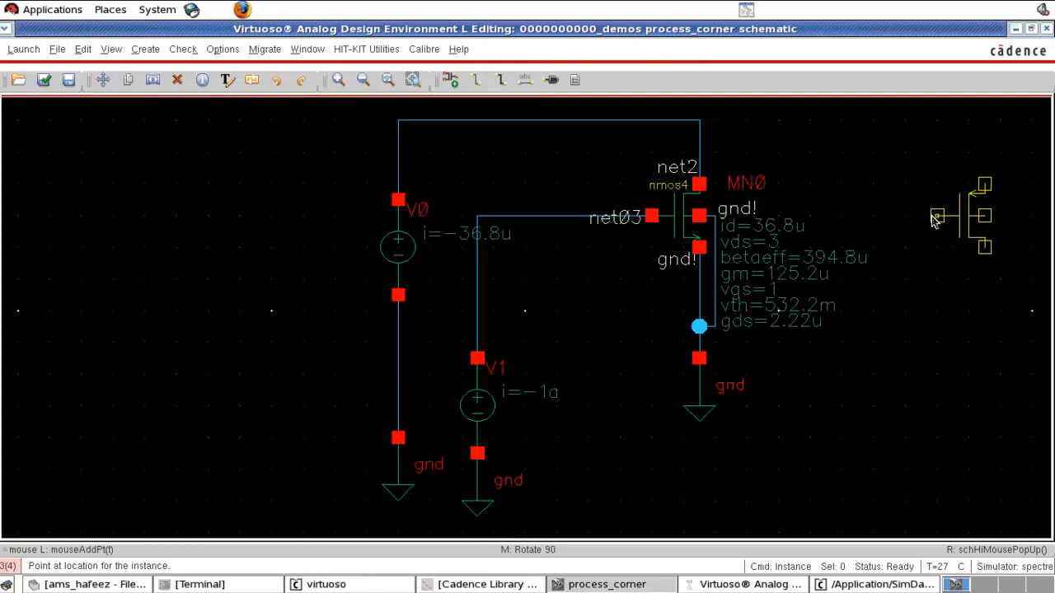
click(936, 218)
key(Escape)
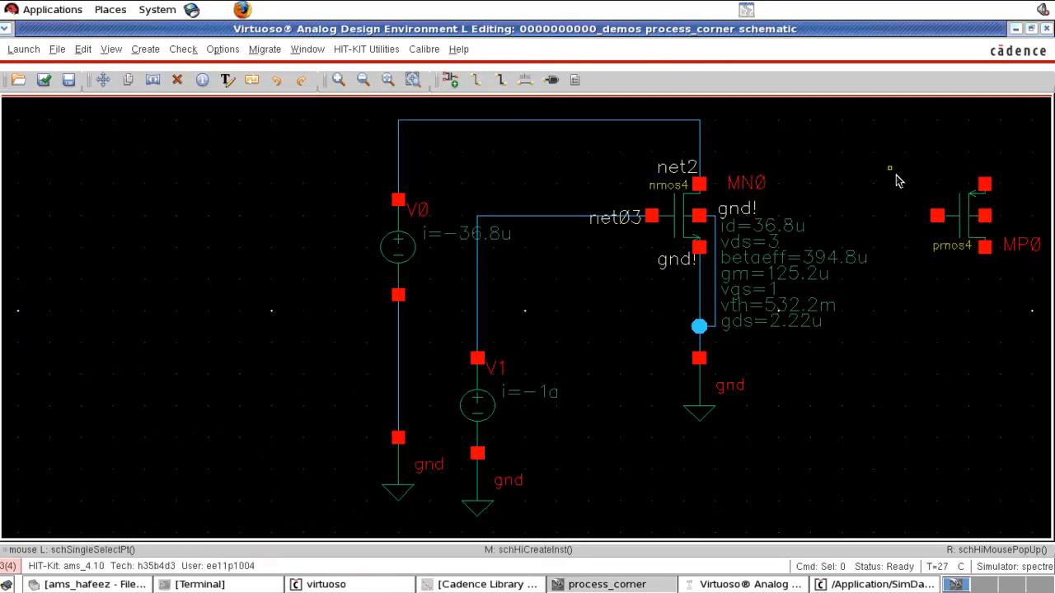
- Wire the pmos source to the top supply net and its bulk to its source
key(w)
click(985, 184)
click(699, 121)
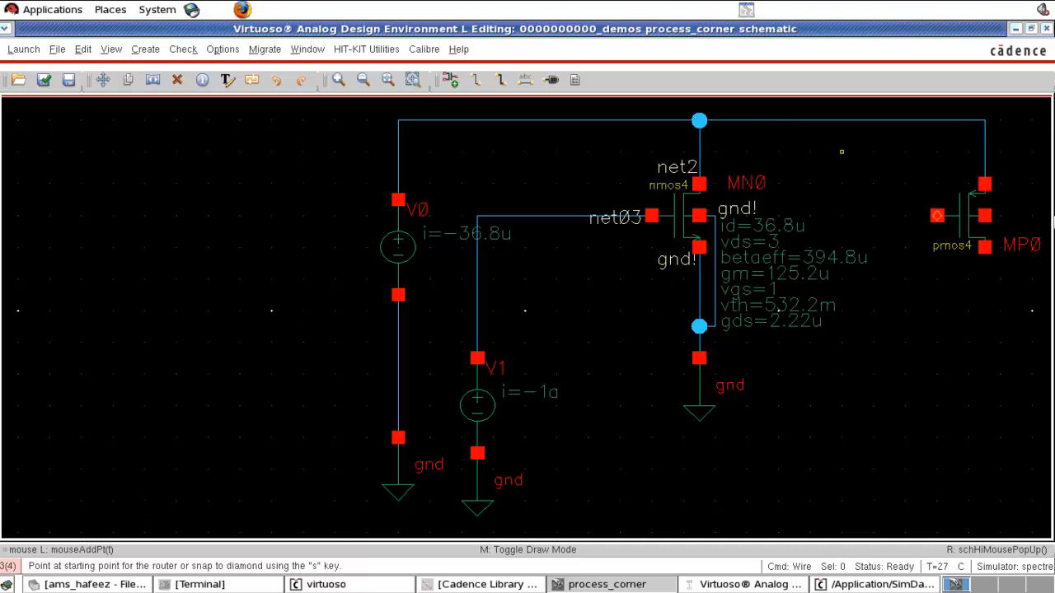
click(985, 216)
click(985, 183)
key(Escape)
- Copy a ground symbol and connect it below the pmos drain
click(709, 418)
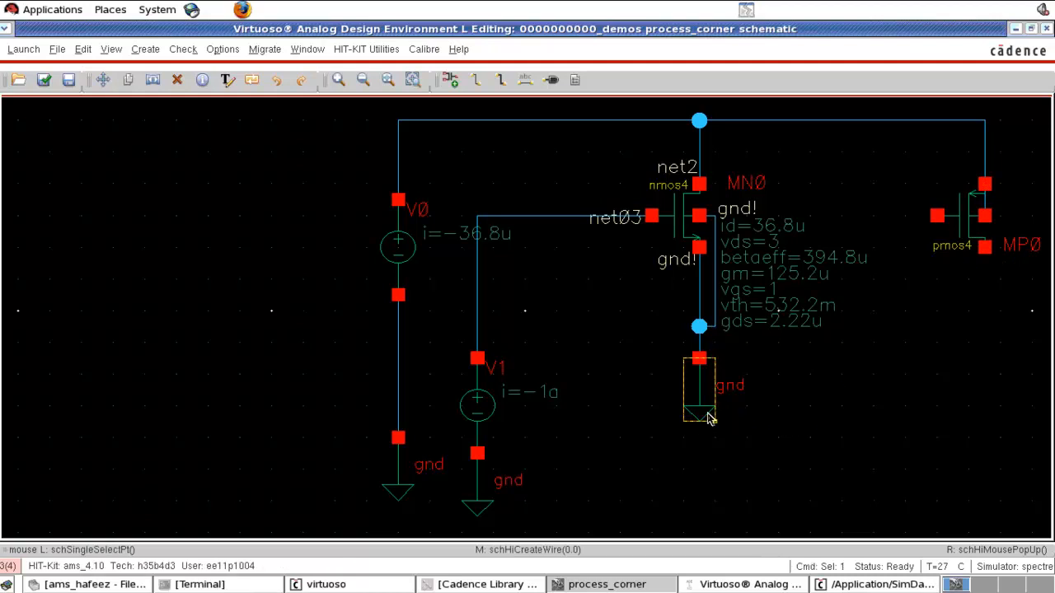
key(c)
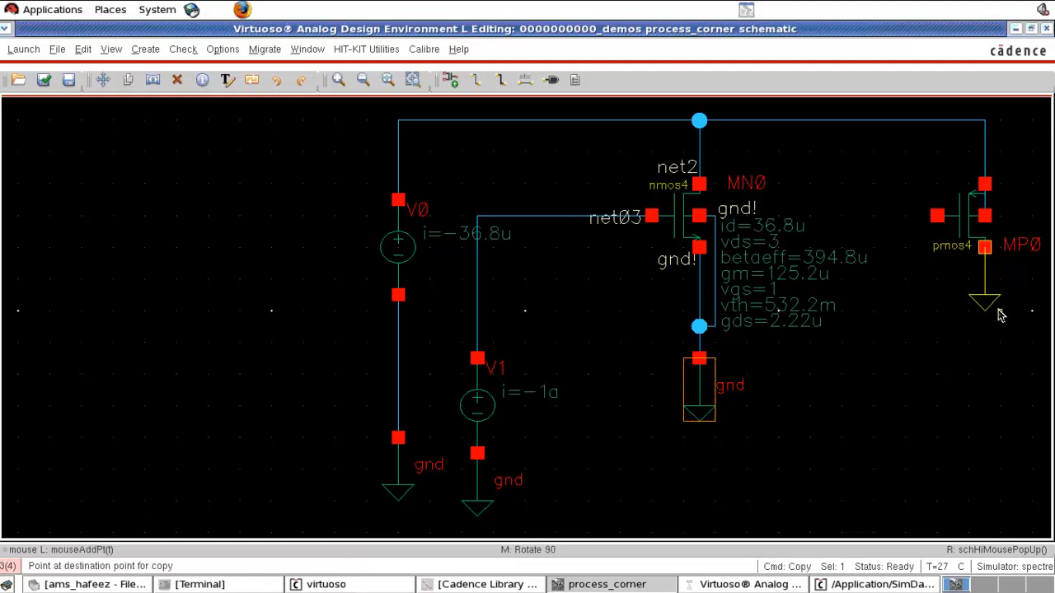
click(998, 309)
drag(988, 293, 988, 417)
- Copy V1 as a new source V3 between the top supply net and the pmos gate, and review its properties
drag(541, 183, 451, 556)
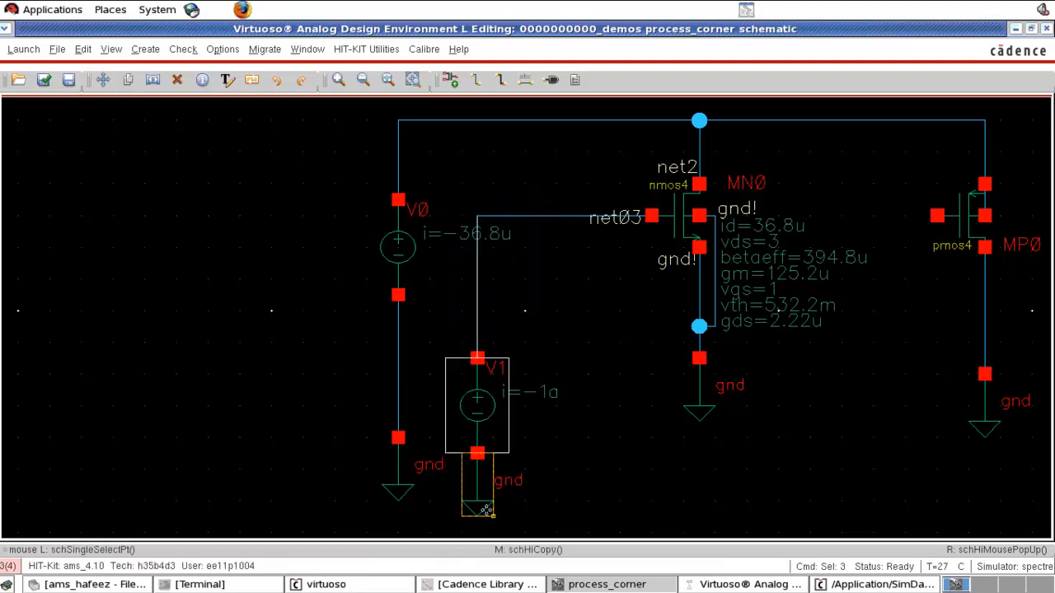
key(c)
click(483, 507)
click(858, 188)
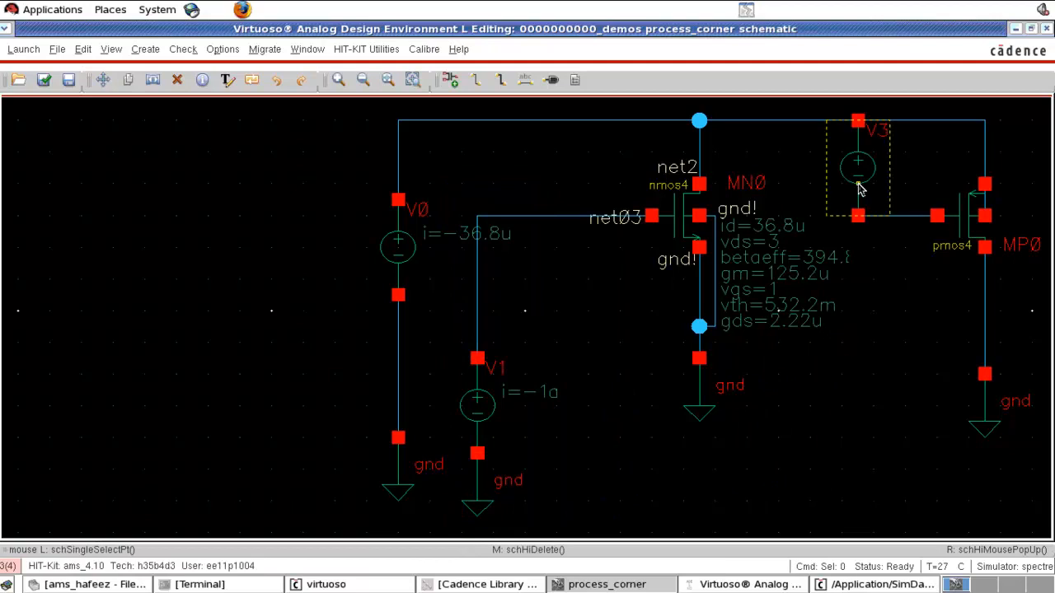
key(q)
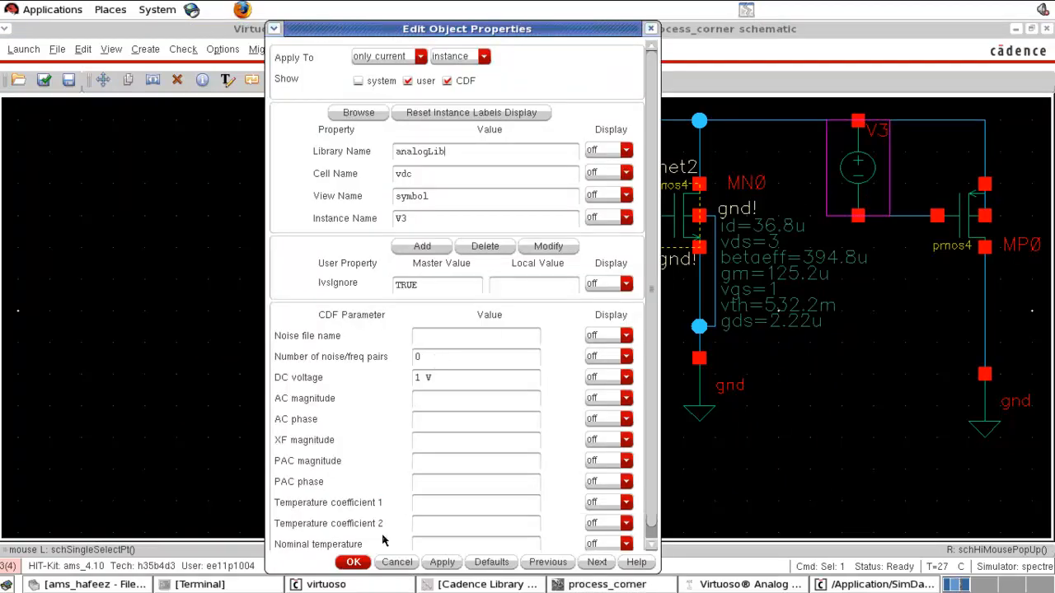
click(354, 563)
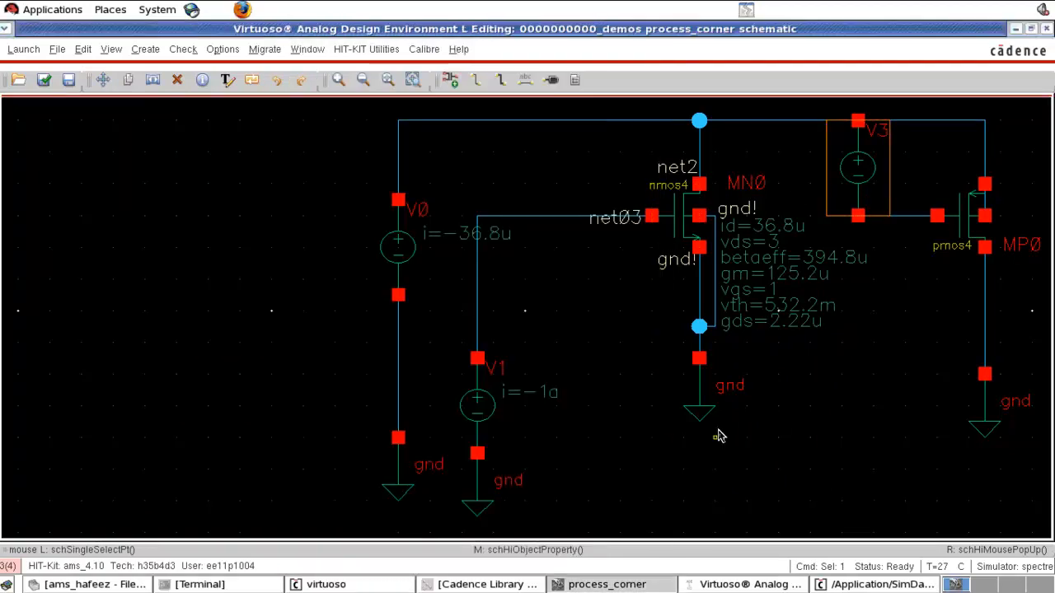
- Fit the view and check and save the schematic
key(f)
key(shift+x)
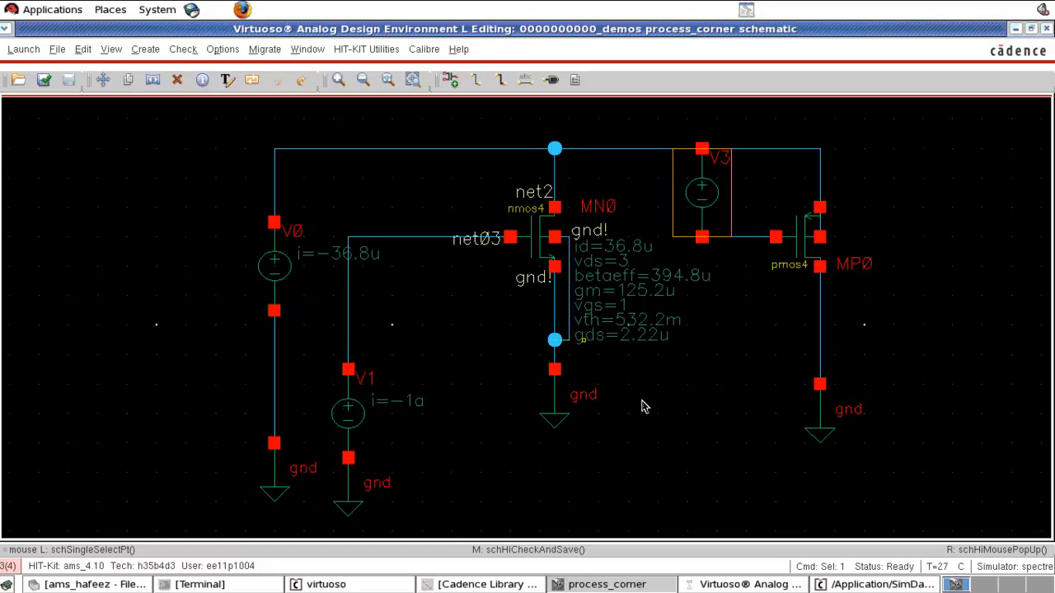
click(752, 371)
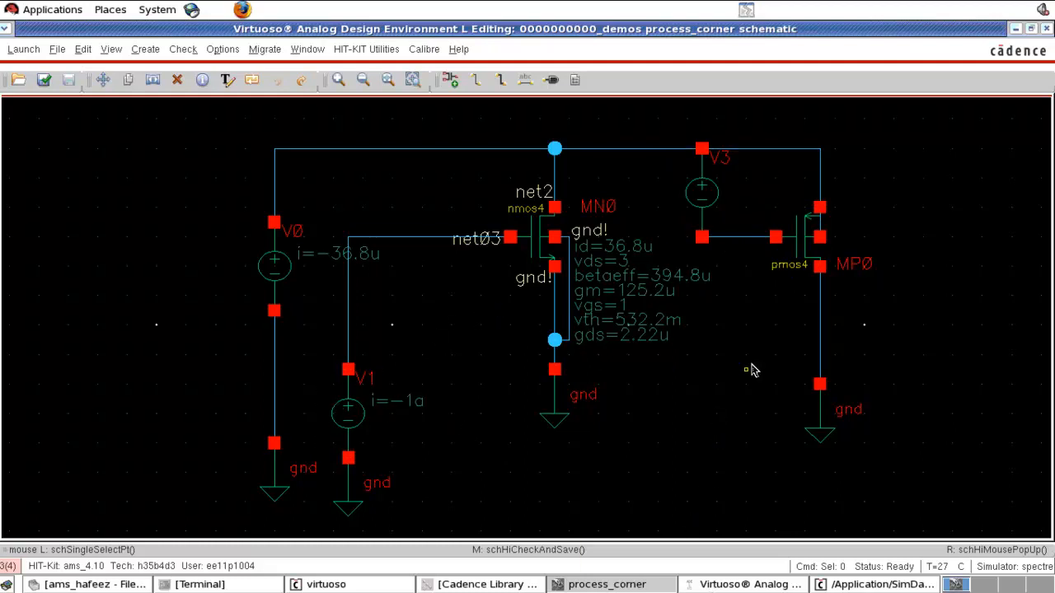
- Return to the schematic and examine the pmos operating-point values
click(709, 586)
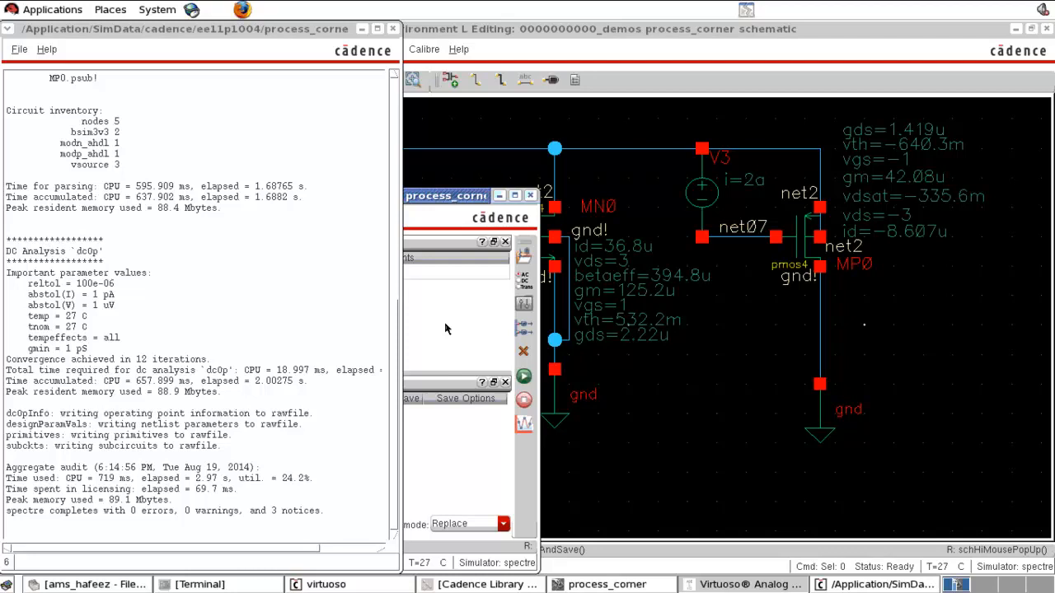
click(705, 456)
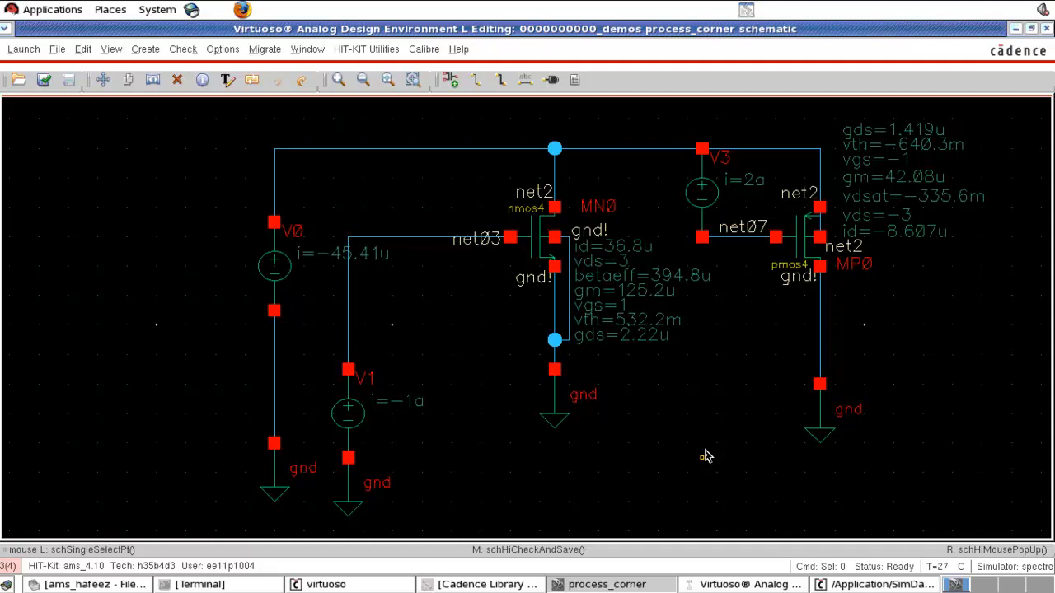
key(Right)
key(Left)
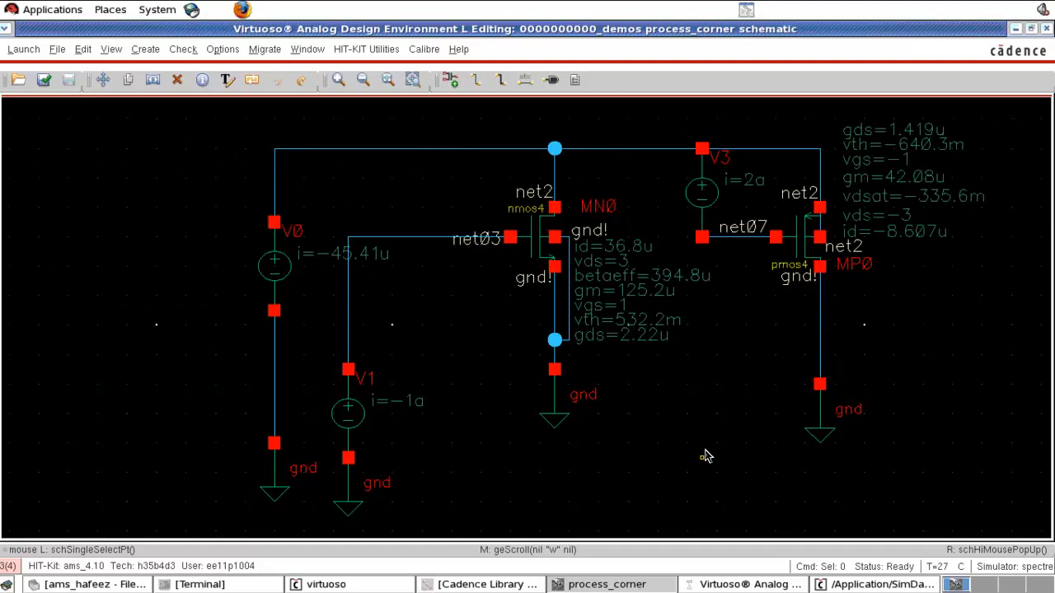
- Start a note text with a header row 'model mos vth beta' and a second row 'tm nmos'
key(shift+l)
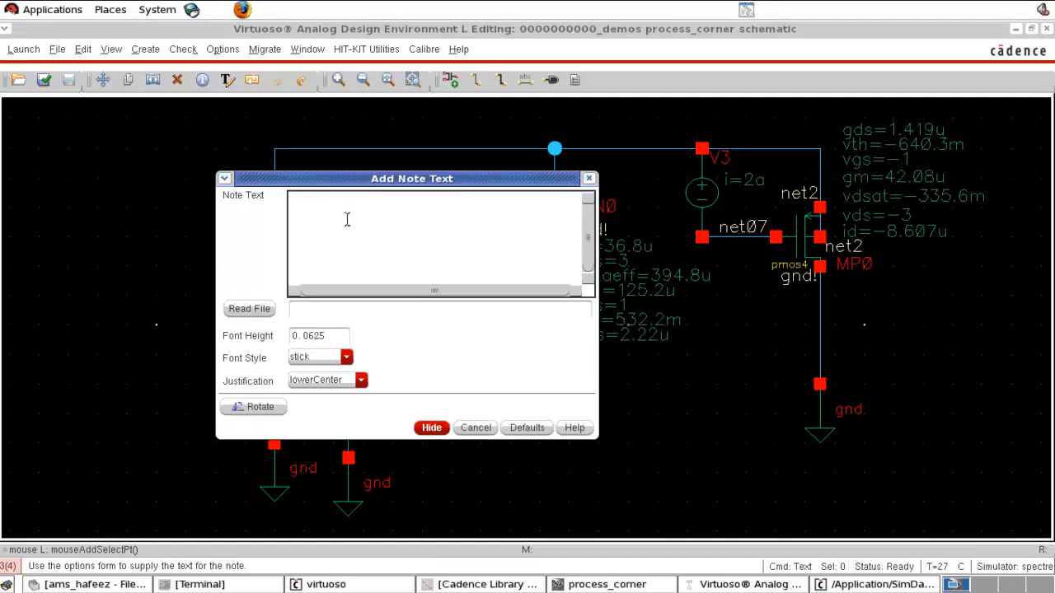
text(tm)
key(BackSpace)
key(BackSpace)
text(model     )
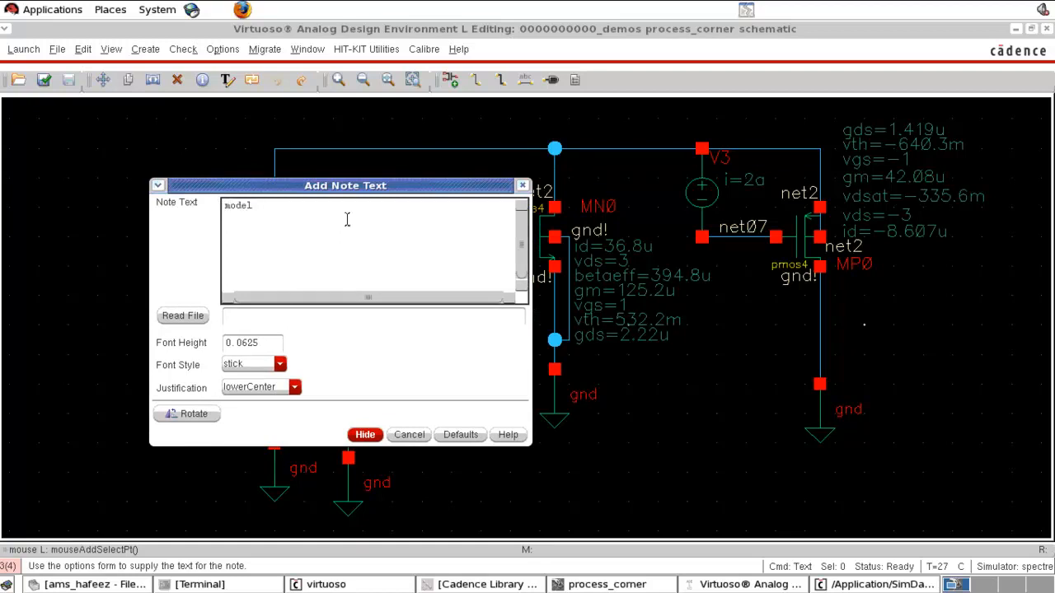
text(mos  vt)
text(b)
text(eta)
key(Return)
text(tm       nmos)
click(309, 206)
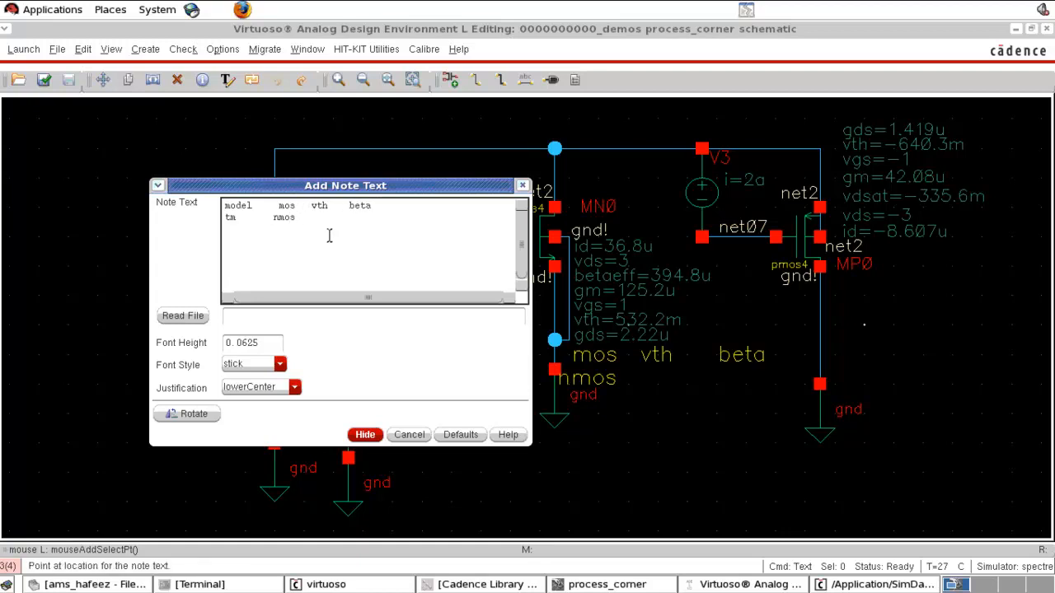
- Add vth 532 and beta 394 to the nmos row of the note
click(328, 227)
drag(356, 187, 261, 195)
click(210, 214)
click(250, 214)
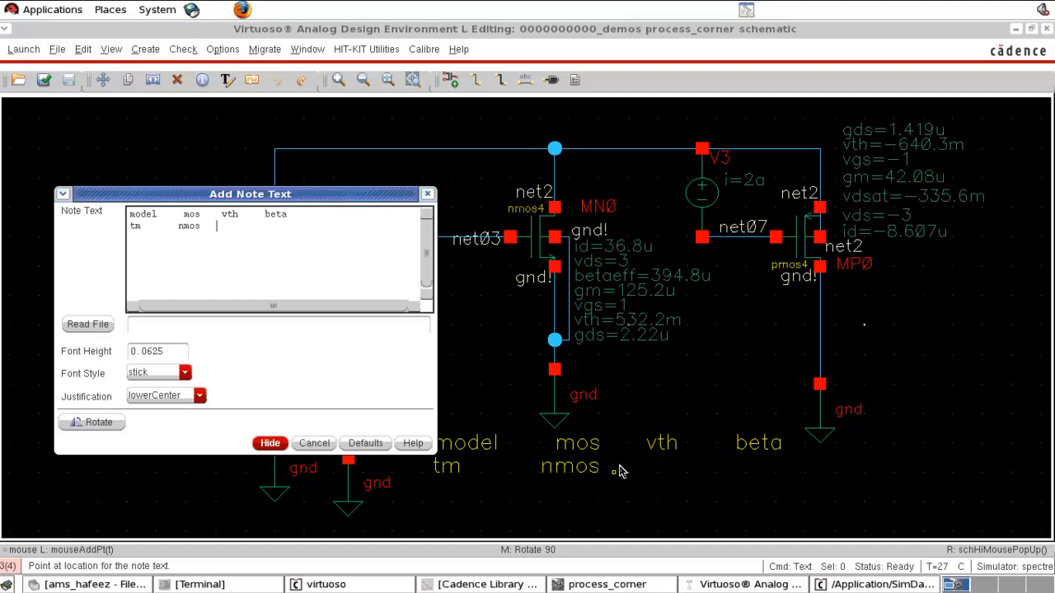
text(532    394)
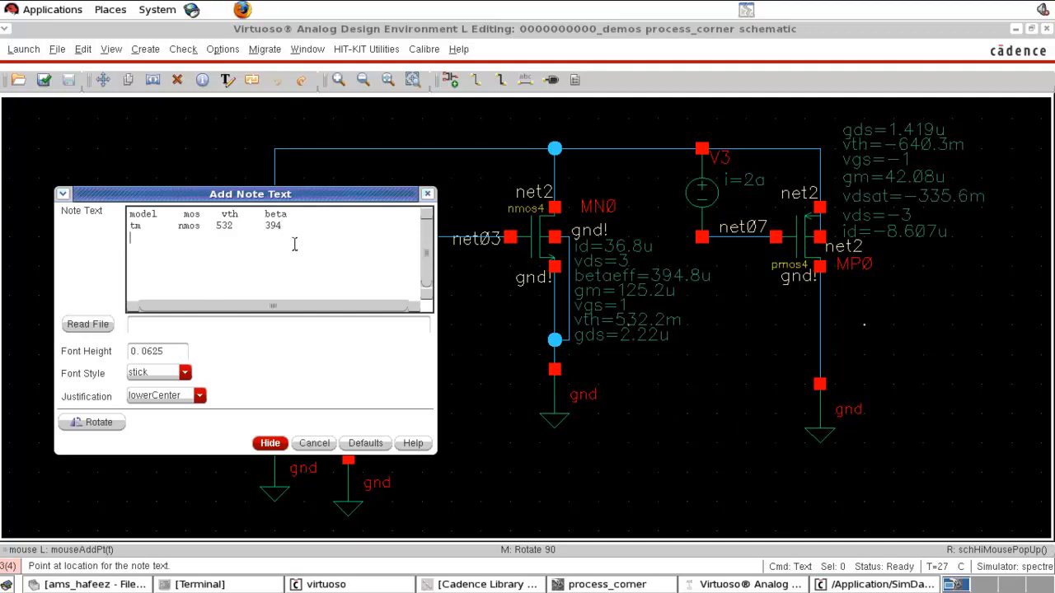
- Add a 'tm pmos 640' row to the note and place it below the circuit
key(Return)
text(tm      pmos     640)
click(272, 443)
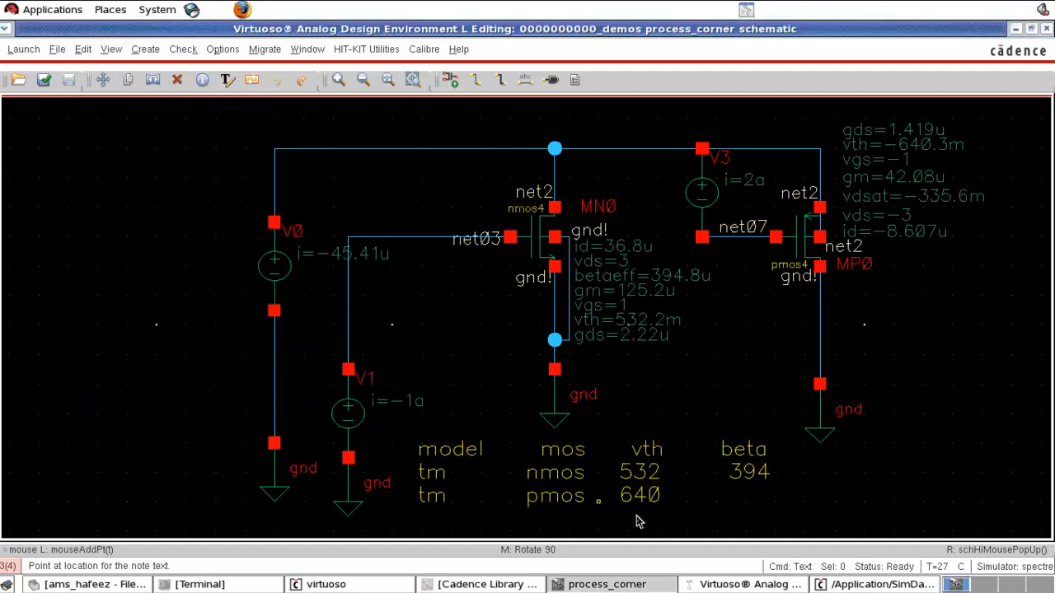
key(Escape)
- Stretch the nmos part of the circuit to the left along the top supply wire and fit the view
drag(216, 119, 499, 504)
click(287, 154)
drag(289, 118, 656, 552)
drag(549, 412, 213, 412)
click(590, 380)
key(f)
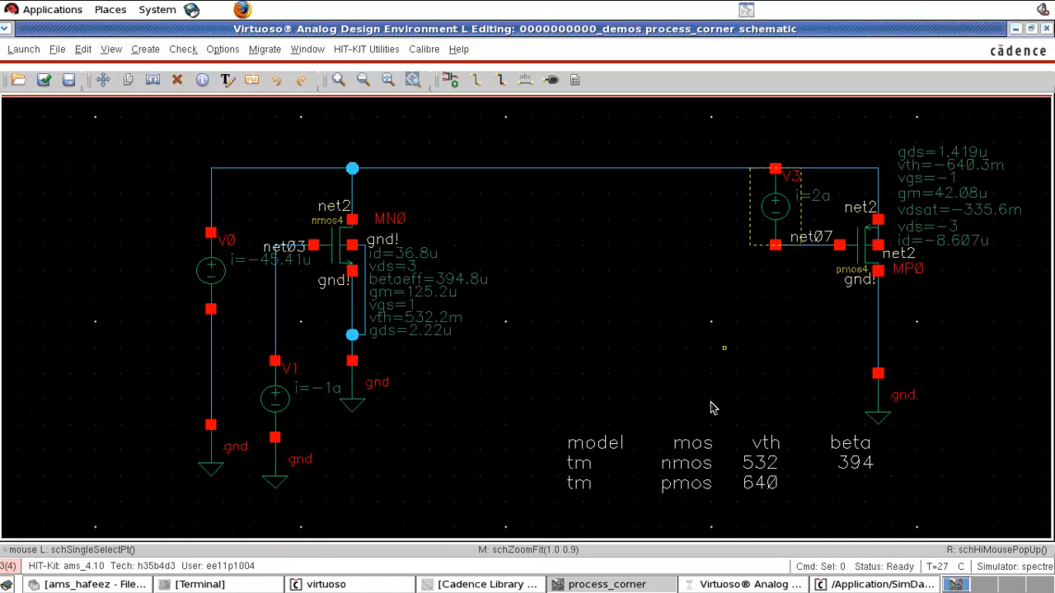
- Move the note table up into the space between the two transistors
click(691, 463)
key(s)
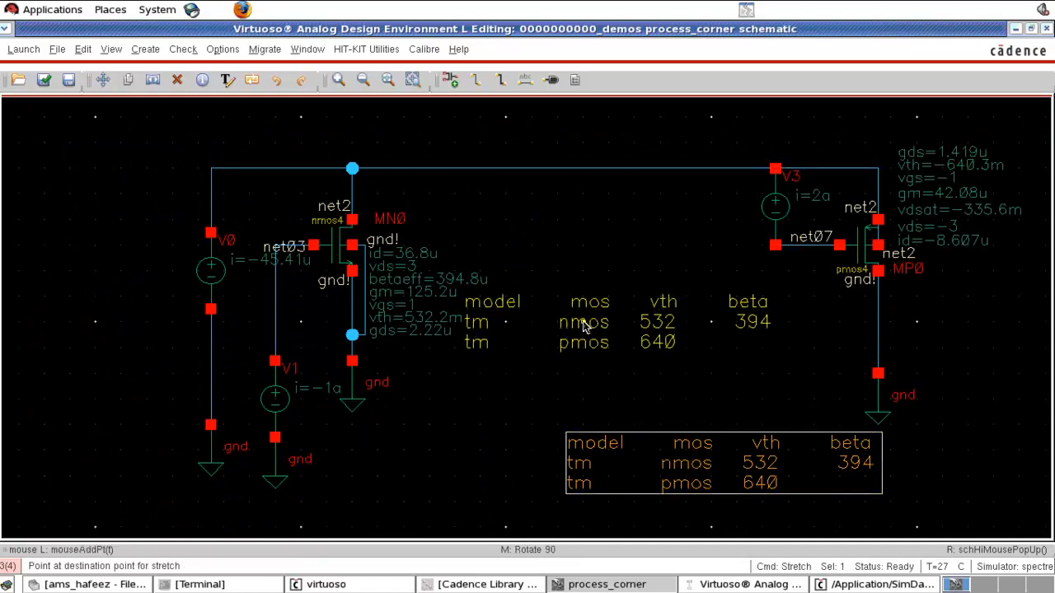
click(620, 317)
- Stretch the pmos section with V3 and its ground further right and fit the view
drag(723, 130, 1032, 527)
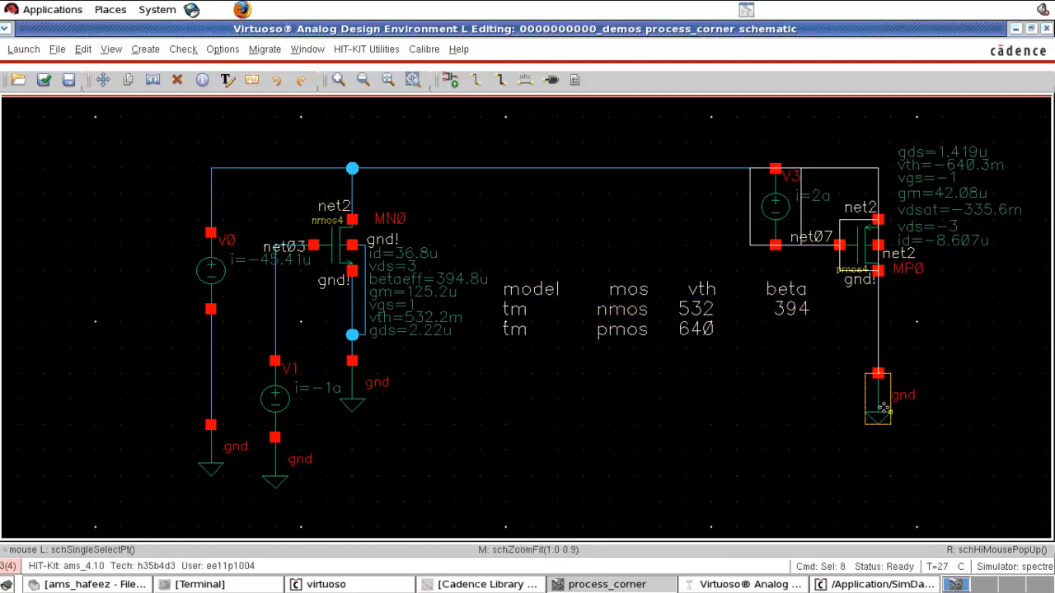
key(s)
click(993, 414)
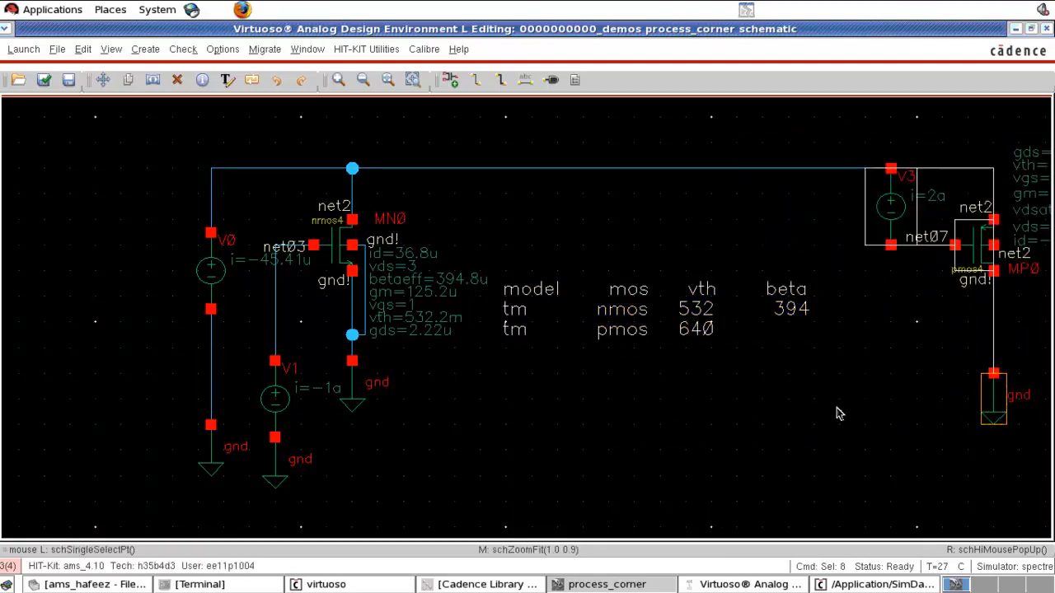
key(f)
click(493, 414)
- Set the component display for pmos MP0 to show betaeff as its third operating-point label
click(83, 50)
click(144, 360)
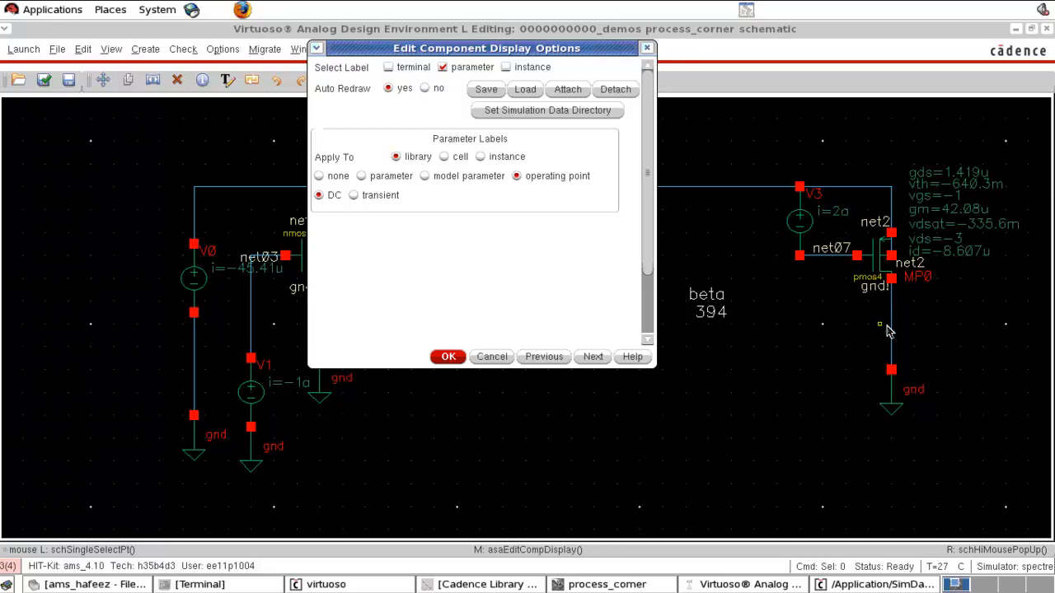
click(867, 272)
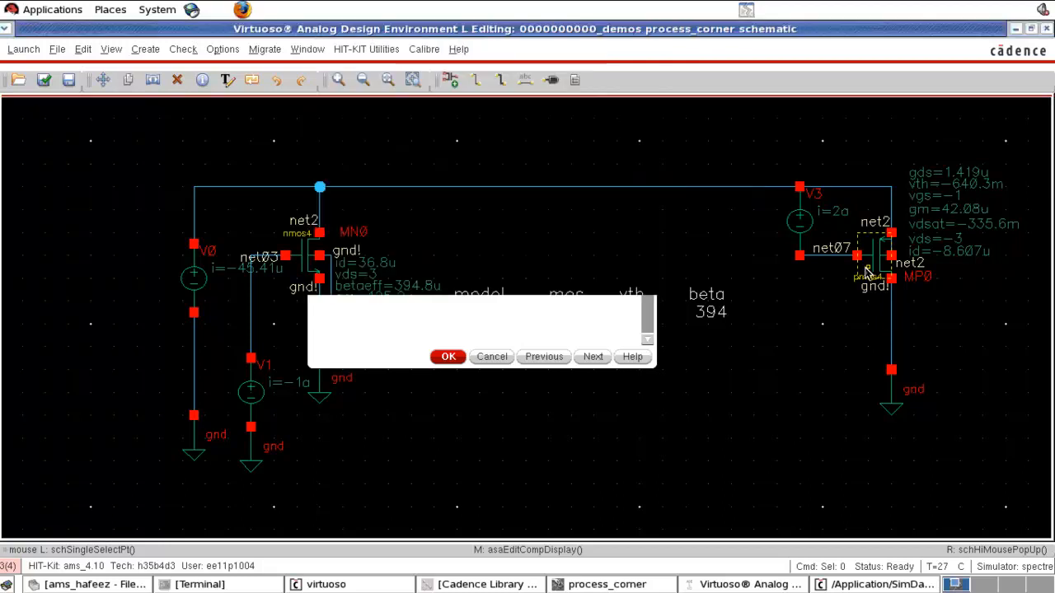
click(1015, 29)
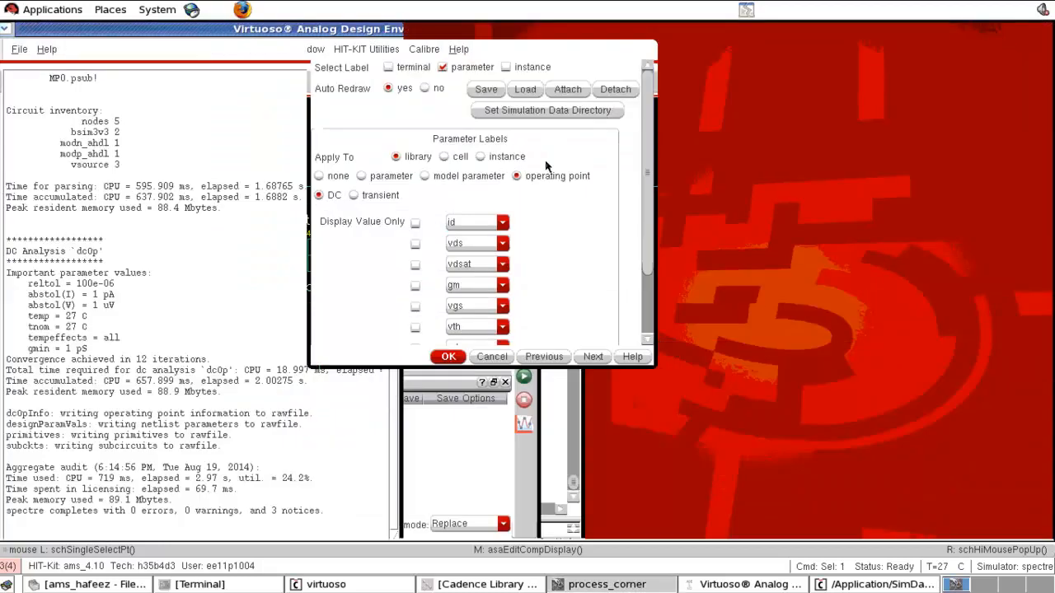
click(478, 268)
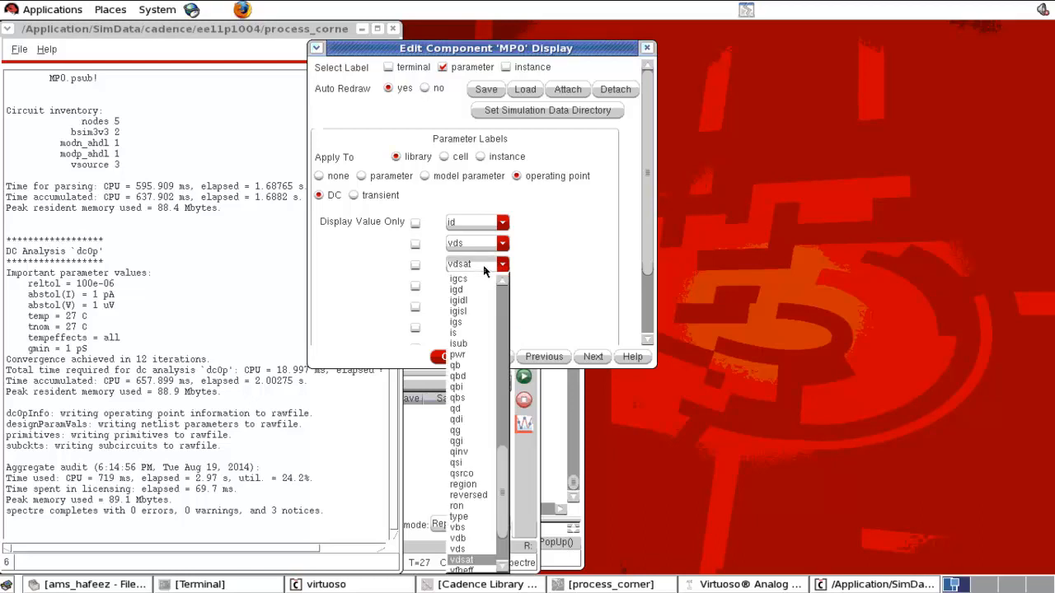
scroll(474, 330, up, 5)
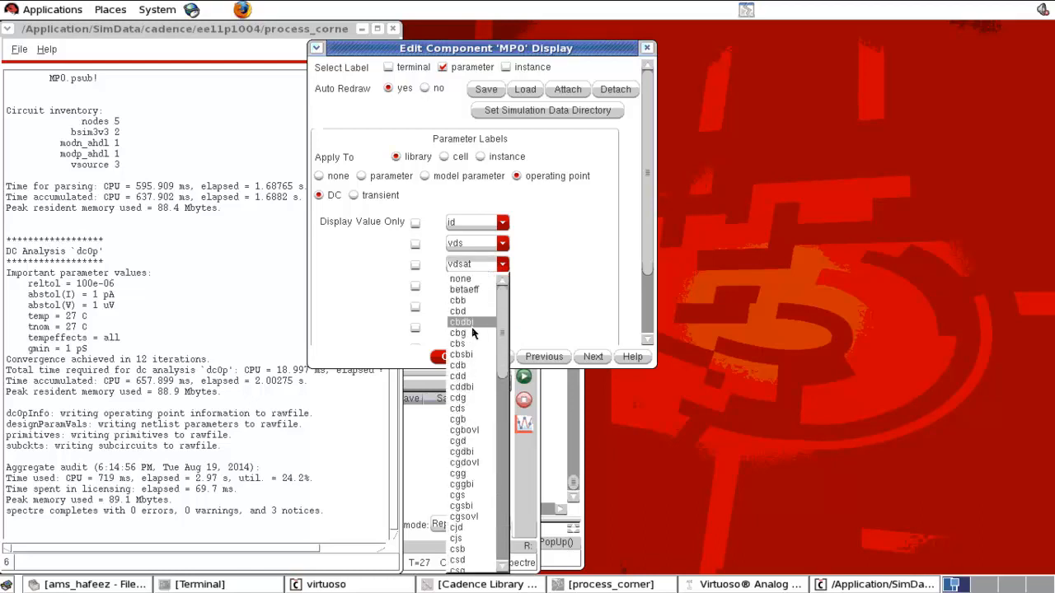
click(477, 297)
click(449, 357)
click(608, 584)
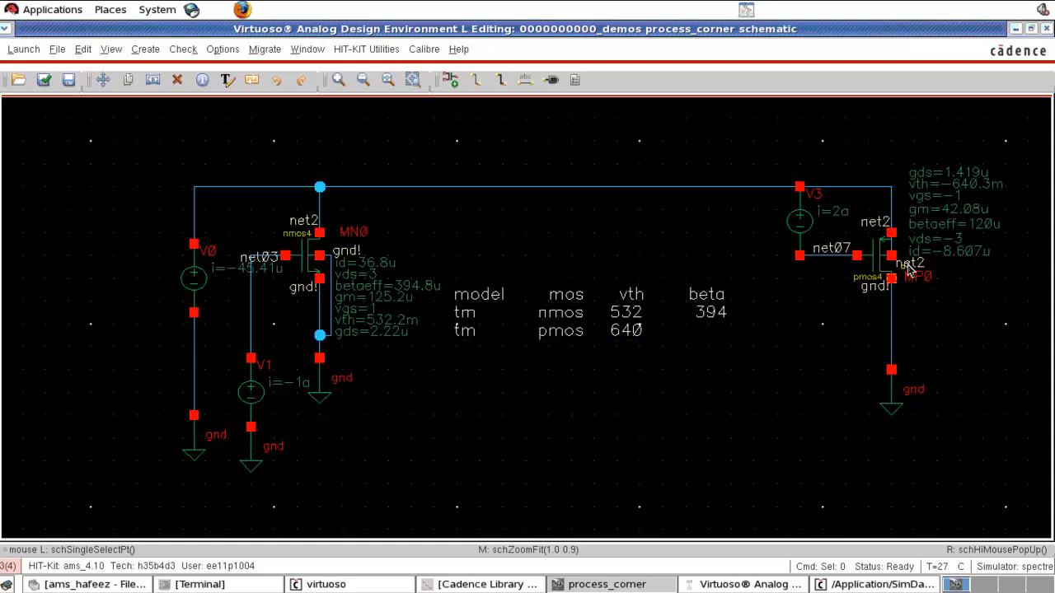
- Edit the note to add pmos beta 120u and an id column with 36.8 for nmos and 8.6 for pmos
click(672, 327)
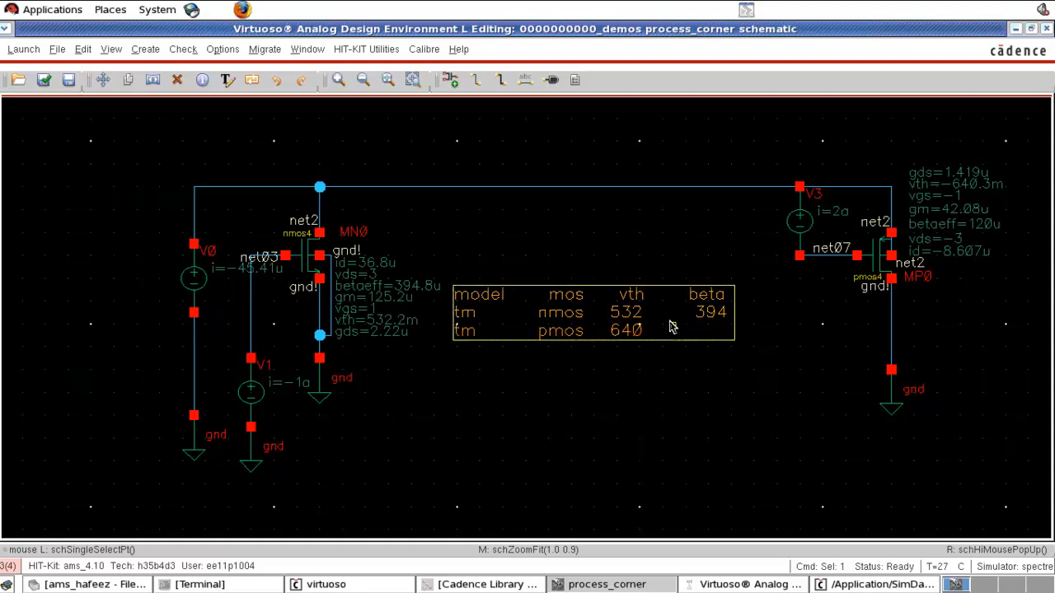
key(q)
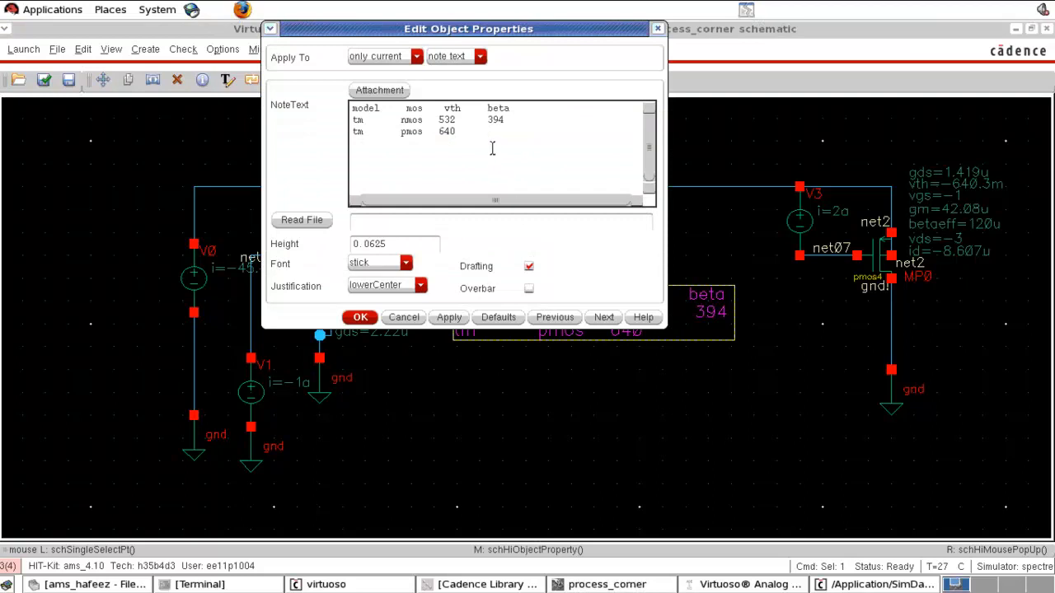
text(120u)
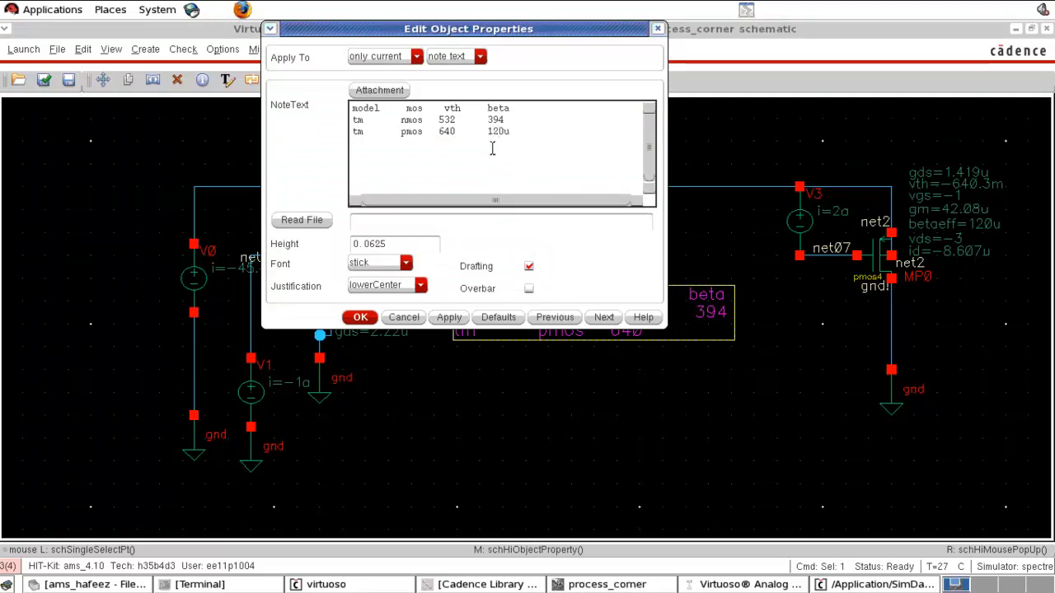
text(id)
click(521, 118)
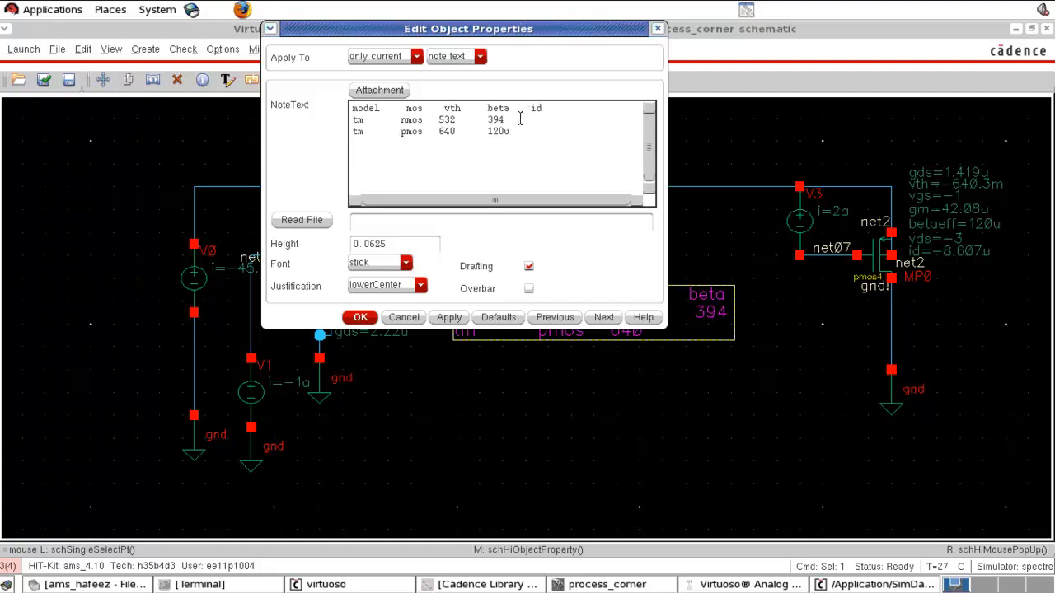
drag(577, 33, 750, 175)
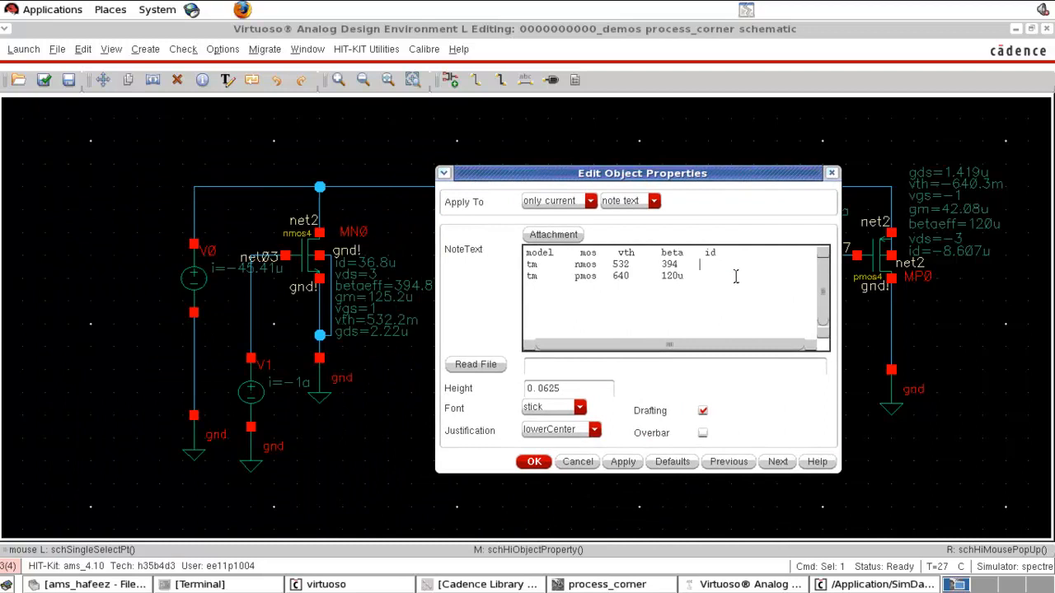
text(36.)
text(8)
text(8.6)
click(660, 313)
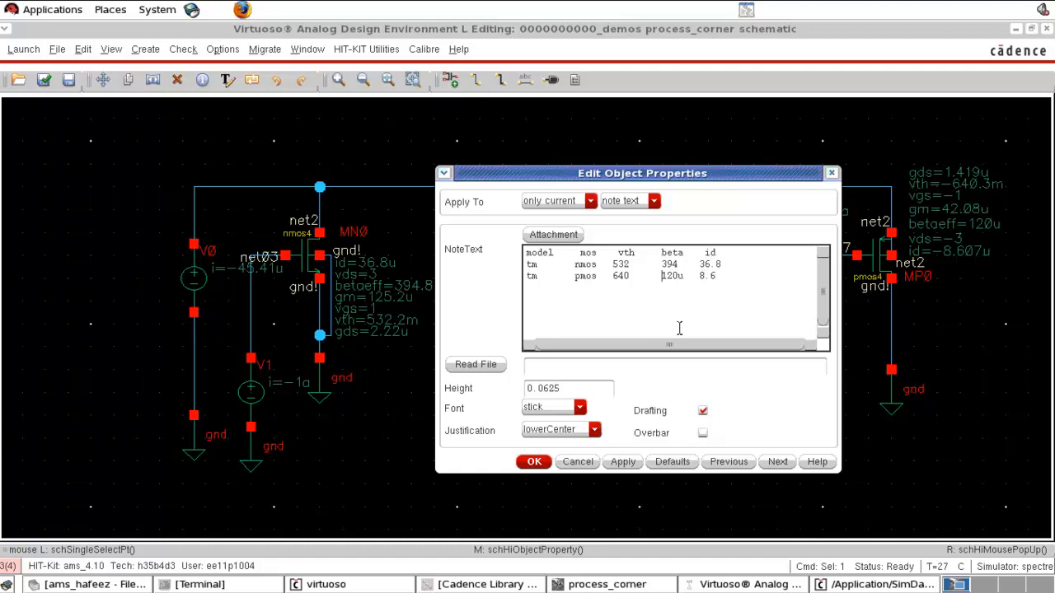
click(534, 463)
drag(569, 342, 604, 314)
click(598, 381)
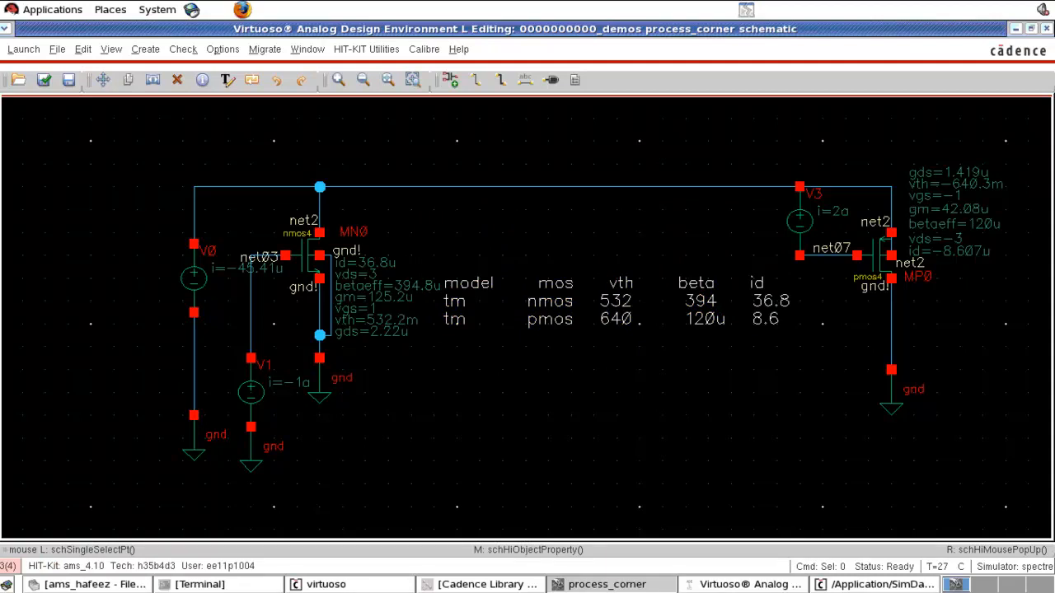
- Switch the cmos53.scs model library section to cmoswp and rerun the simulation
click(748, 584)
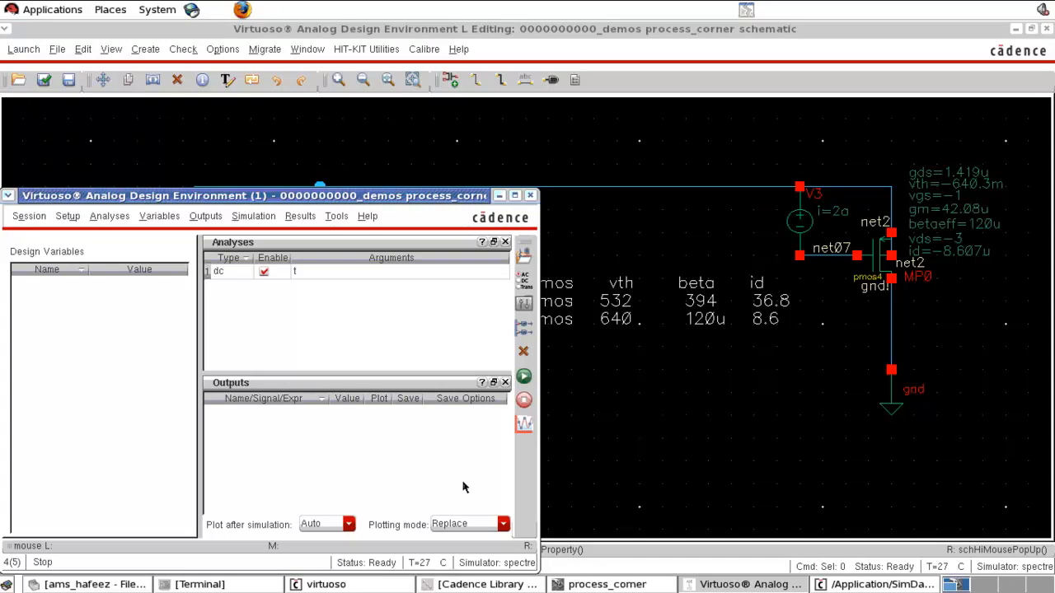
click(67, 216)
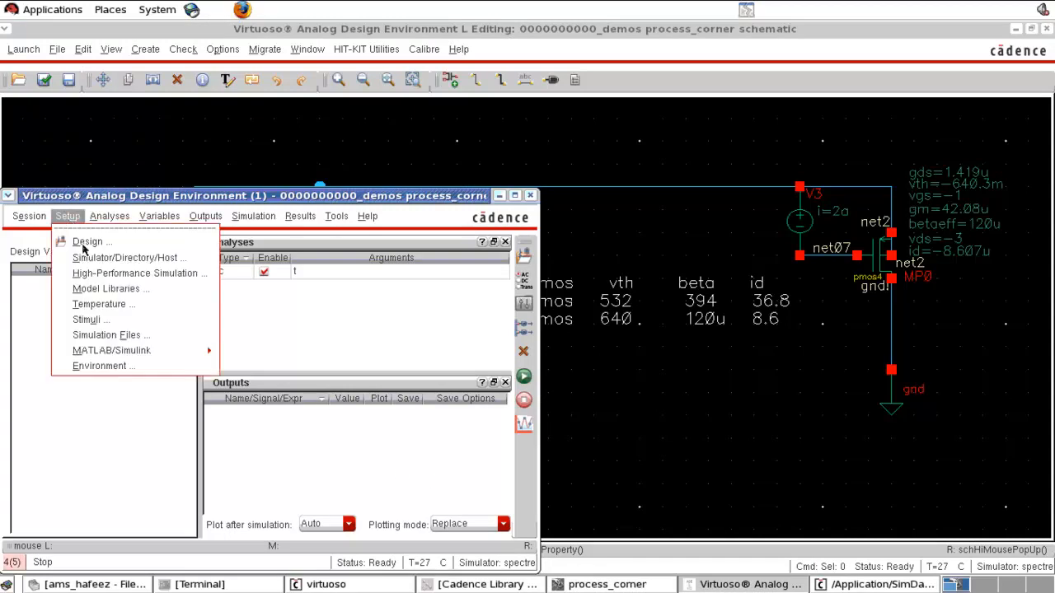
click(112, 292)
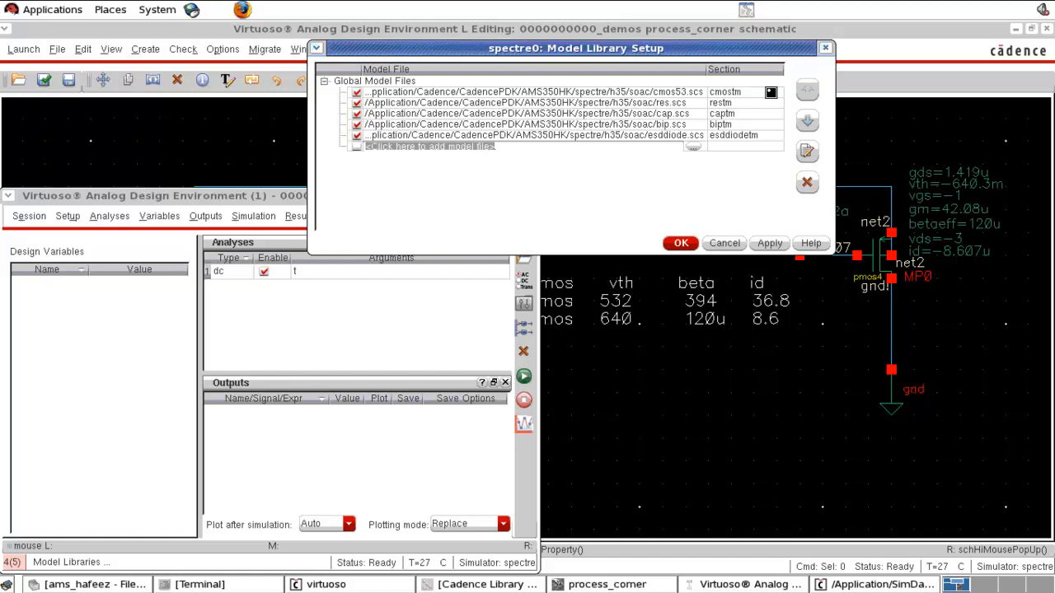
click(771, 91)
click(747, 117)
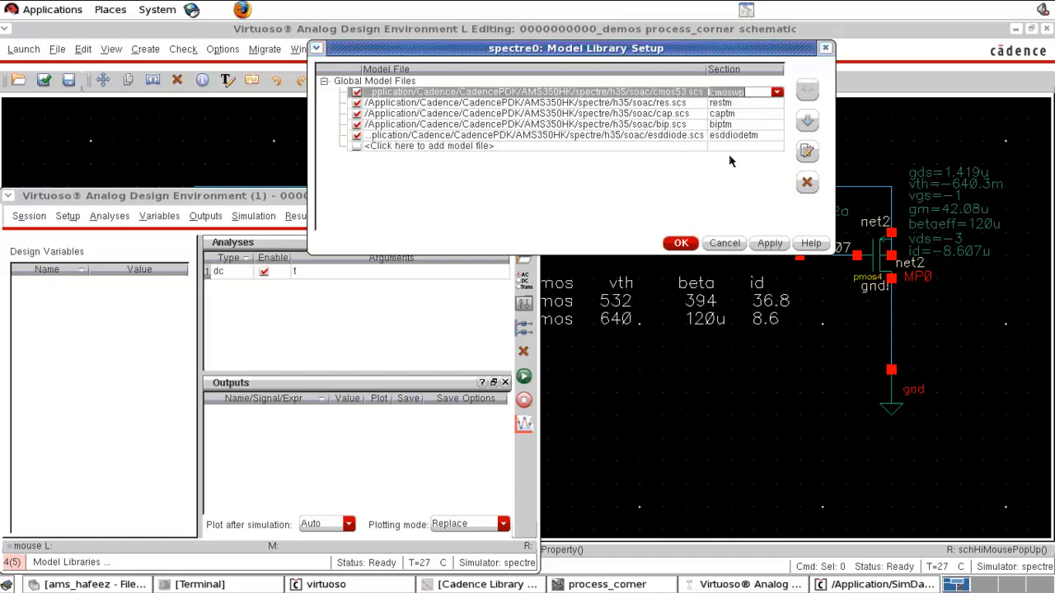
click(680, 244)
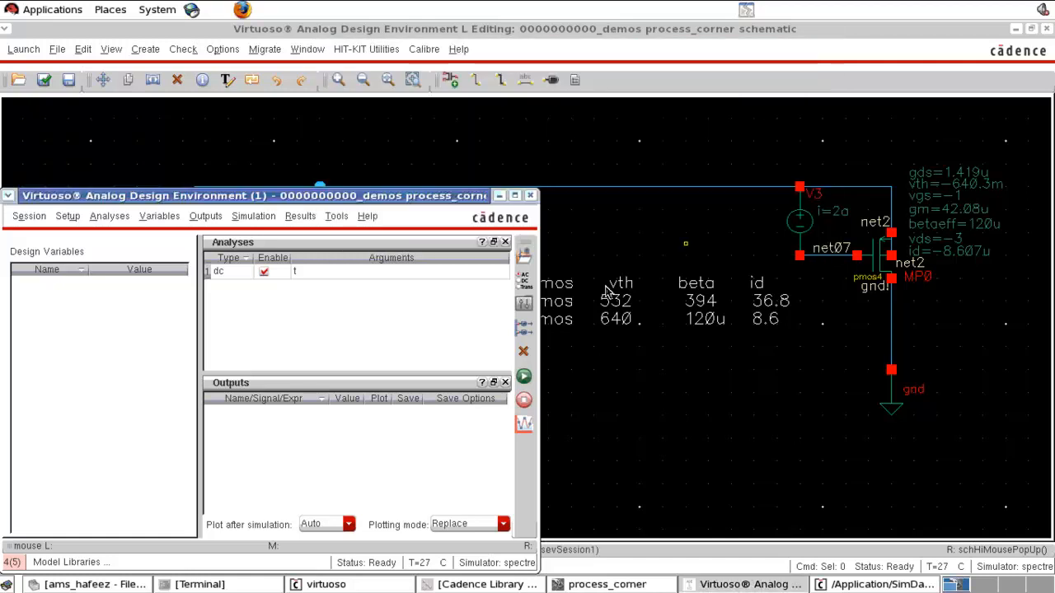
click(525, 379)
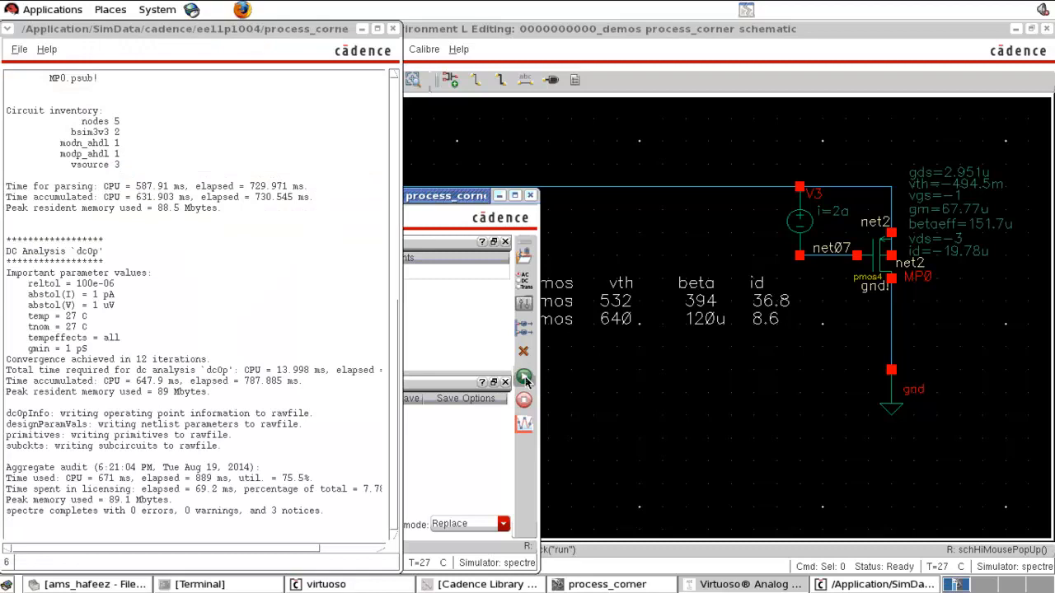
click(676, 416)
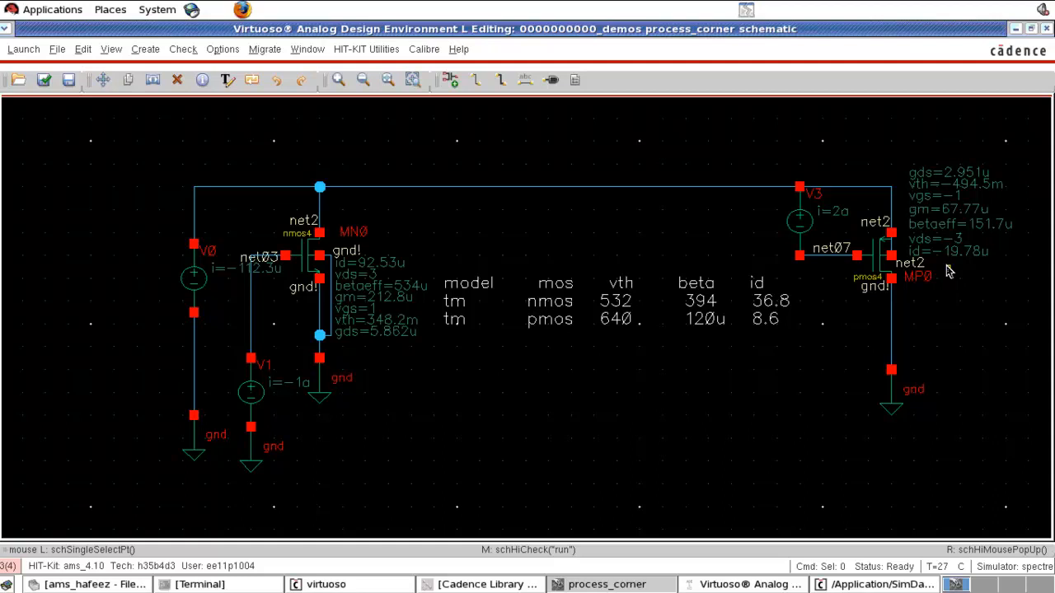
- Add a wp nmos row to the note with vth 348, beta 534 and id 92.53
click(771, 307)
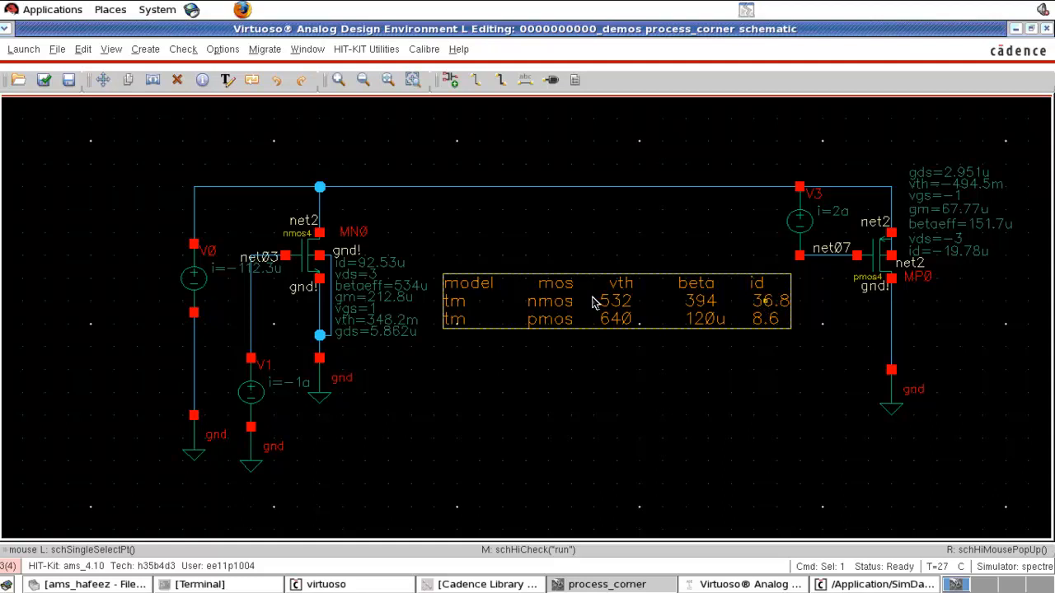
key(q)
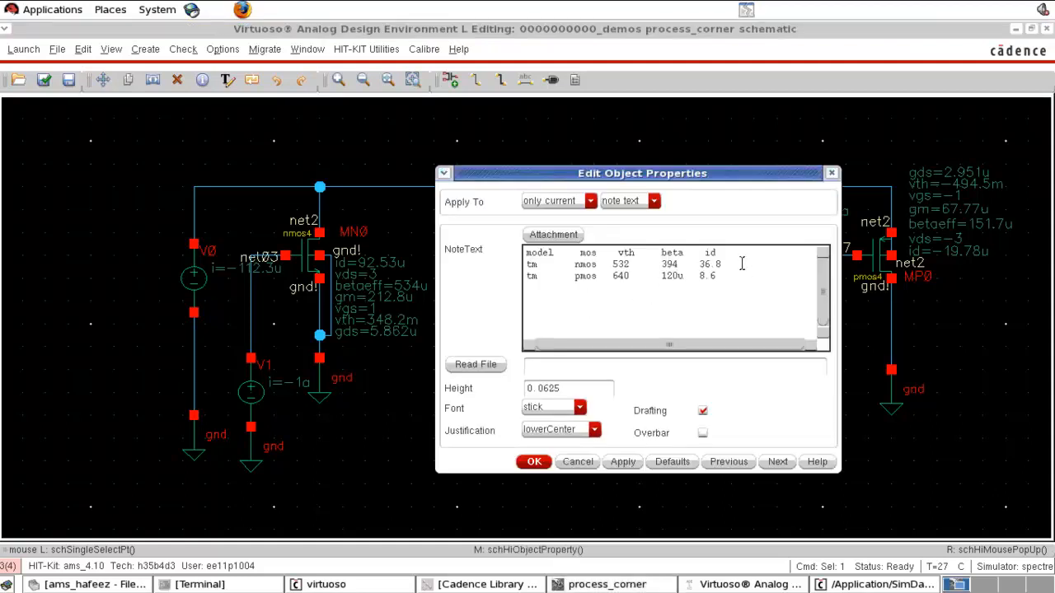
key(Return)
text(wp)
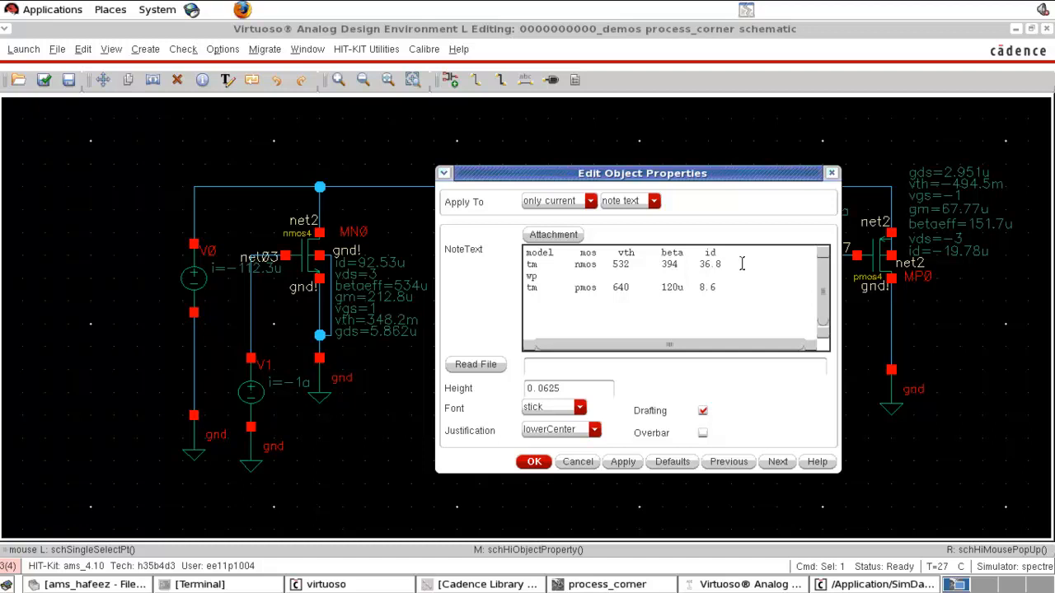
text( sn)
key(BackSpace)
key(BackSpace)
key(BackSpace)
text(snmos)
text(348	  534)
text(92.53)
key(Return)
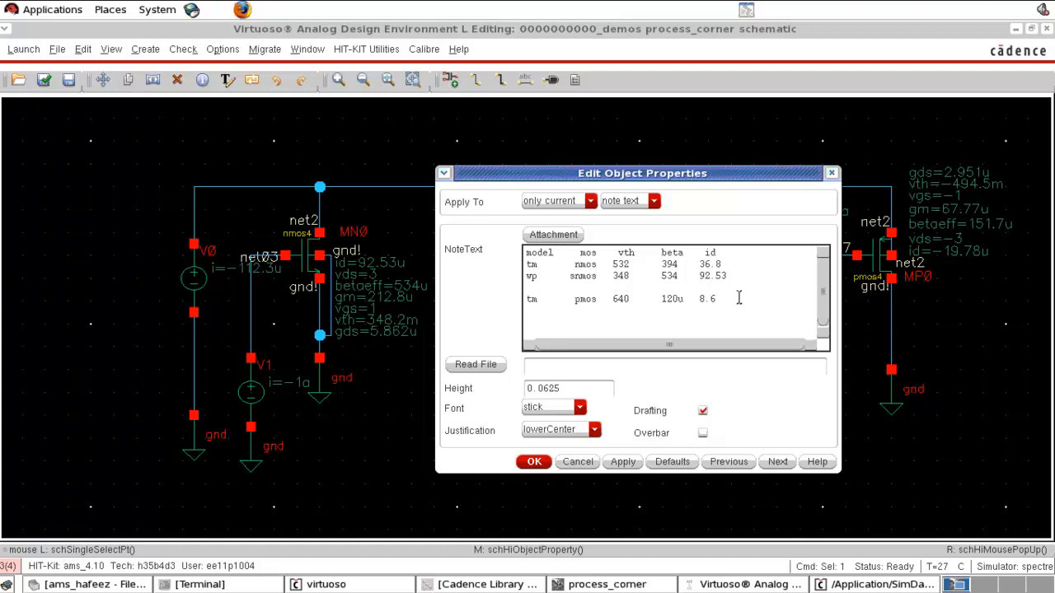
- Add a wp pmos row to the note with vth 494, beta 151 and id 19.78, and apply
text(wp)
click(575, 282)
text(Fp)
text(mos)
text(494)
text(151)
text(.)
text(1)
text(9.)
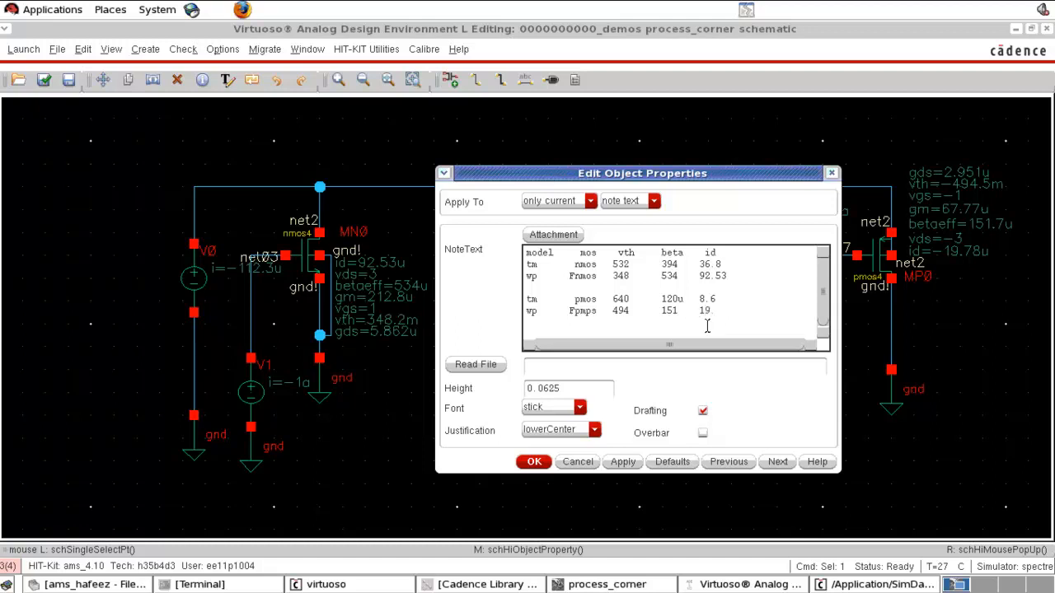
text(78)
click(533, 464)
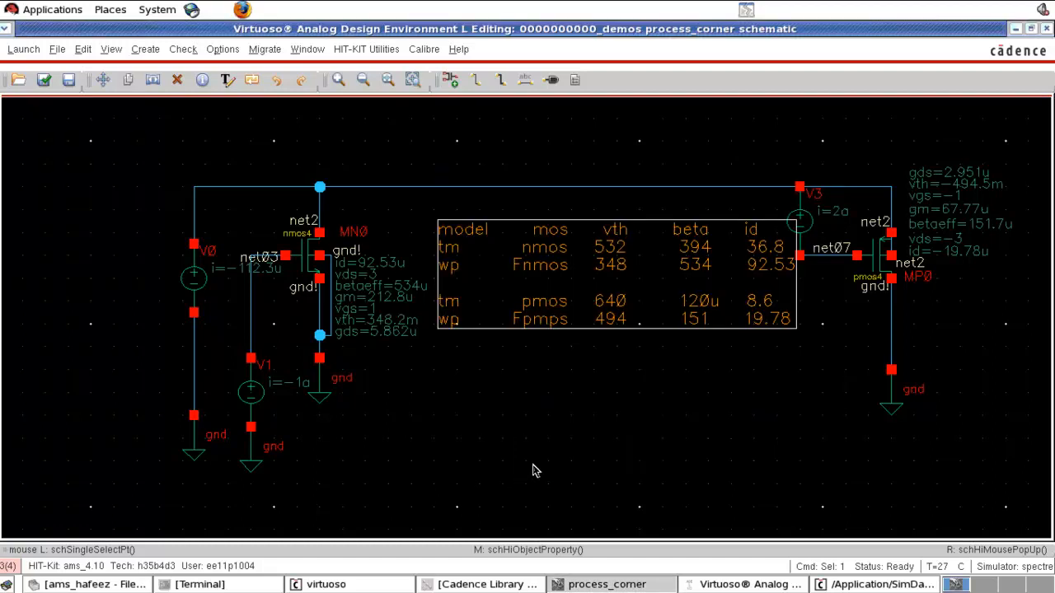
- Reposition the note table between the two transistors
drag(616, 312, 607, 341)
click(649, 464)
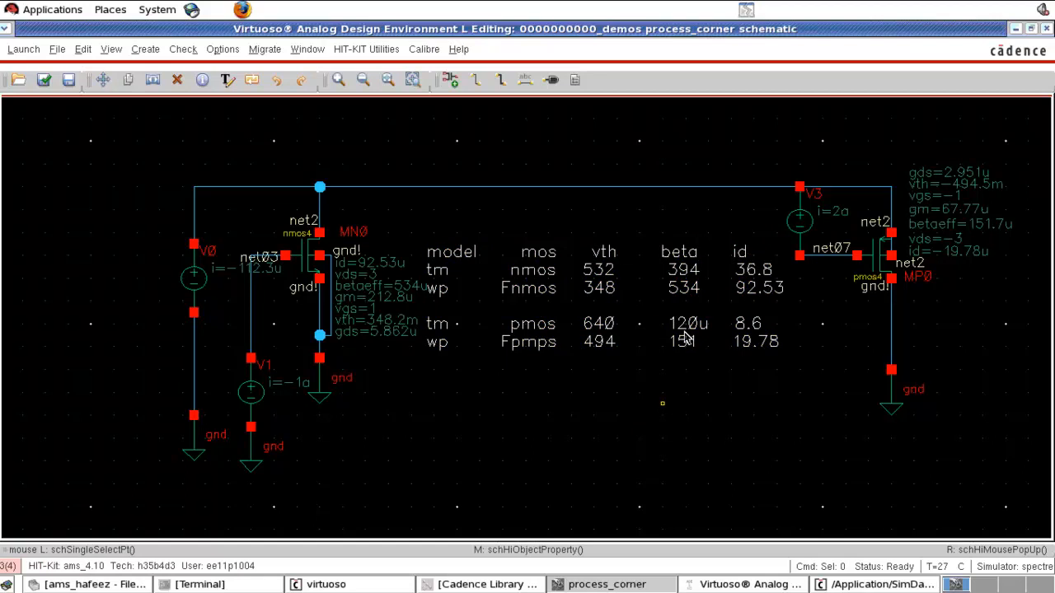
drag(684, 334, 696, 346)
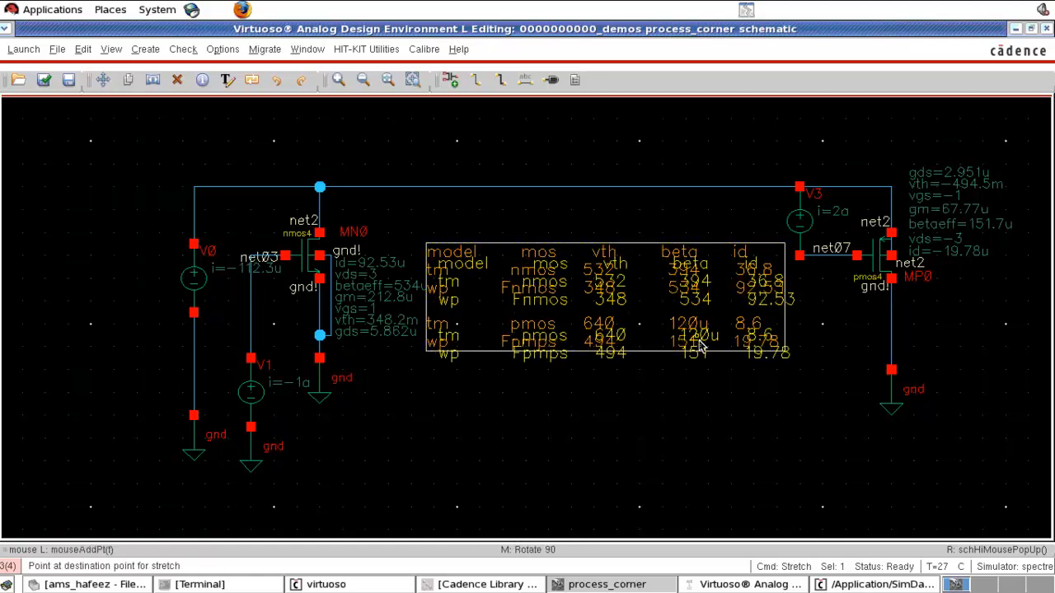
click(696, 346)
click(666, 408)
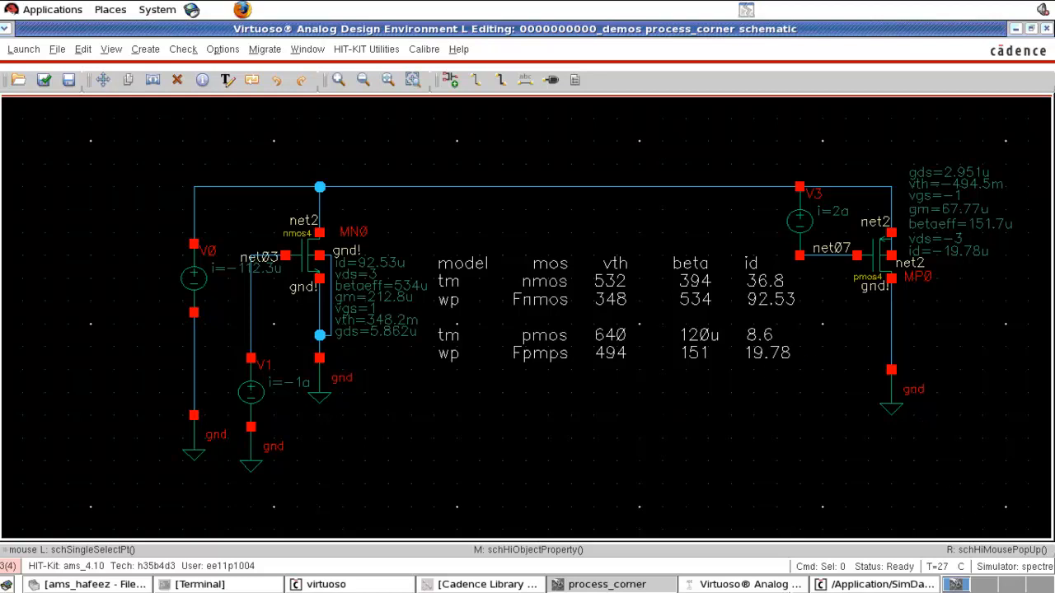
- Switch the cmos53.scs model library section to cmosws and rerun the simulation
click(746, 584)
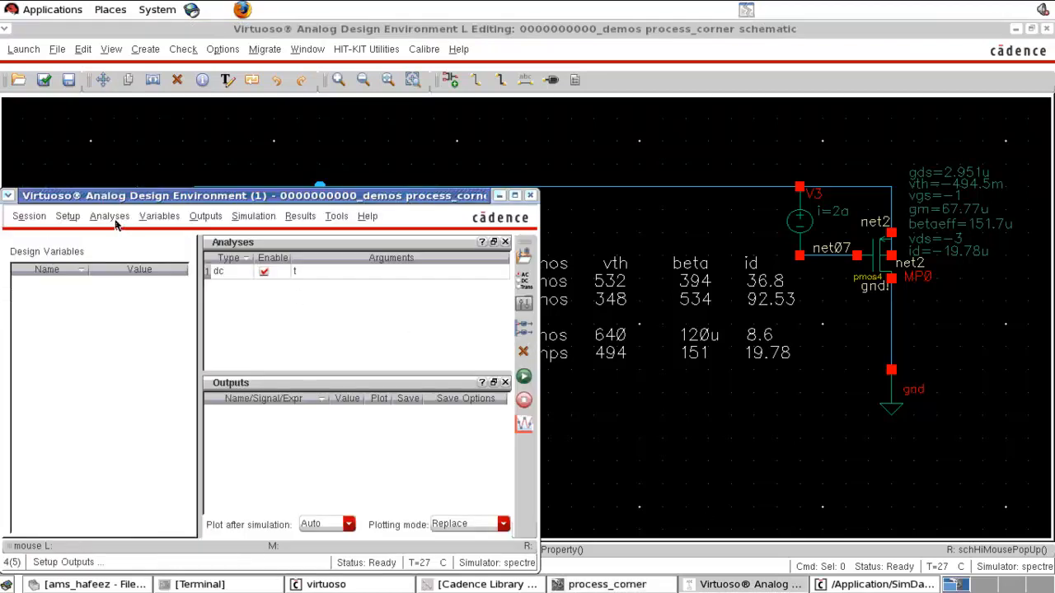
click(68, 216)
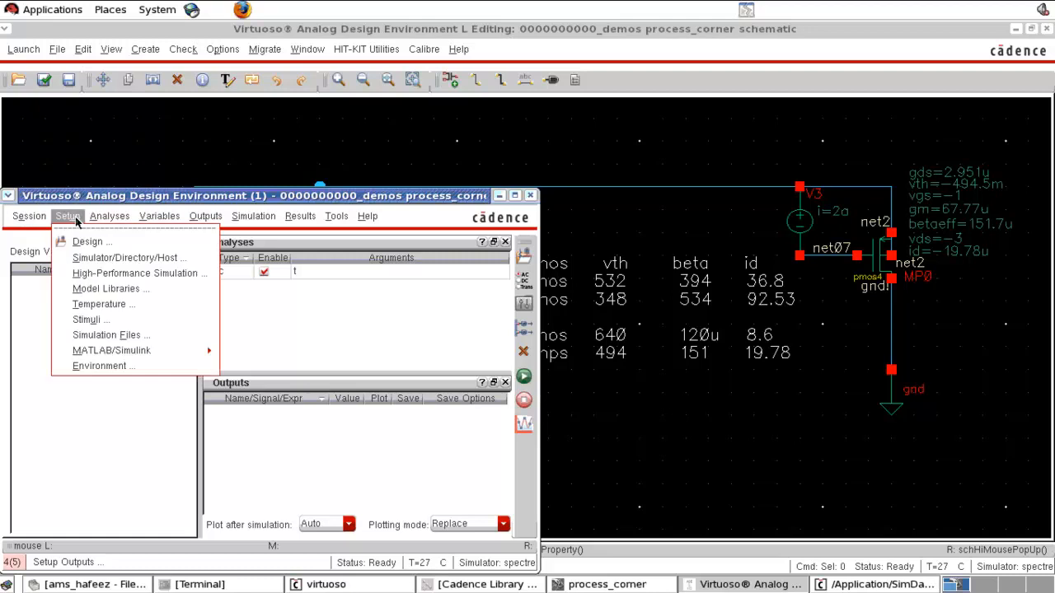
click(107, 291)
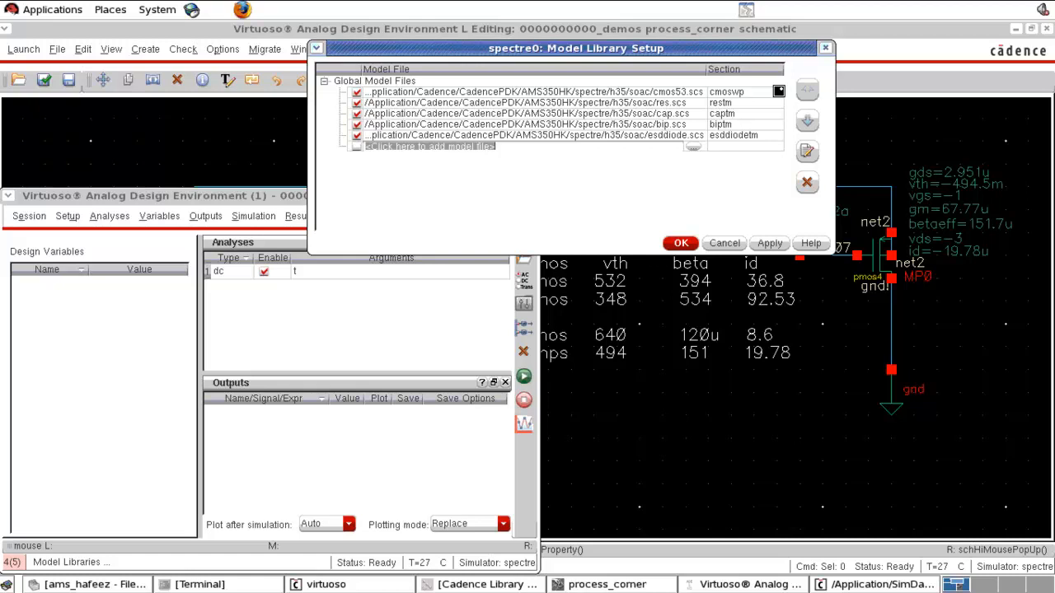
click(777, 91)
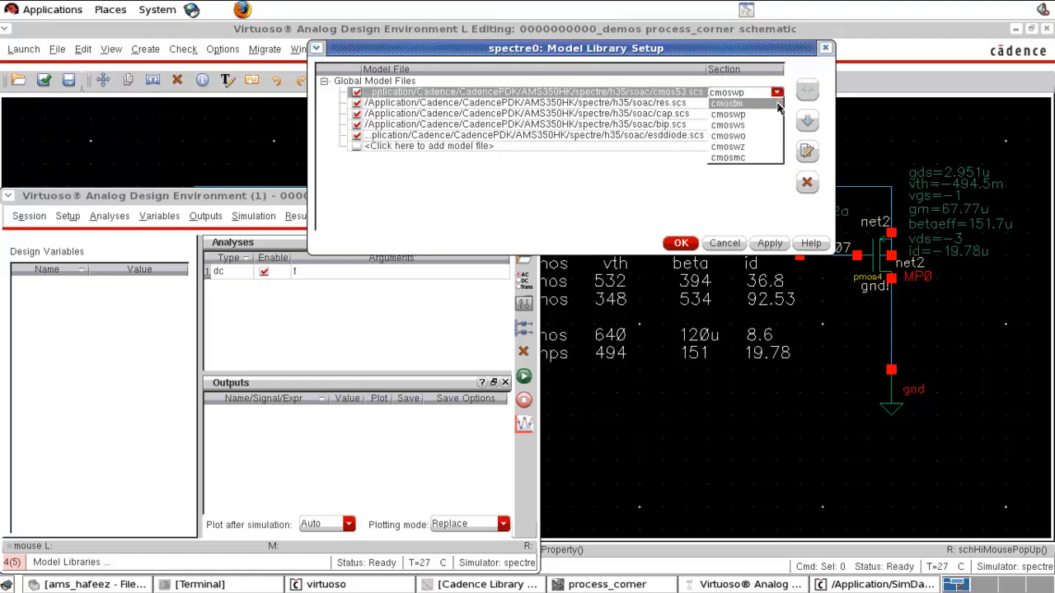
click(762, 126)
click(685, 245)
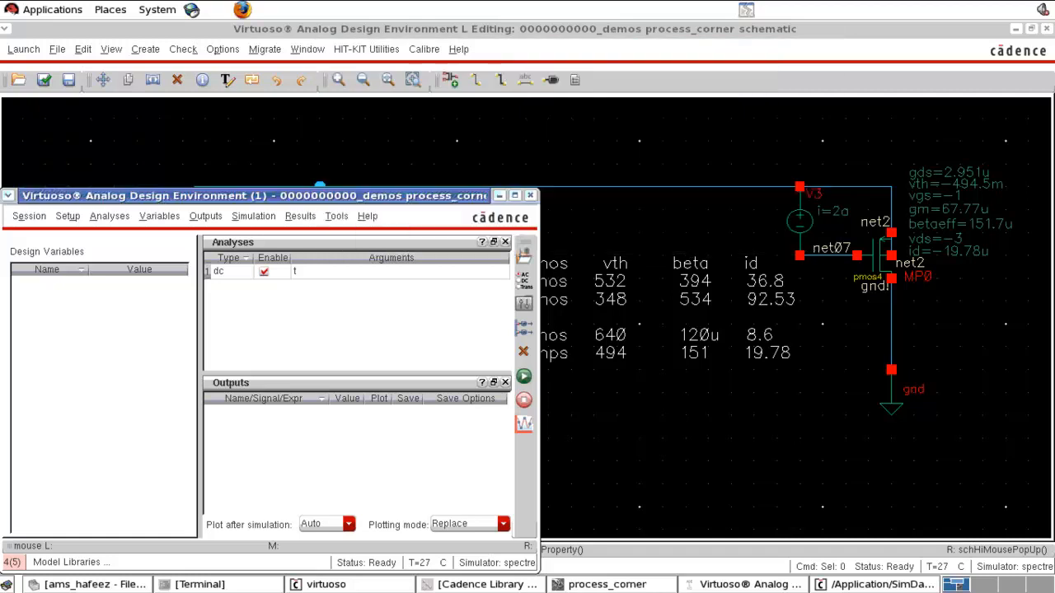
click(625, 421)
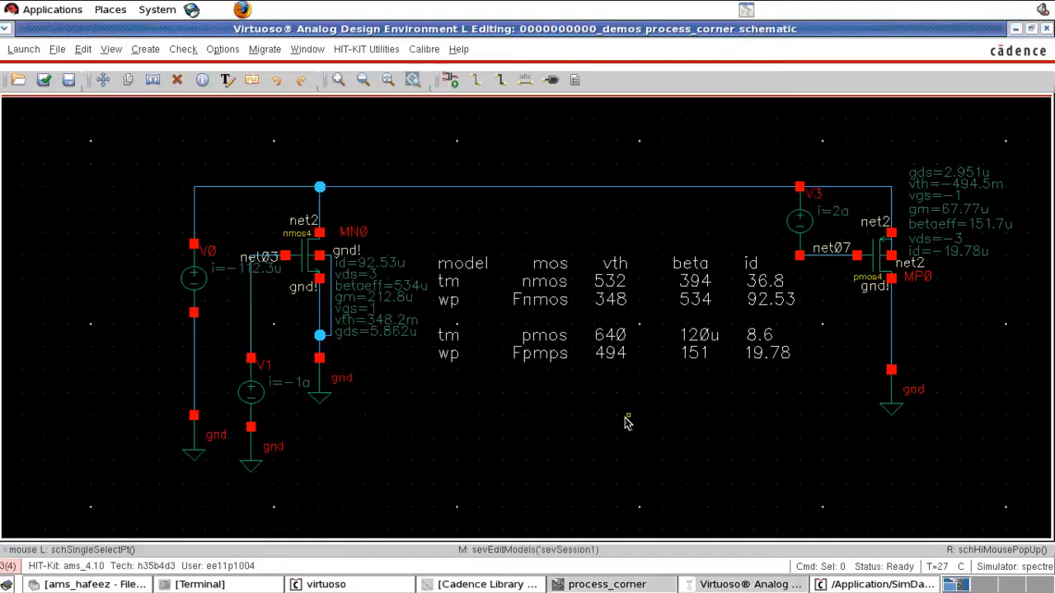
click(748, 584)
click(523, 377)
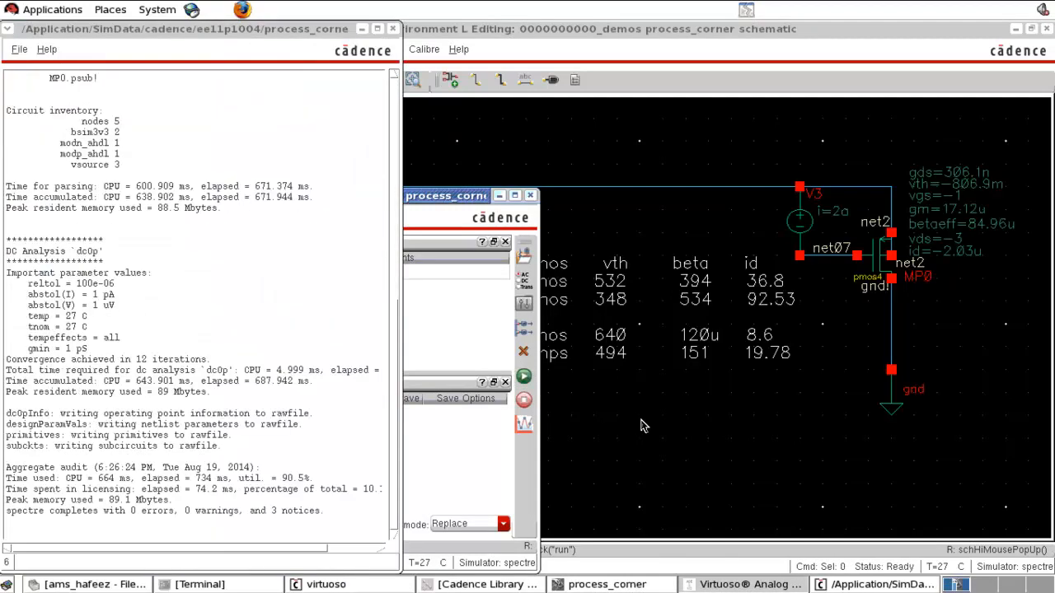
click(643, 426)
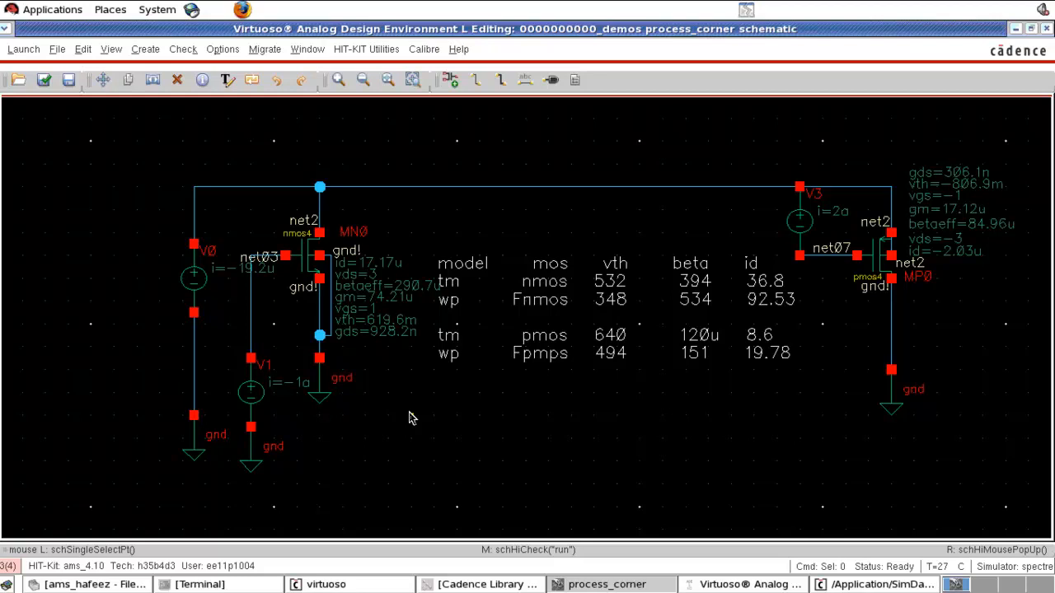
- Add a ws Snmos row to the note with vth 619, beta 290 and id 17.17
click(524, 321)
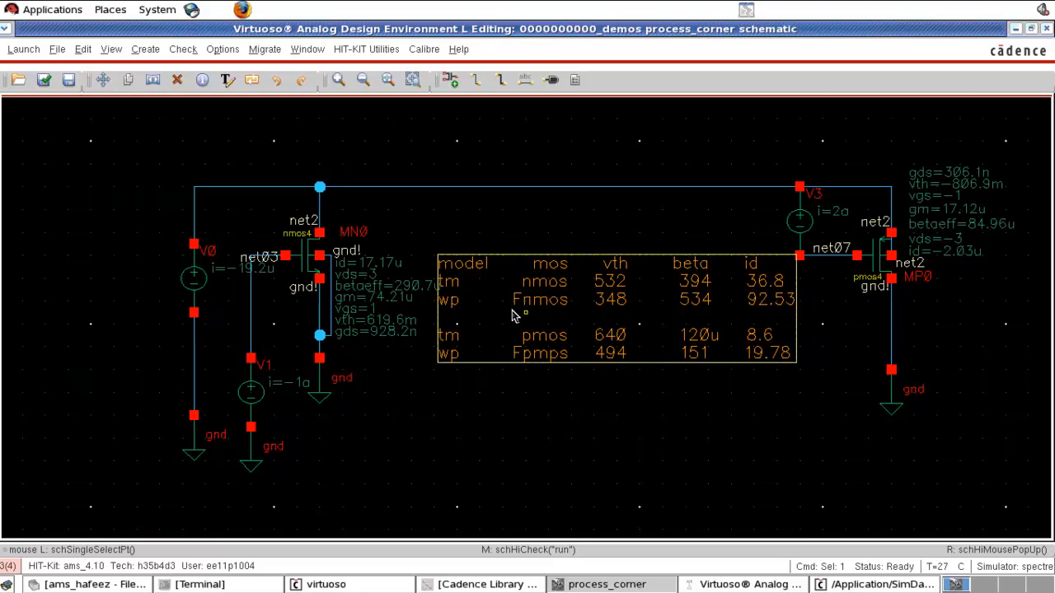
key(q)
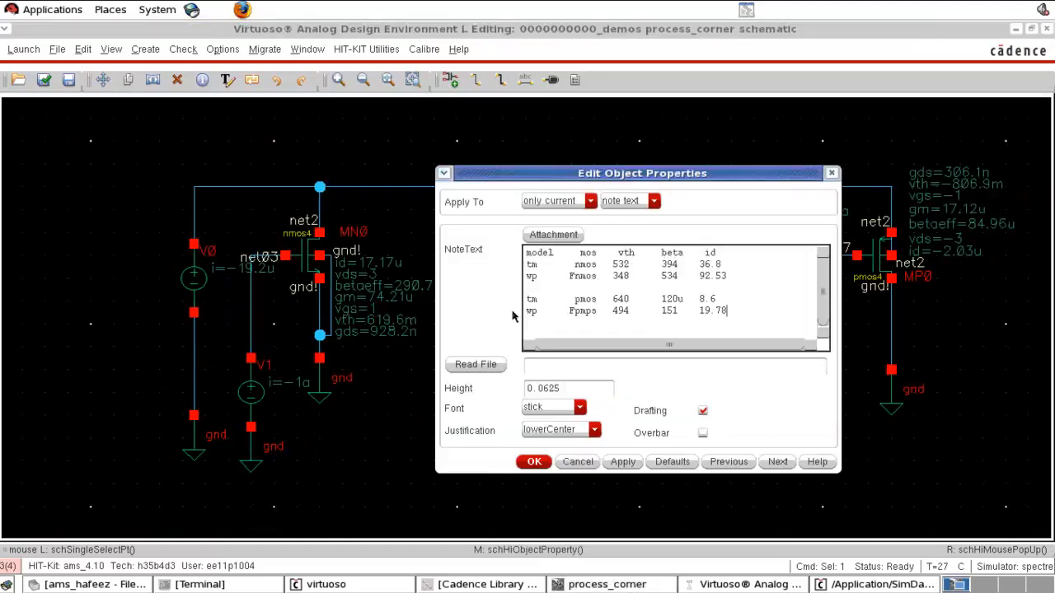
drag(578, 181, 653, 184)
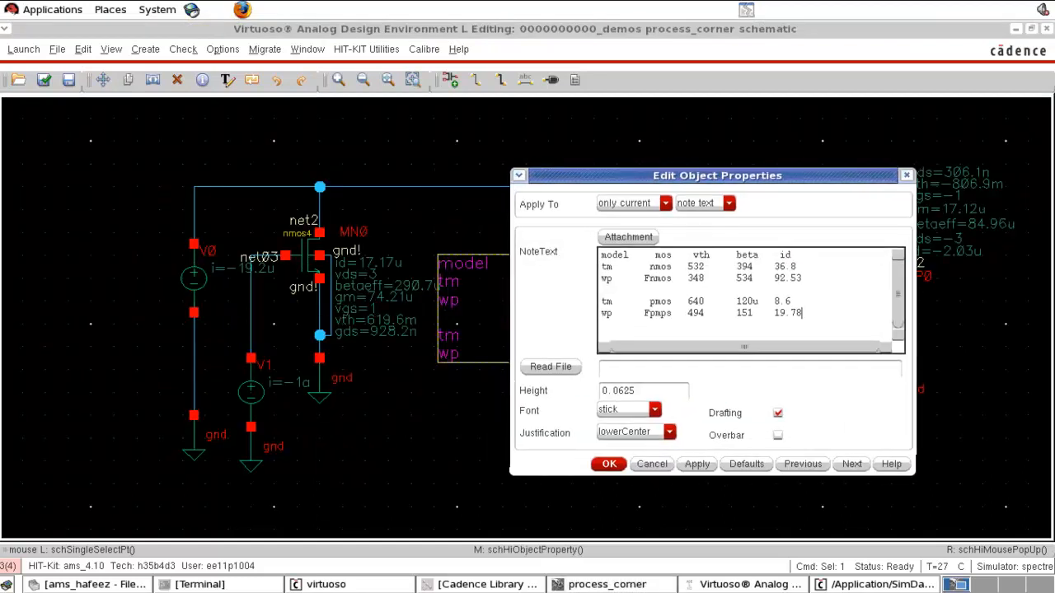
click(791, 295)
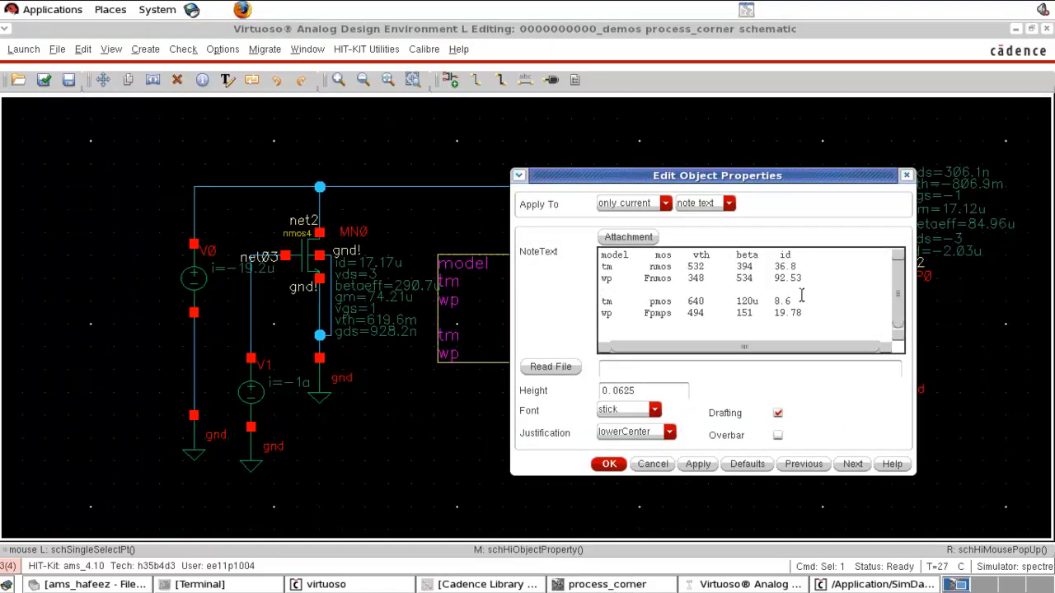
key(Return)
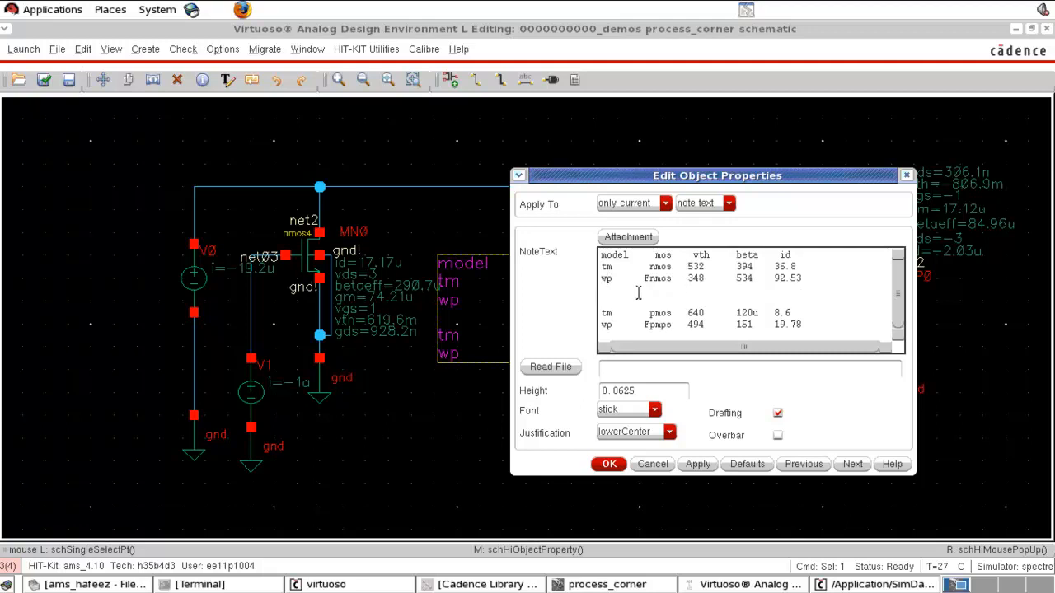
text(ws      Snmos)
text(619      290    17.17)
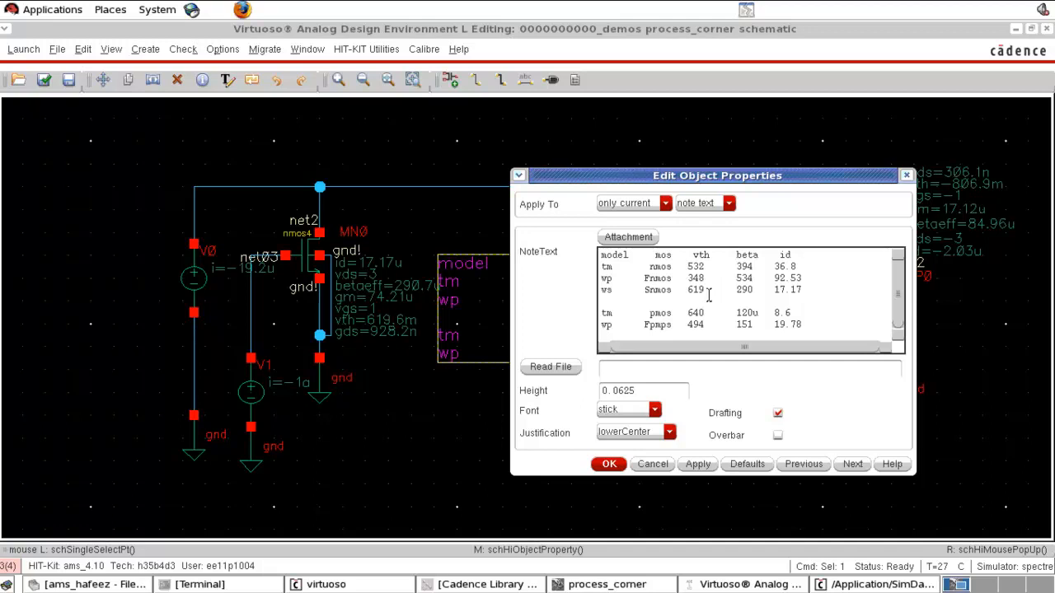
- Add a ws Spmos row to the note with vth 806, beta 84.9 and id 2.03, and apply
key(shift+End)
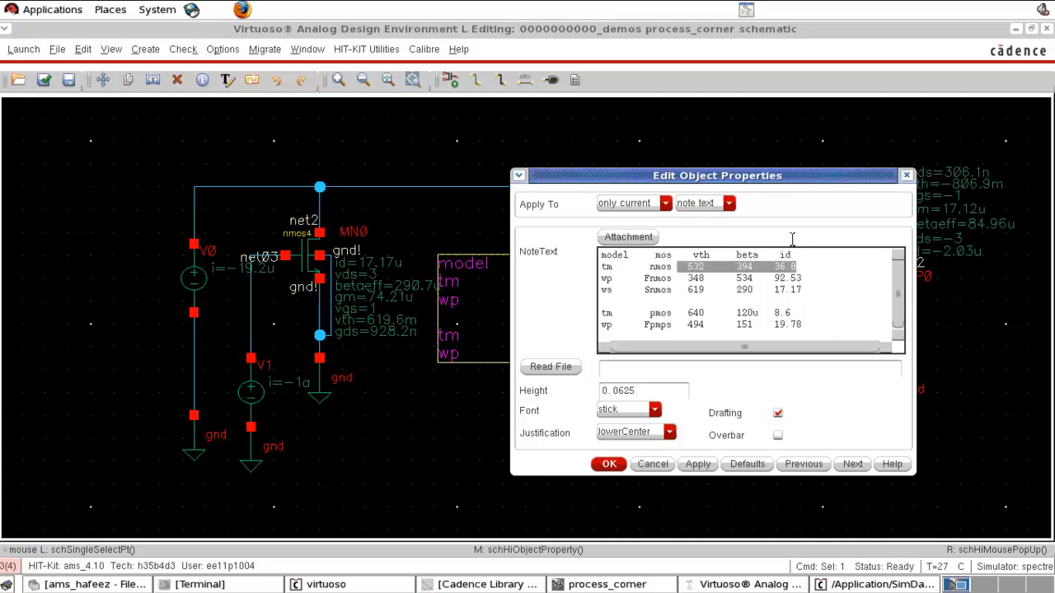
drag(793, 185, 657, 183)
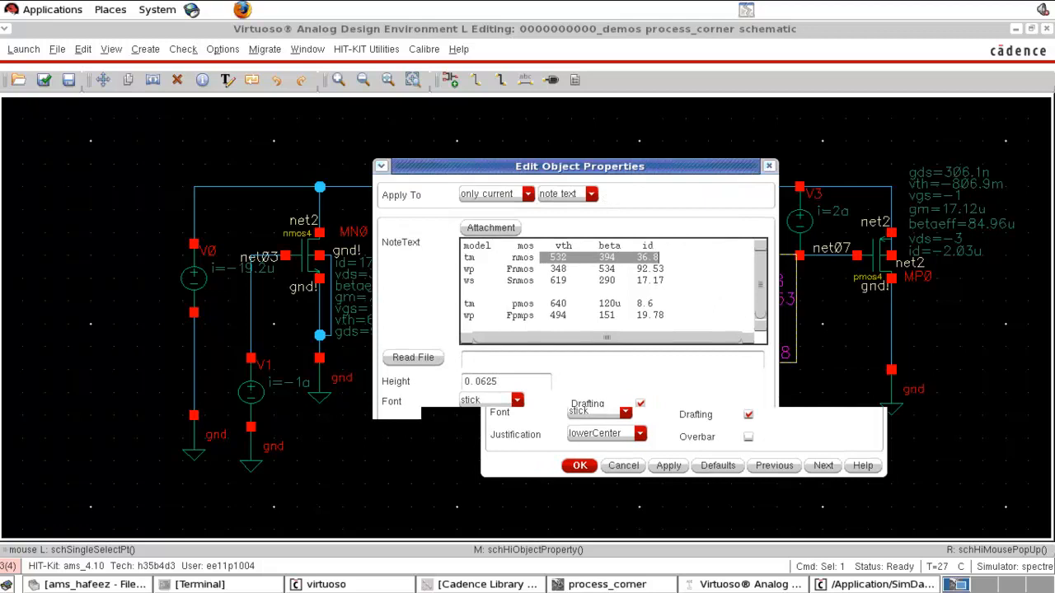
click(688, 308)
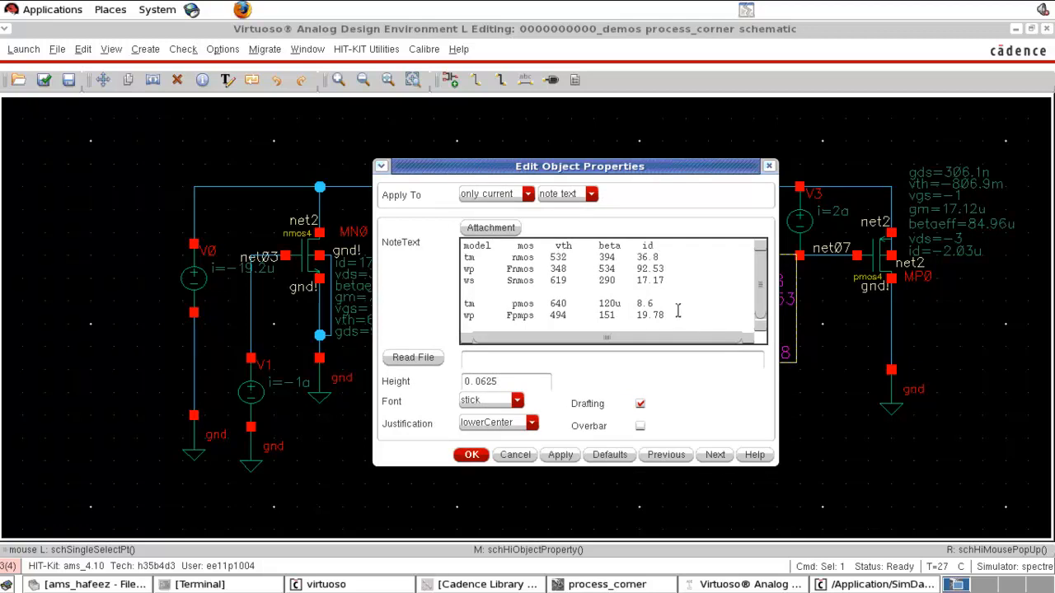
click(676, 313)
key(Return)
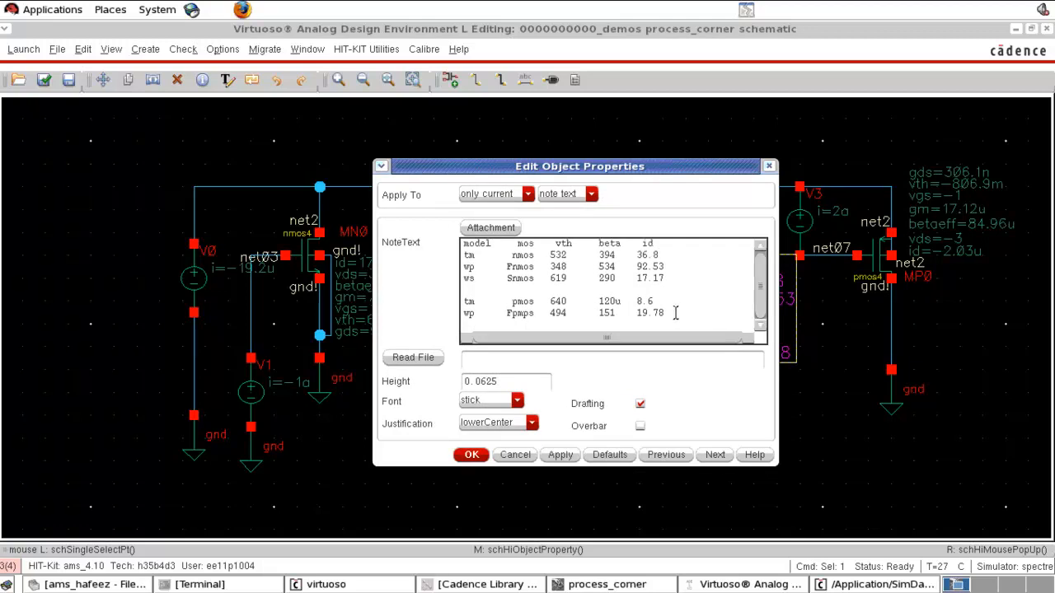
text(ws)
text(F)
text(pmos)
key(BackSpace)
key(BackSpace)
key(BackSpace)
key(BackSpace)
key(BackSpace)
text(Spmos)
text(806    84.9    2.03)
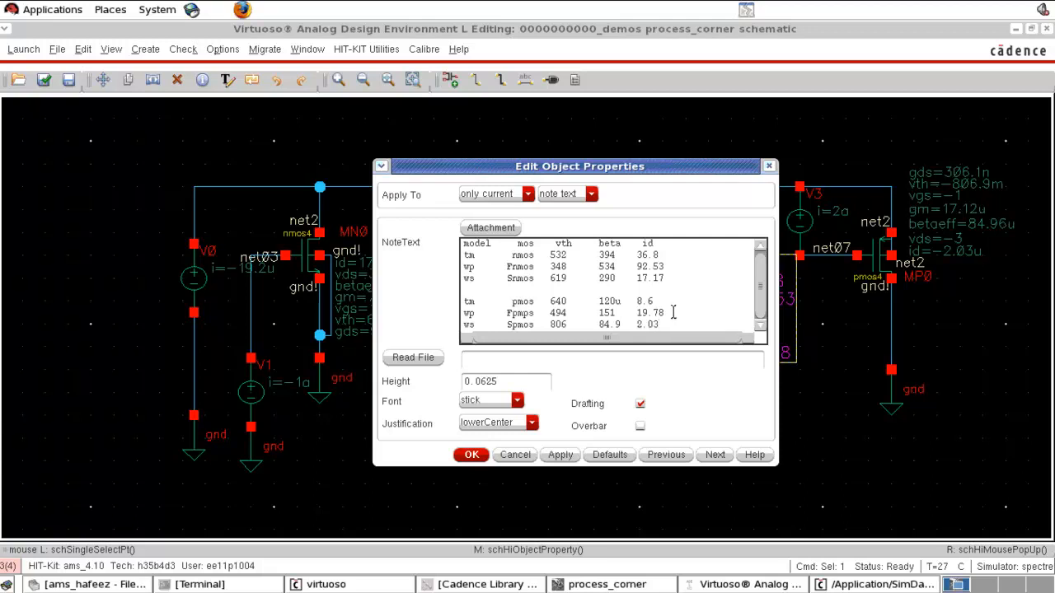
click(472, 455)
- Move the note table slightly upward on the schematic
click(697, 348)
key(s)
click(683, 354)
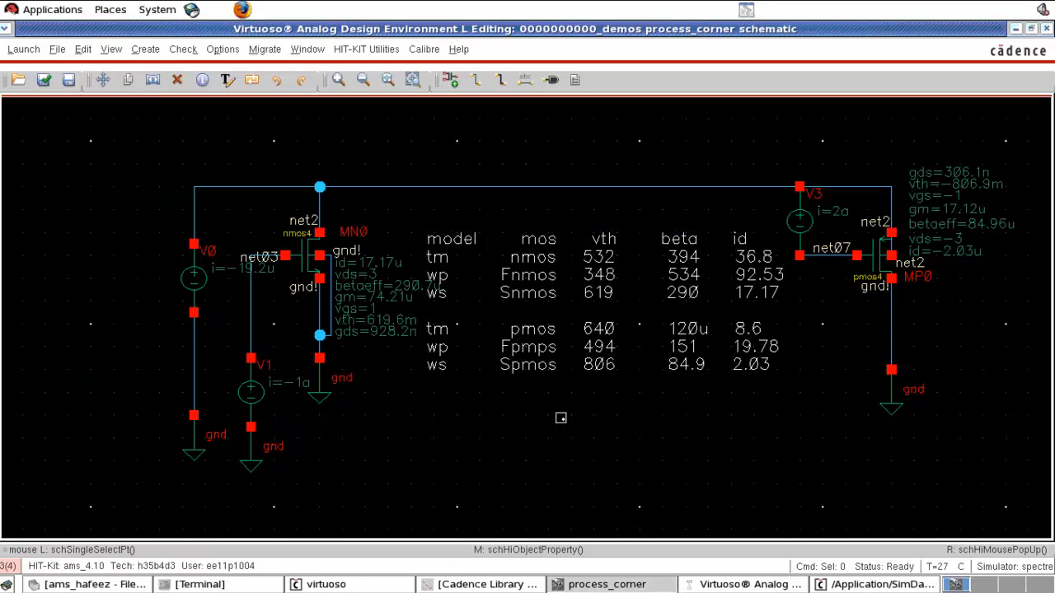
- Switch the cmos53.scs model library section to cmoswo and rerun the simulation
click(702, 585)
click(73, 216)
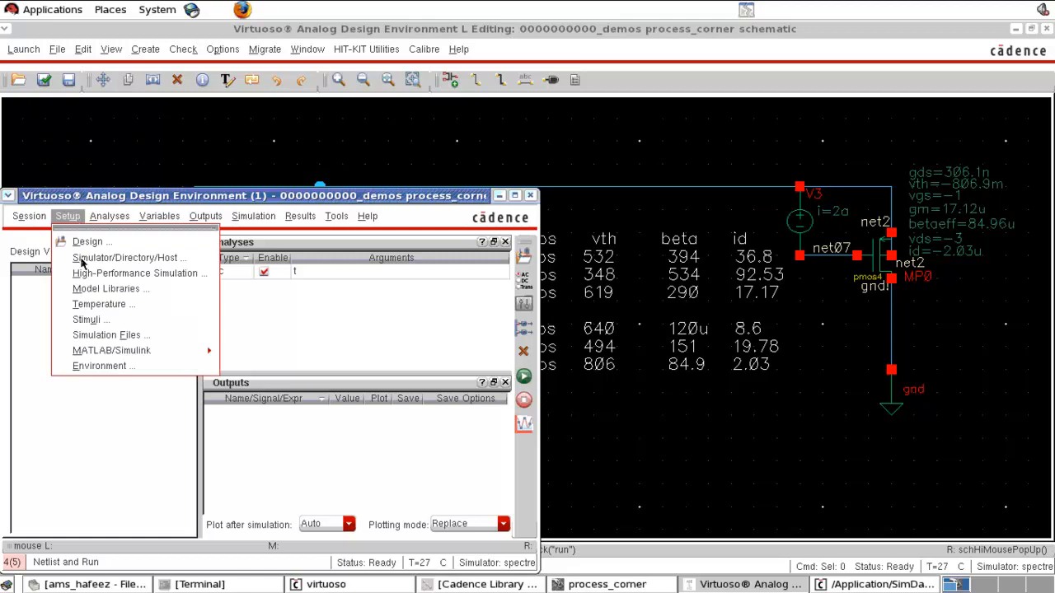
click(94, 287)
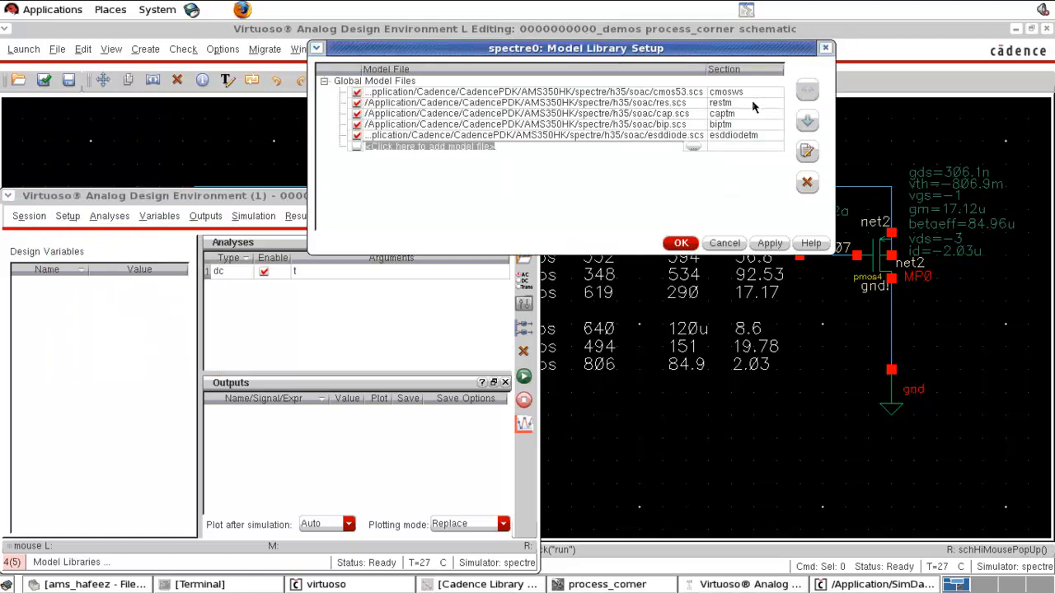
click(760, 94)
click(777, 94)
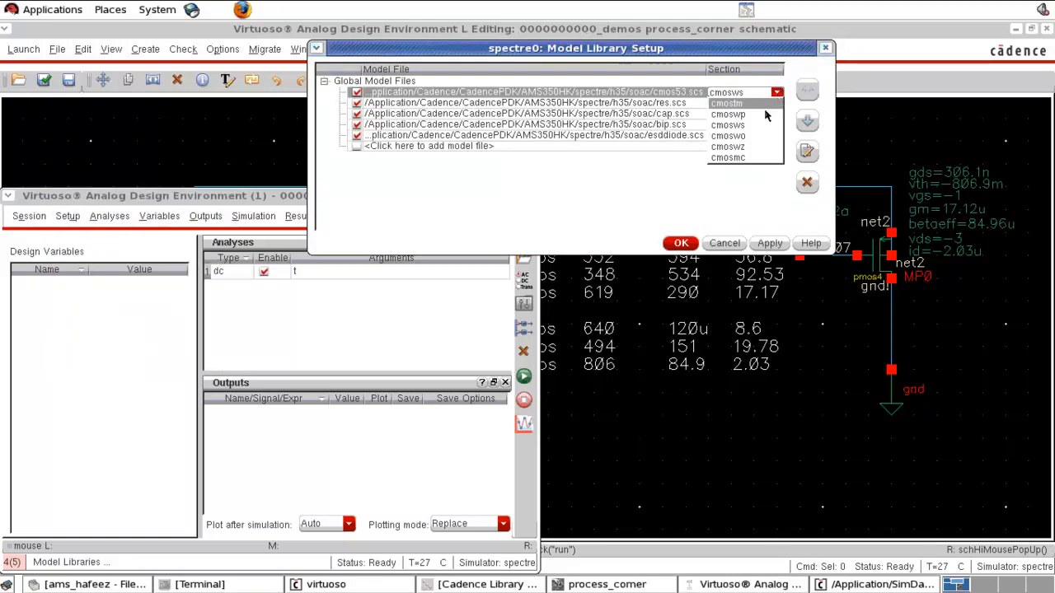
click(753, 136)
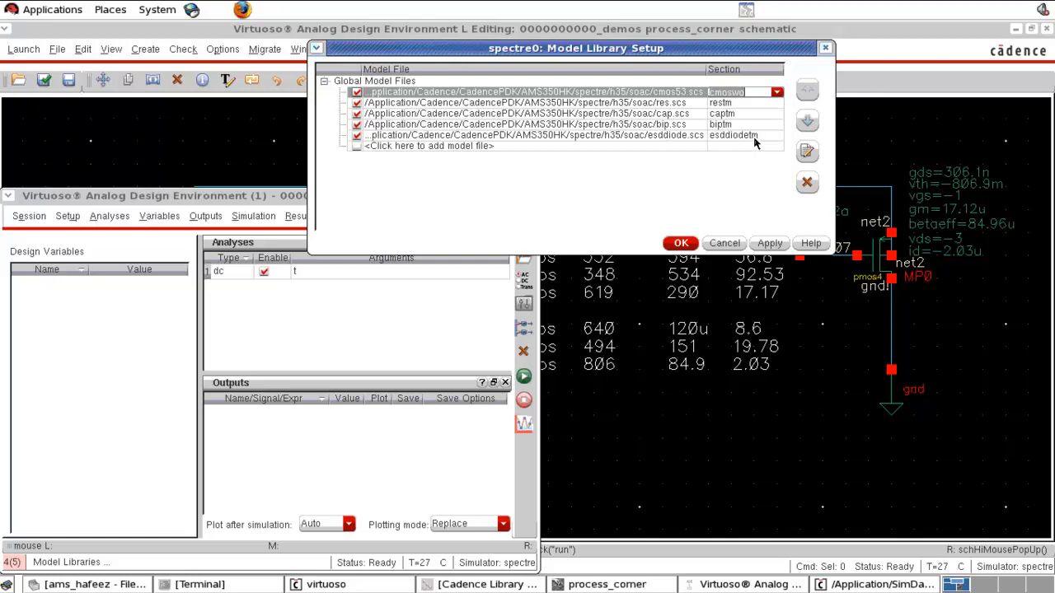
click(682, 244)
click(524, 377)
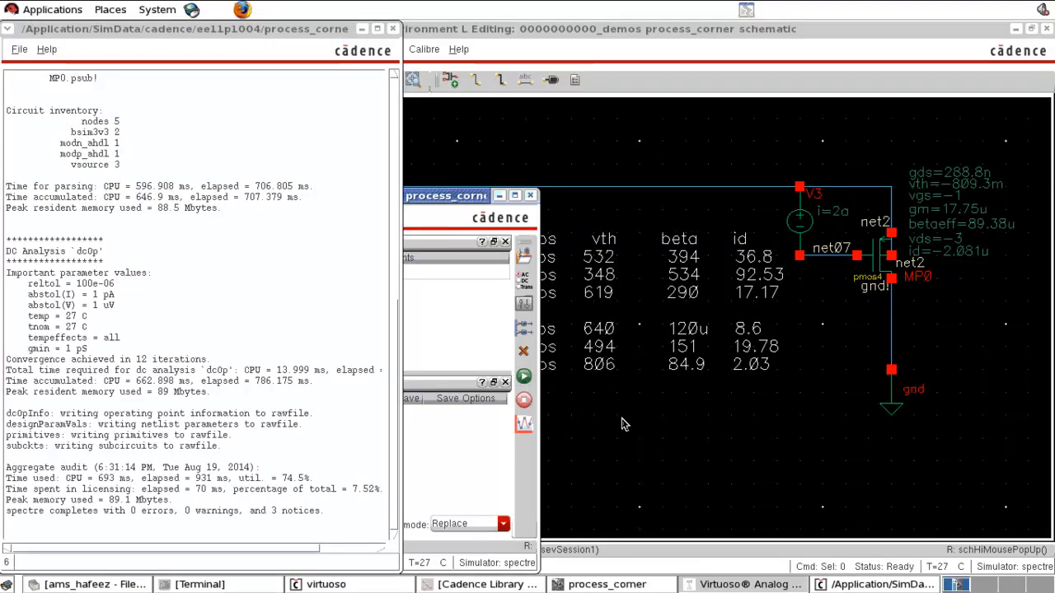
click(622, 418)
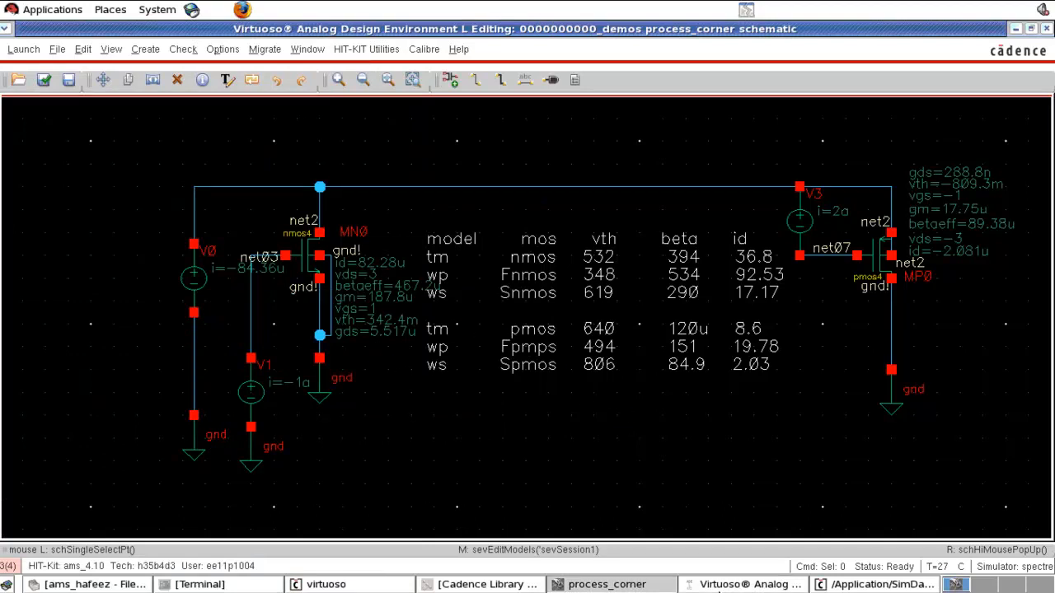
click(716, 585)
click(641, 455)
click(668, 283)
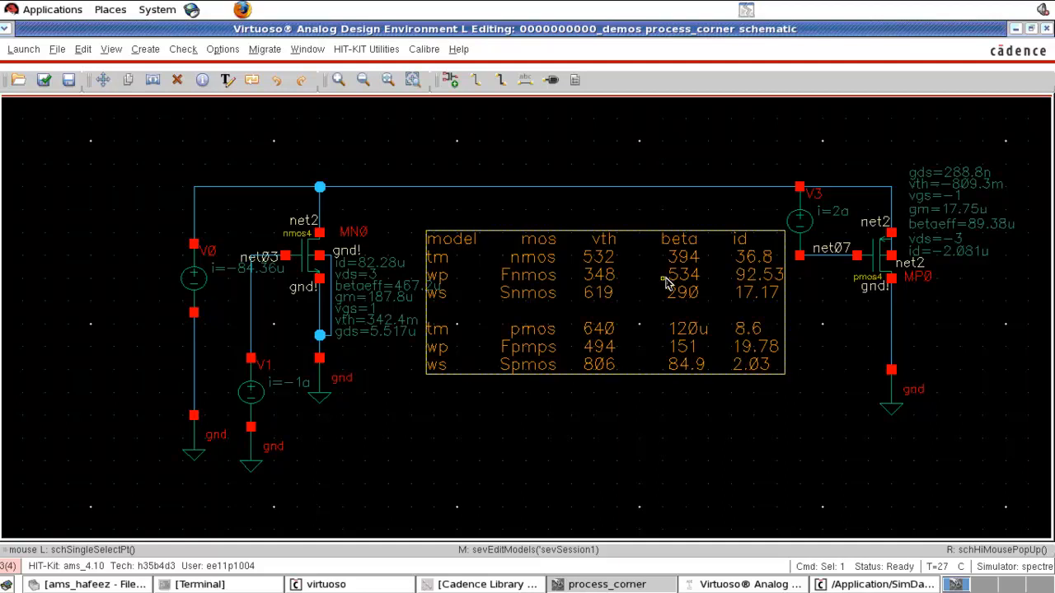
click(651, 431)
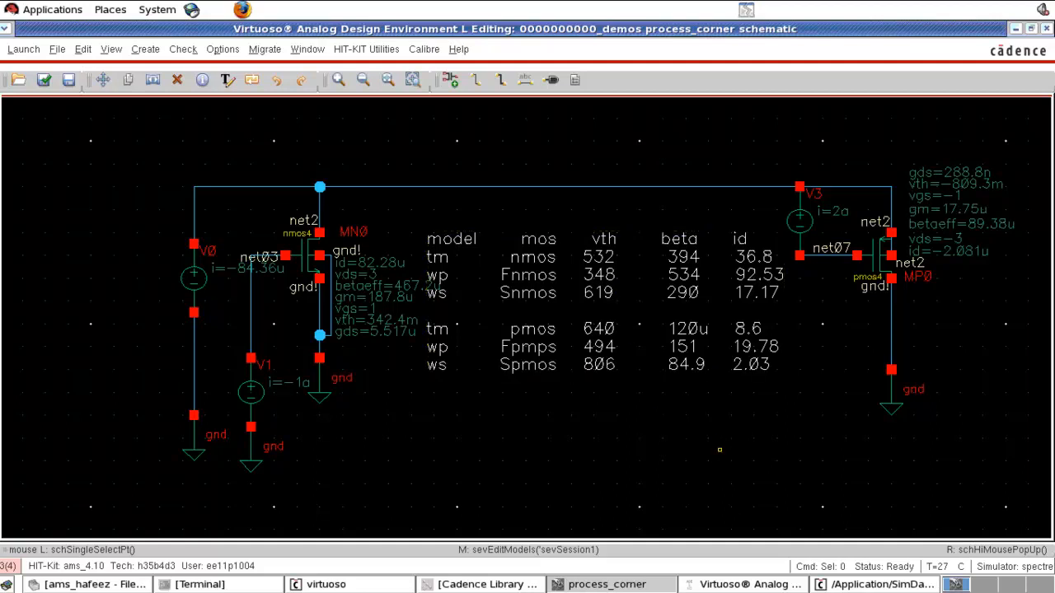
- Reopen the model library setup, keep the cmoswo section for cmos53.scs, and rerun the simulation
click(742, 585)
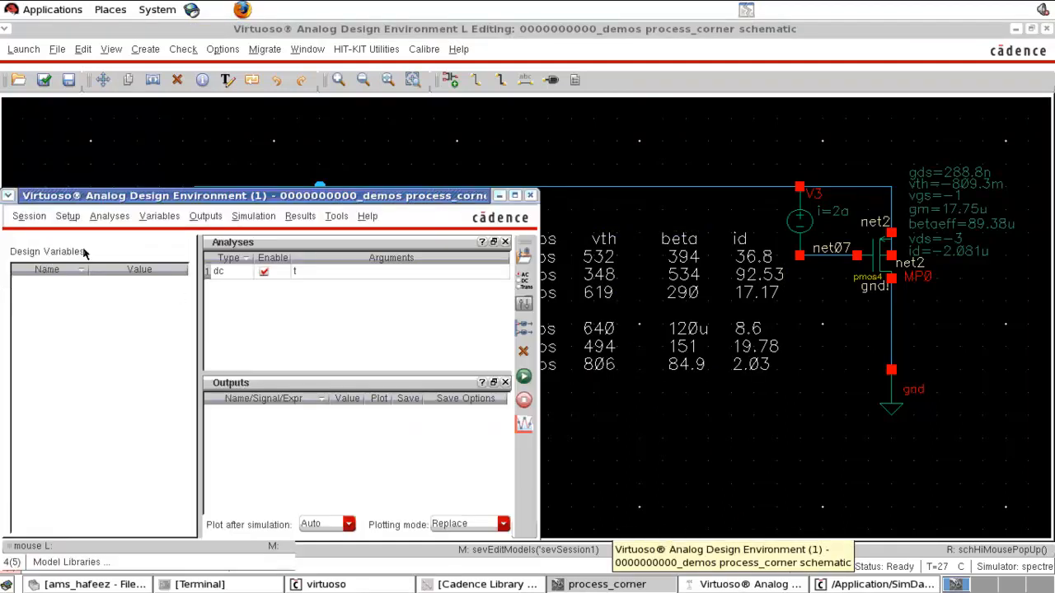
click(68, 216)
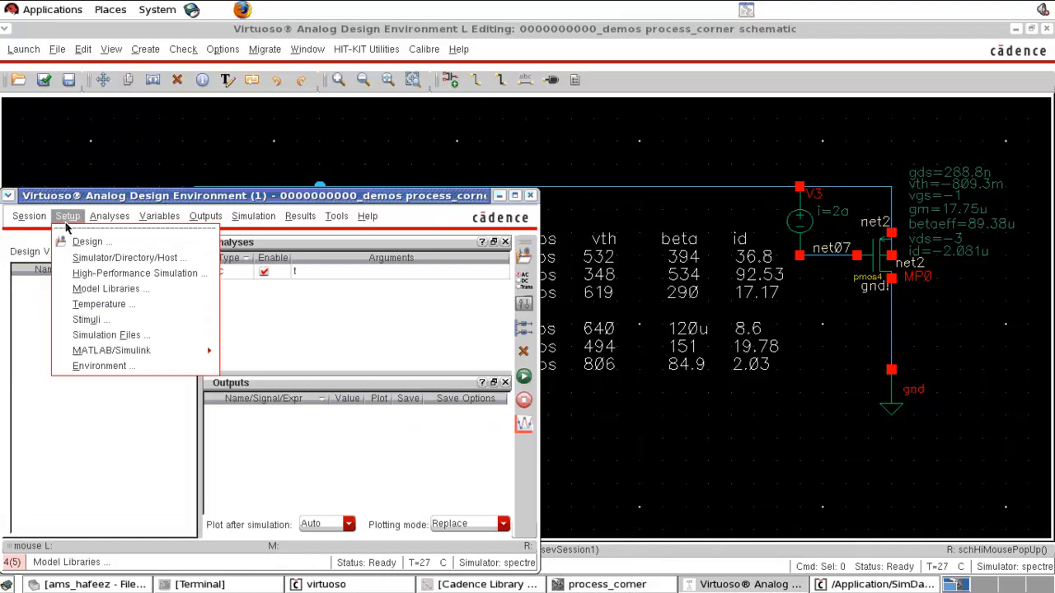
click(115, 290)
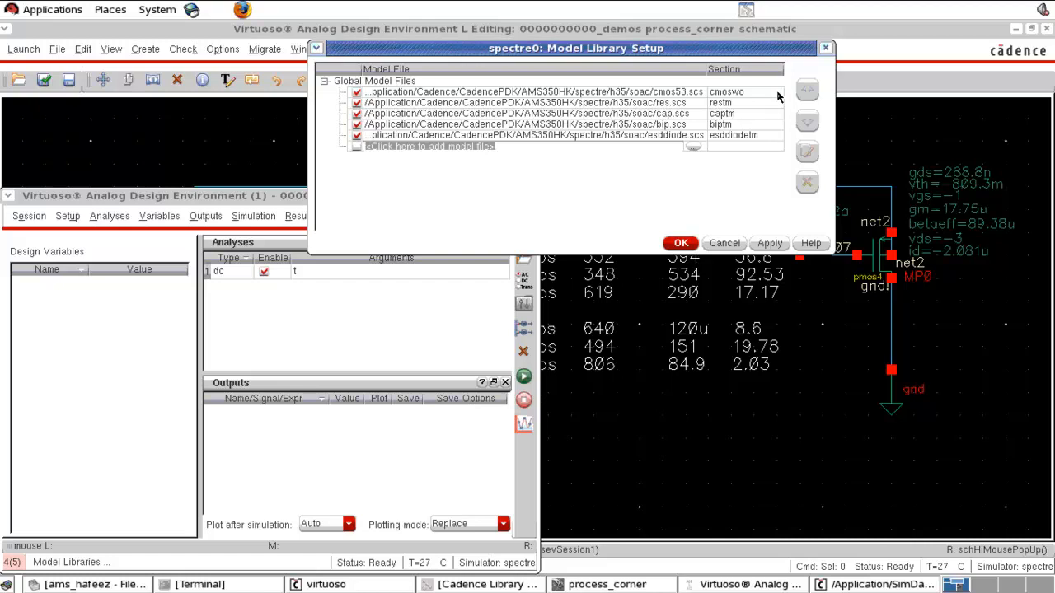
click(681, 243)
click(524, 377)
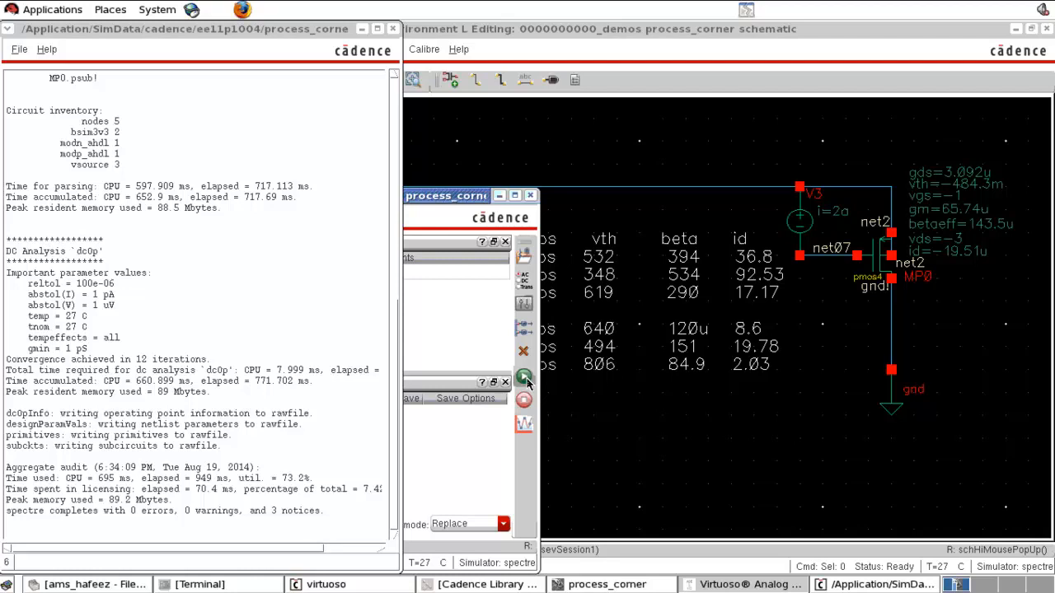
click(629, 117)
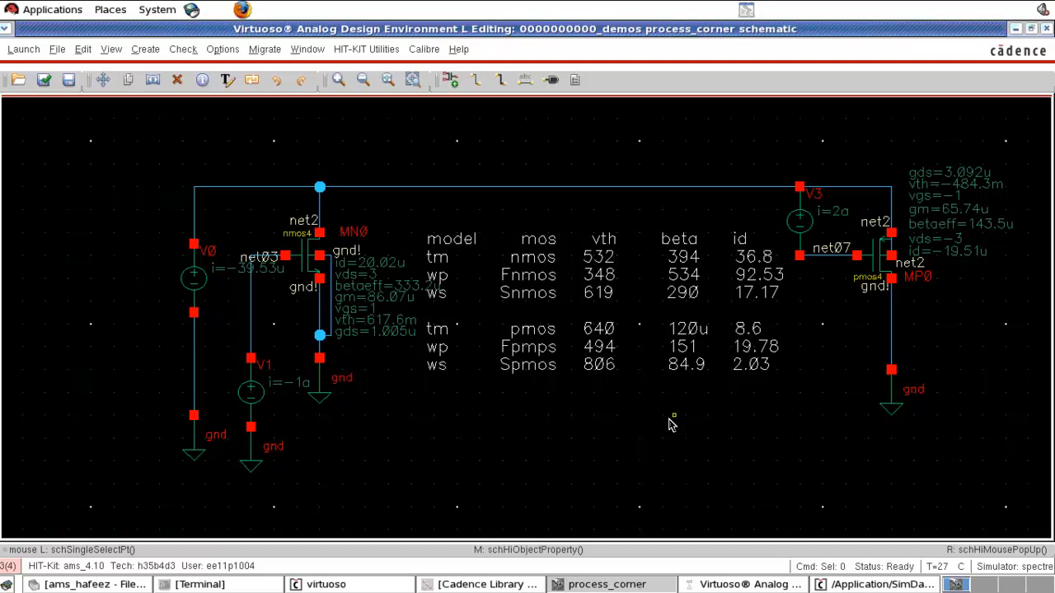
- Set the cmos53.scs model library section back to cmostm and apply the setup
click(742, 584)
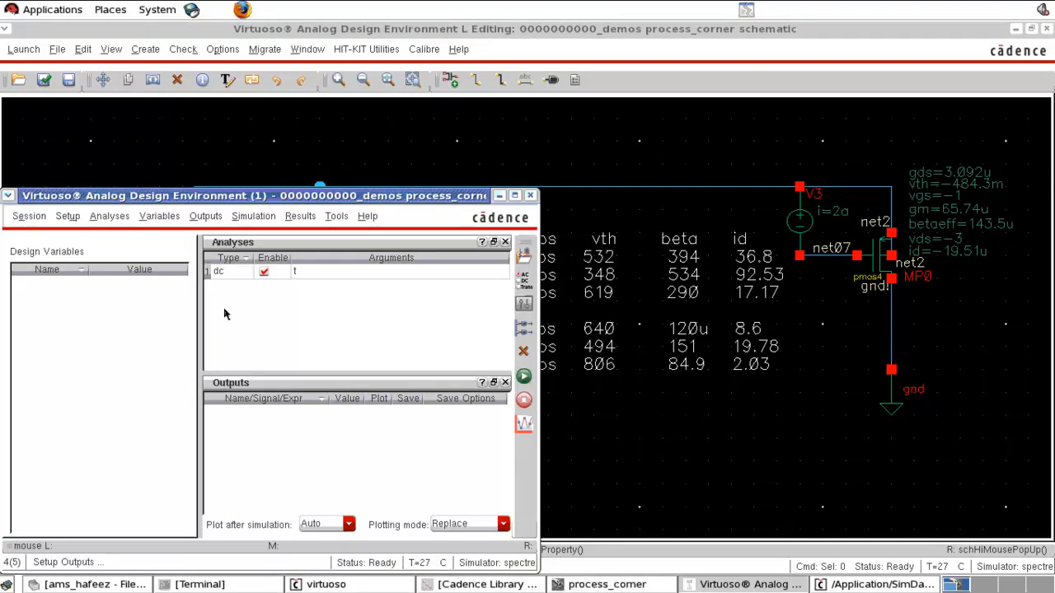
click(67, 218)
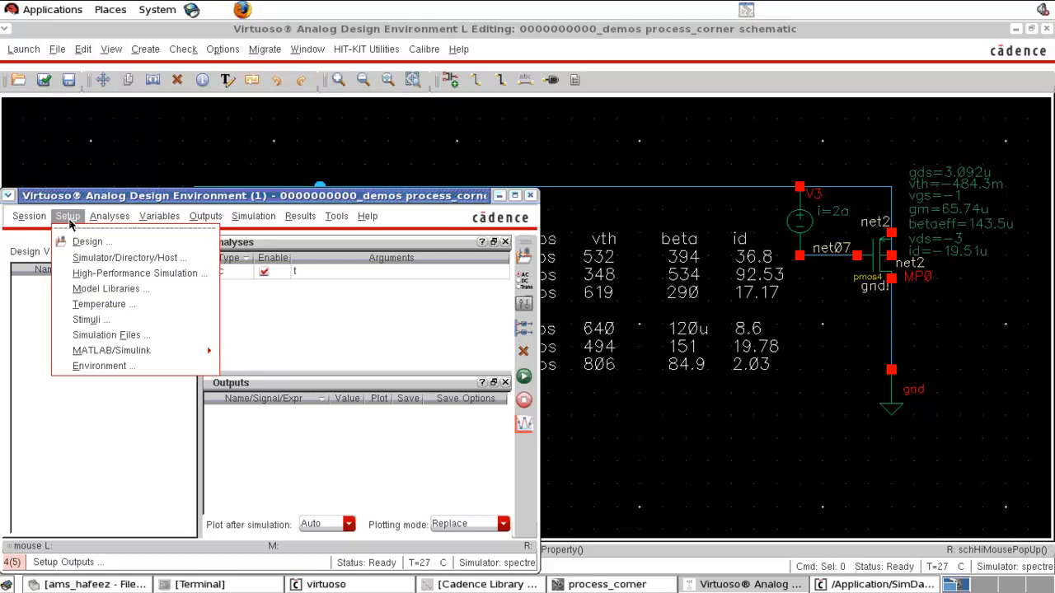
click(106, 290)
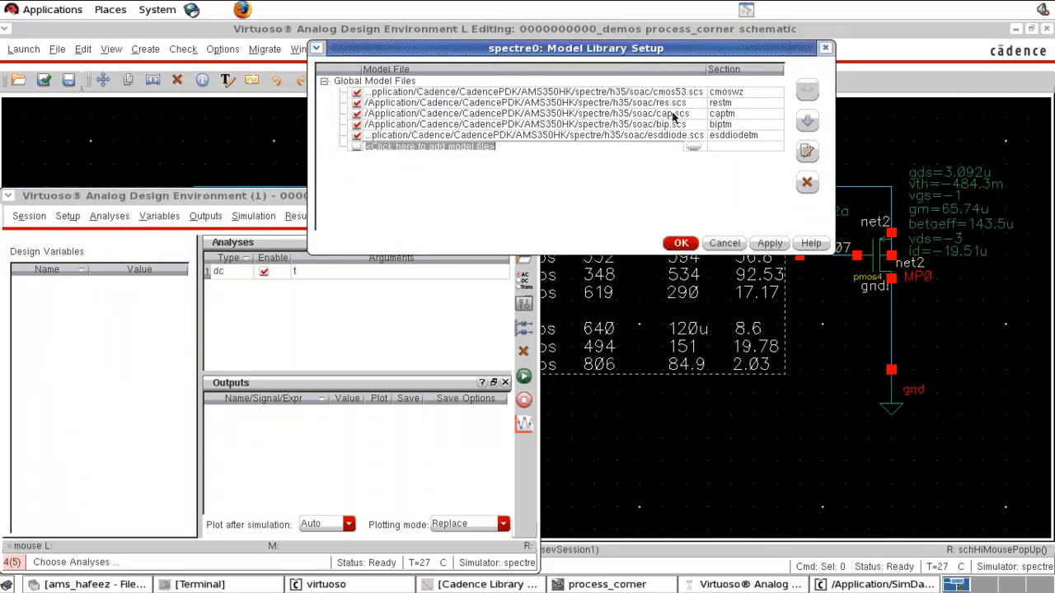
click(777, 112)
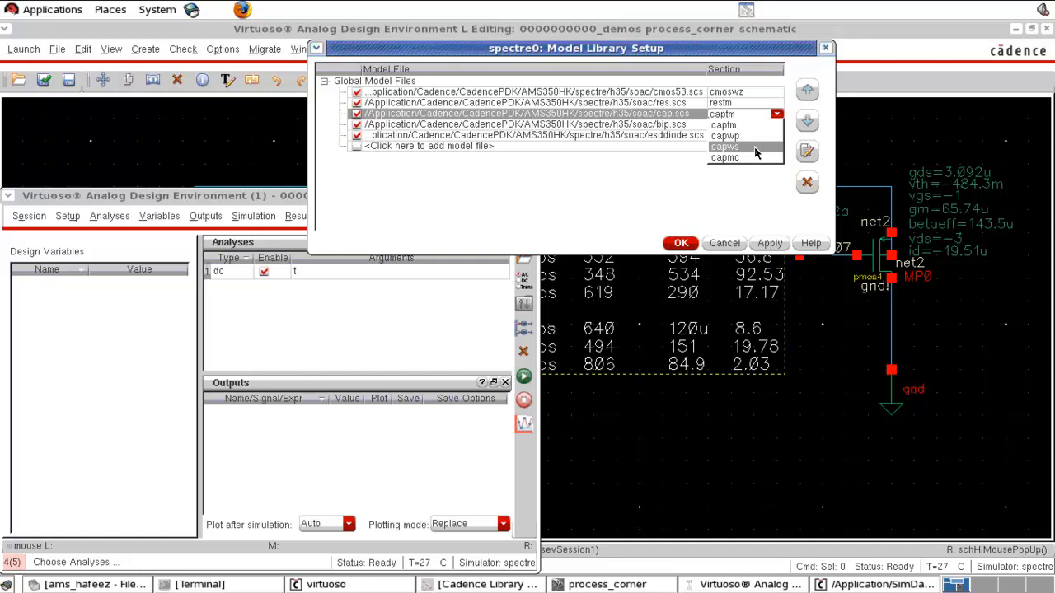
click(705, 204)
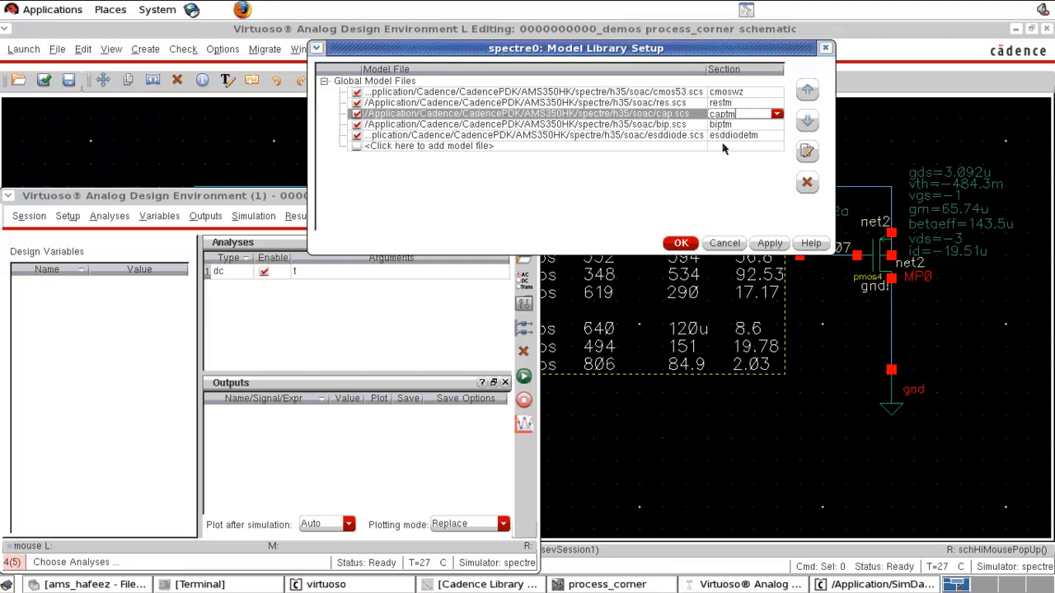
click(769, 92)
click(778, 92)
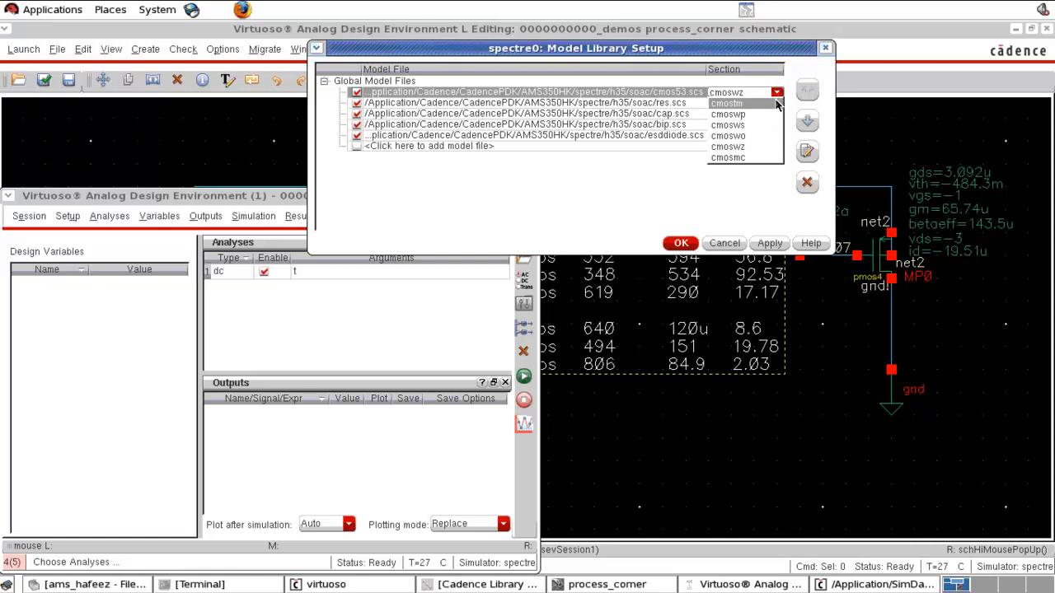
click(767, 111)
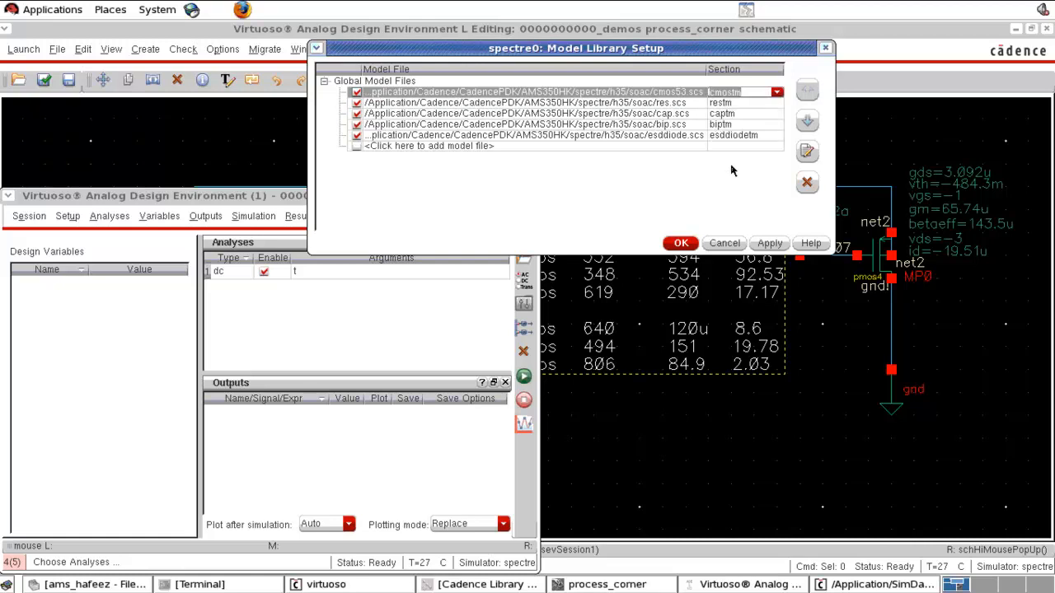
click(680, 245)
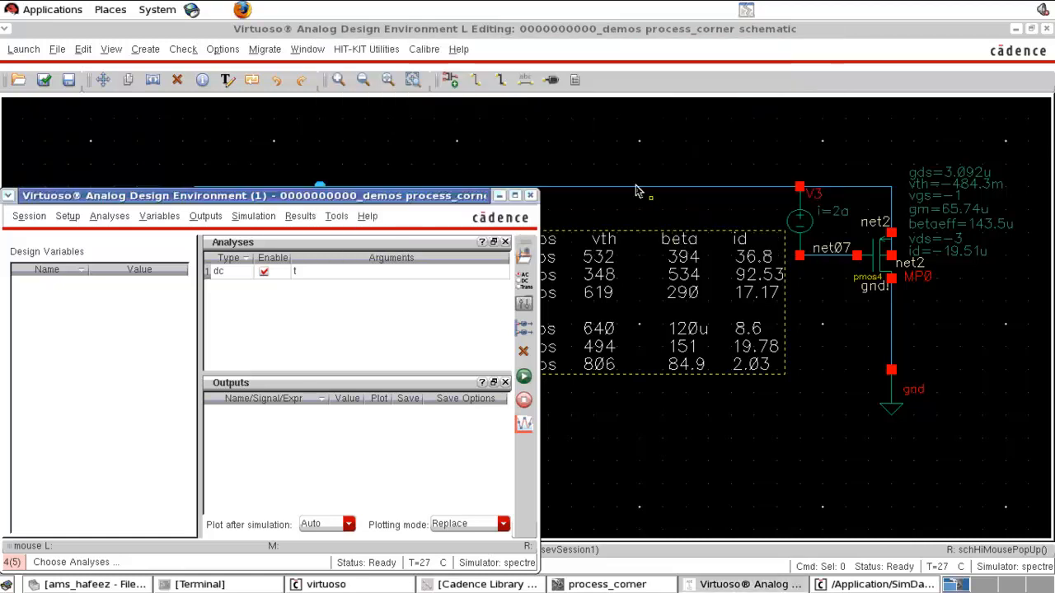
- Delete the extra wire and the second inverter's MP1 and MN2 transistors from the schematic
click(626, 149)
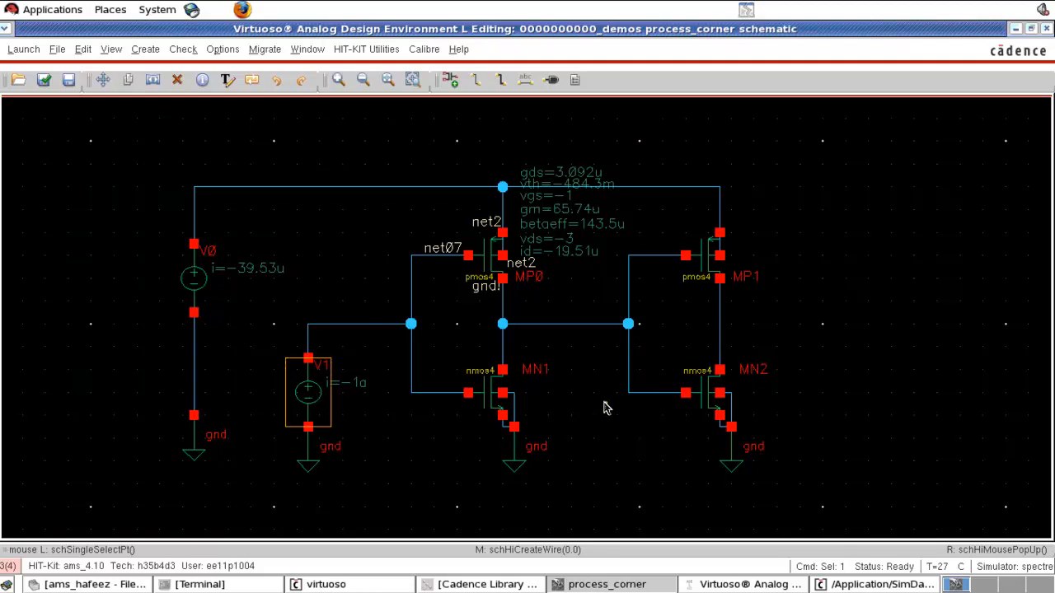
click(570, 324)
key(Delete)
drag(582, 141, 788, 468)
key(Delete)
- Rename the input source V1 to V_vin, then check and save the schematic
key(w)
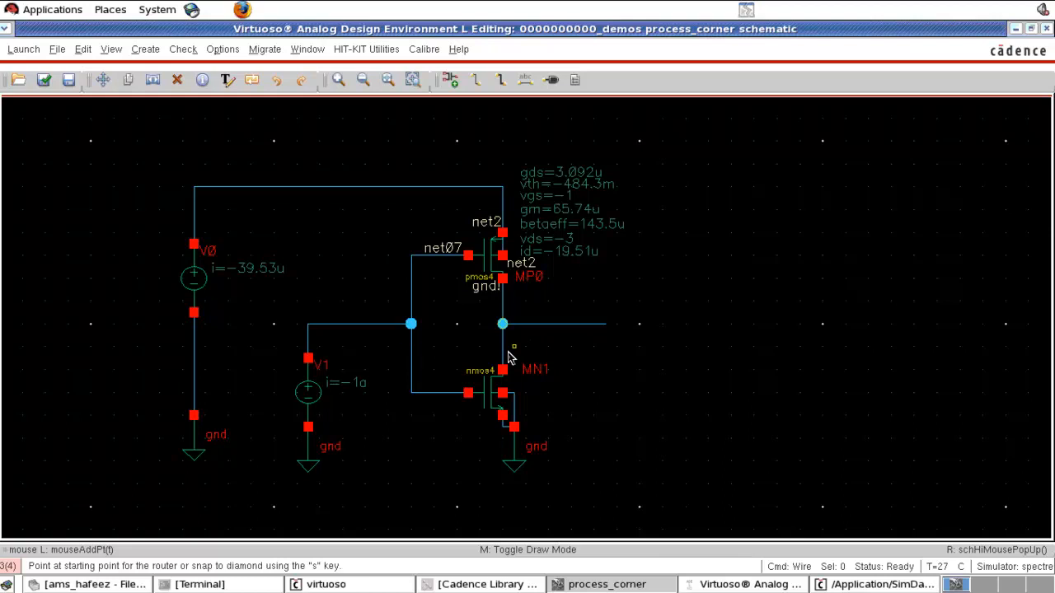
key(Escape)
click(318, 395)
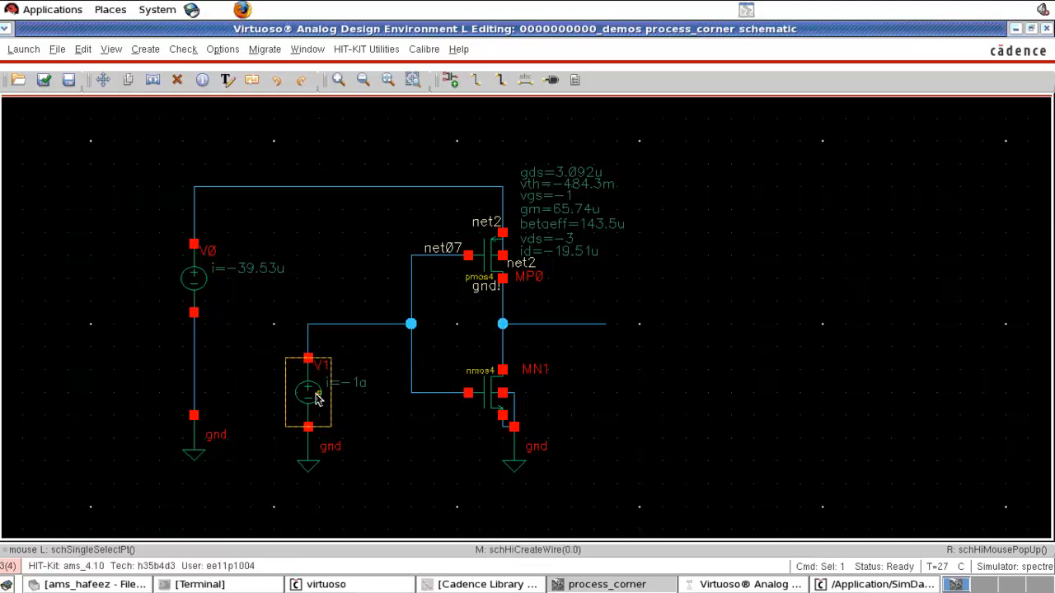
key(q)
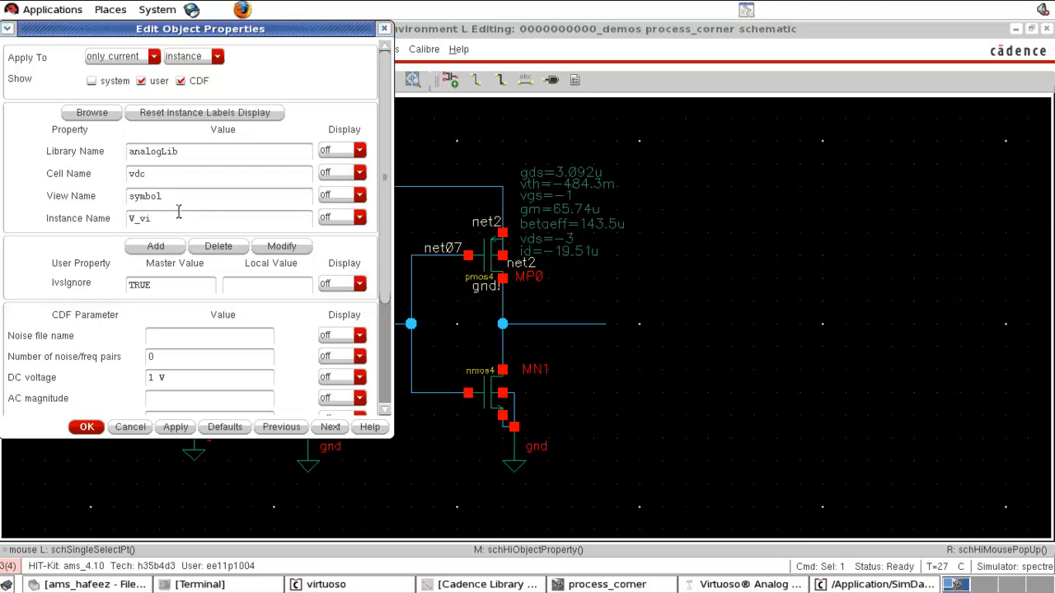
click(86, 427)
key(x)
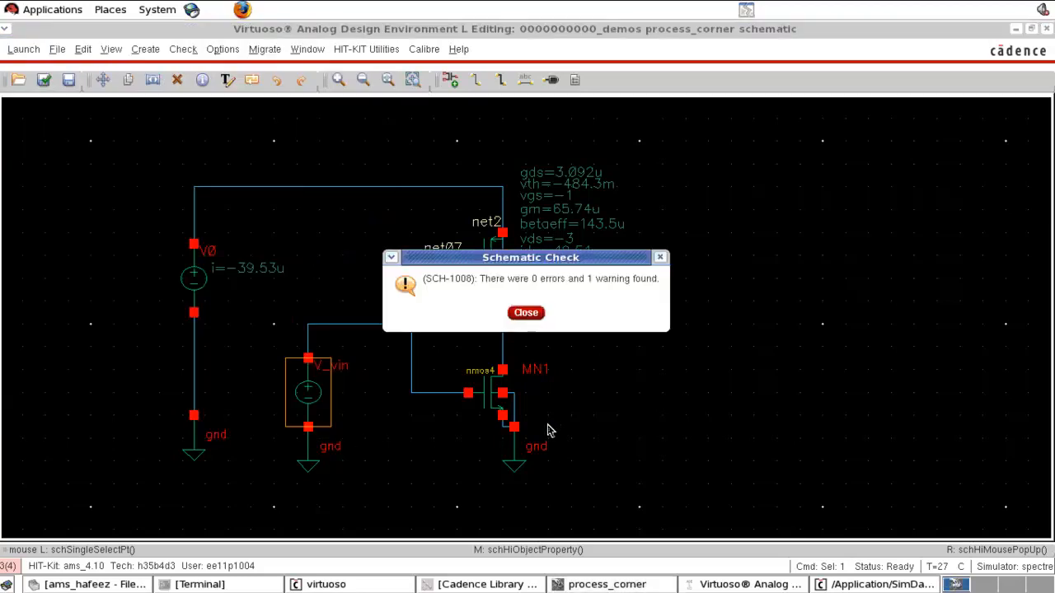
click(525, 311)
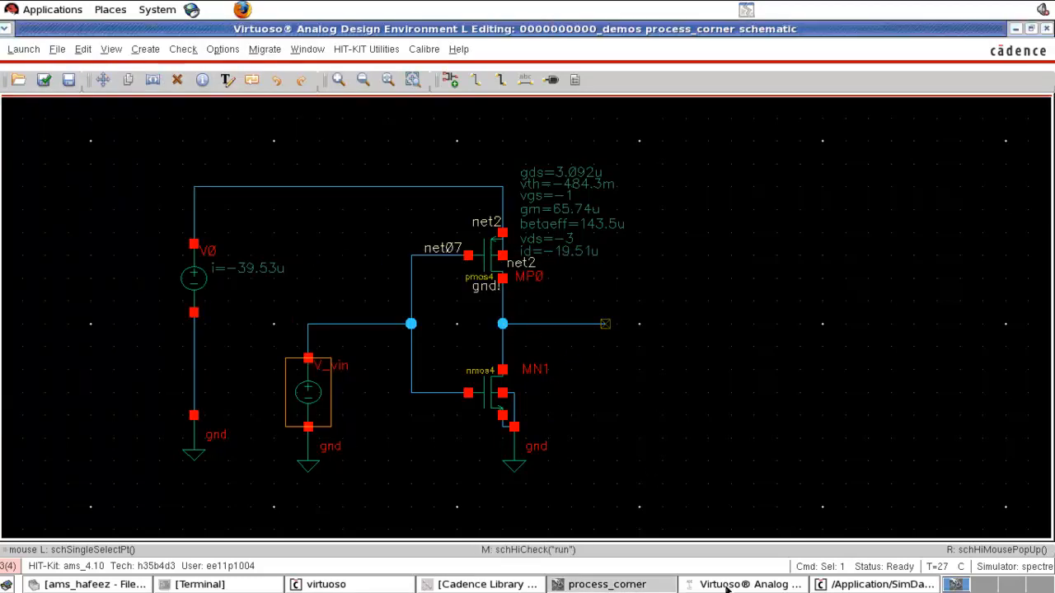
- Copy a ground symbol and place it to the right of the inverter below the output
click(525, 470)
key(c)
click(519, 471)
click(613, 481)
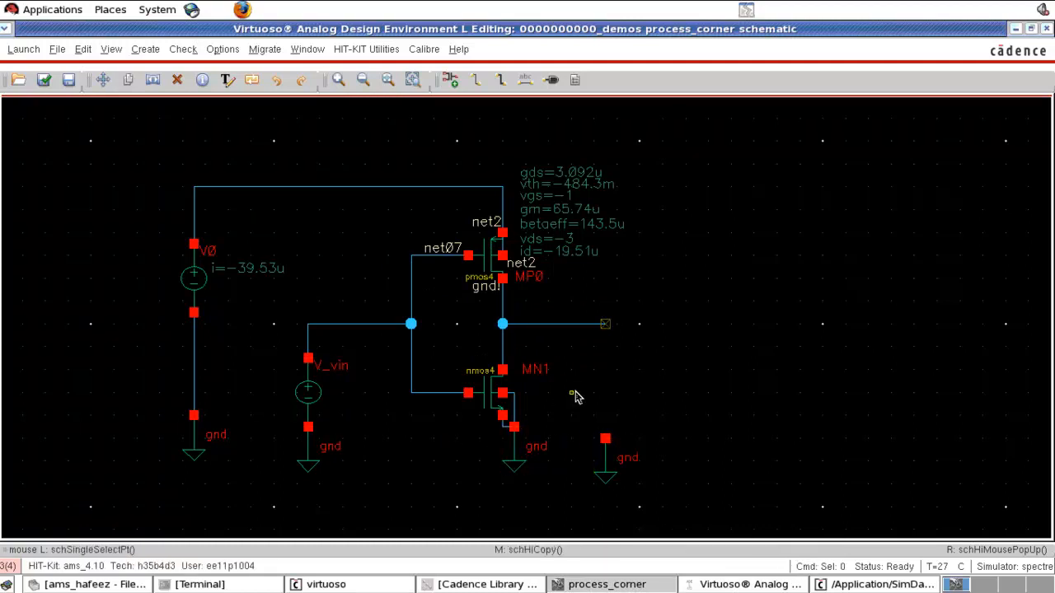
- Place a rotated analogLib cap instance with 500f capacitance on the inverter's output node
key(i)
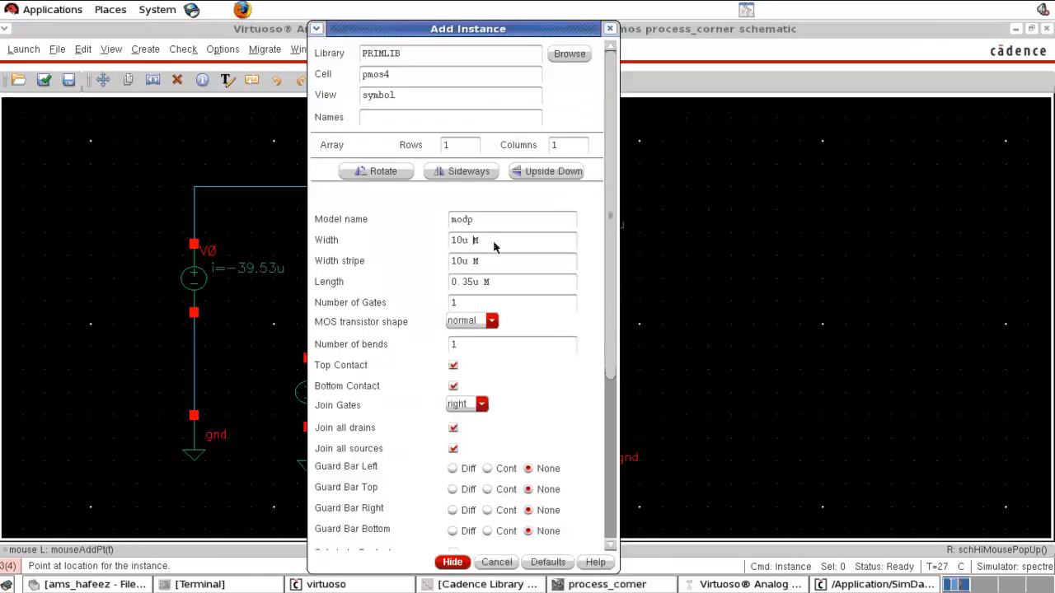
click(561, 56)
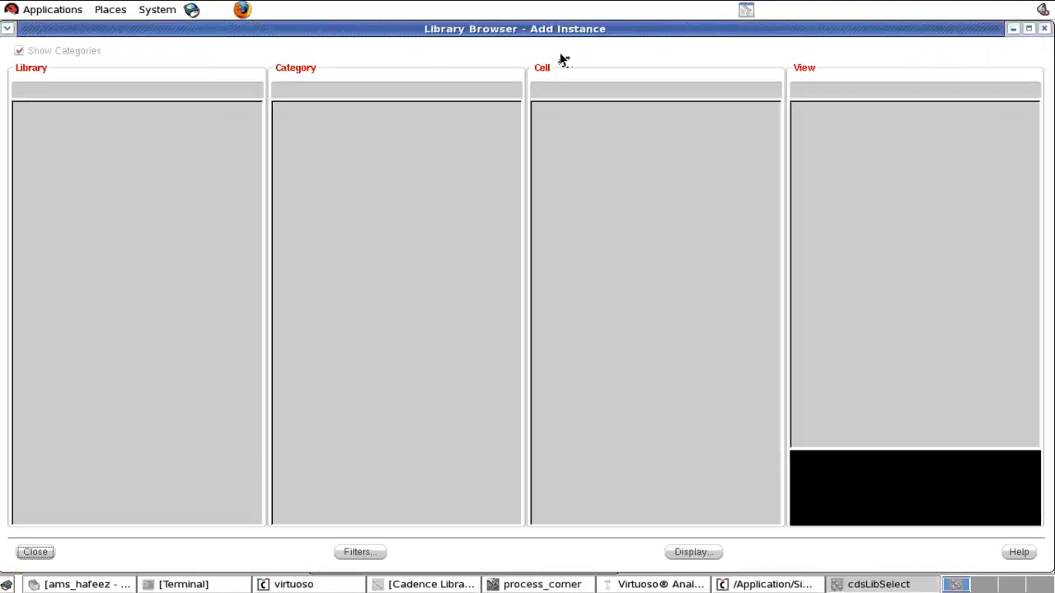
scroll(188, 243, down, 7)
scroll(188, 243, down, 2)
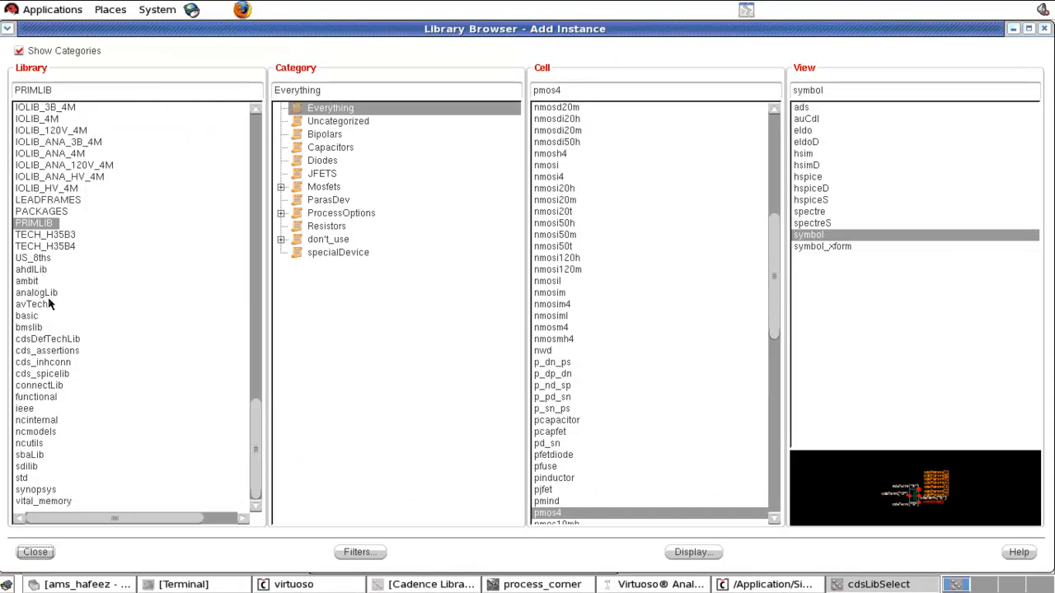
click(49, 294)
drag(622, 90, 452, 89)
text(cap)
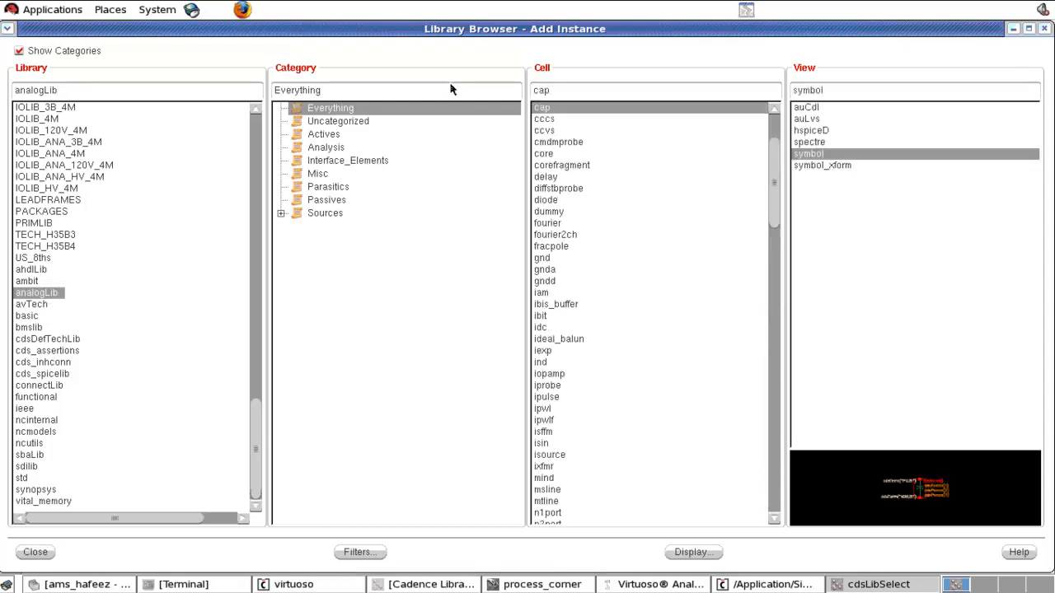
click(831, 156)
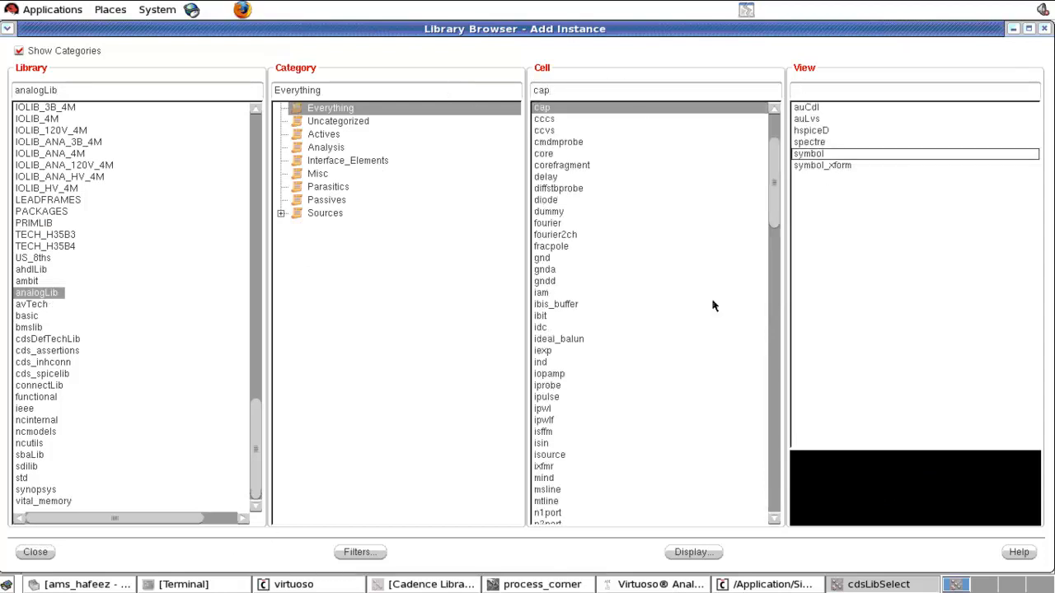
click(843, 157)
click(35, 552)
drag(481, 240, 380, 236)
text(500f)
click(483, 327)
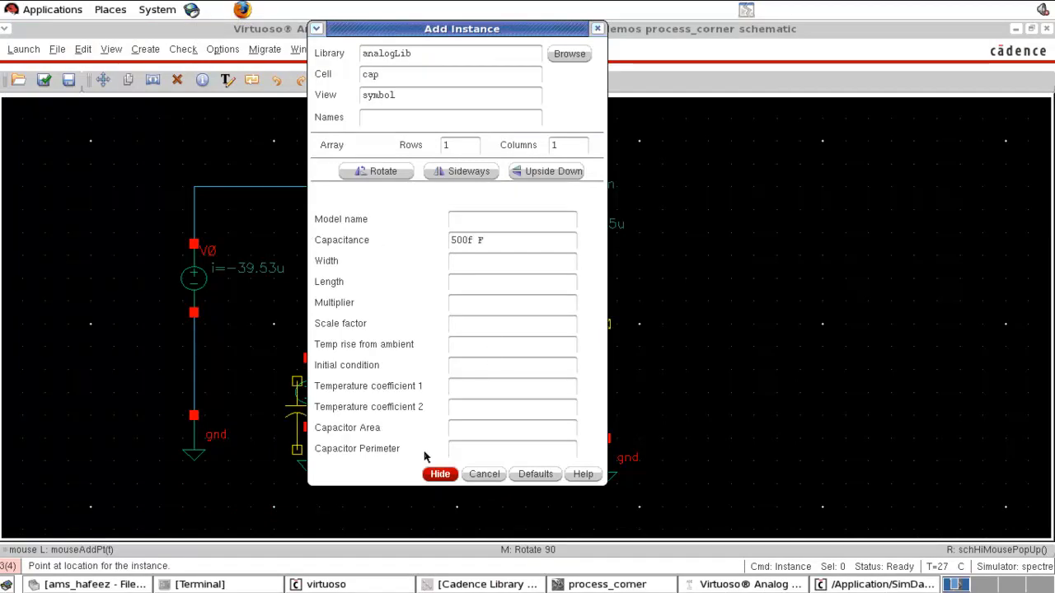
click(438, 476)
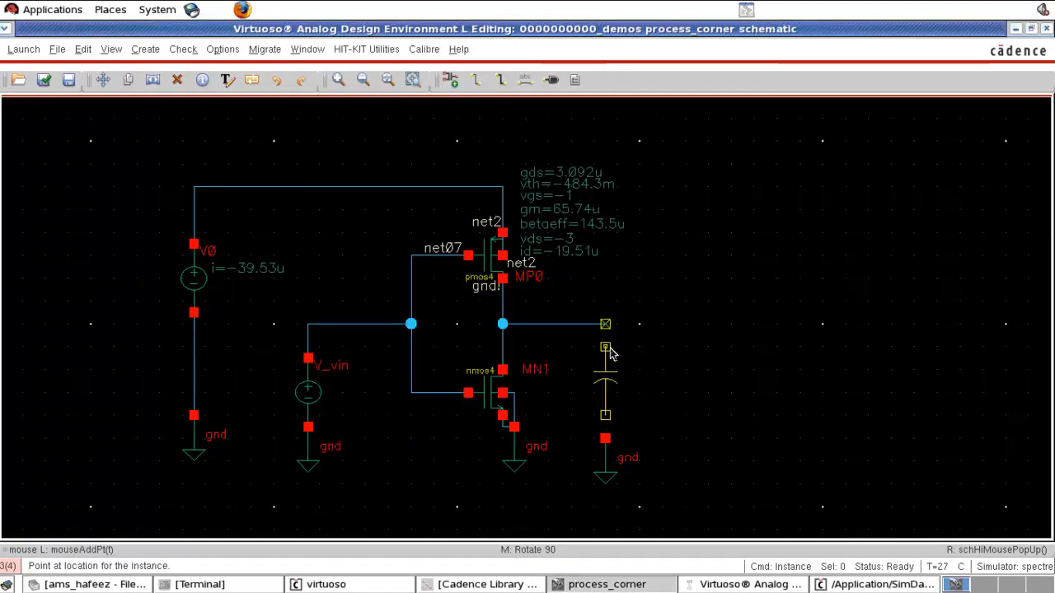
click(615, 337)
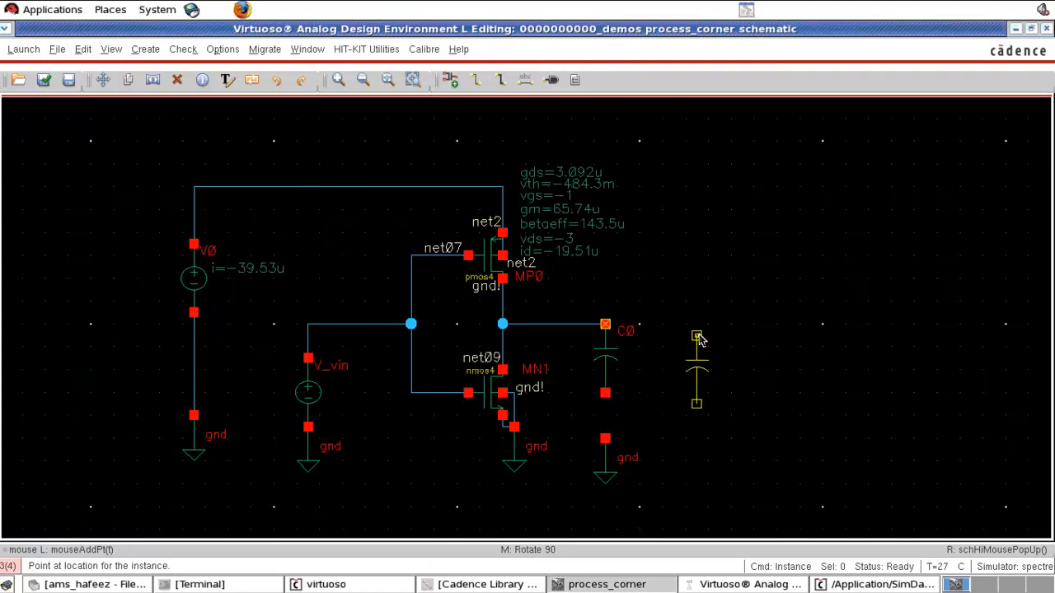
key(Escape)
- Wire the capacitor's lower terminal to the new ground symbol
key(w)
click(605, 393)
click(606, 439)
- Label the input wire in and the output wire out
key(l)
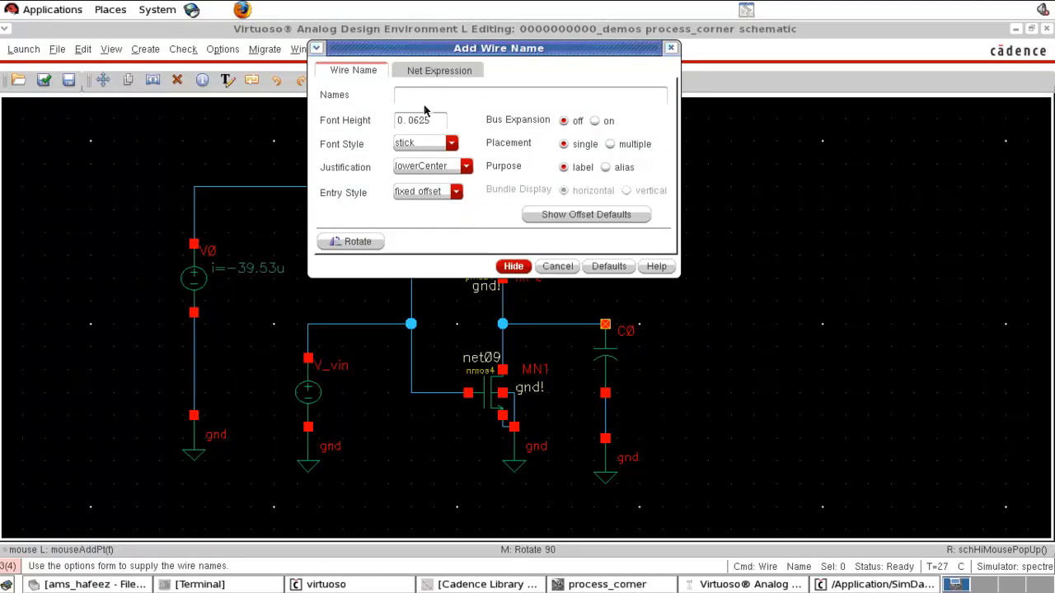
text(in out)
click(512, 266)
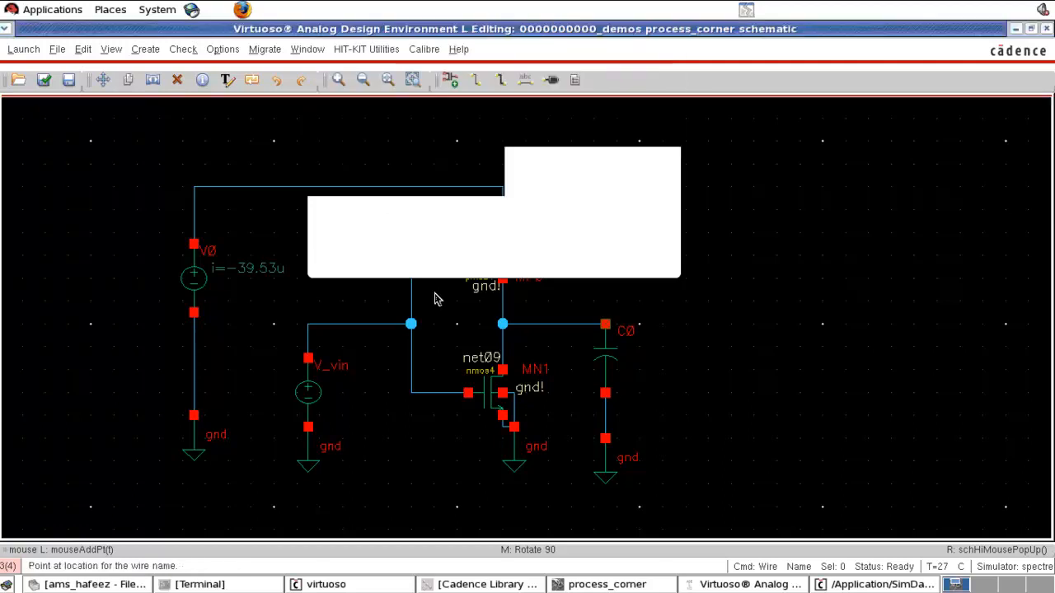
click(356, 330)
click(543, 332)
click(584, 321)
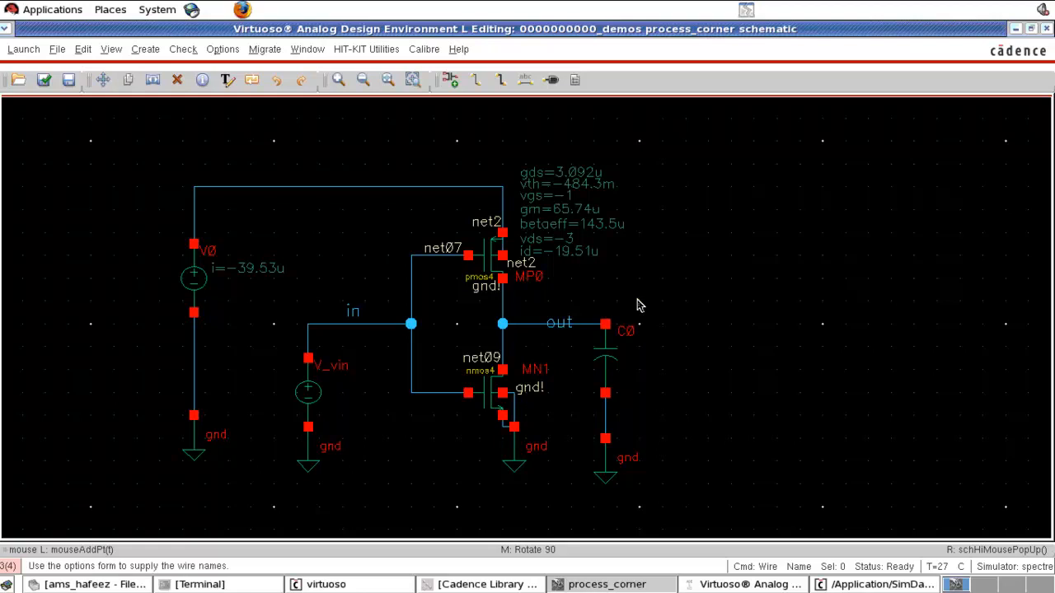
- Set up the DC analysis to sweep the dc parameter of component V_vin from 0 to 3
click(733, 584)
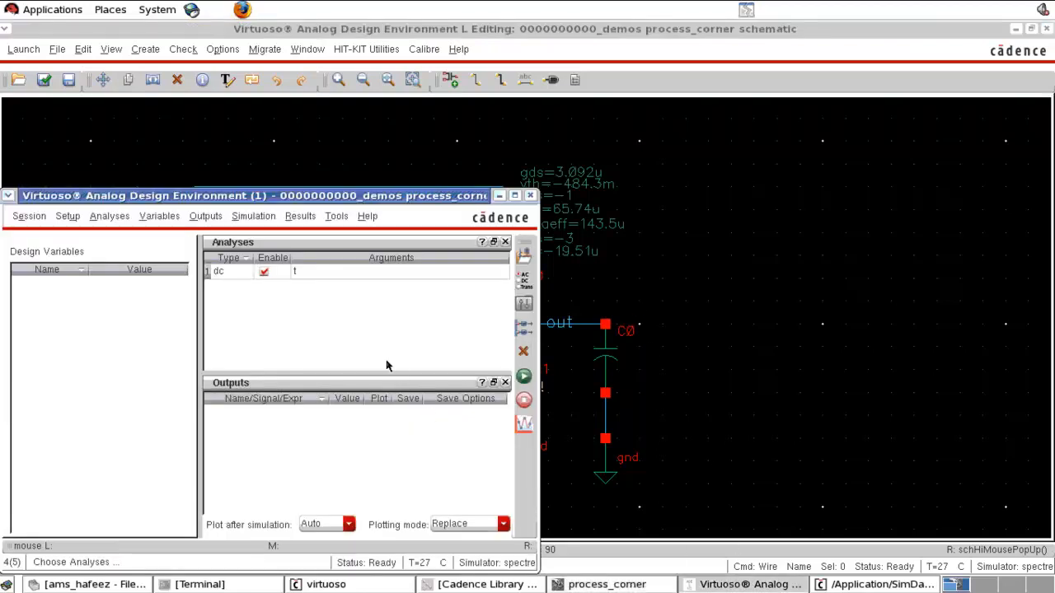
click(525, 280)
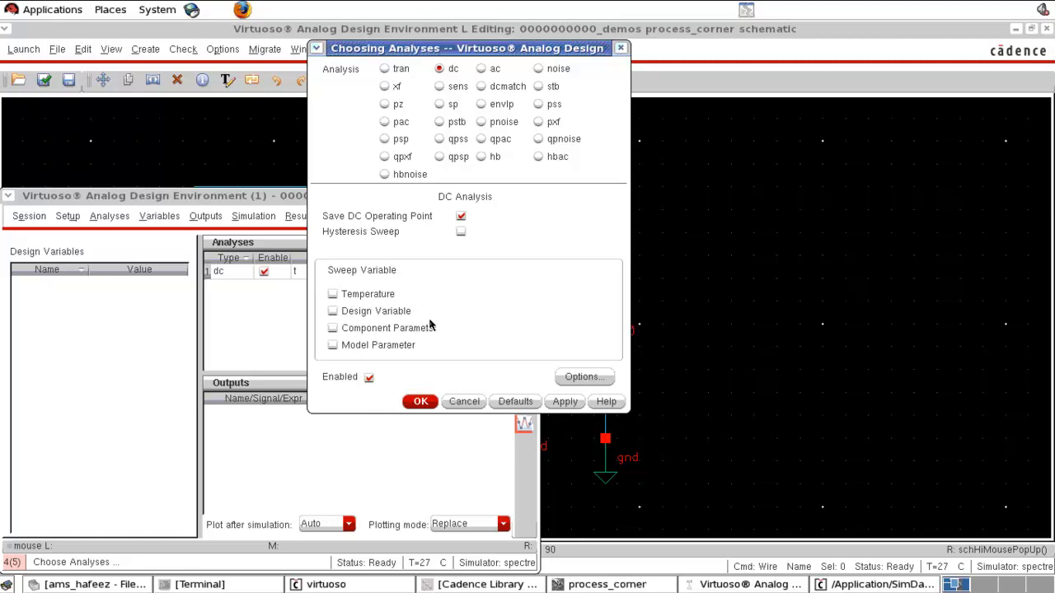
click(333, 329)
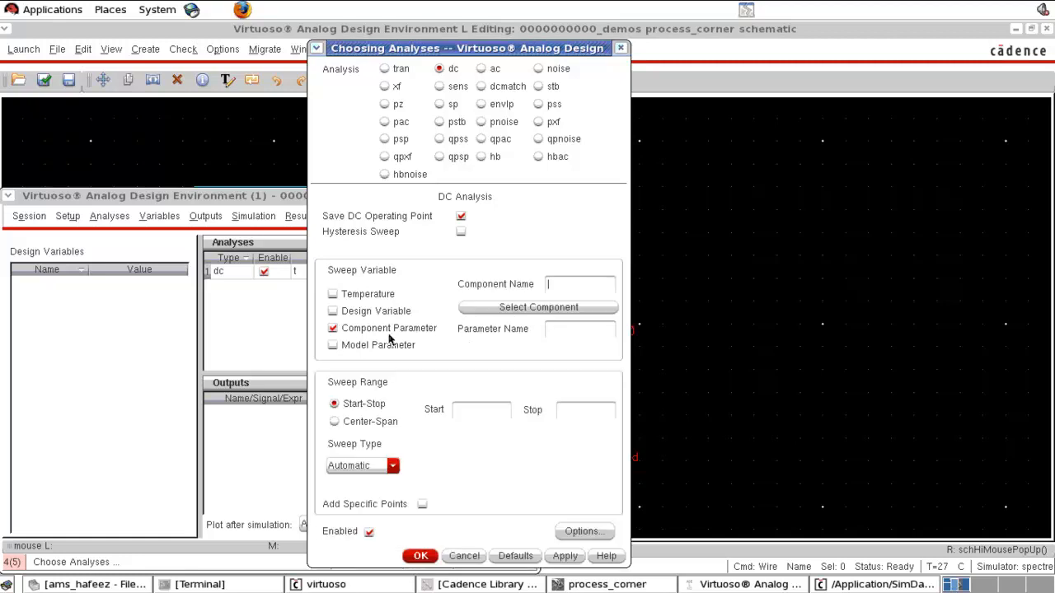
click(507, 315)
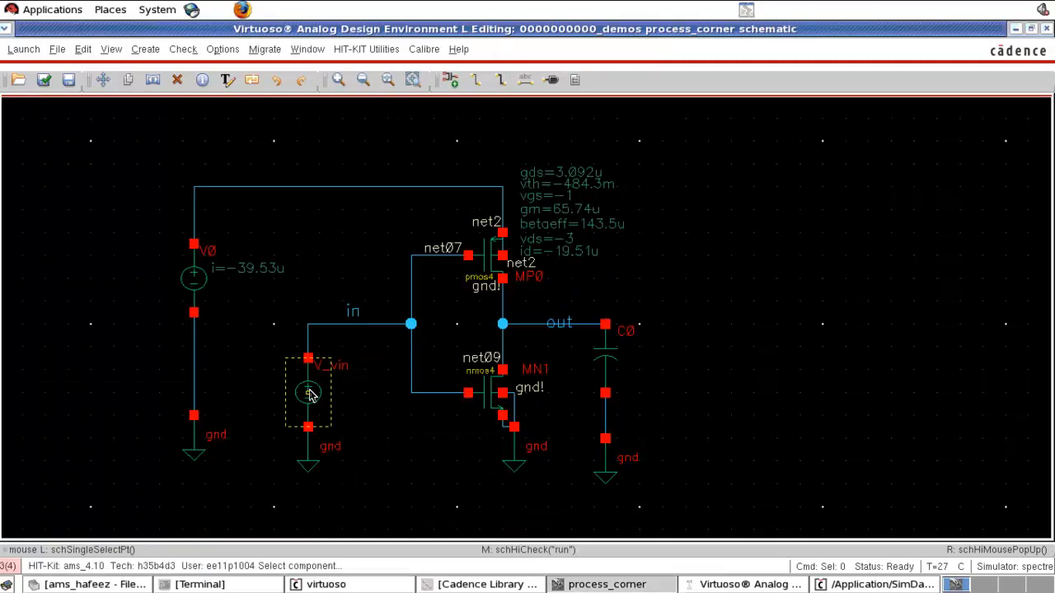
click(304, 397)
click(397, 272)
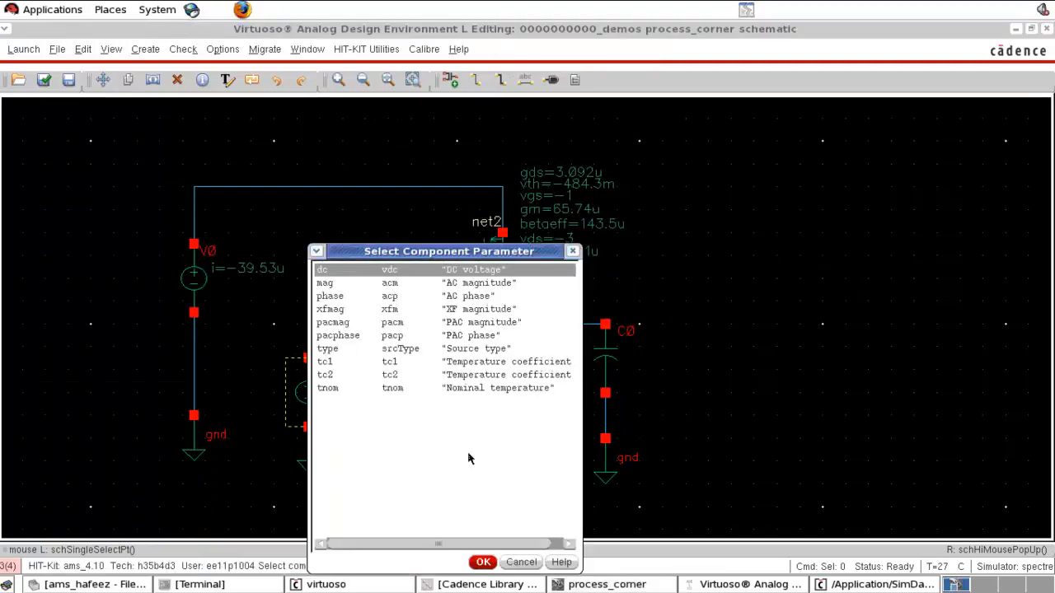
click(486, 562)
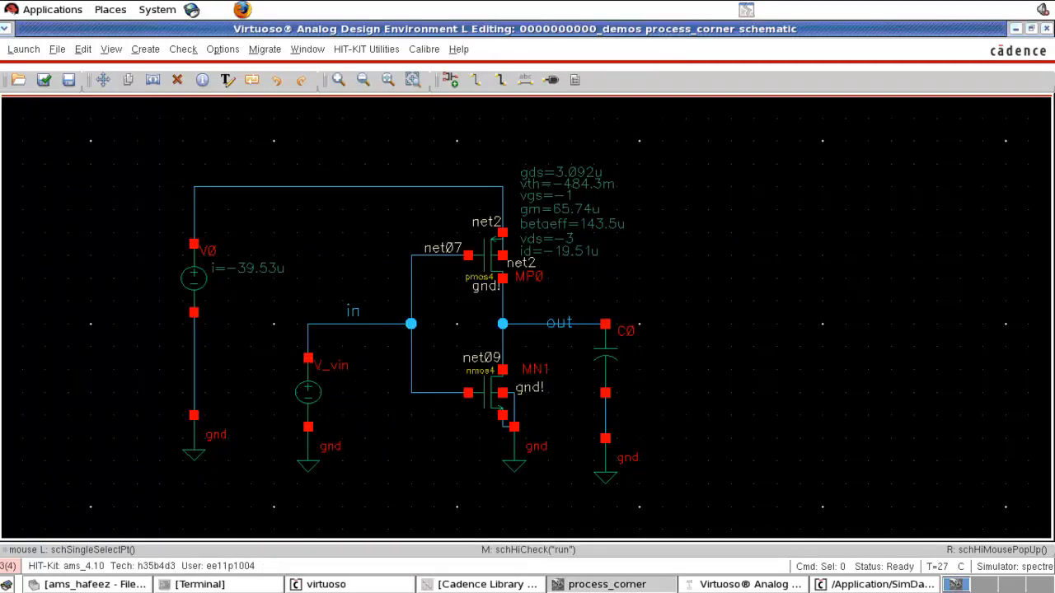
click(742, 585)
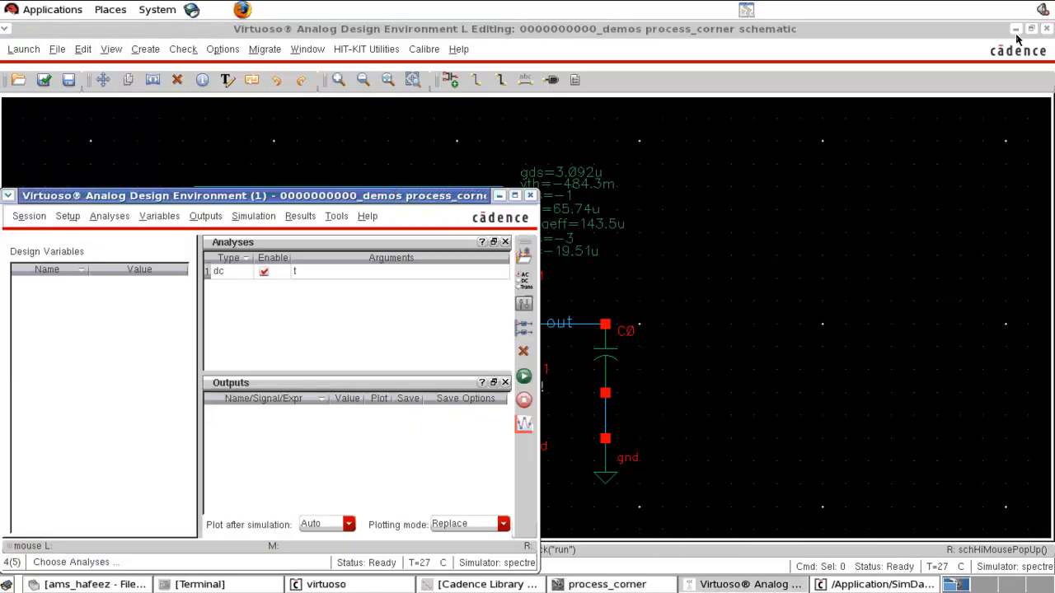
click(1016, 29)
click(622, 233)
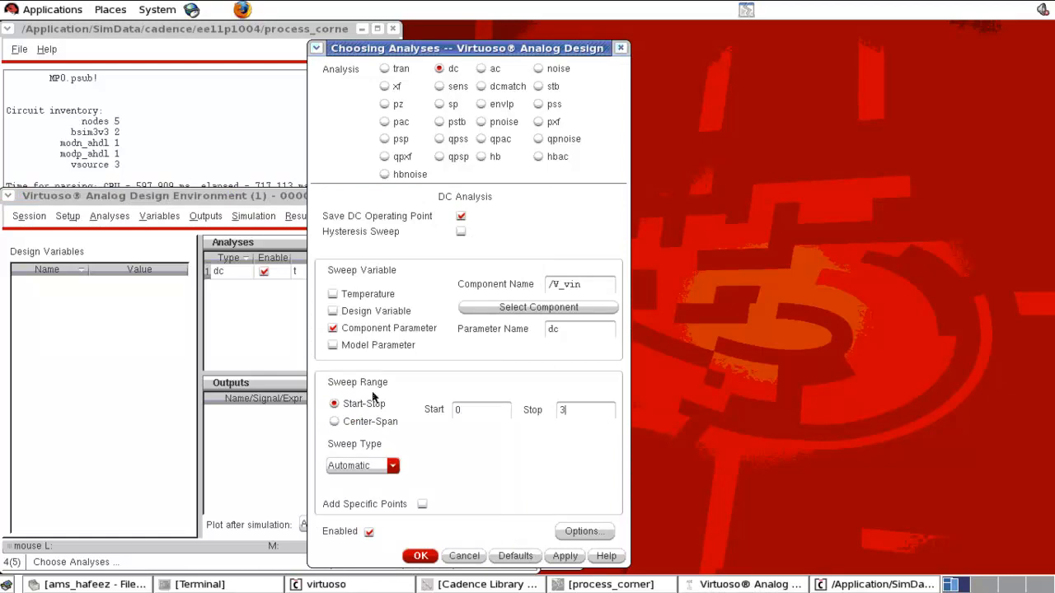
click(420, 557)
- Select the in and out nets on the schematic as outputs to be plotted
click(205, 216)
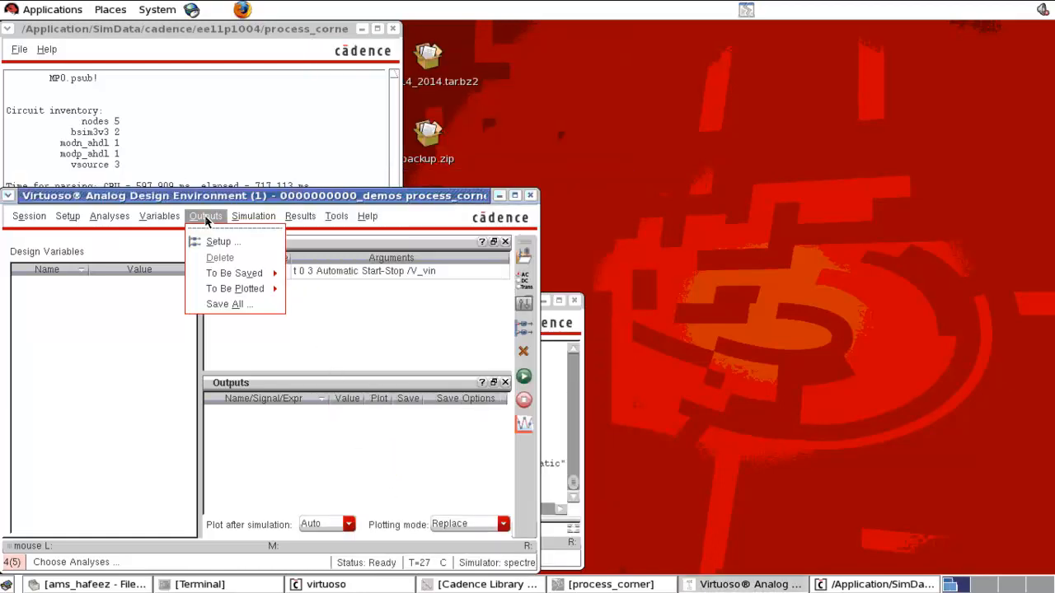
mouse_move(238, 294)
click(343, 299)
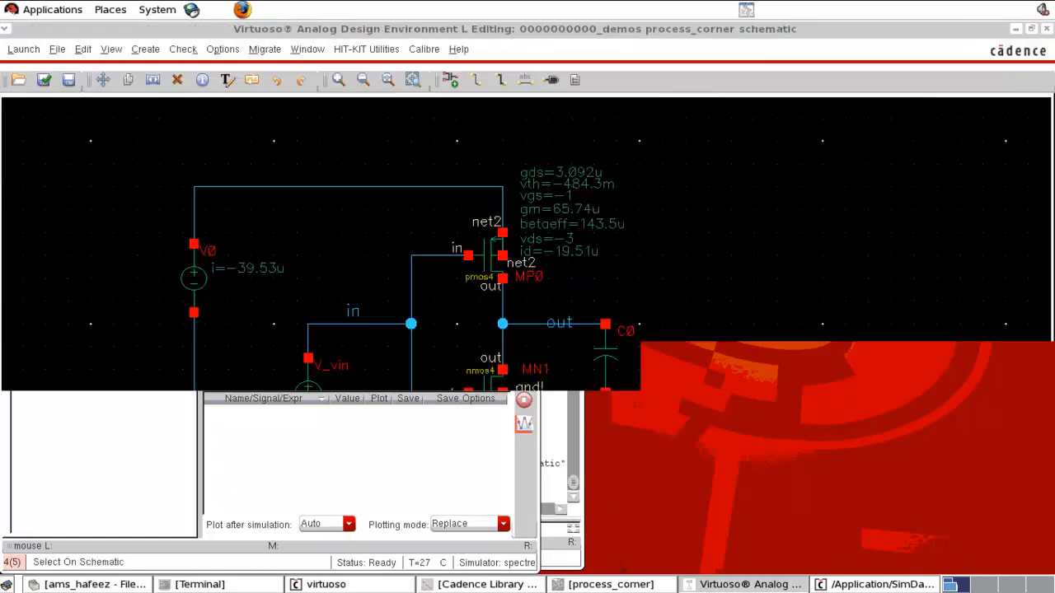
click(360, 325)
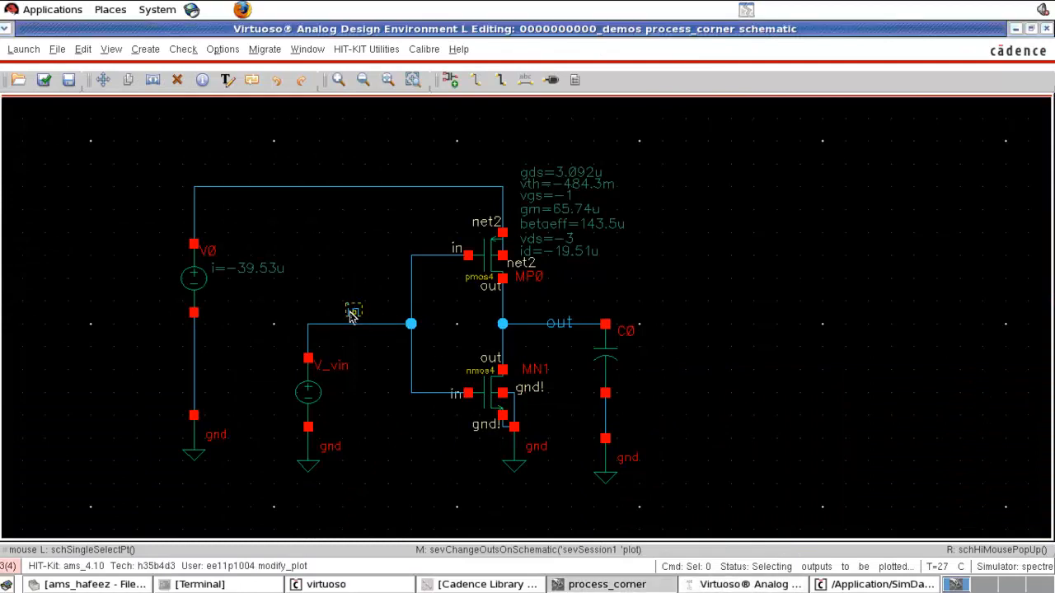
click(560, 326)
key(Escape)
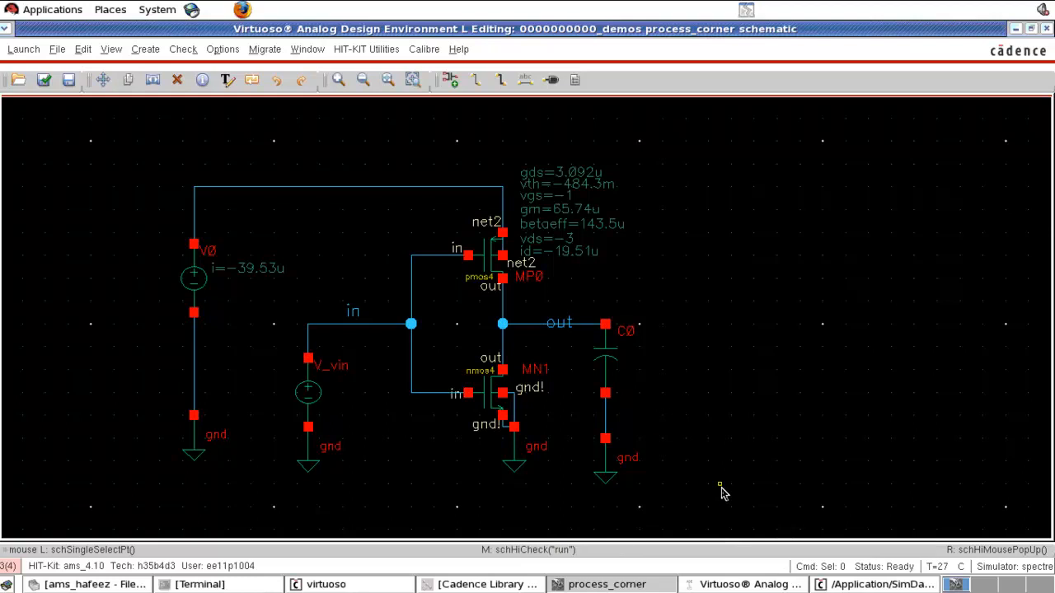
- Netlist and run the DC simulation
click(746, 584)
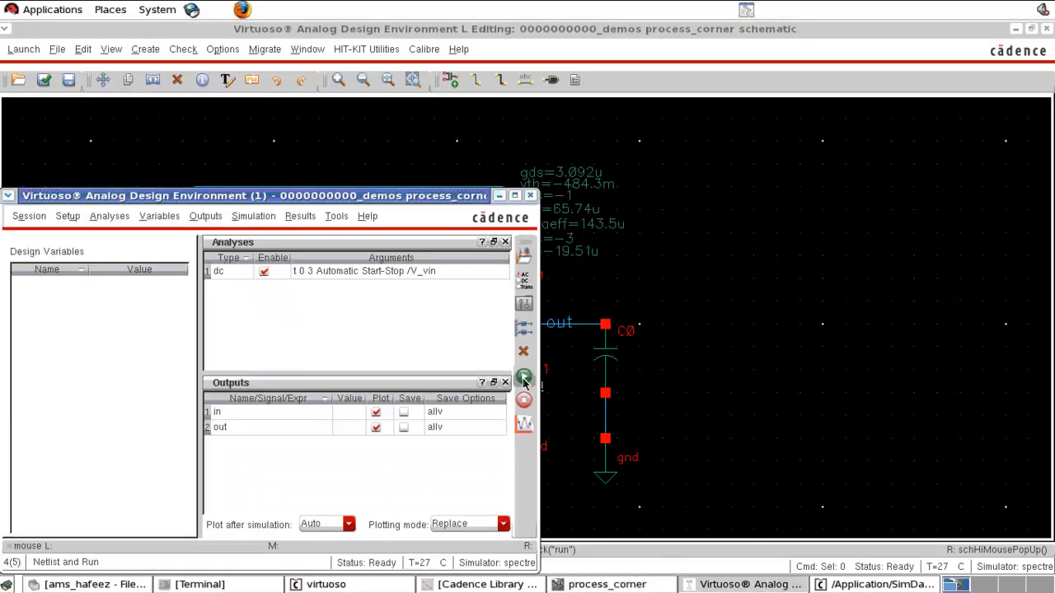
click(525, 379)
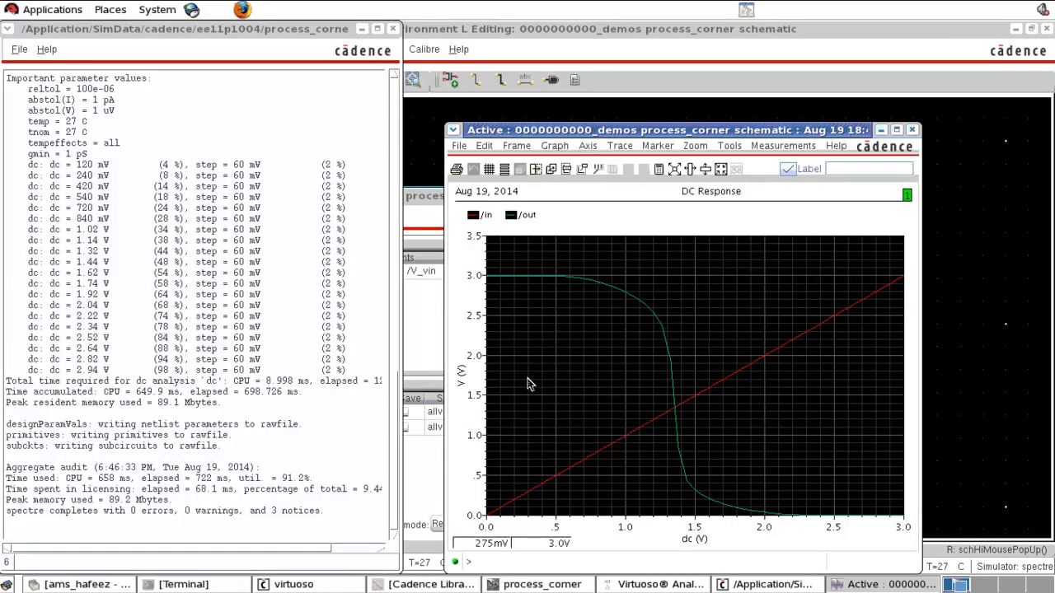
- Review the model library files and close the DC response waveform window
click(404, 308)
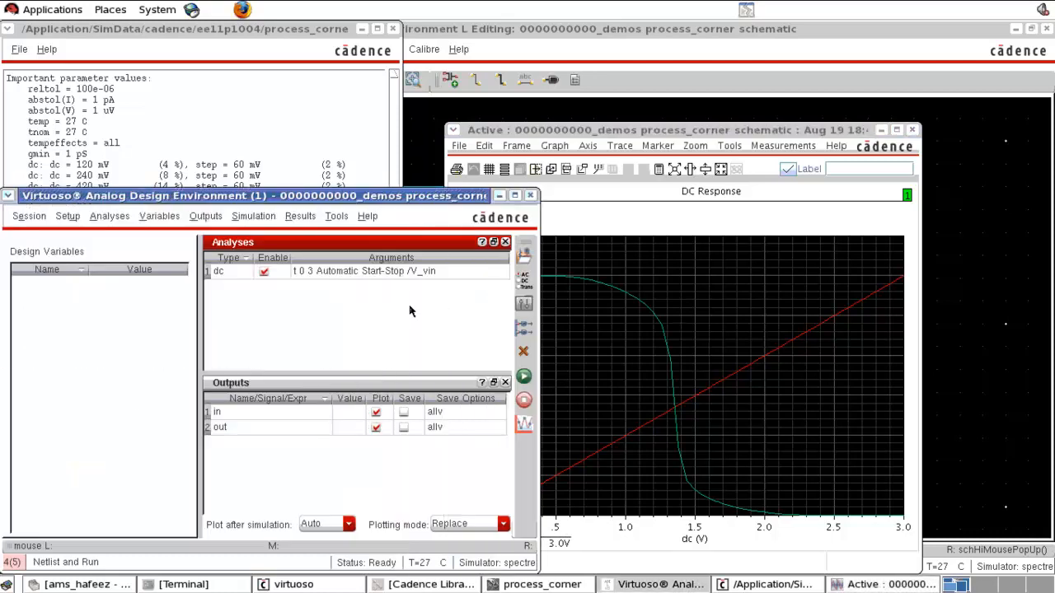
click(73, 218)
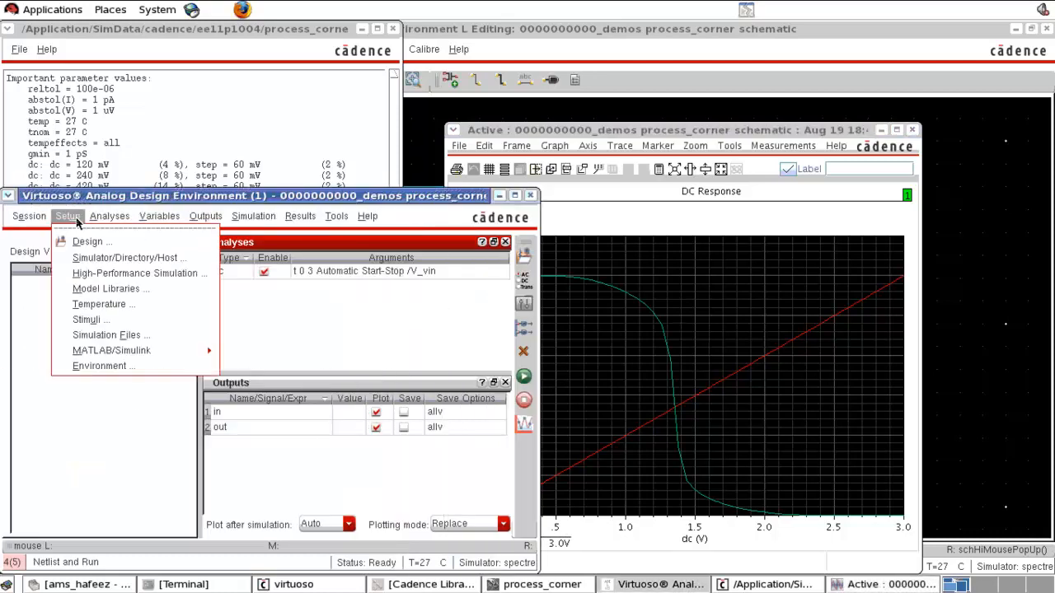
click(98, 290)
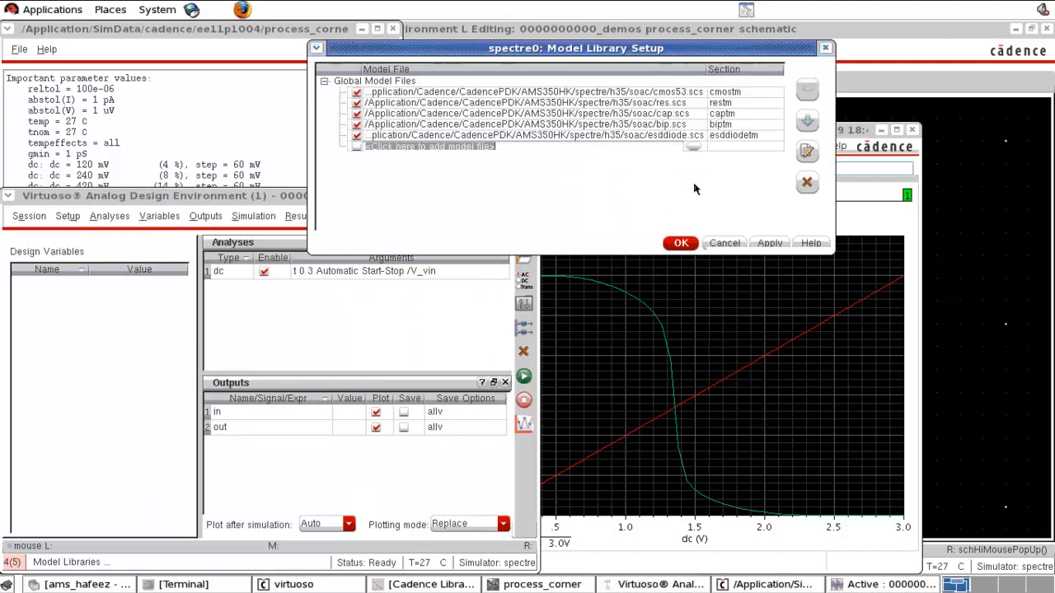
click(721, 245)
click(707, 341)
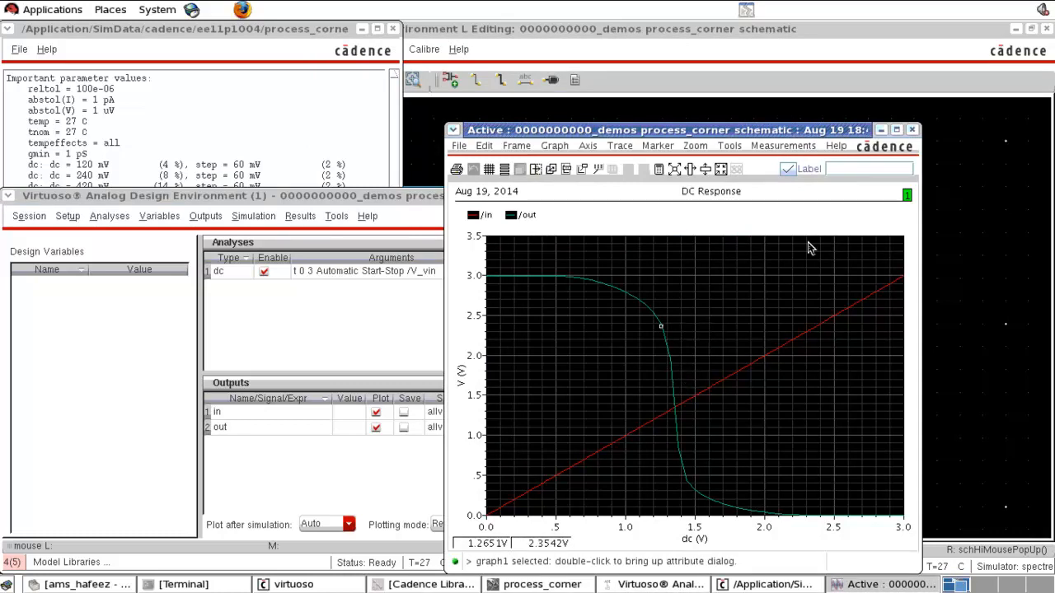
click(912, 130)
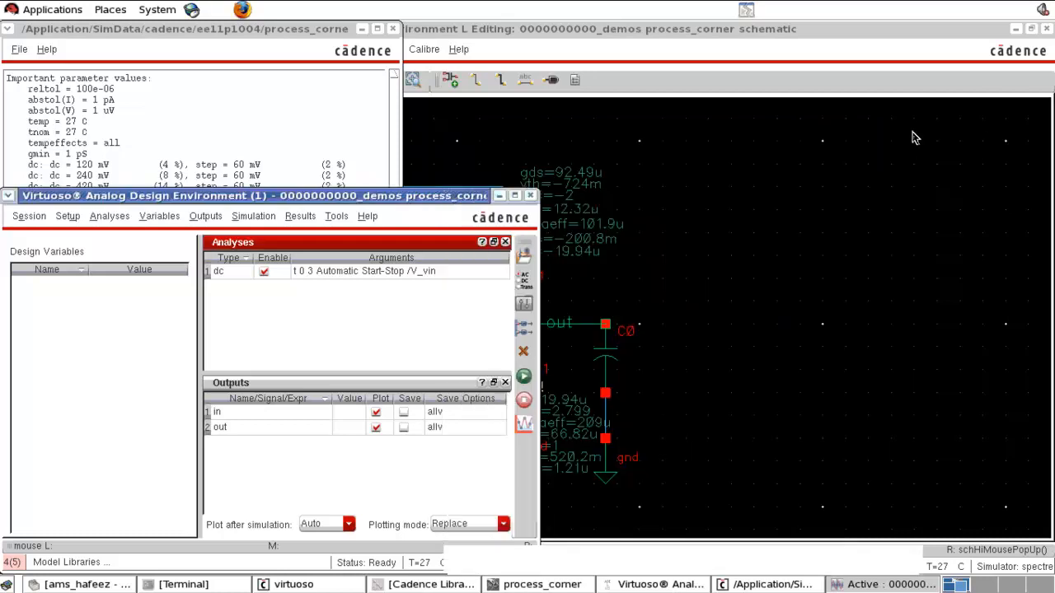
- Reopen the model library setup to review the global model files again
click(646, 425)
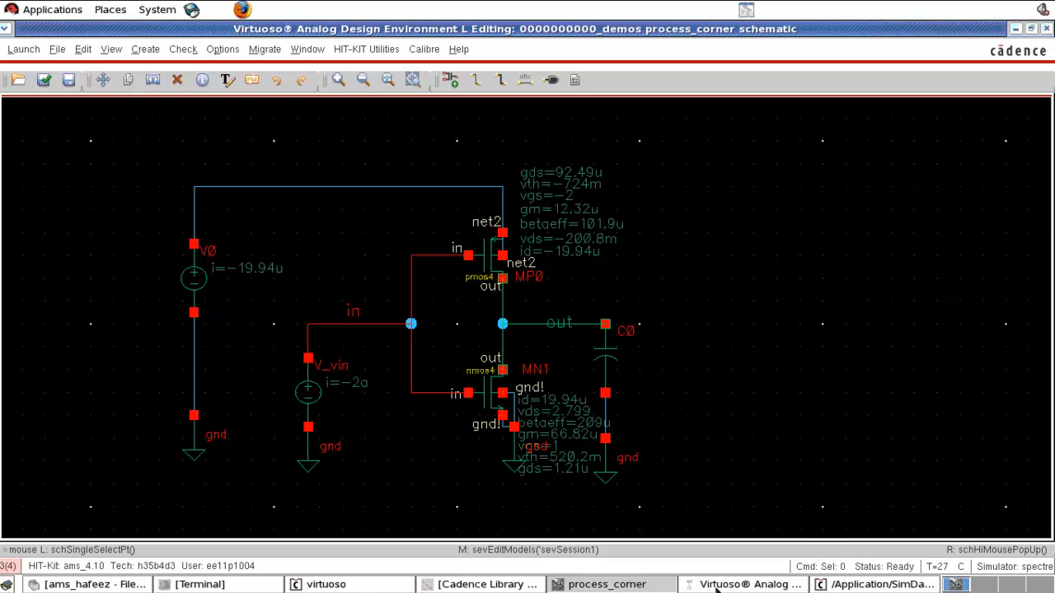
click(746, 585)
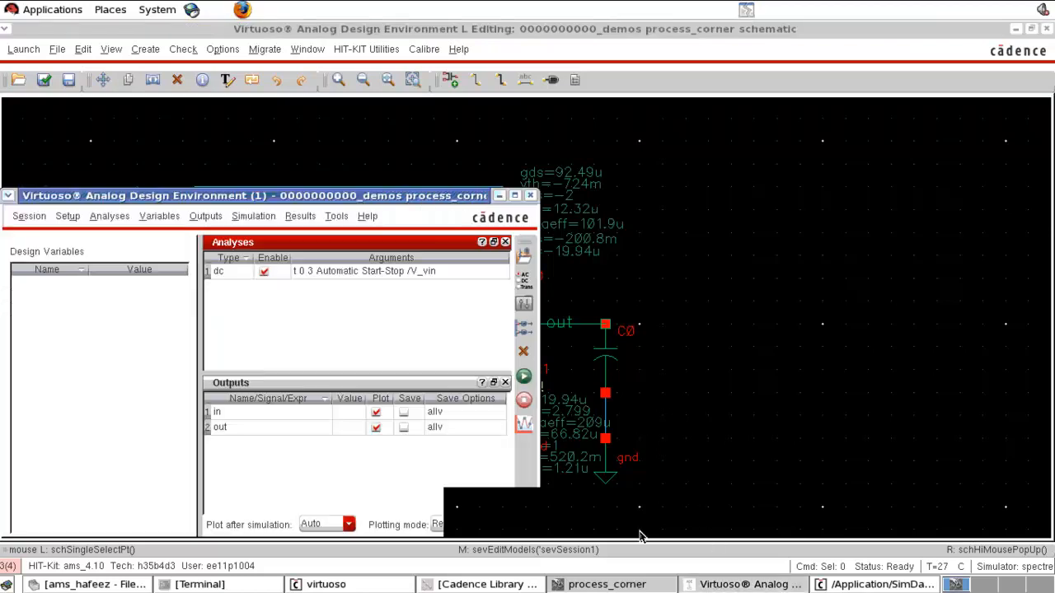
click(71, 217)
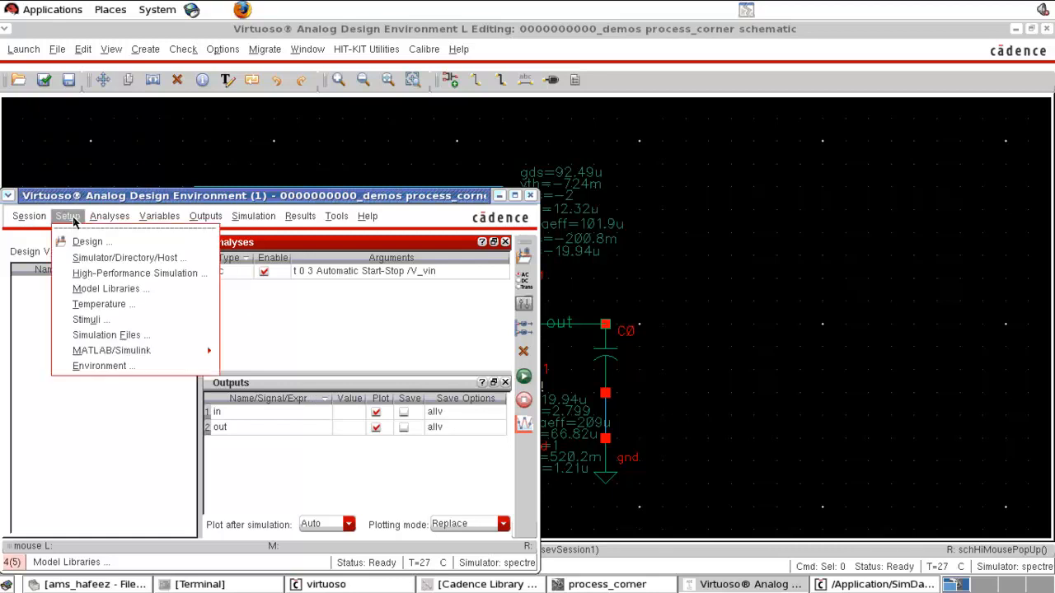
click(102, 291)
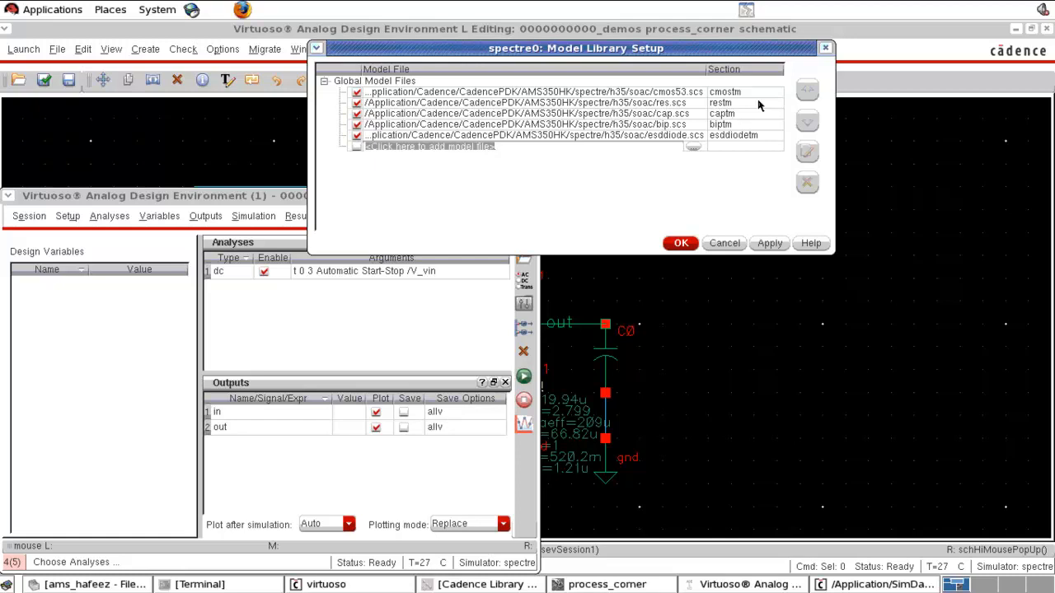
click(720, 244)
click(200, 158)
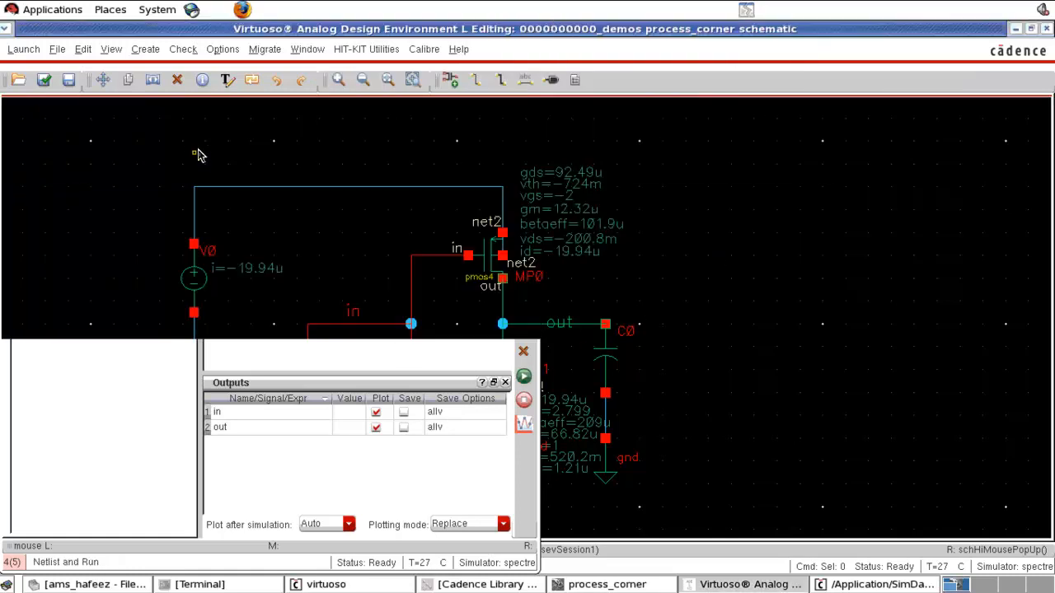
- Save the simulation session state to the ~/.artist_states directory under a new state name
click(21, 50)
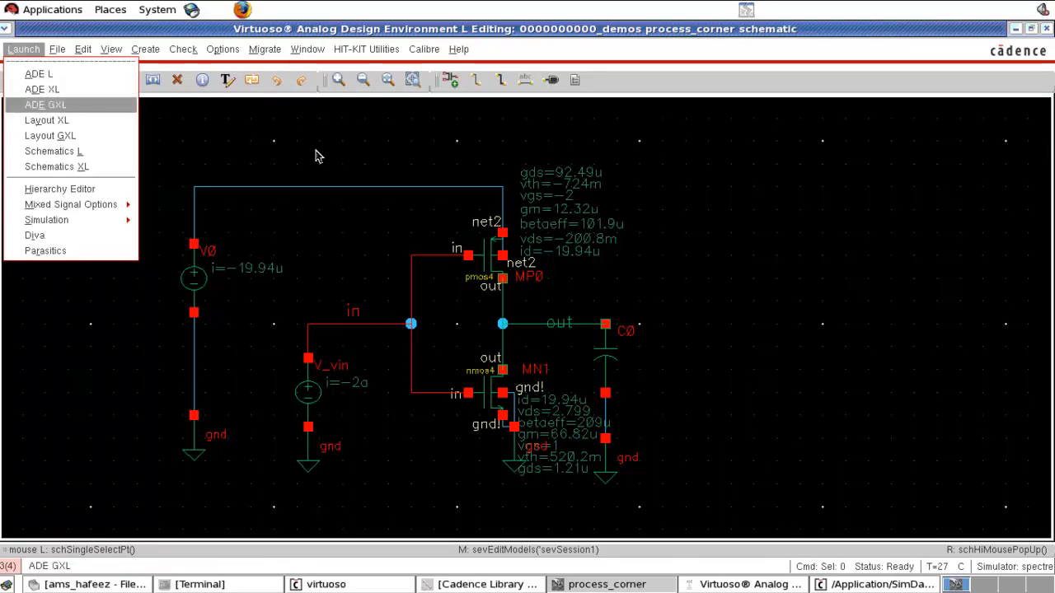
click(371, 153)
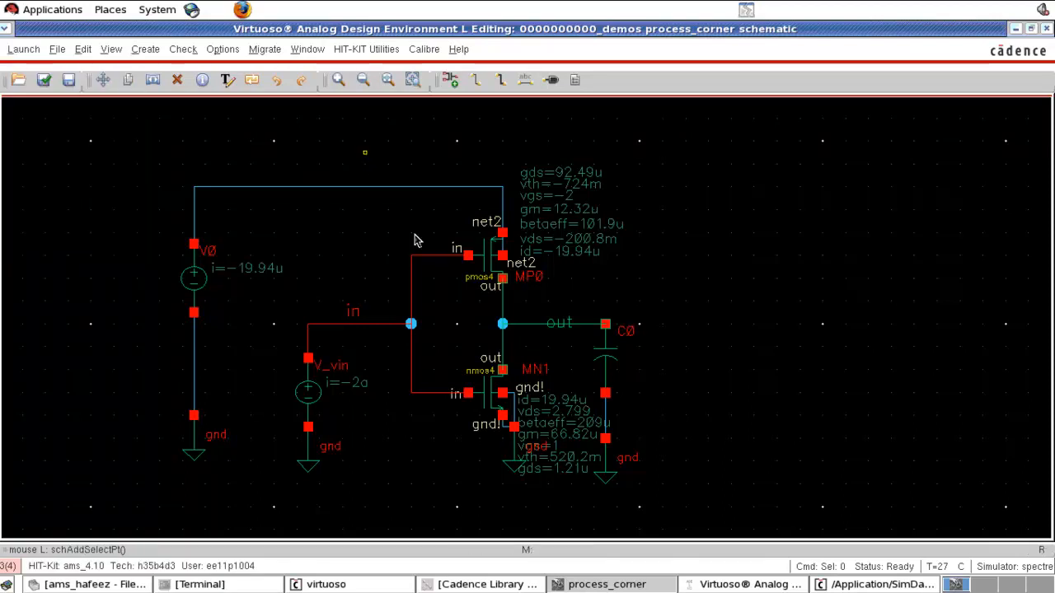
click(746, 585)
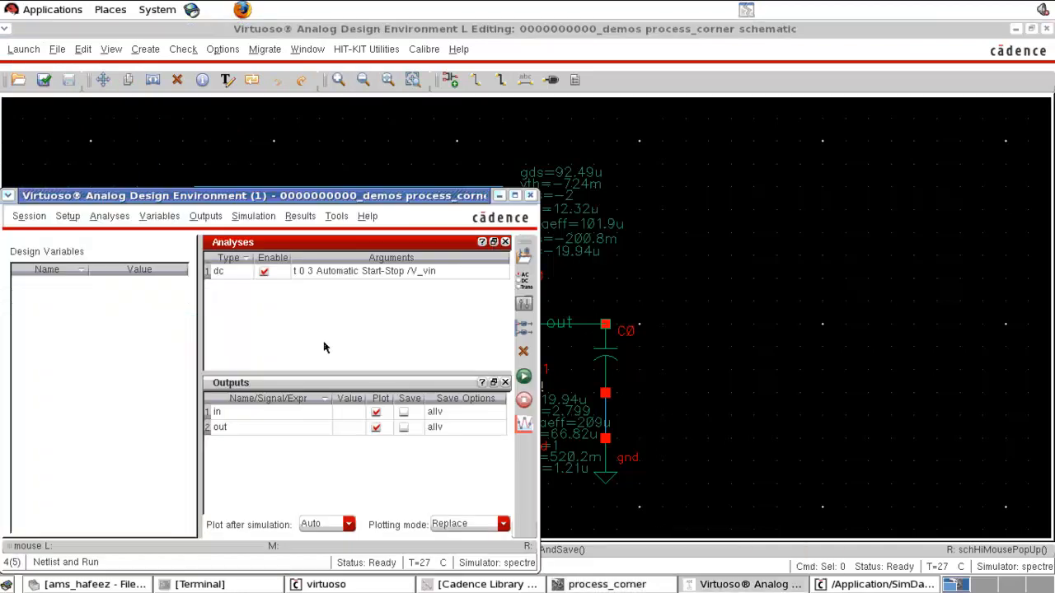
click(35, 216)
click(50, 256)
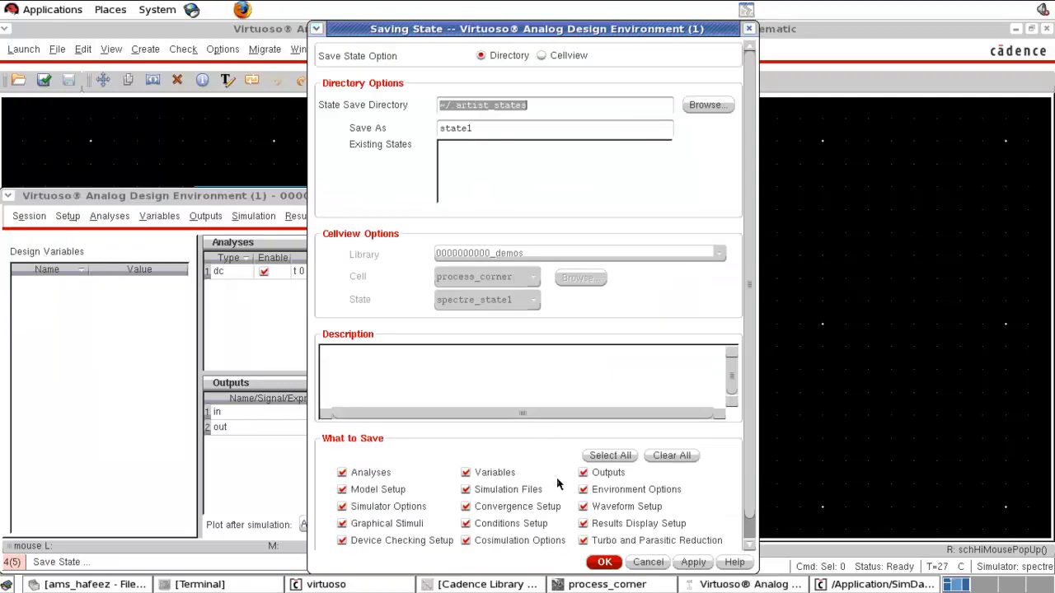
click(480, 130)
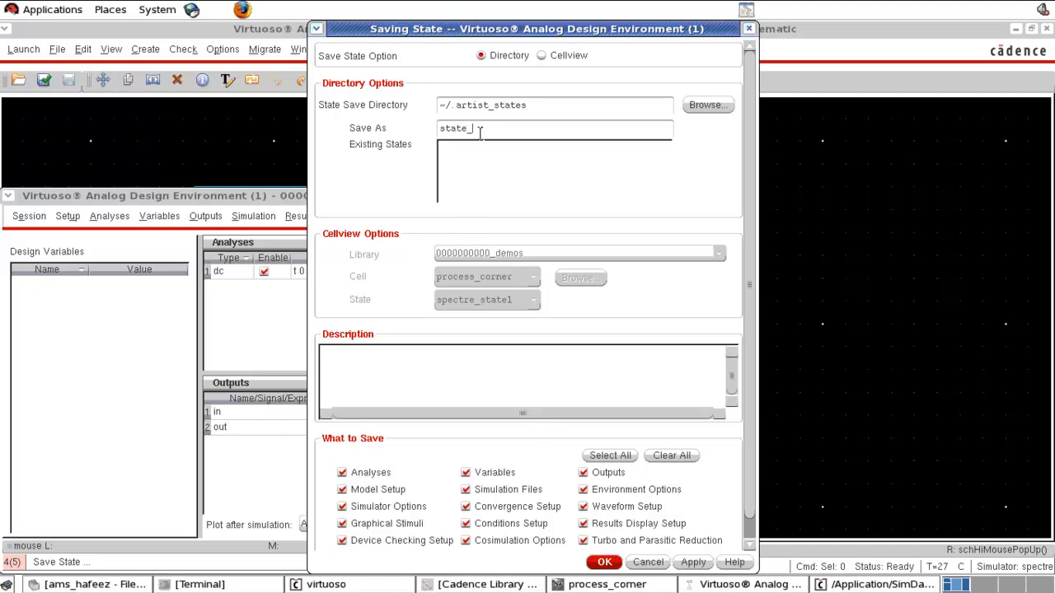
text(_trans)
key(BackSpace)
key(BackSpace)
text(sfe)
click(599, 563)
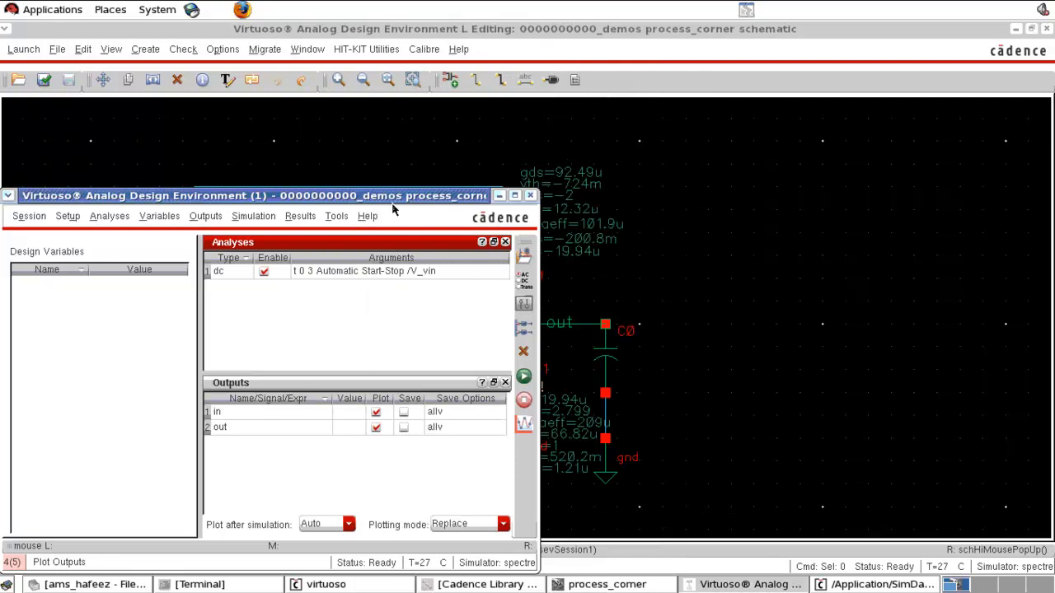
- Launch ADE XL, creating a new adexl view for the process_corner cell in a new tab
click(370, 155)
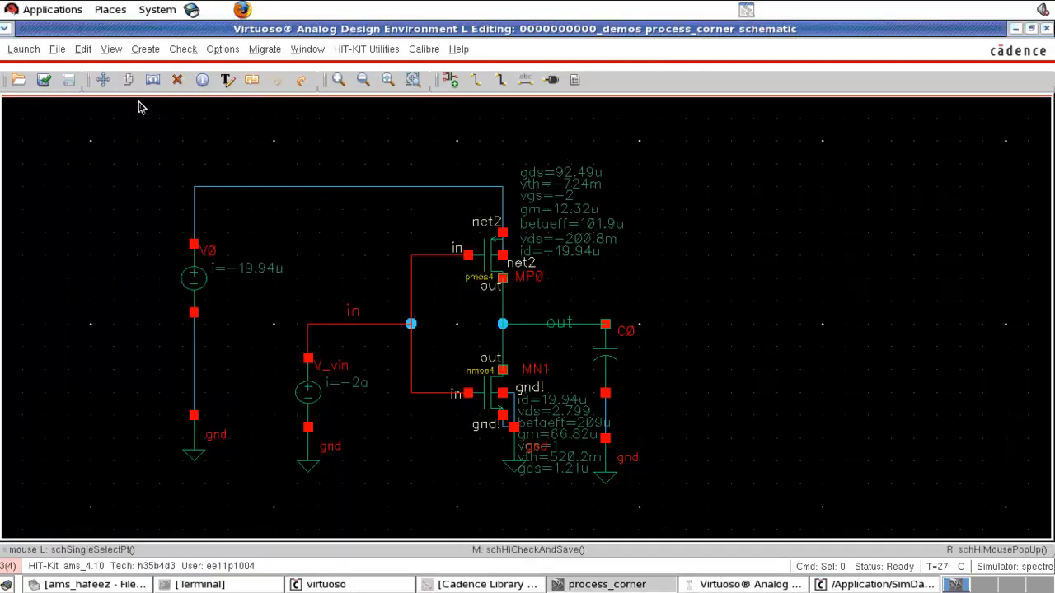
click(31, 51)
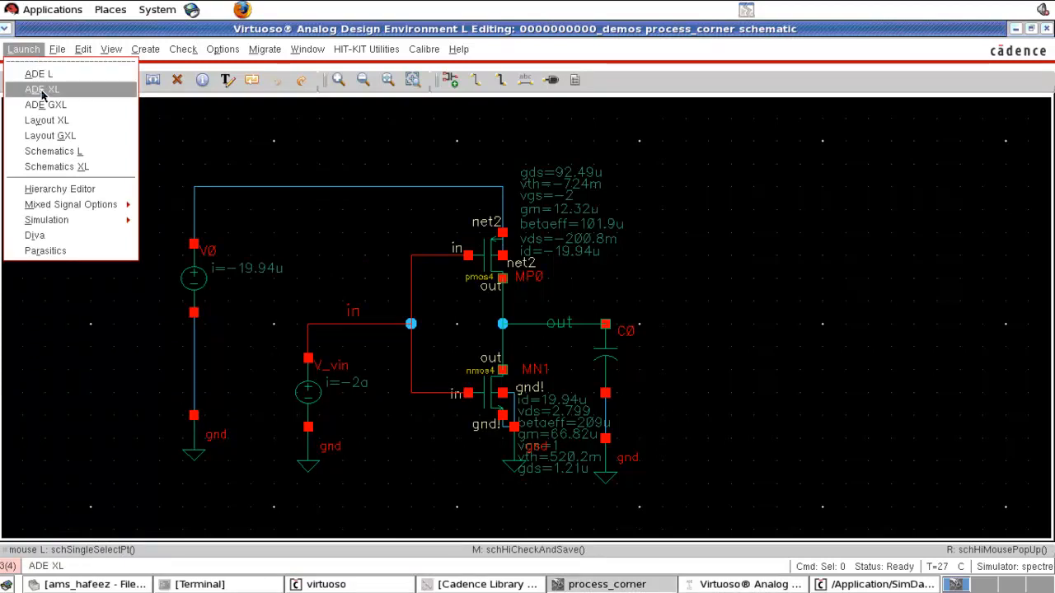
click(41, 90)
click(382, 85)
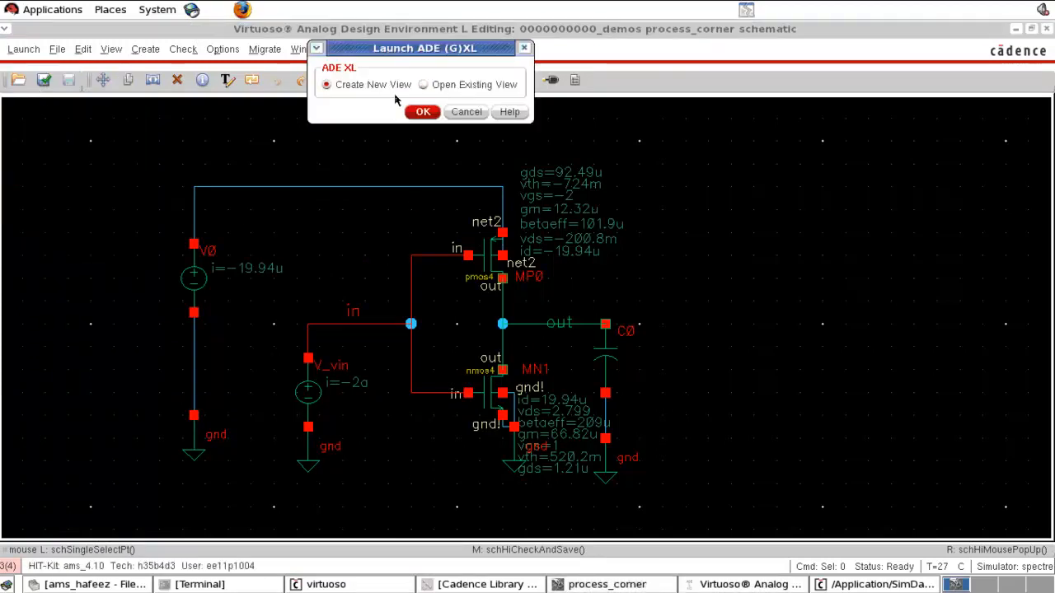
click(420, 112)
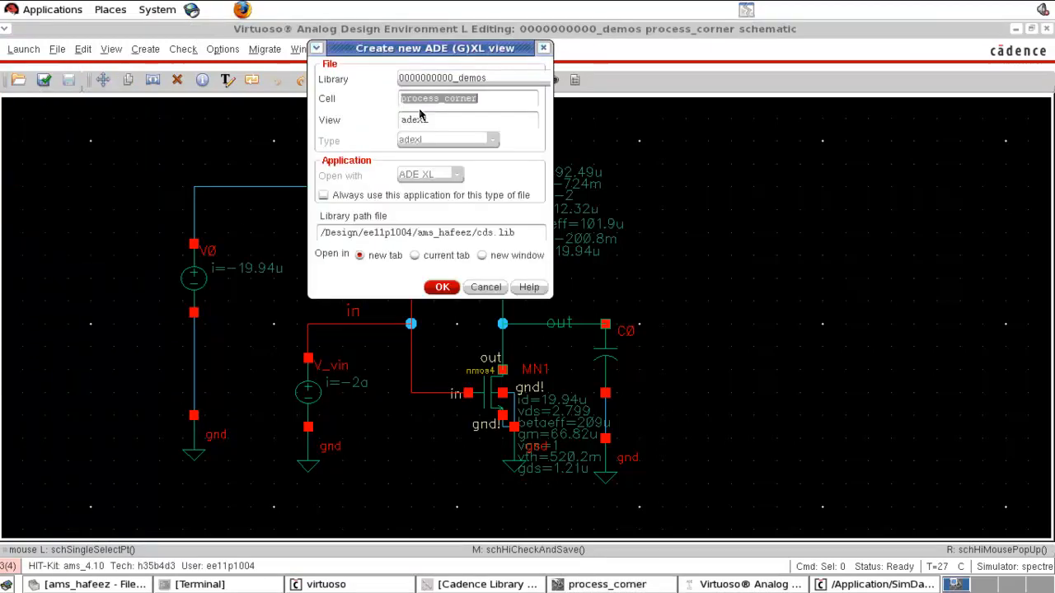
click(442, 287)
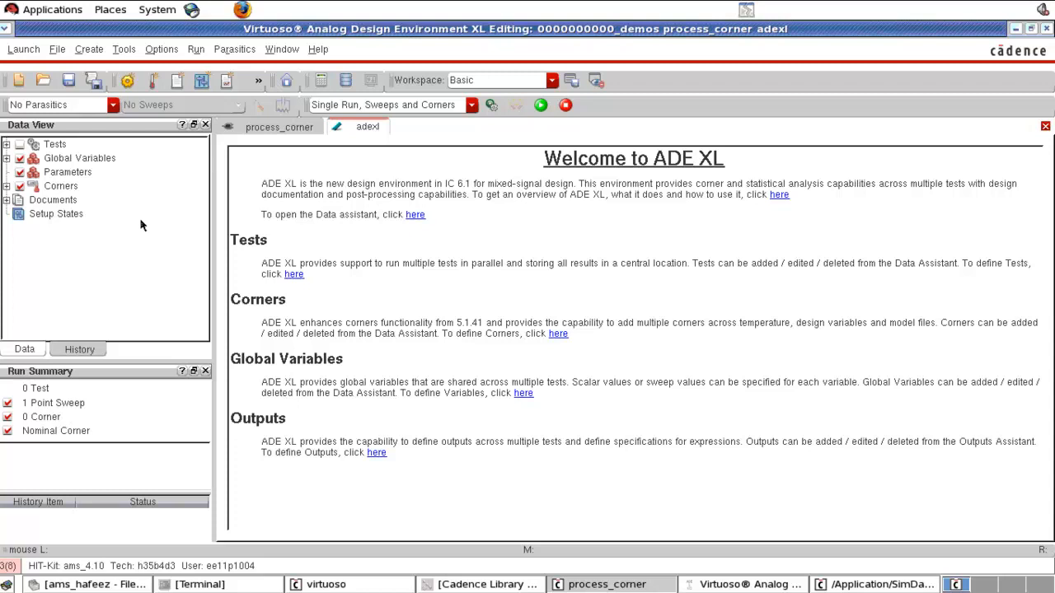
click(68, 130)
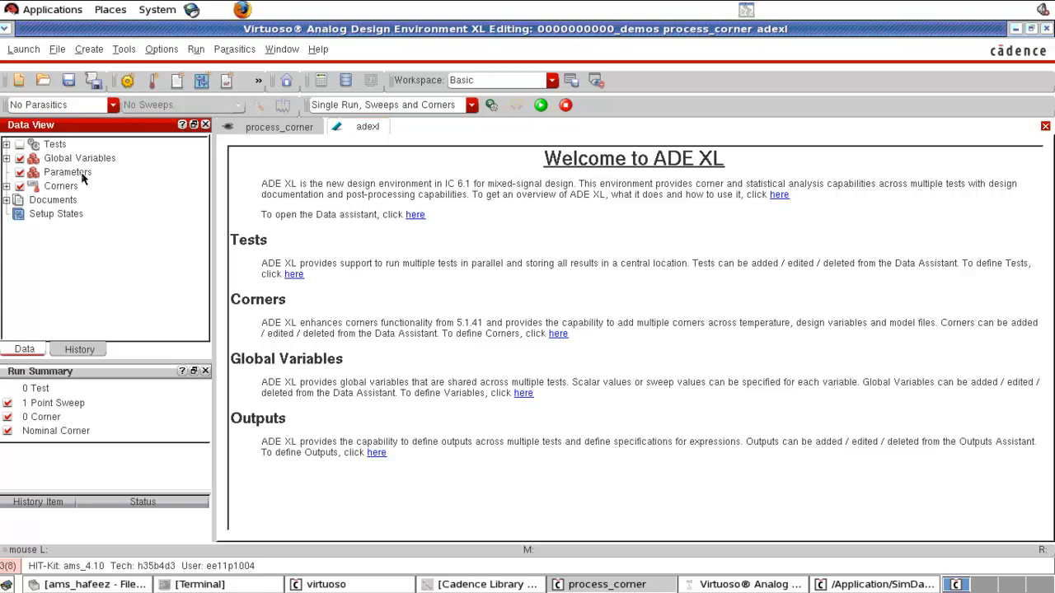
click(6, 145)
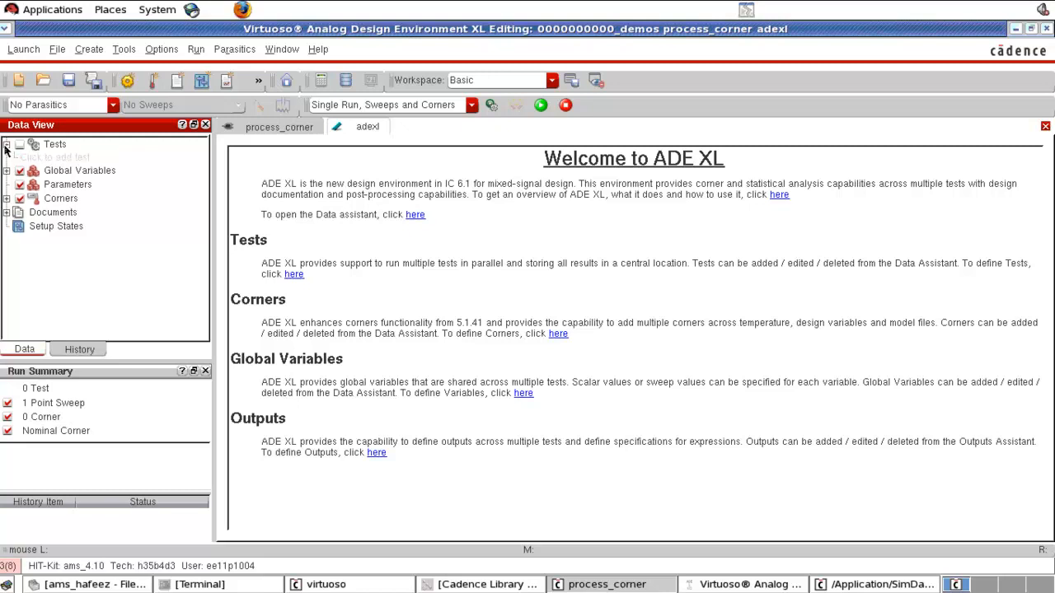
double_click(67, 158)
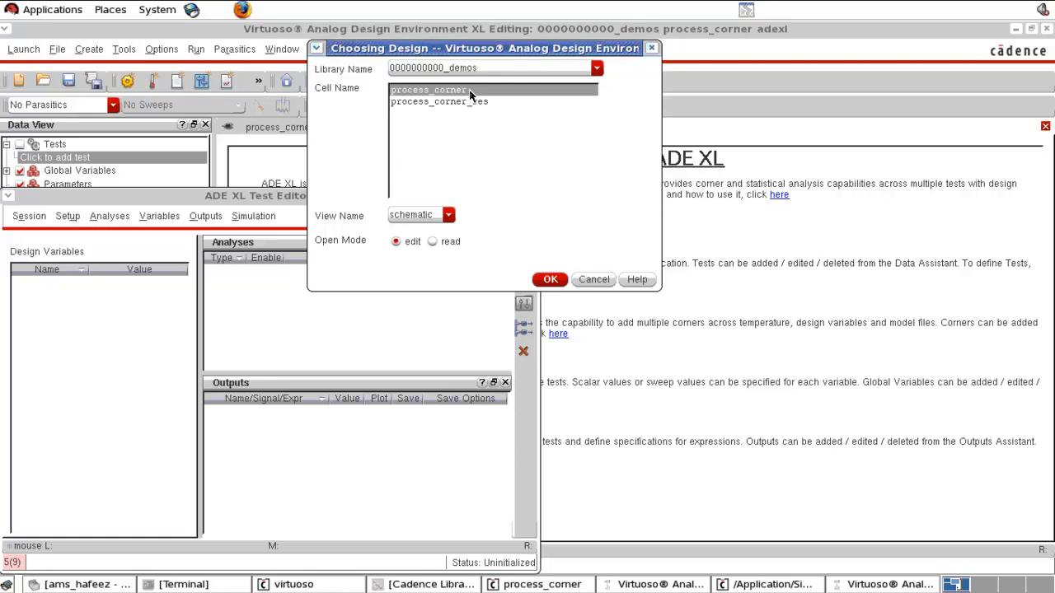
click(548, 281)
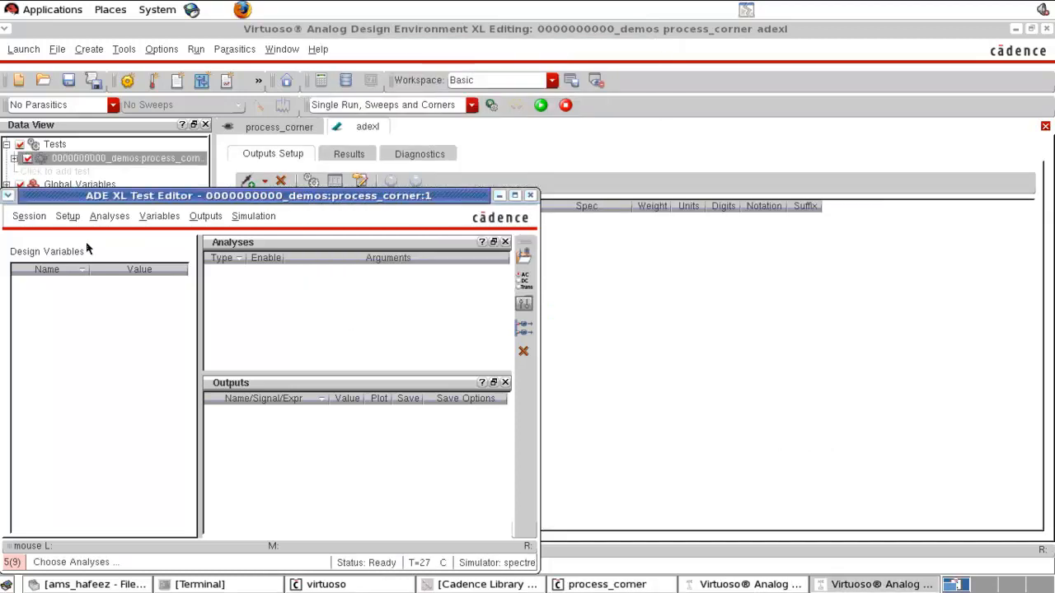
- Load the saved state_transfer state from ~/.artist_states into the ADE XL test editor
drag(156, 196, 268, 159)
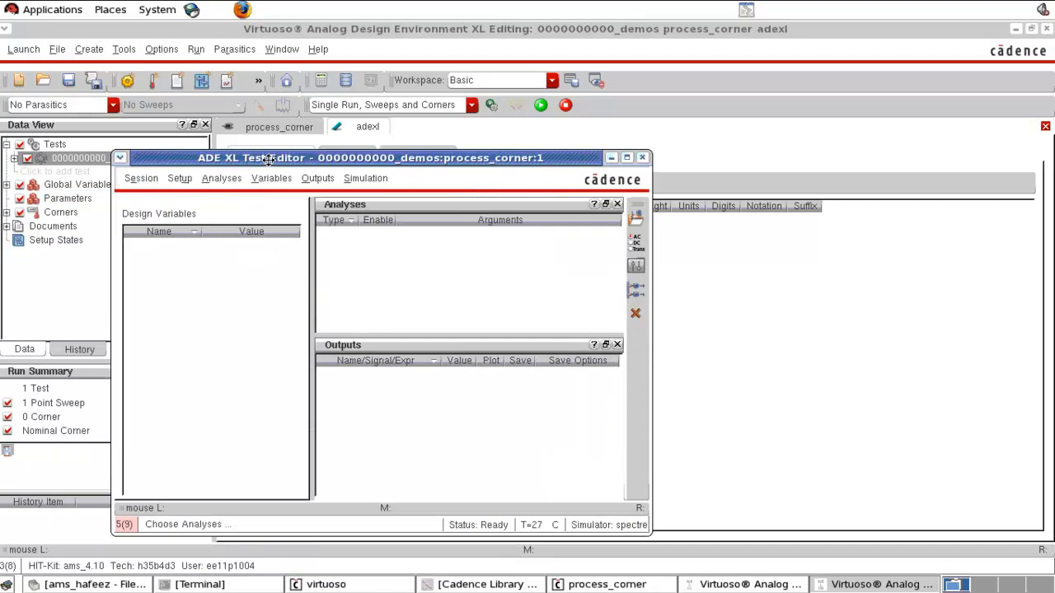
click(141, 178)
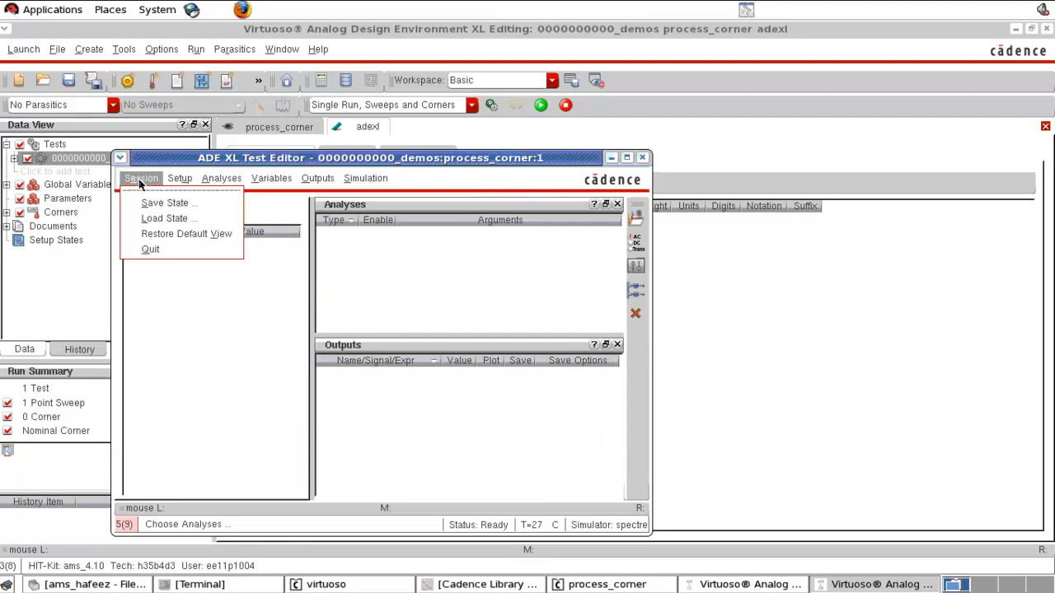
click(164, 218)
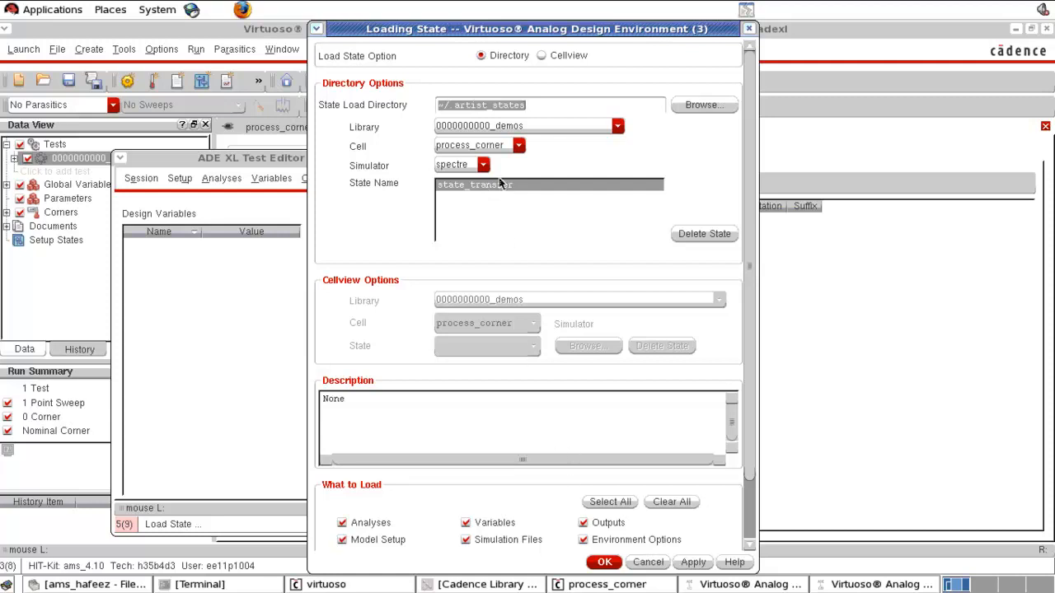
click(604, 562)
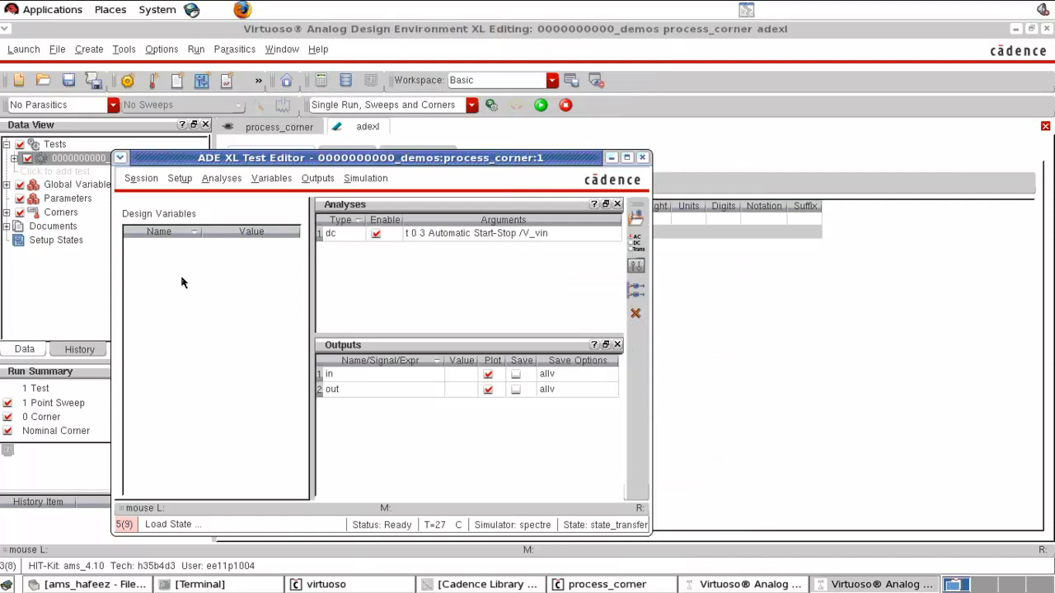
- Inspect the new test's details and compare its setup with the original ADE L session window
click(249, 30)
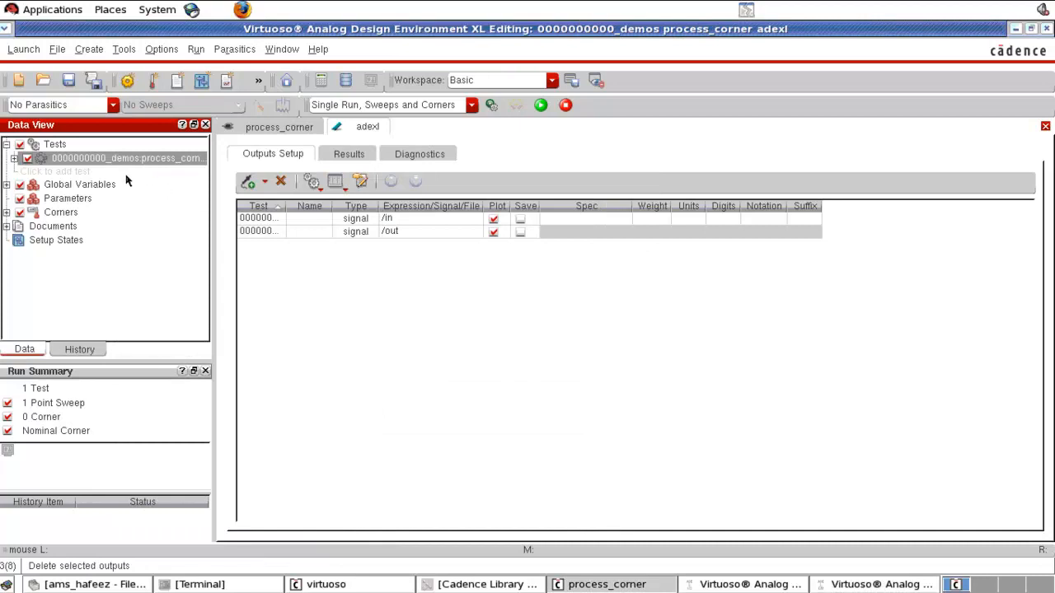
mouse_move(129, 165)
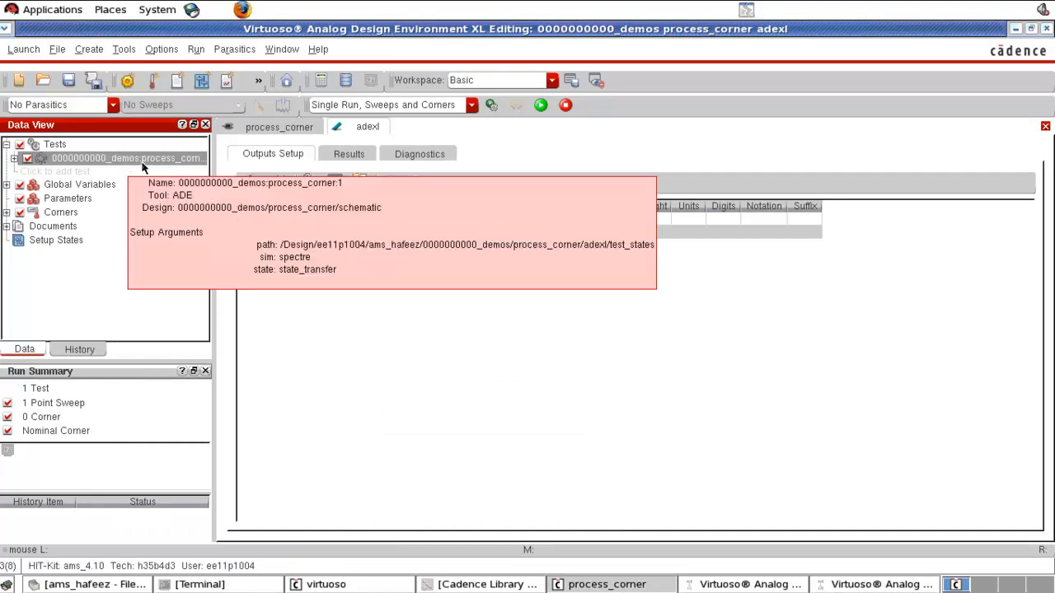
click(759, 587)
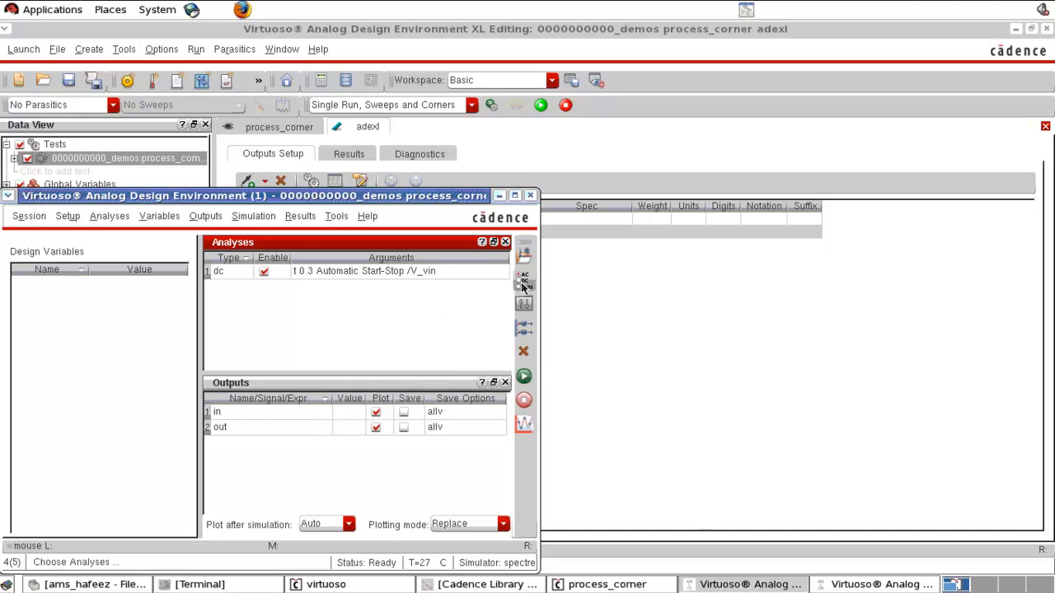
click(861, 584)
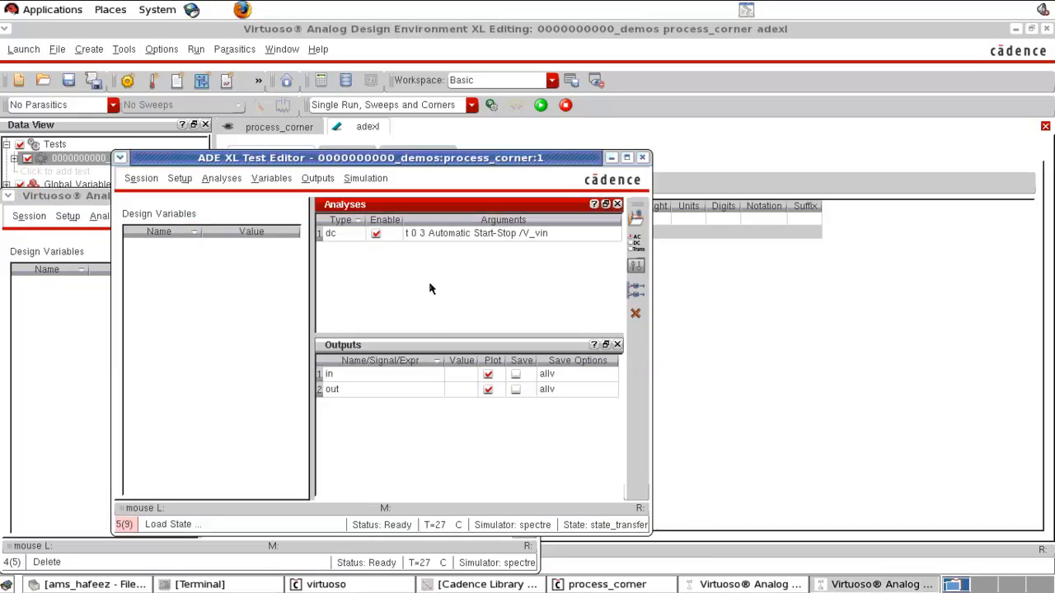
click(726, 320)
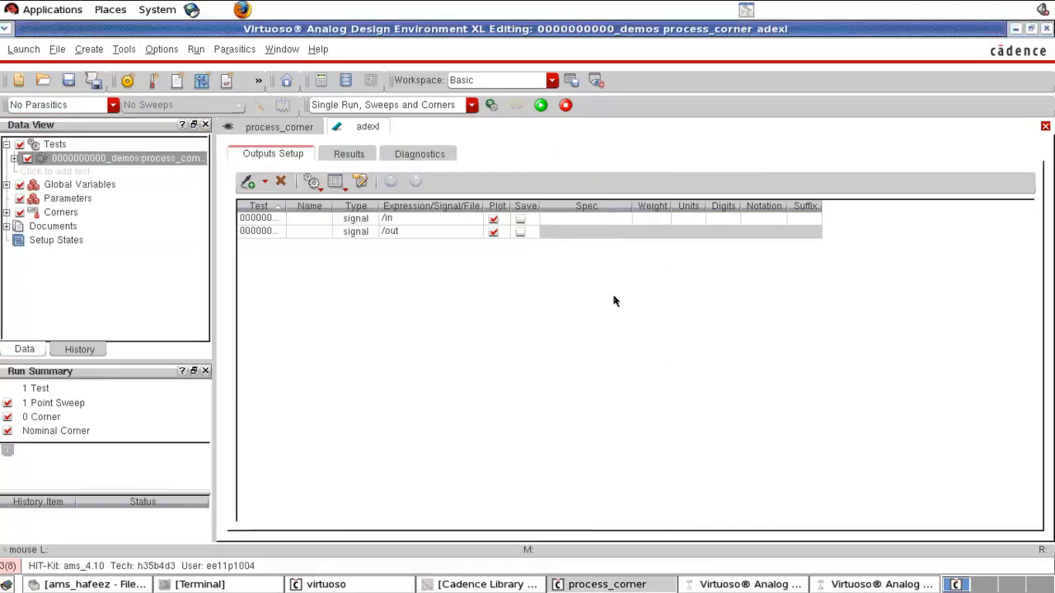
- Run the nominal simulation from ADE XL and close the resulting DC response waveform window
click(137, 245)
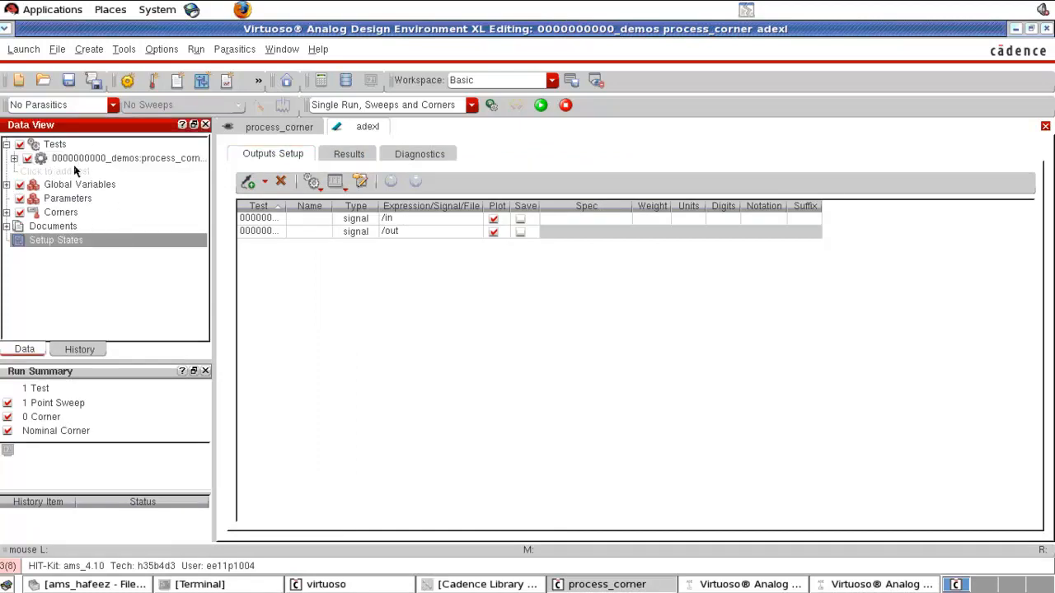
click(7, 212)
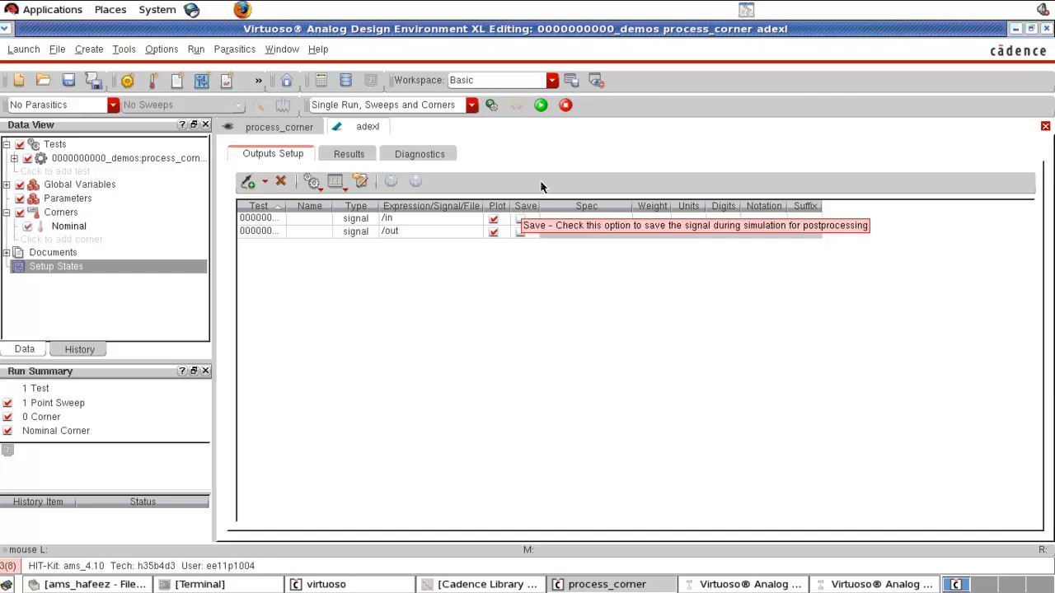
click(540, 106)
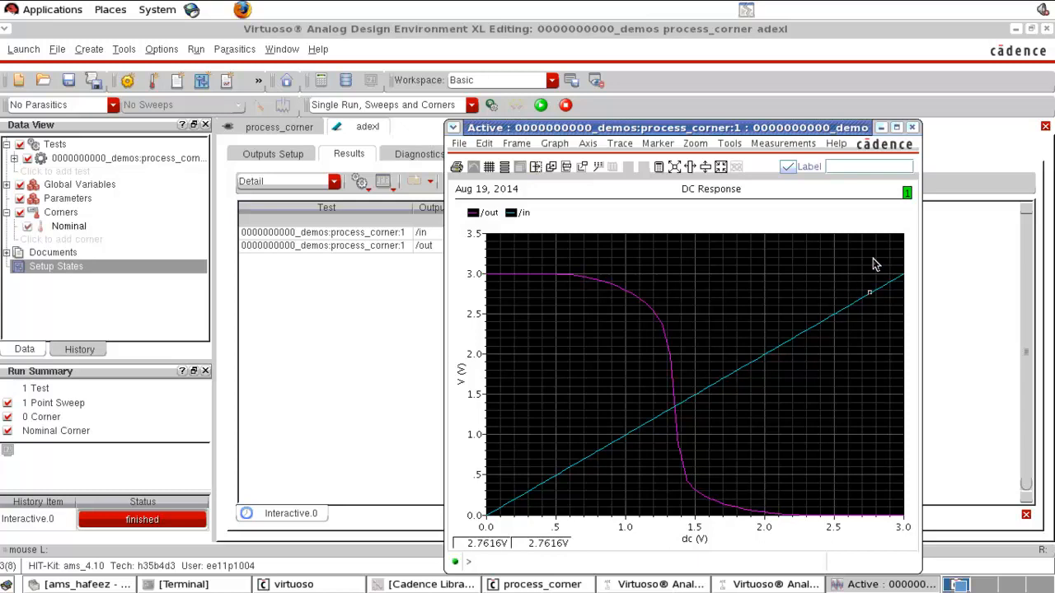
click(912, 129)
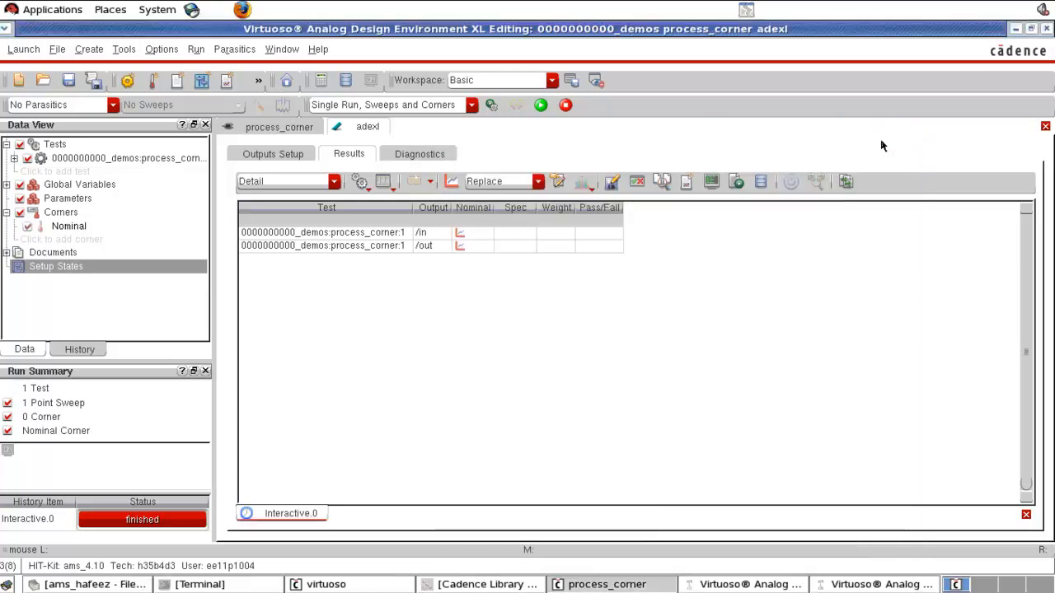
- Open the Corners Setup dialog to add a new corner
click(46, 239)
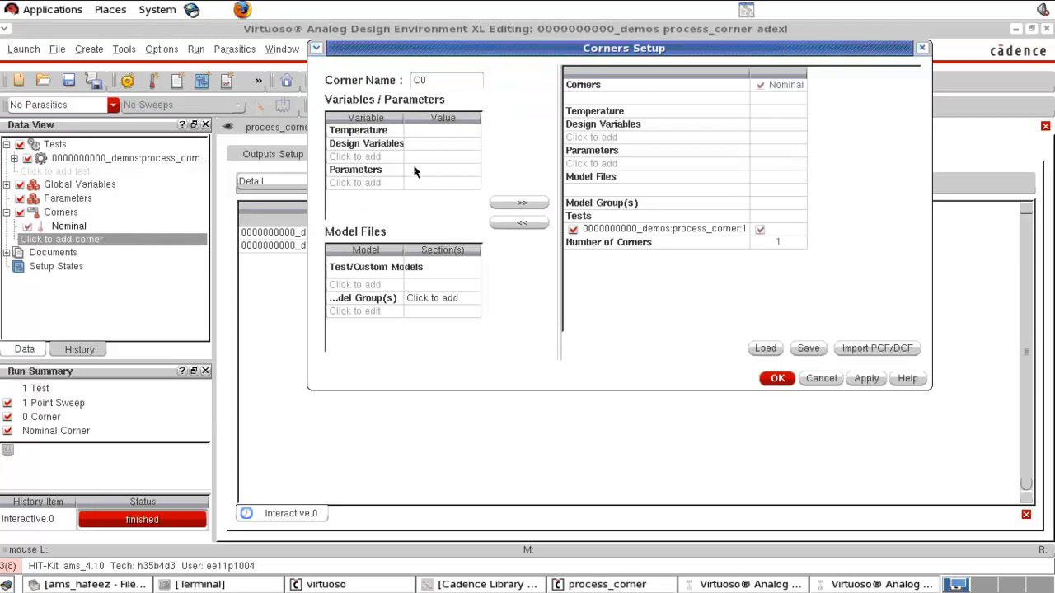
drag(524, 51, 525, 82)
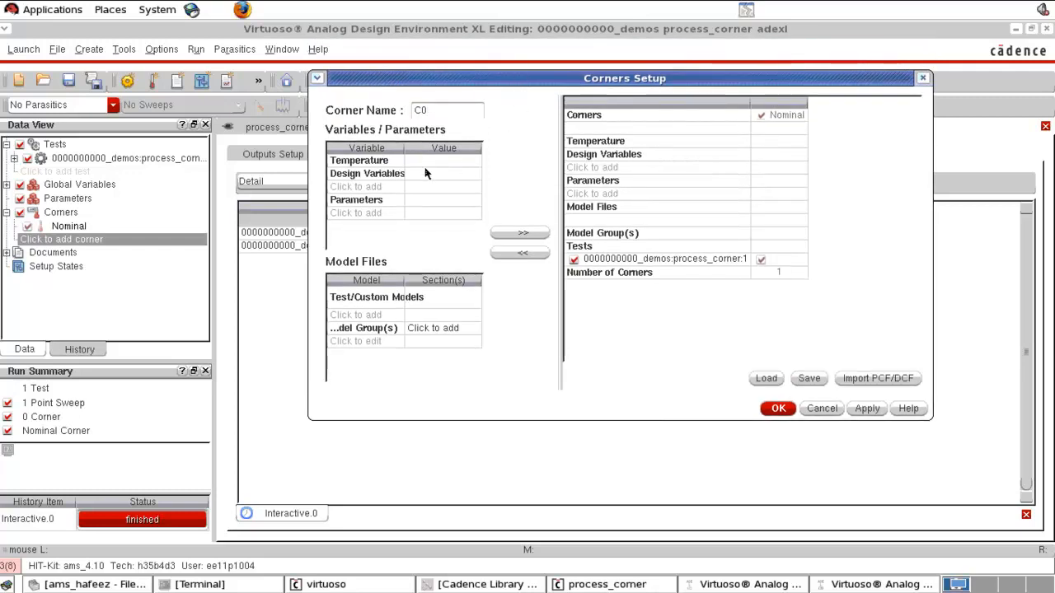
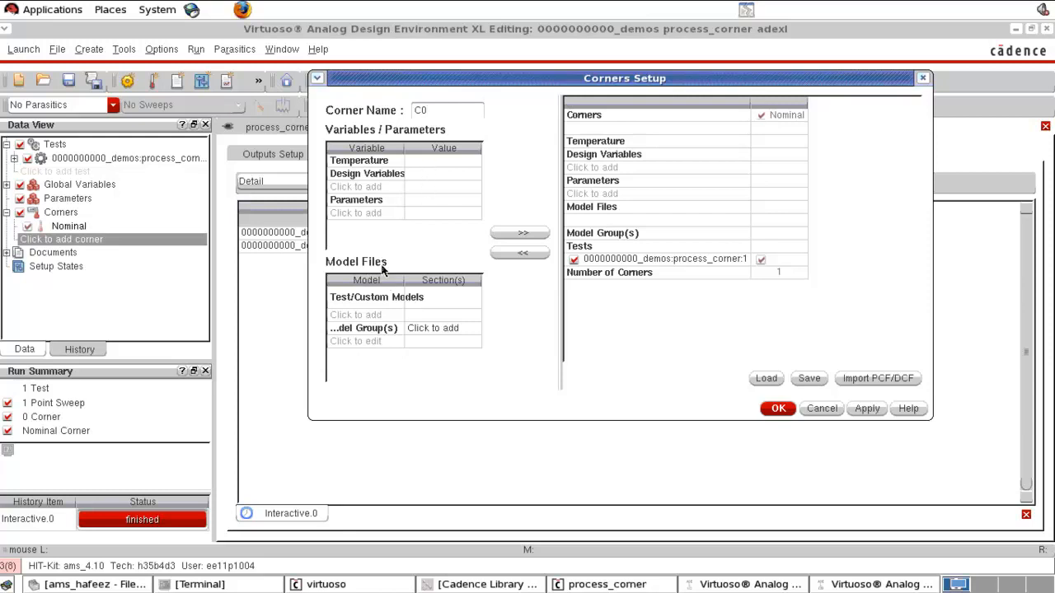
- Import the test's model files into the new corner and keep only cmos53.scs enabled
double_click(408, 302)
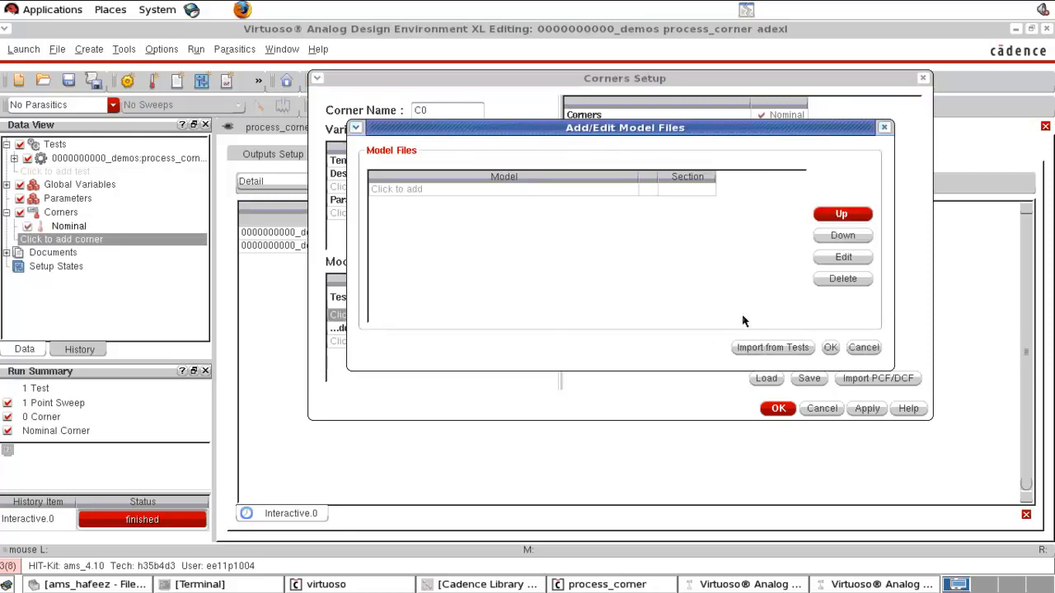
click(758, 348)
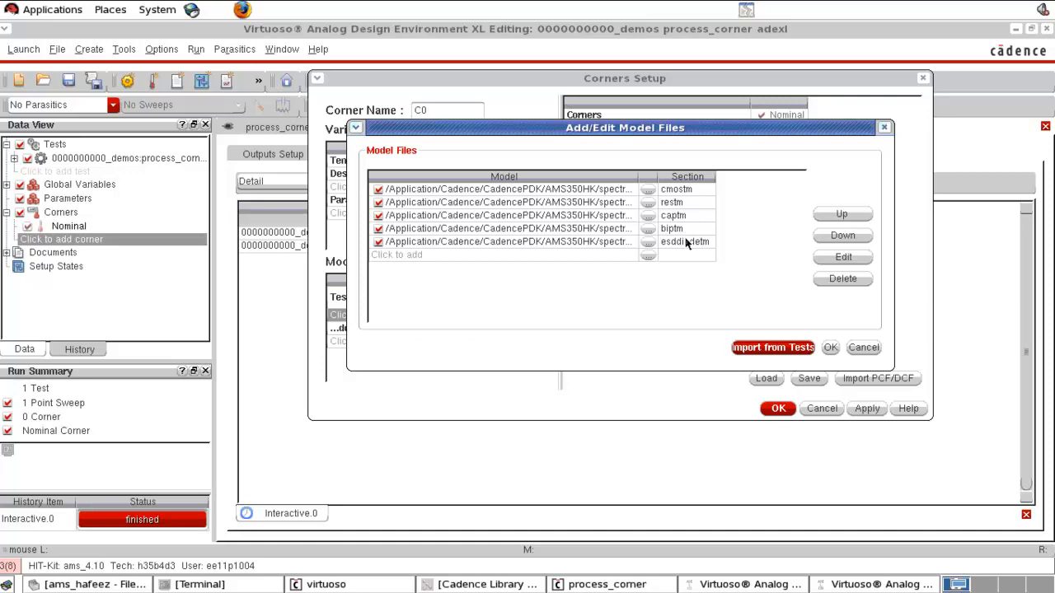
click(379, 203)
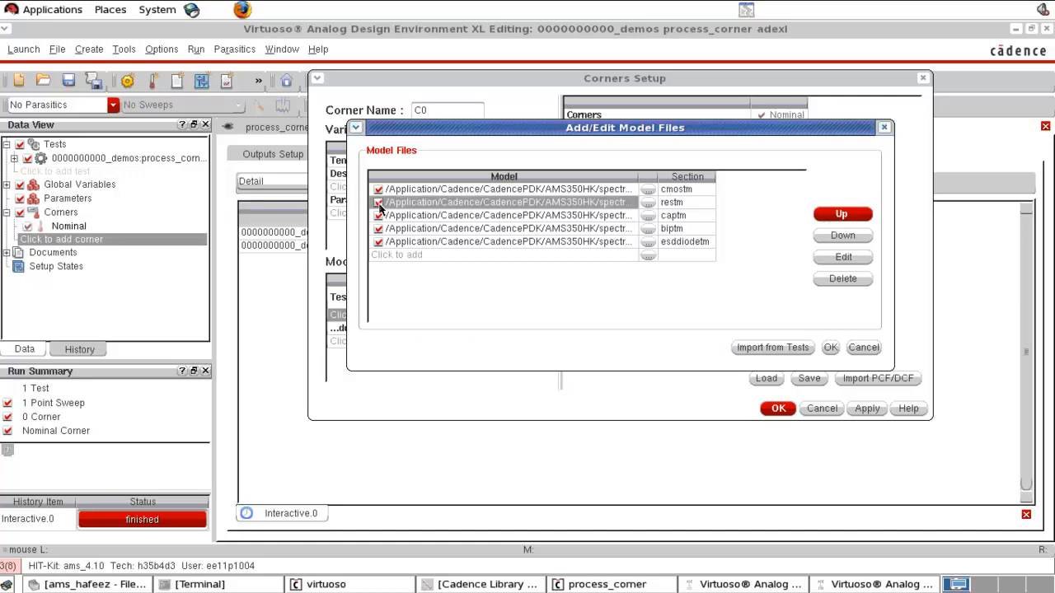
click(378, 216)
click(378, 229)
click(378, 242)
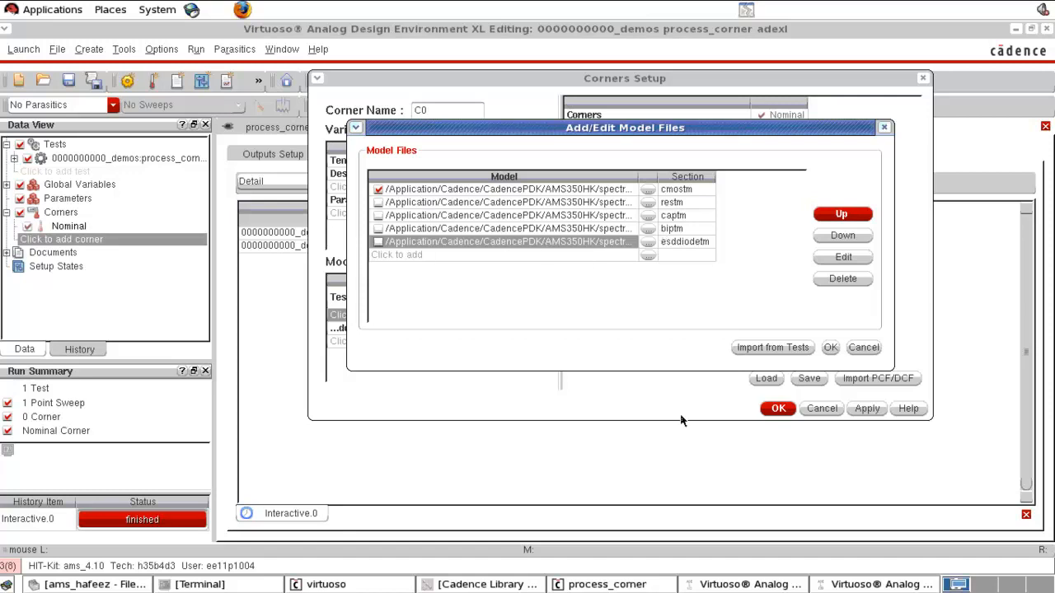
click(830, 348)
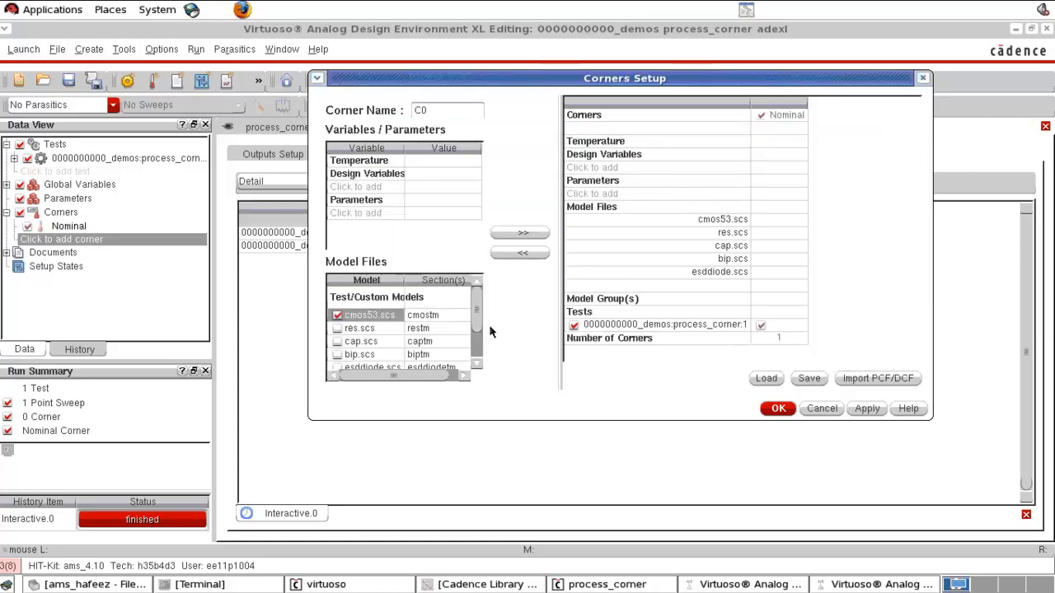
- Set the cmos53.scs section to cmoswo and add it as corner C0
click(453, 318)
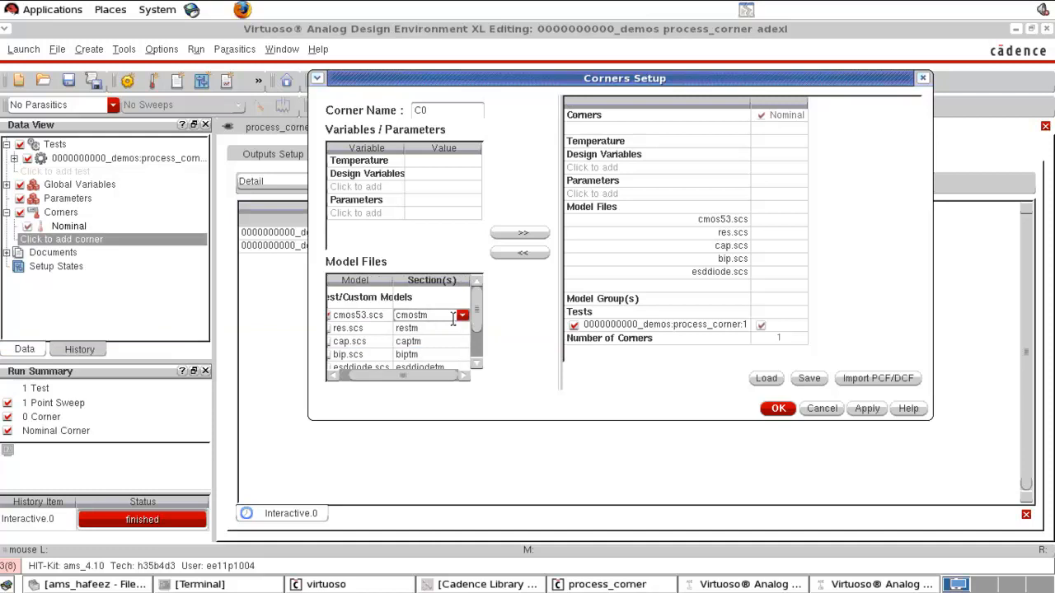
click(463, 316)
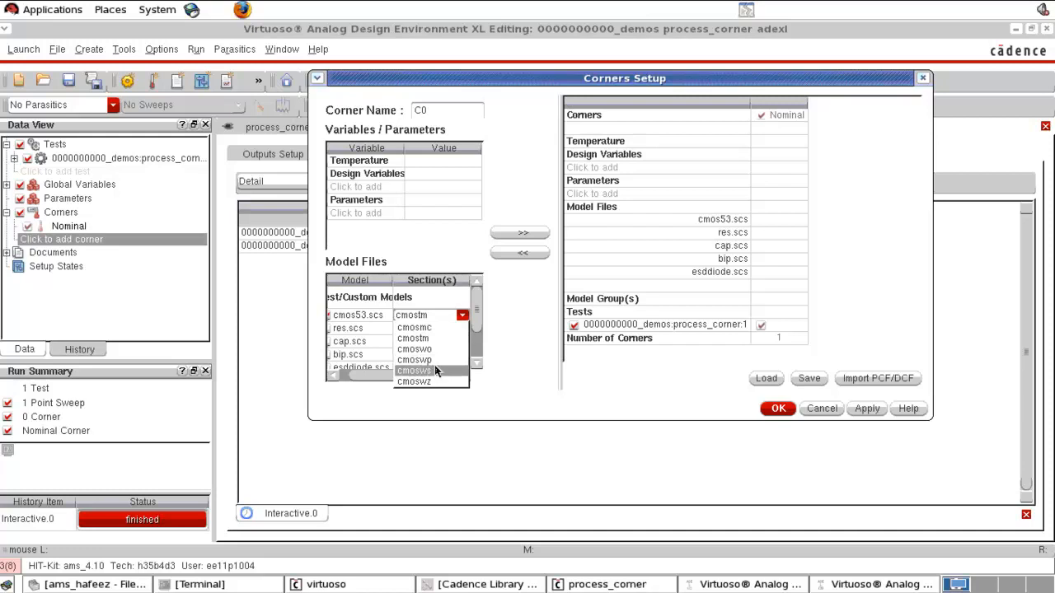
click(435, 353)
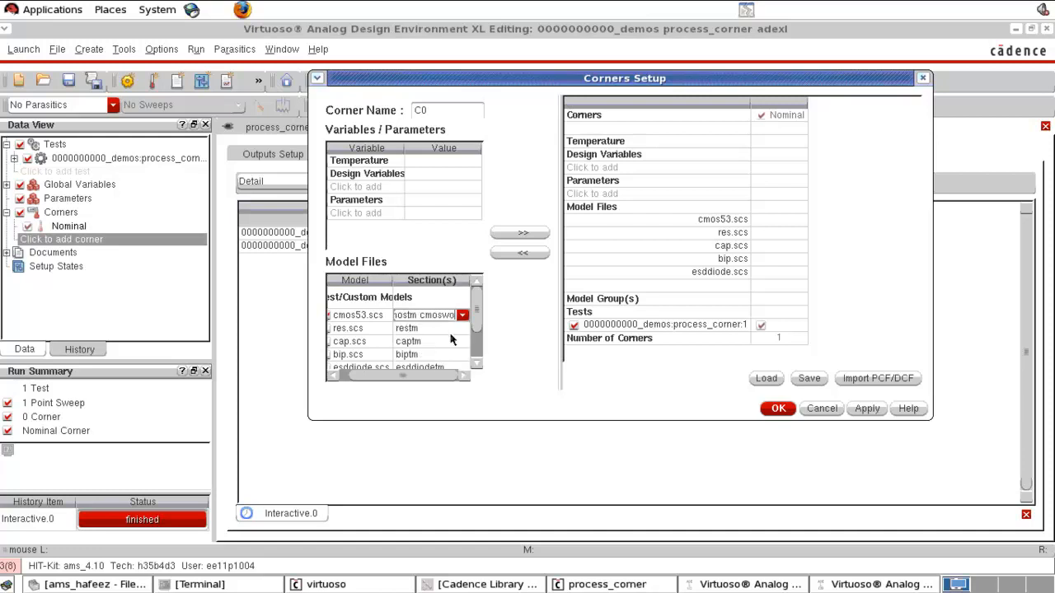
drag(417, 315, 375, 317)
key(BackSpace)
click(521, 235)
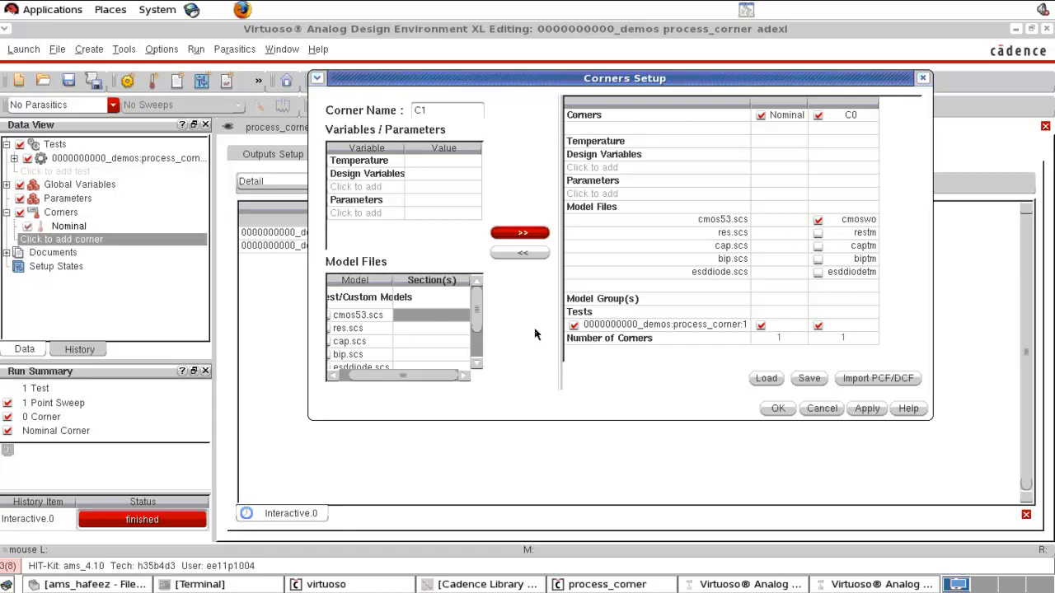
- Set the cmos53.scs section to cmoswp and add it as corner C1
click(418, 317)
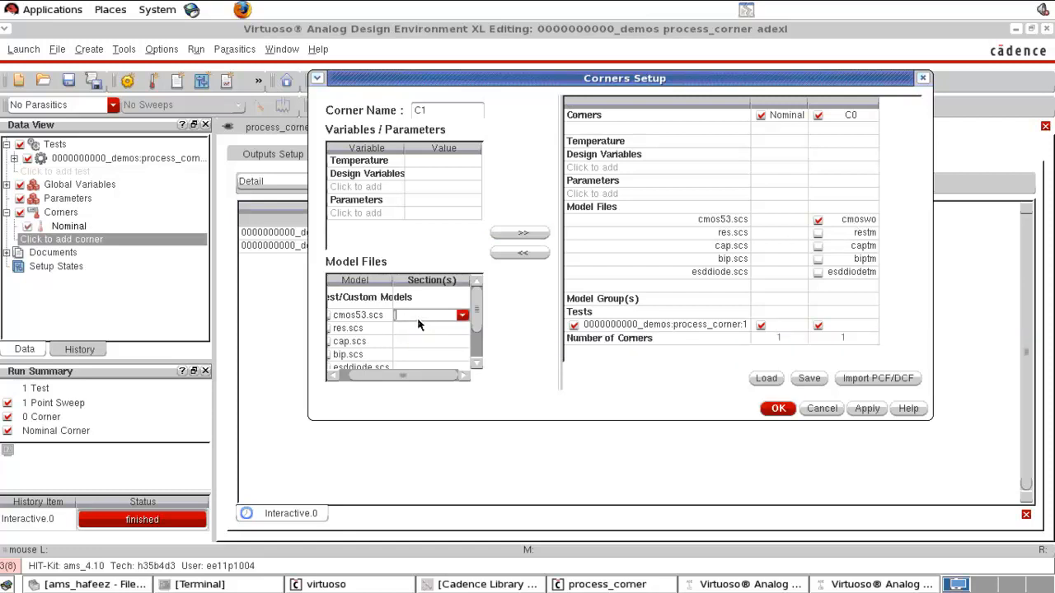
click(462, 318)
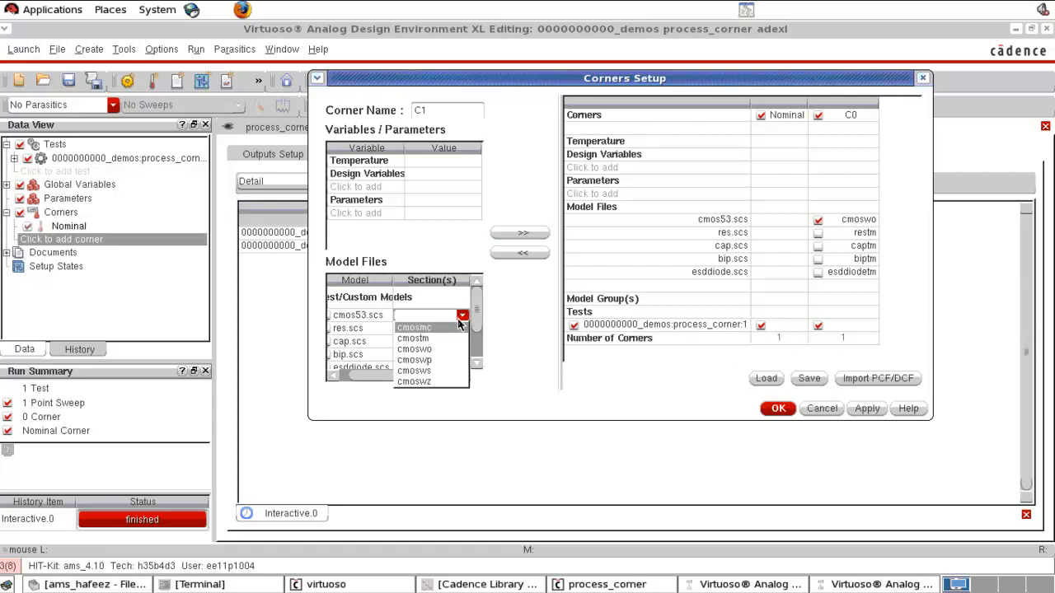
click(441, 361)
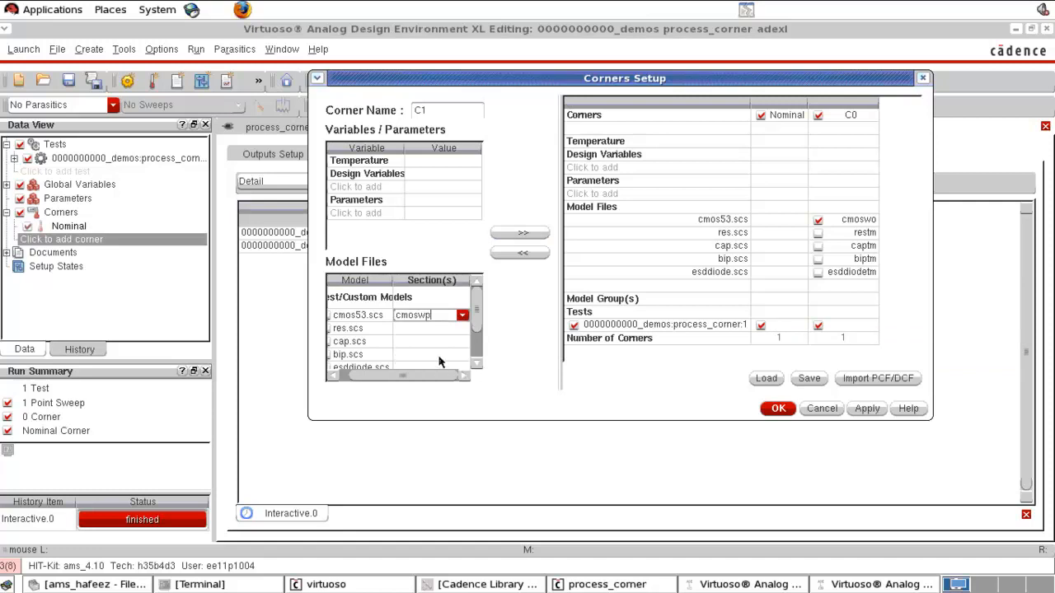
click(529, 234)
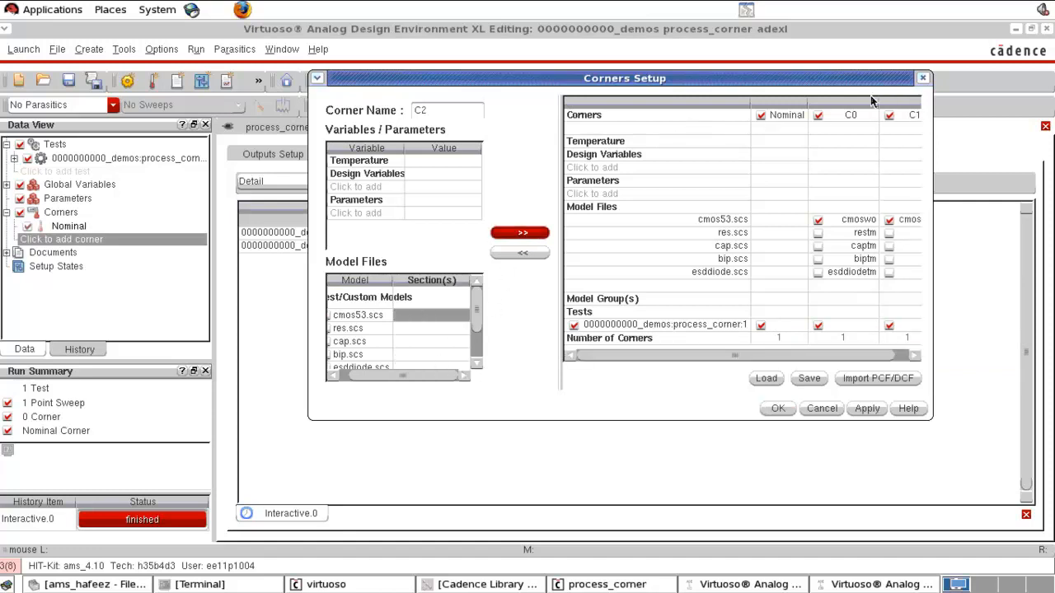
- Set the cmos53.scs section to cmosws and add it as corner C2
drag(813, 75, 571, 55)
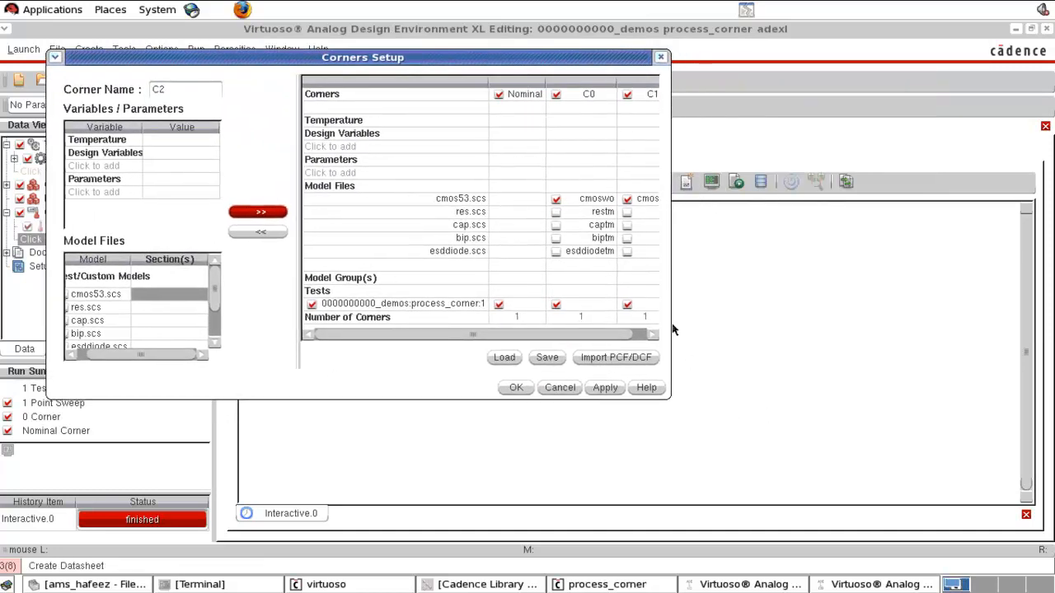
drag(672, 329, 985, 342)
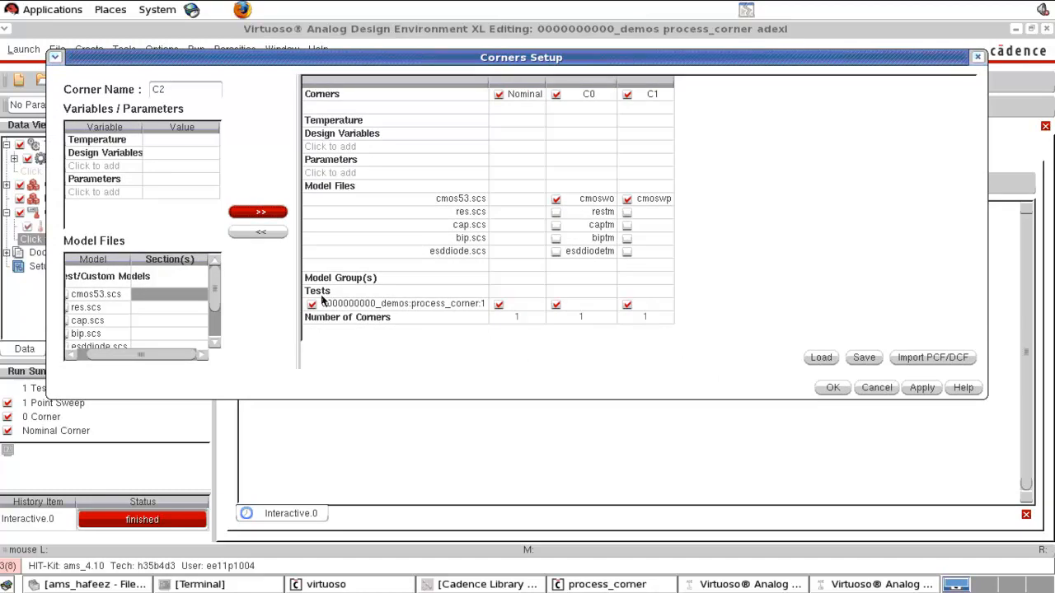
click(196, 297)
click(200, 297)
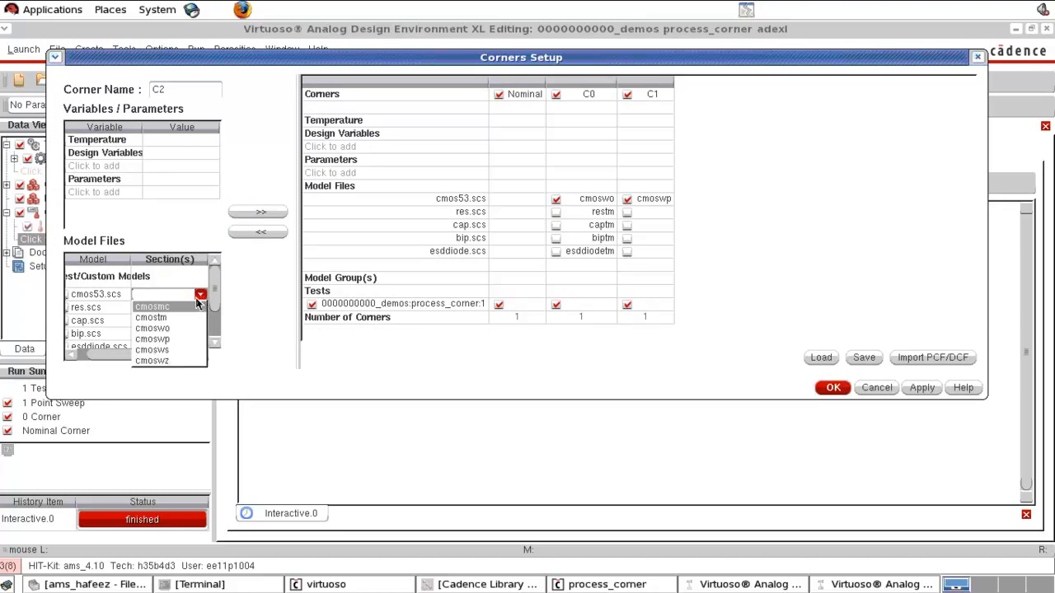
click(170, 350)
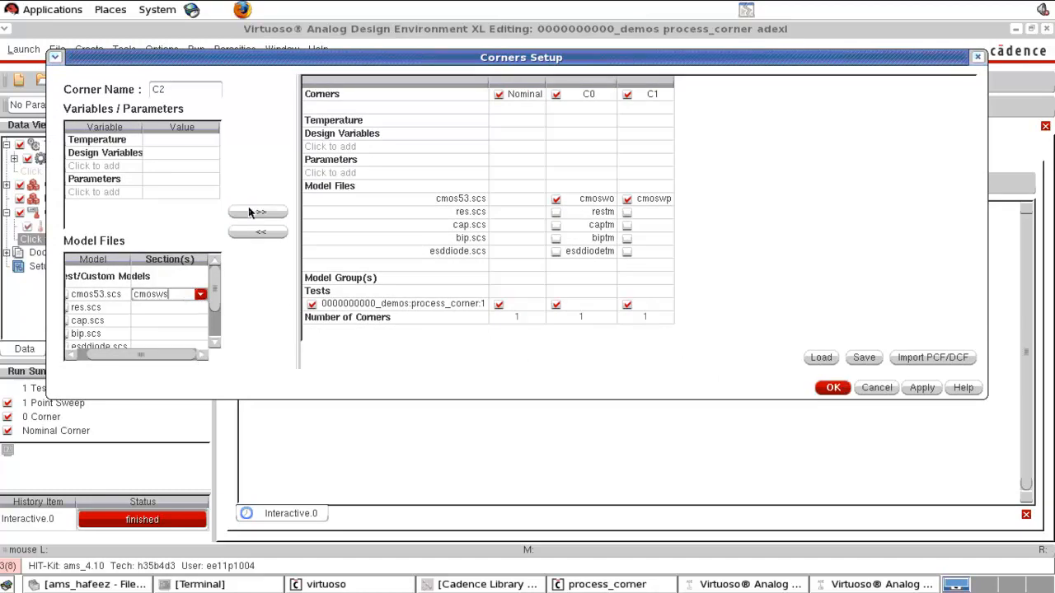
click(253, 213)
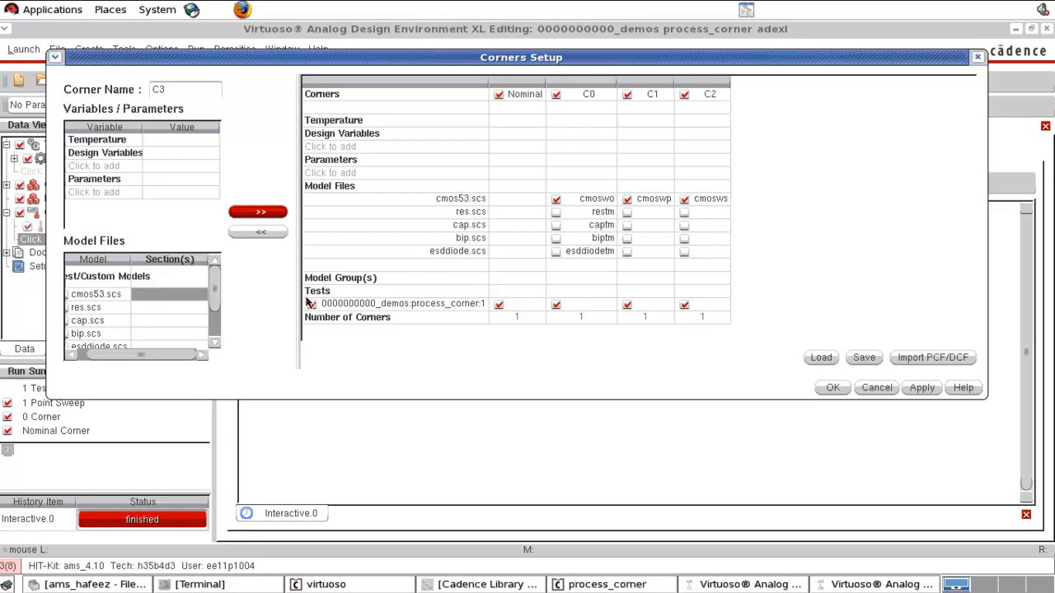
- Set the cmos53.scs section to cmoswz, add it as corner C3, and confirm the corners setup
click(200, 299)
click(200, 296)
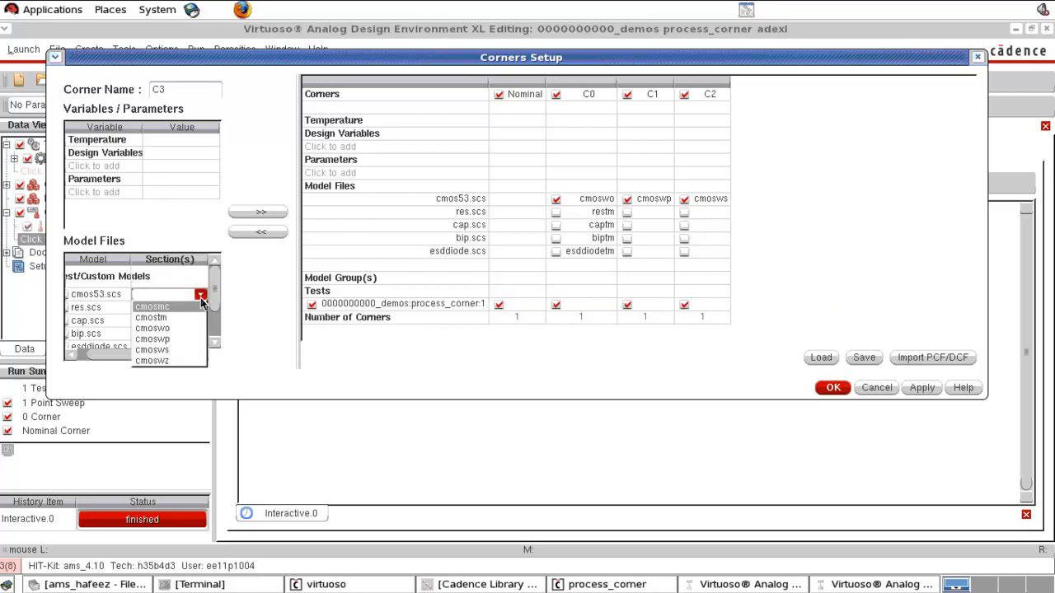
click(172, 362)
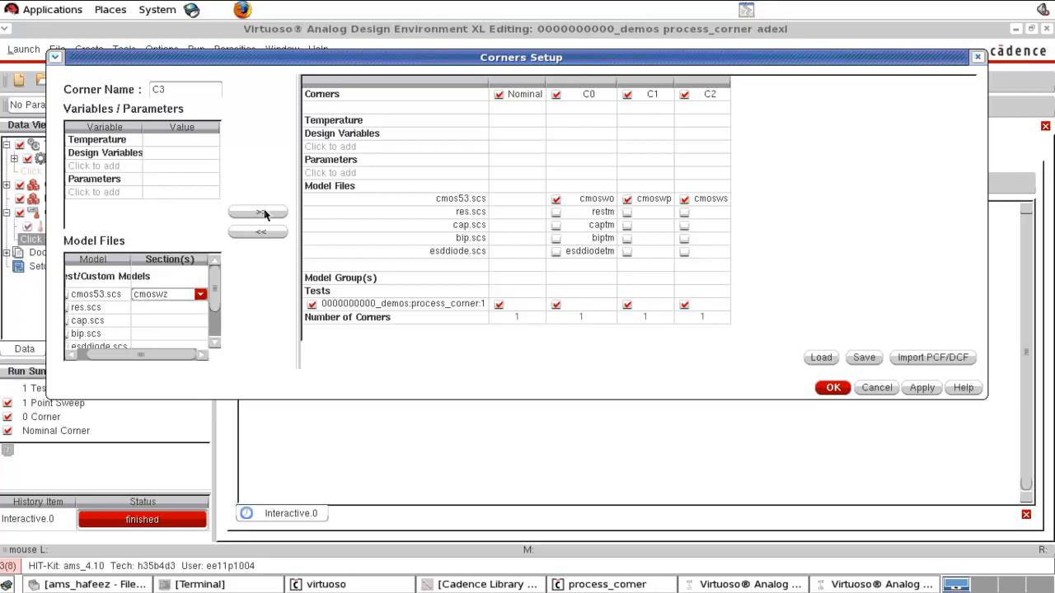
click(265, 212)
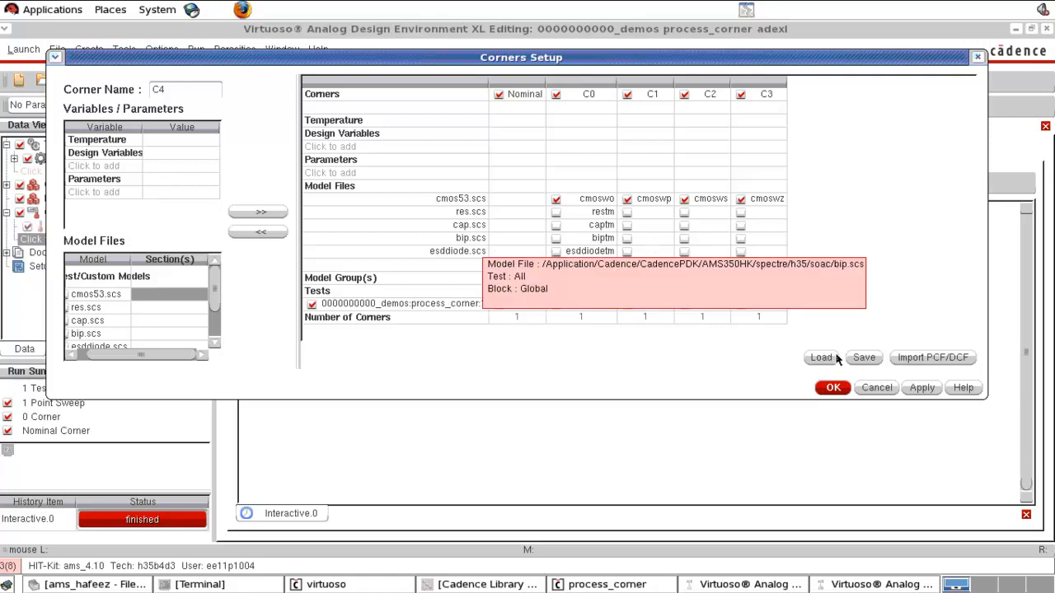
click(833, 388)
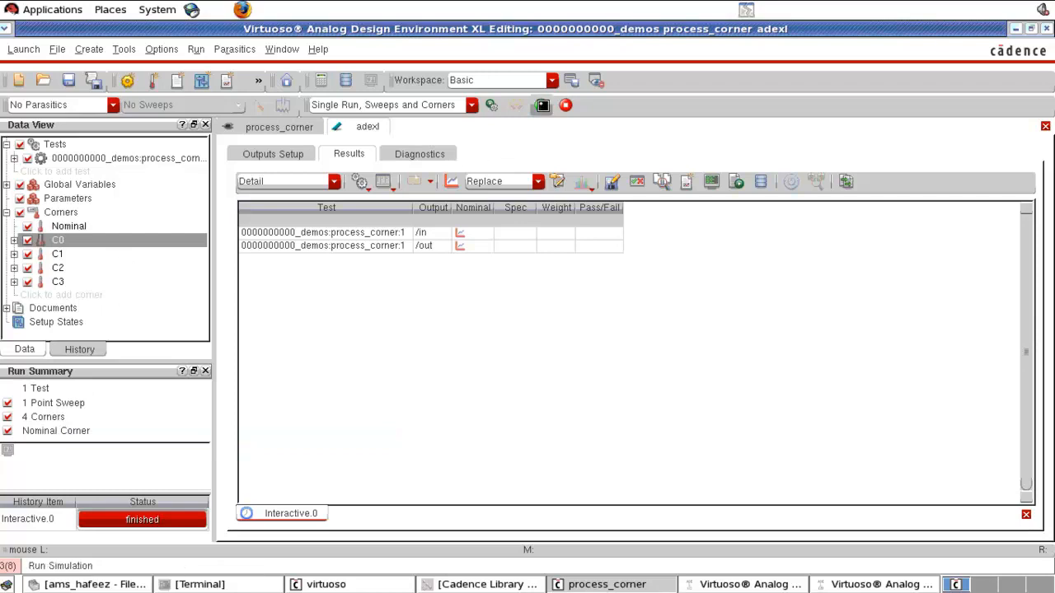
- Run the simulation over the nominal and all four corners and maximize the DC response waveform window
click(541, 105)
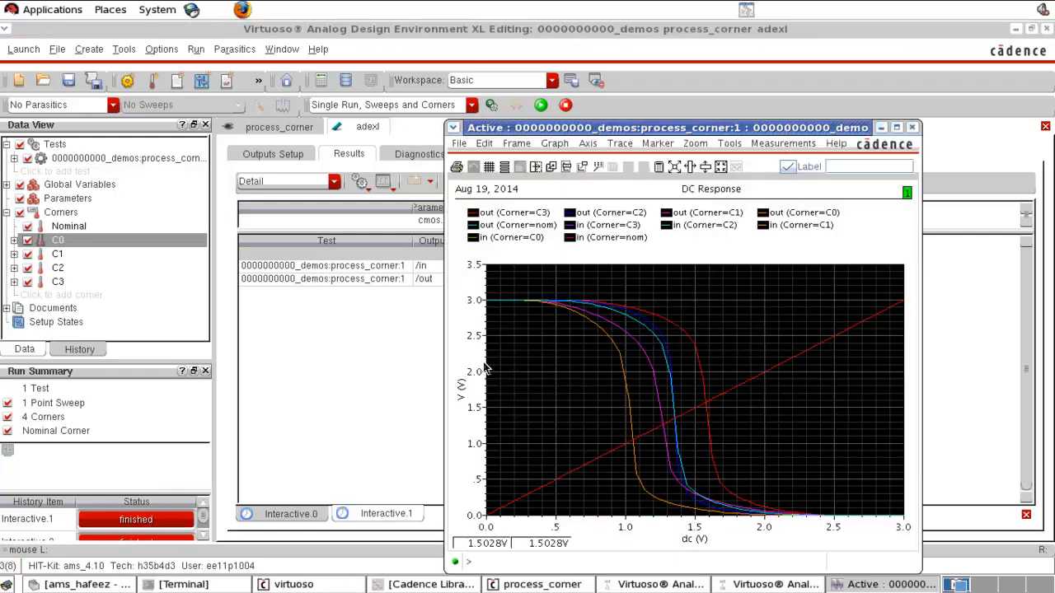
click(897, 128)
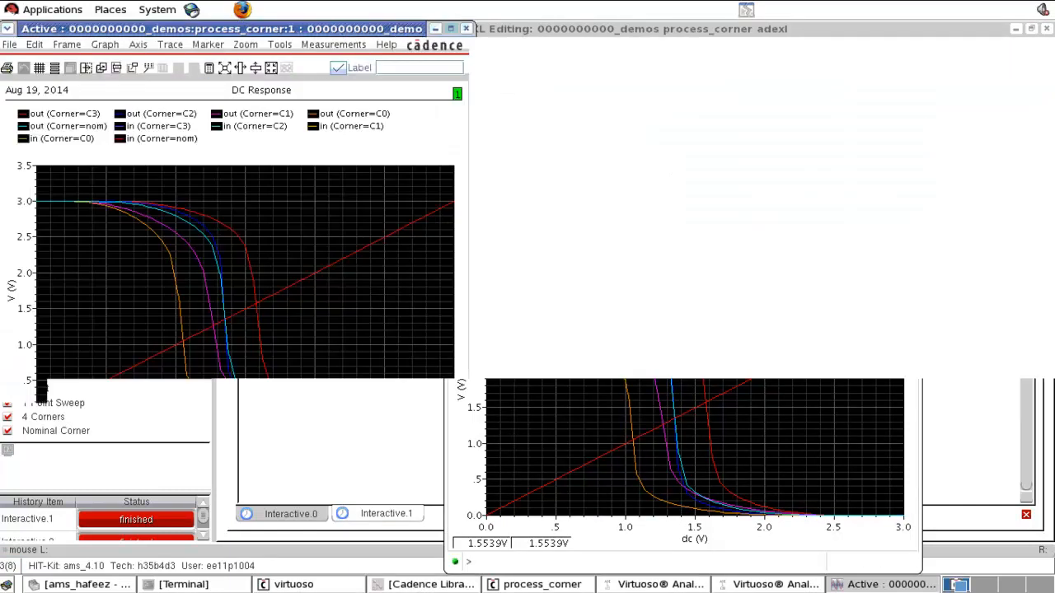
click(693, 322)
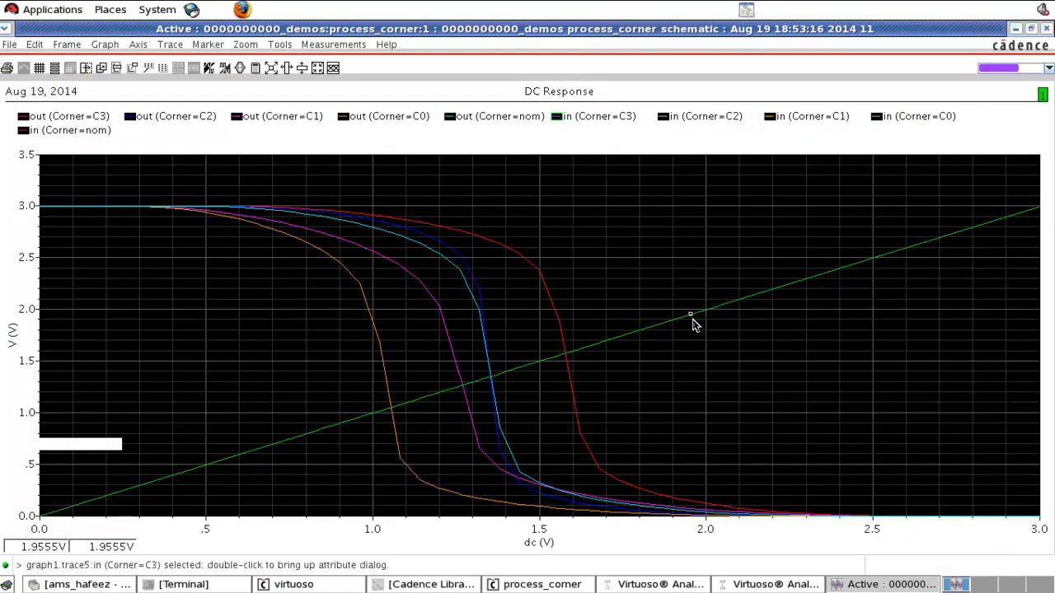
- Select the individual corner output traces to compare the transfer curves
click(371, 326)
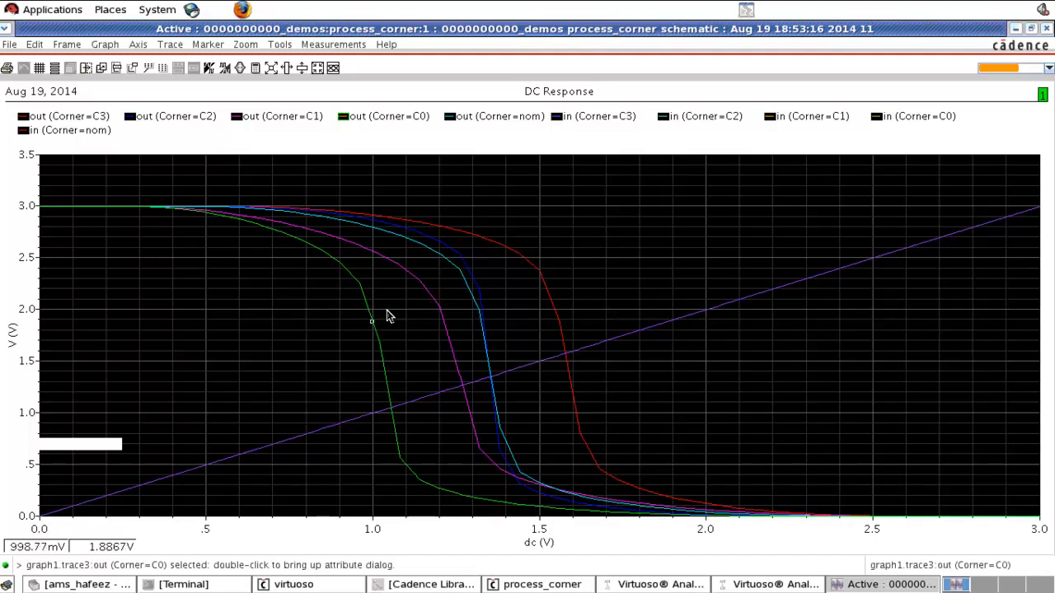
click(415, 285)
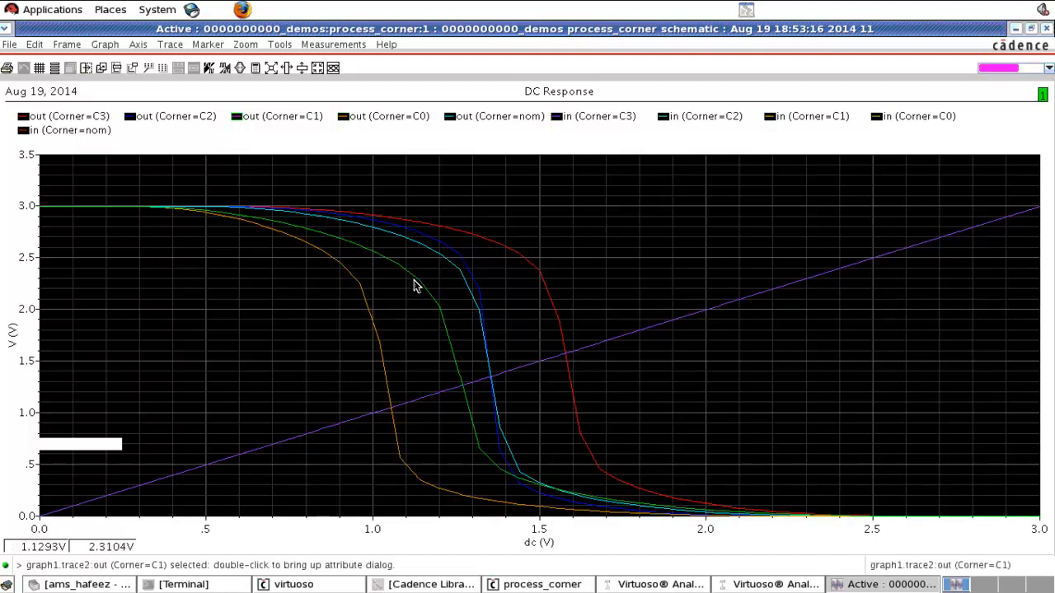
click(441, 265)
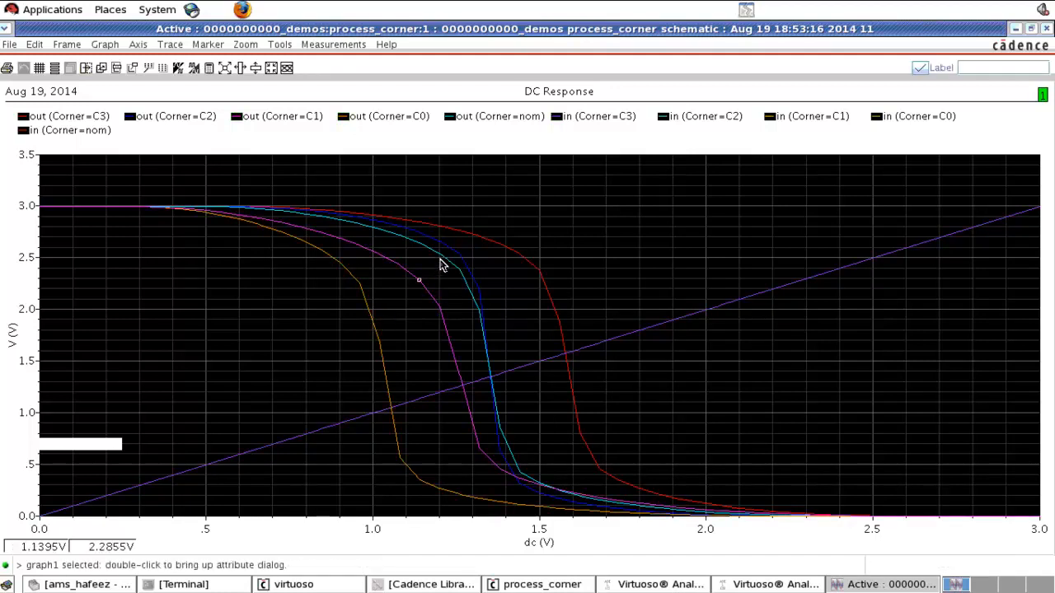
click(441, 265)
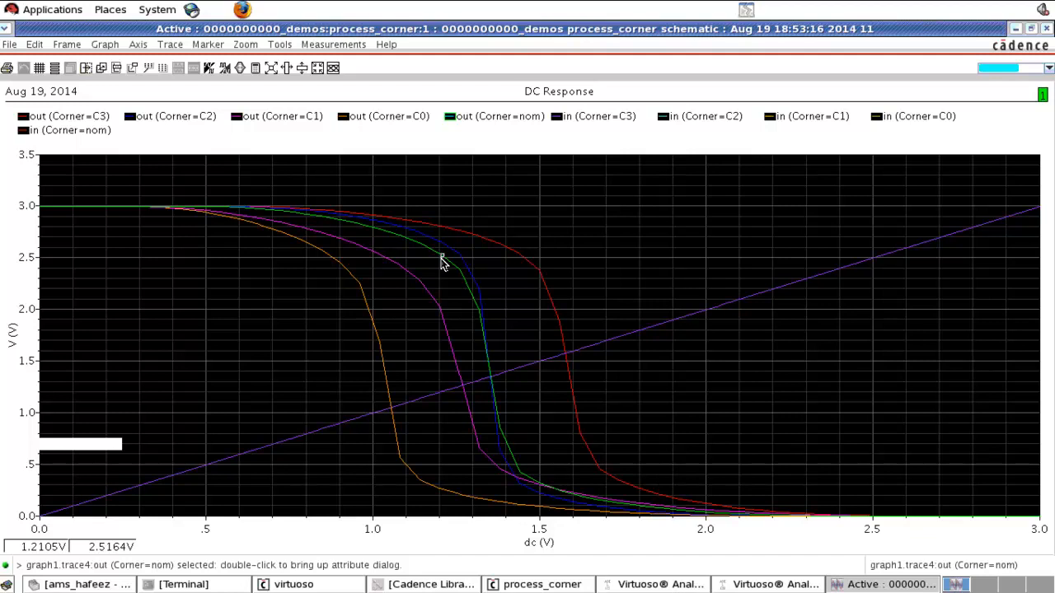
click(447, 253)
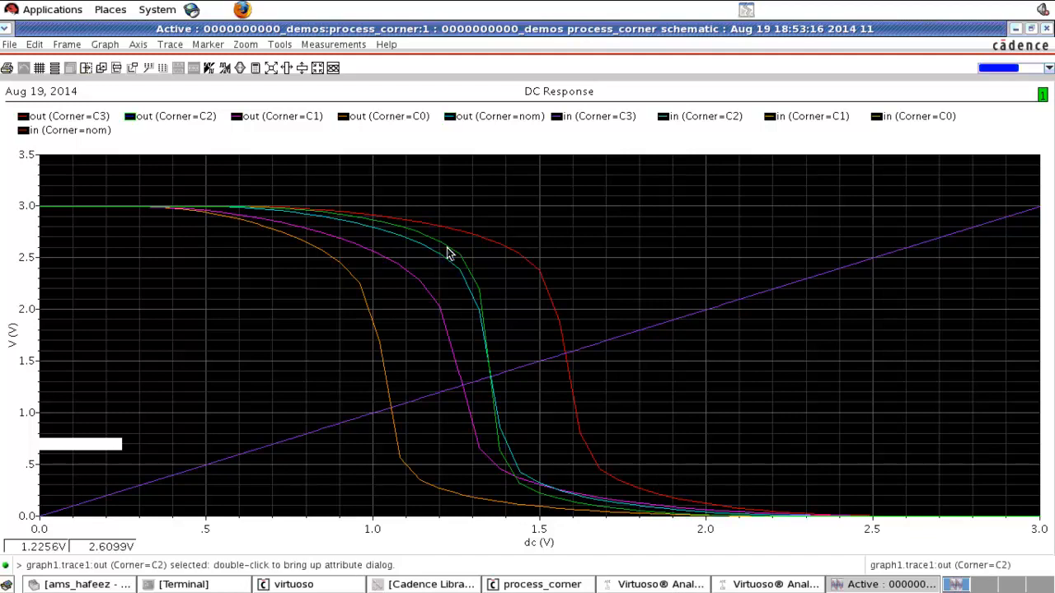
click(367, 308)
click(415, 277)
click(401, 314)
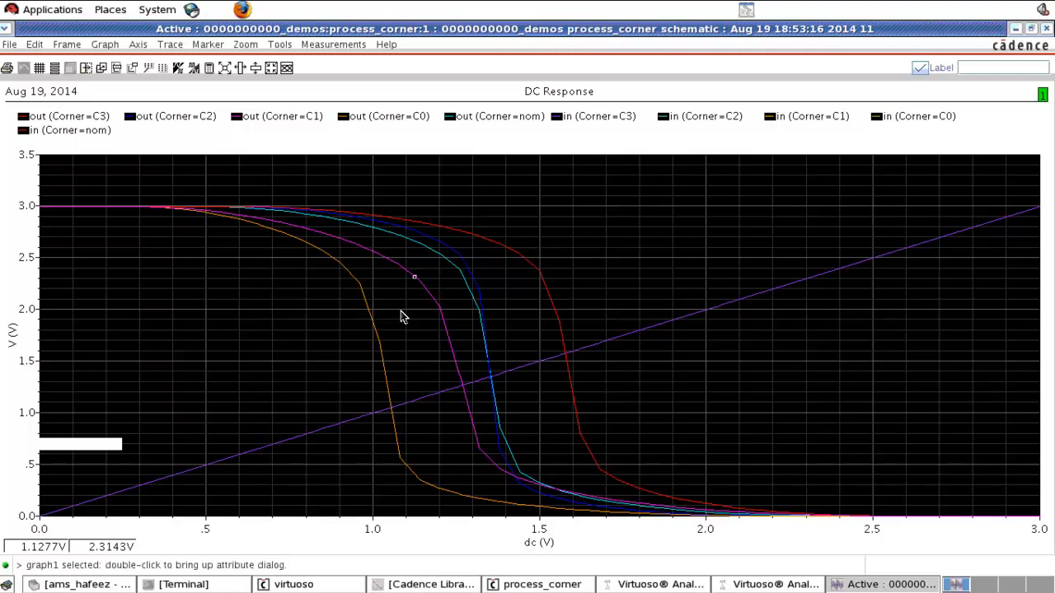
- Close the waveform and ADE XL windows and return to the ADE L session window
click(1047, 29)
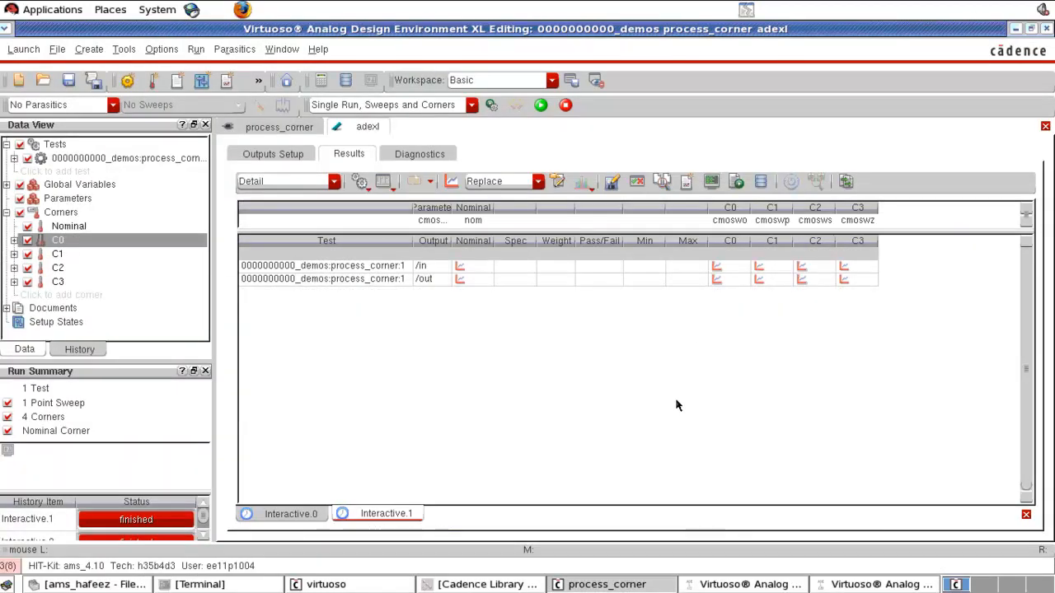
click(1047, 29)
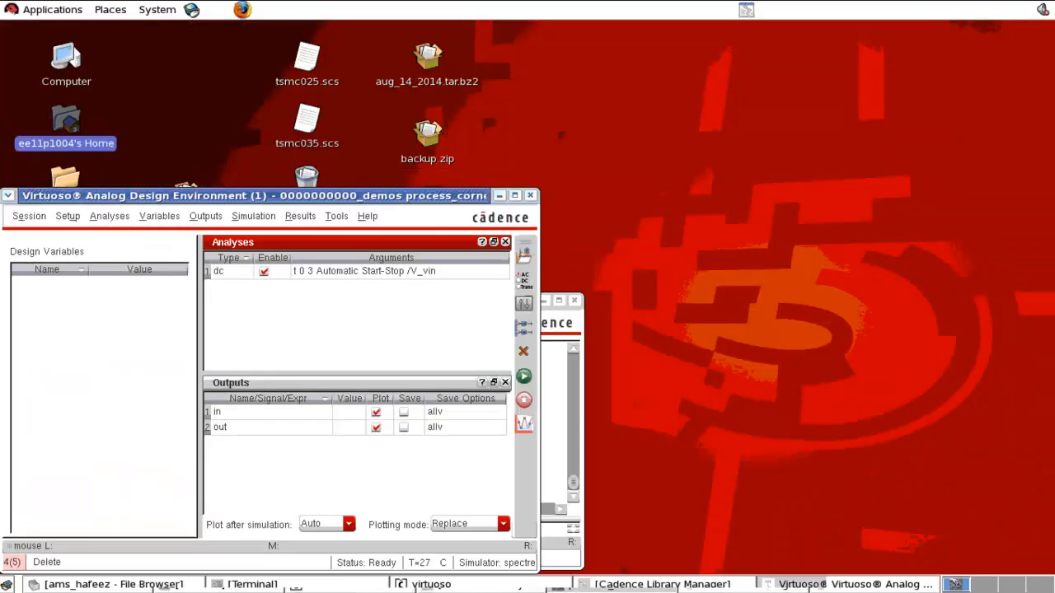
click(721, 584)
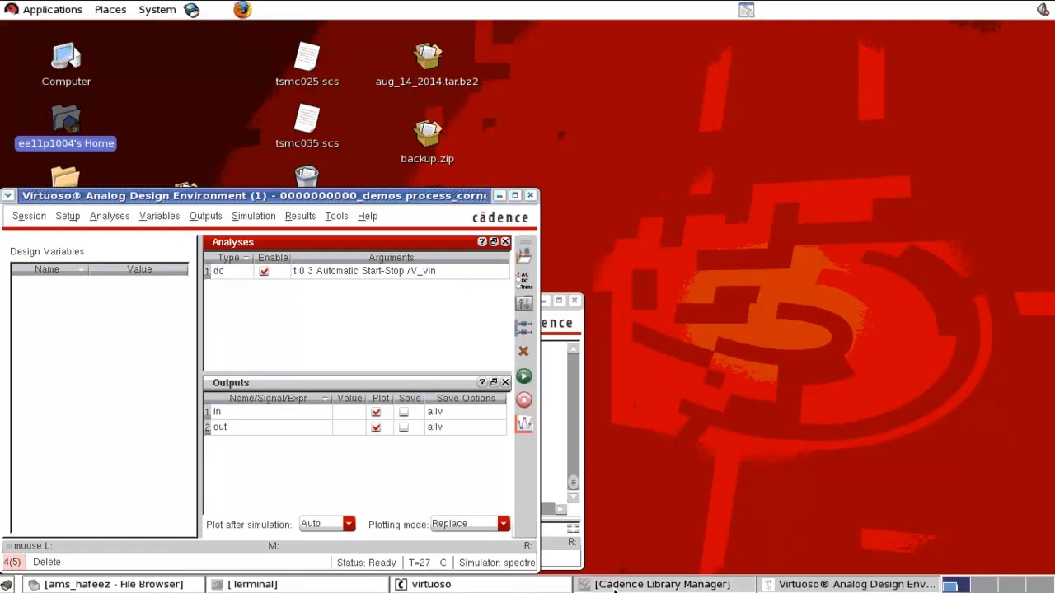
click(789, 584)
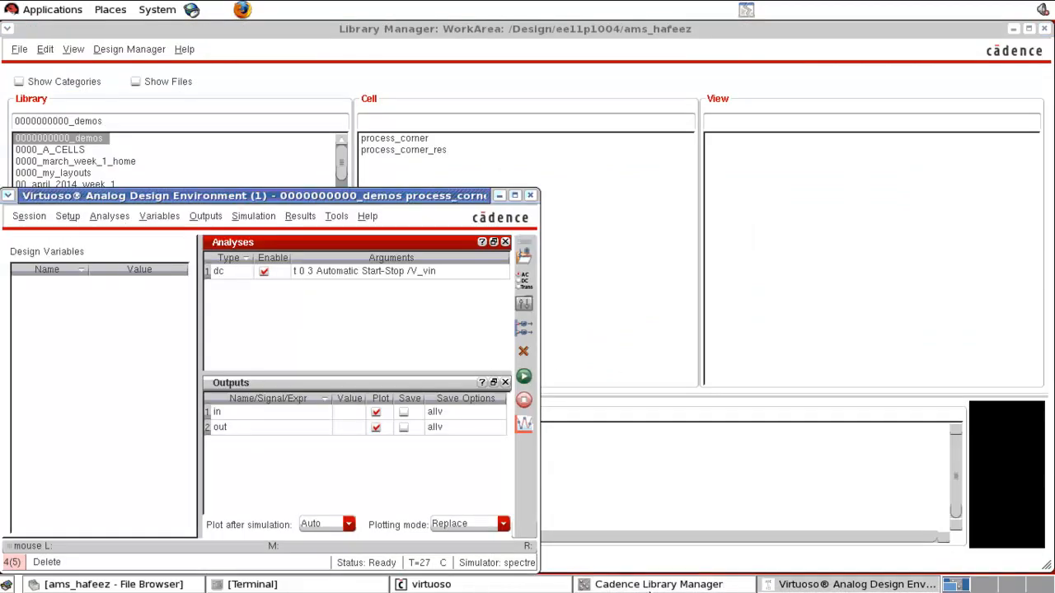
- Open the process_corner schematic from the ADE L session and maximize its window
click(649, 585)
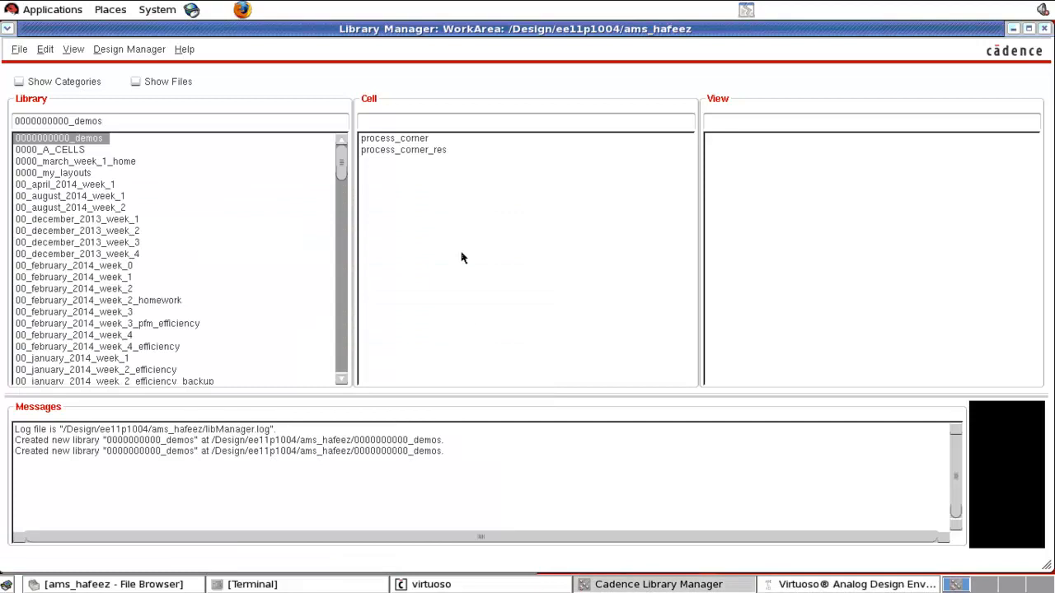
click(419, 141)
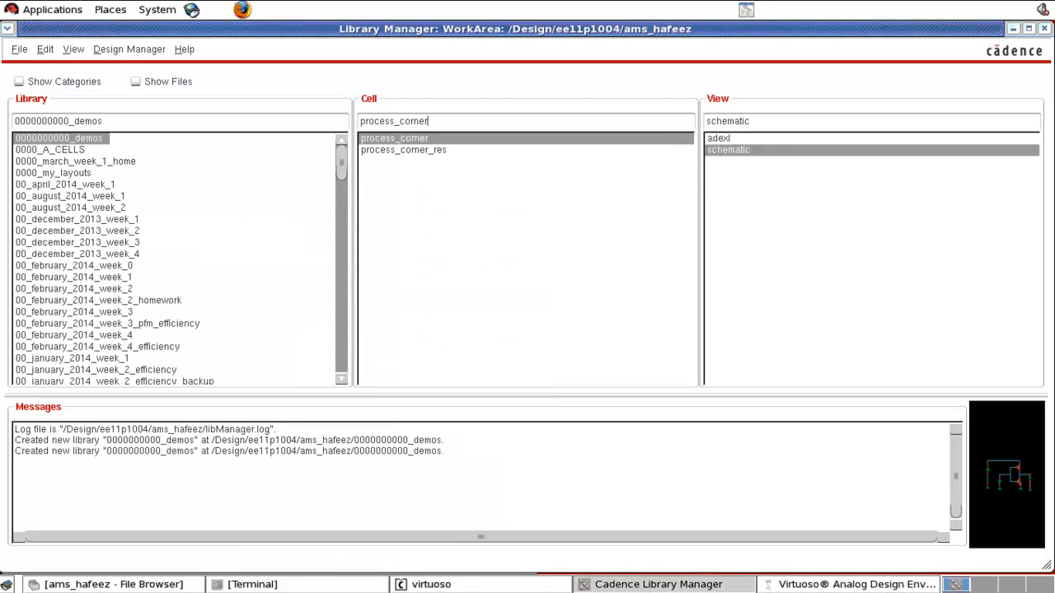
click(824, 584)
click(40, 220)
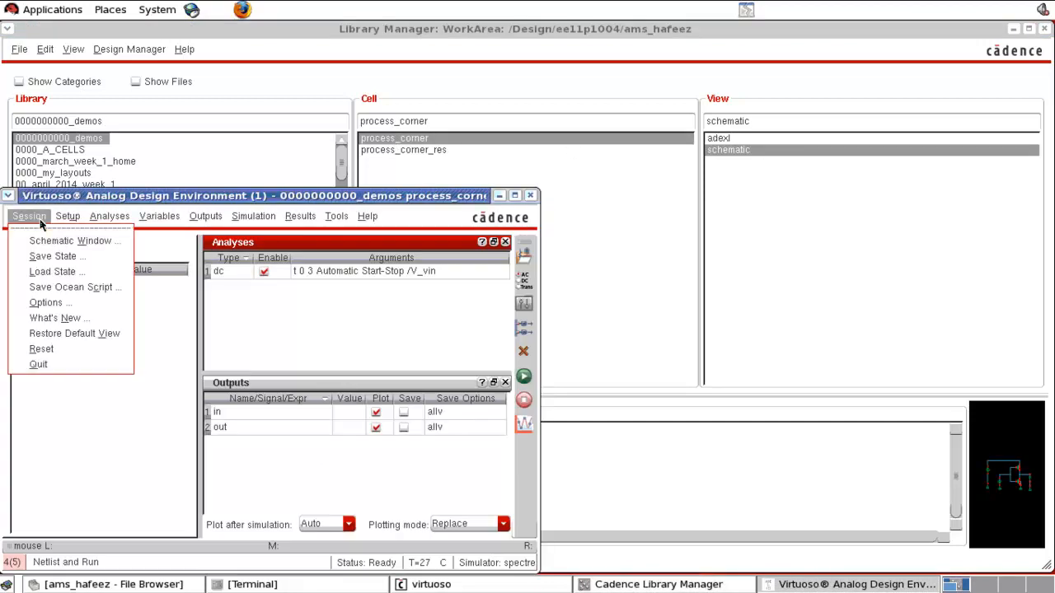
click(70, 240)
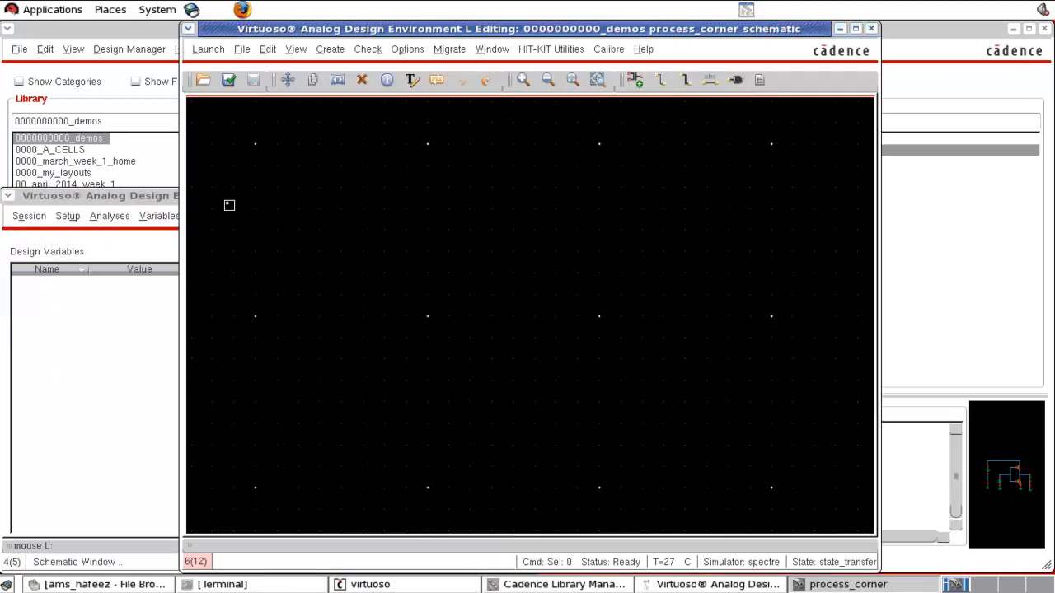
click(855, 28)
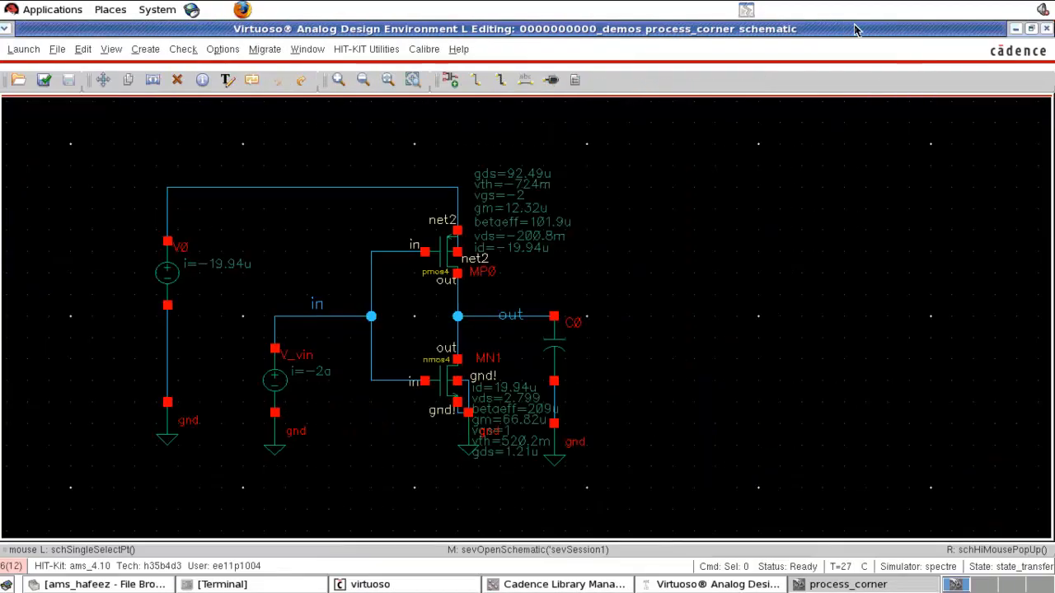
- Move the load capacitor and its out net label further right by copying them and deleting the originals
mouse_move(673, 241)
mouse_down()
mouse_move(556, 492)
mouse_move(530, 503)
mouse_up()
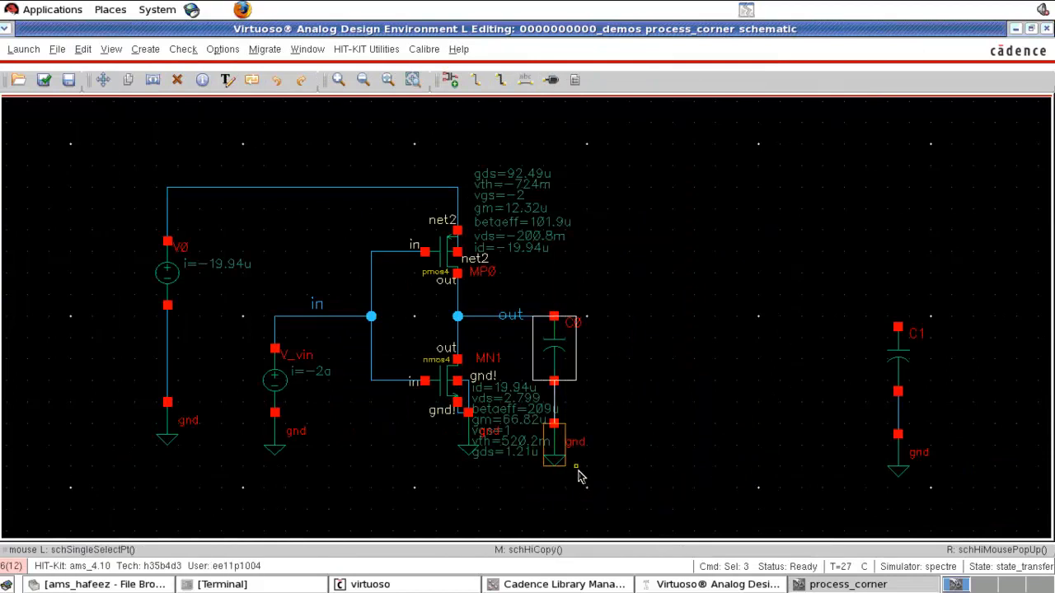
key(Delete)
drag(619, 284, 425, 338)
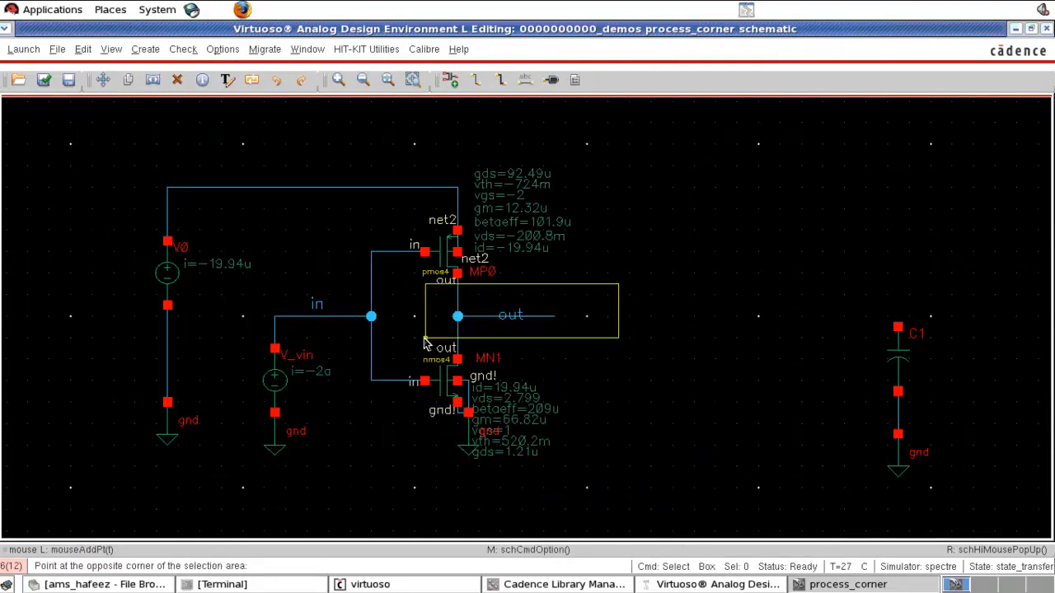
key(c)
click(521, 317)
click(867, 325)
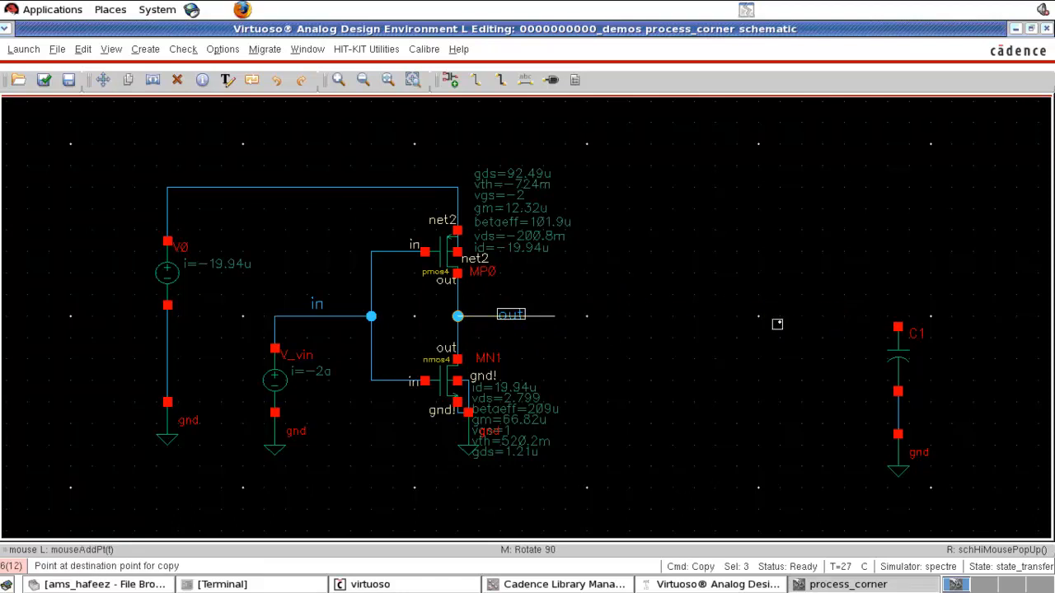
key(Delete)
click(519, 316)
- Copy the inverter's PMOS and NMOS transistors to the right to create a second inverter stage
drag(576, 145, 360, 508)
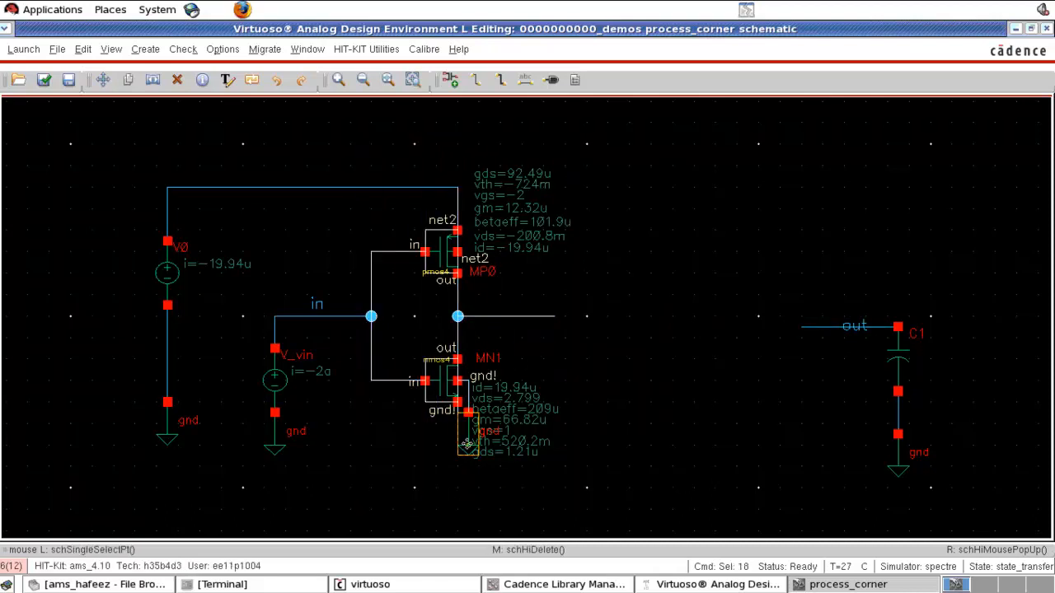
key(c)
click(650, 448)
key(Escape)
- Stretch the load capacitor C1 with its out label to connect at the second inverter's output
drag(791, 273, 955, 496)
key(s)
click(895, 464)
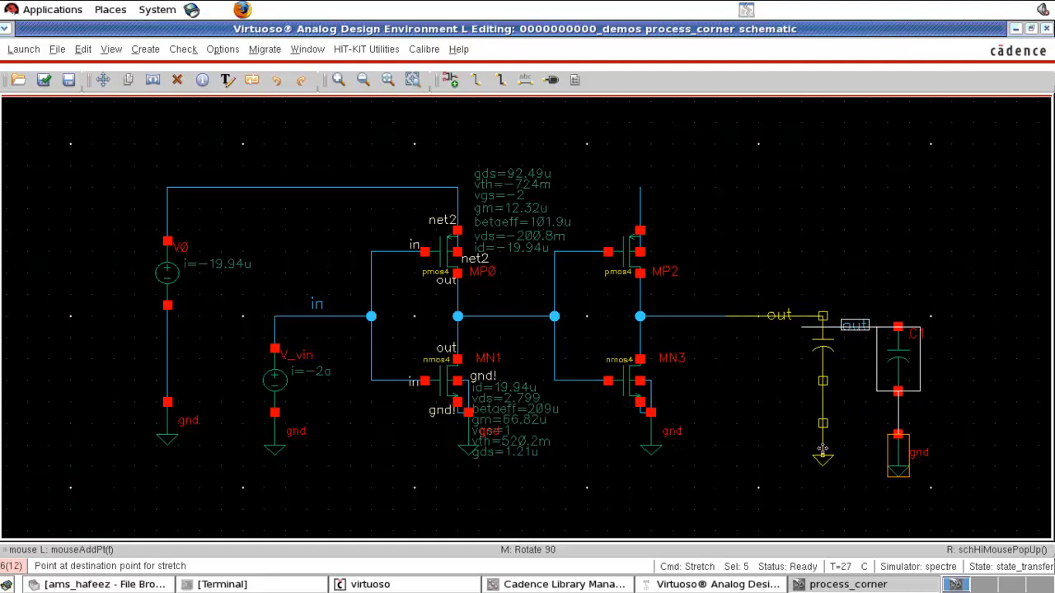
click(823, 457)
click(801, 237)
- Draw a wire connecting the second inverter's PMOS to the supply net of the first inverter
key(w)
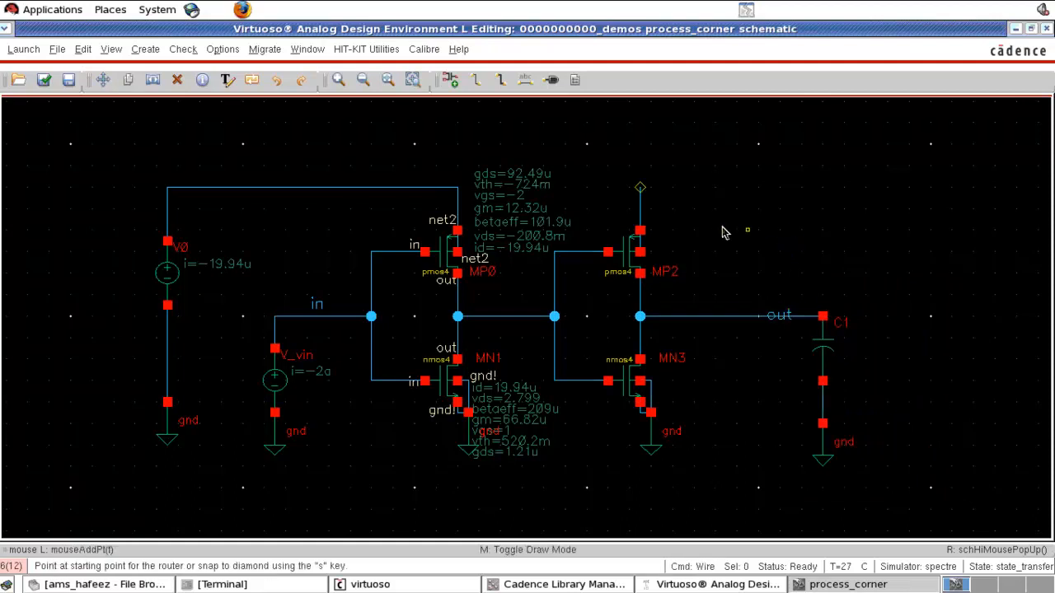
click(640, 188)
click(458, 189)
key(Escape)
- Try to edit the load capacitor C1's capacitance in its properties
key(q)
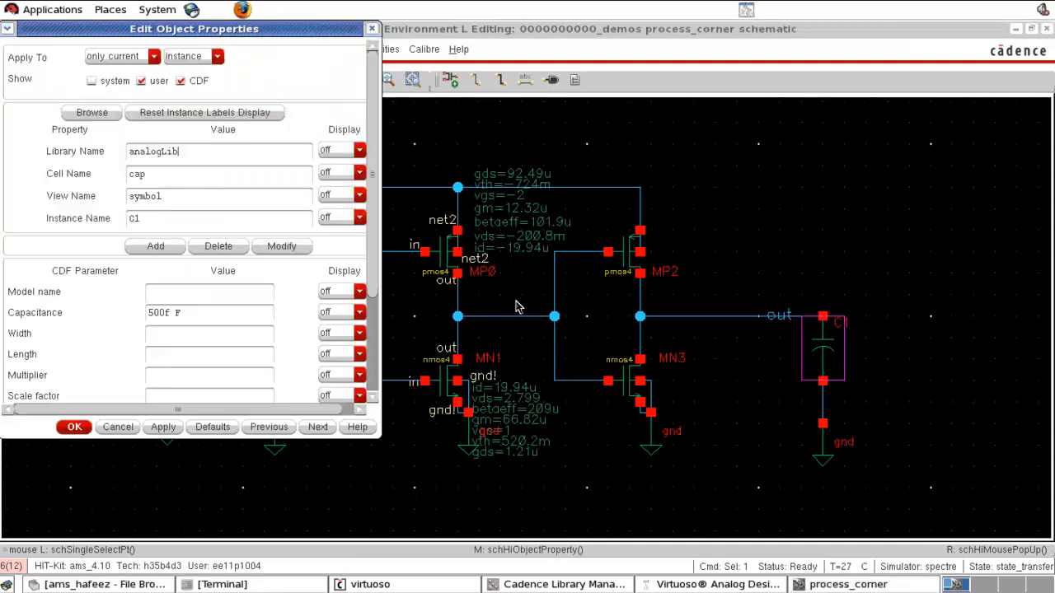
drag(193, 316, 77, 308)
text(1)
click(74, 426)
- Set the second-stage PMOS MP2's width to 4u
click(620, 276)
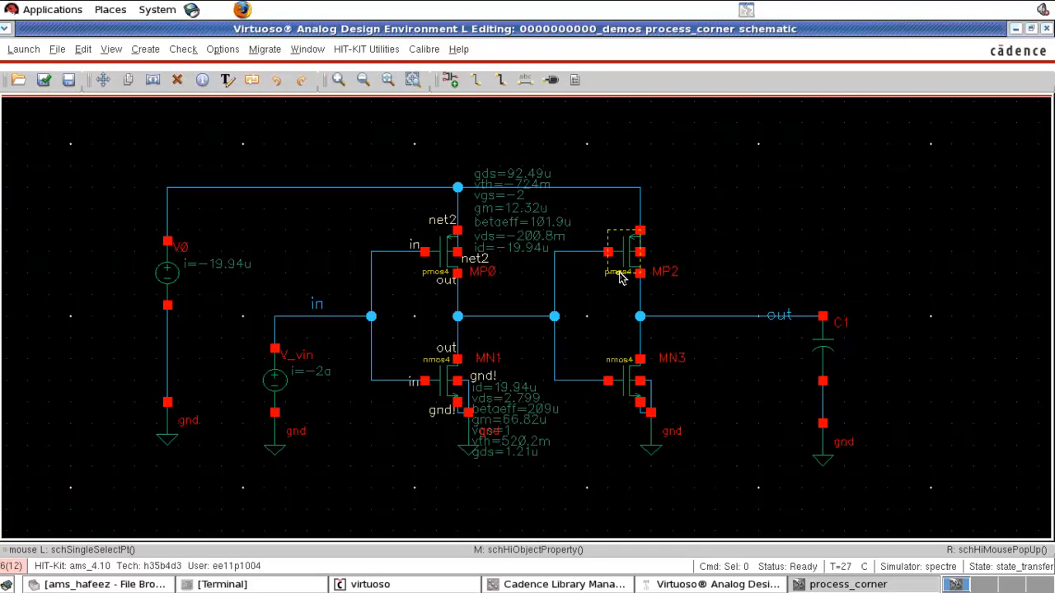
key(q)
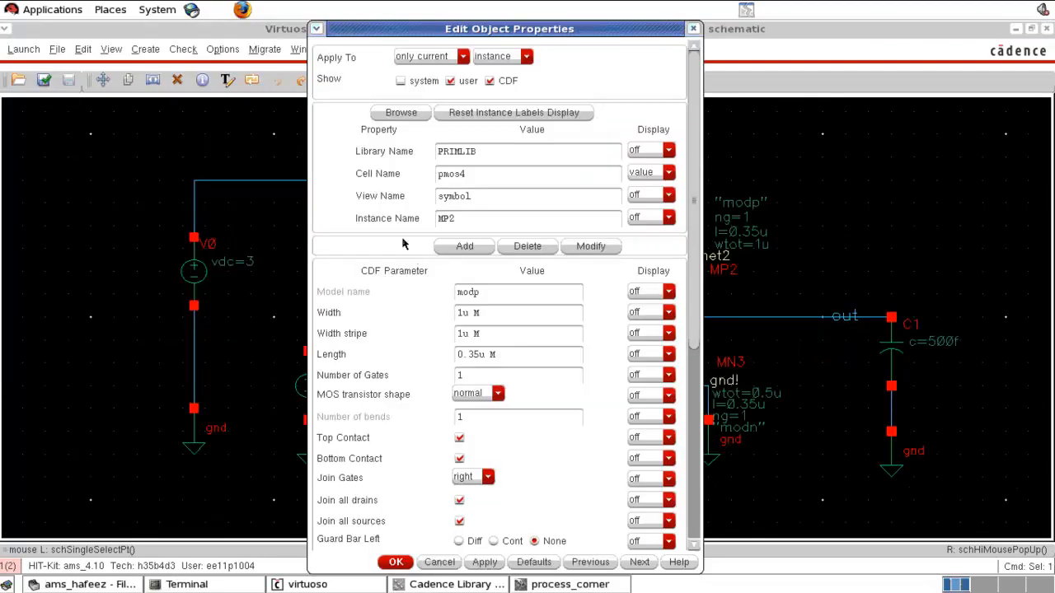
drag(463, 313, 424, 315)
text(4)
click(395, 562)
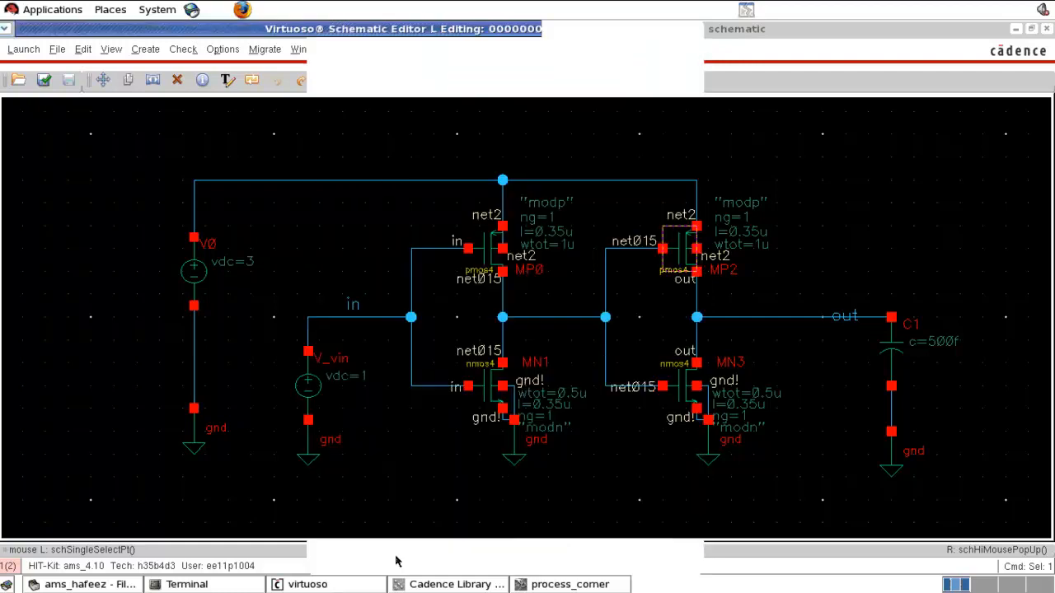
- Set the second-stage NMOS MN3's width to 2u and check and save the schematic
click(679, 408)
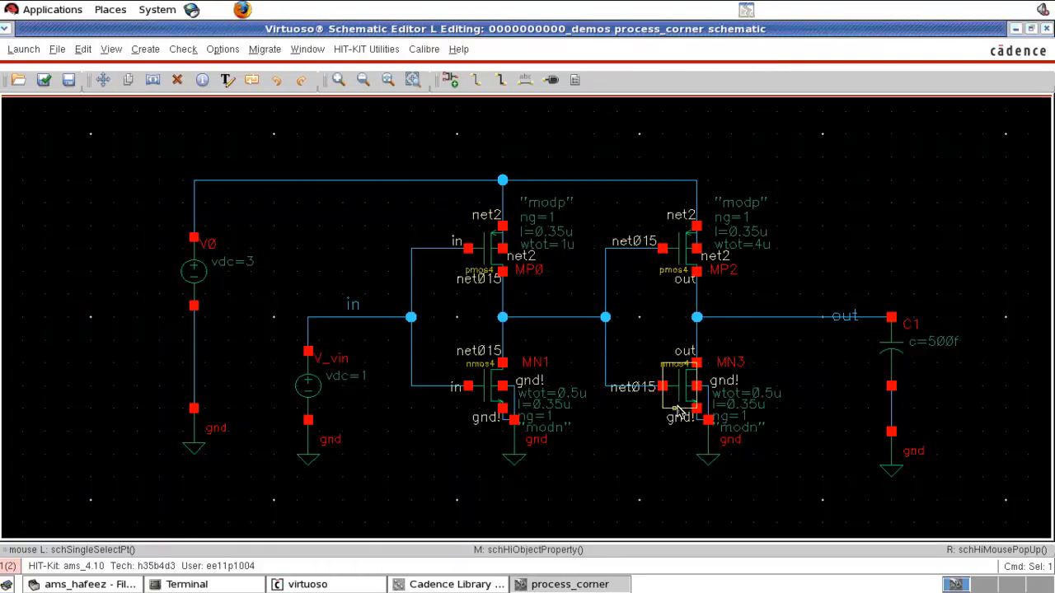
key(q)
drag(168, 314, 102, 316)
text(2)
click(258, 353)
click(87, 563)
key(shift+x)
- Change the input source V_vin from a vdc to a vpulse source
click(289, 401)
key(q)
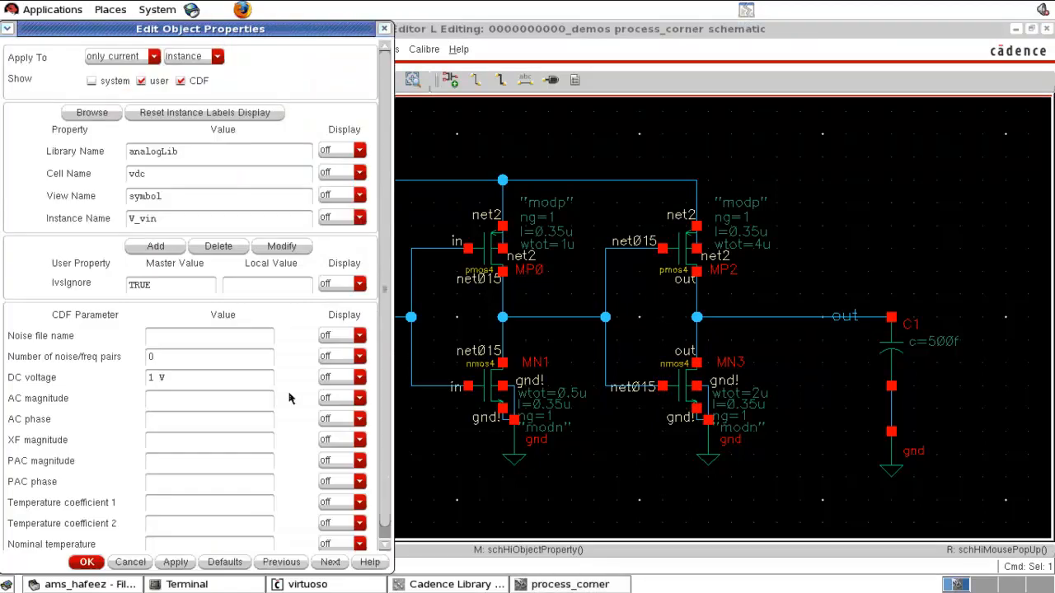
triple_click(182, 378)
text(0 V)
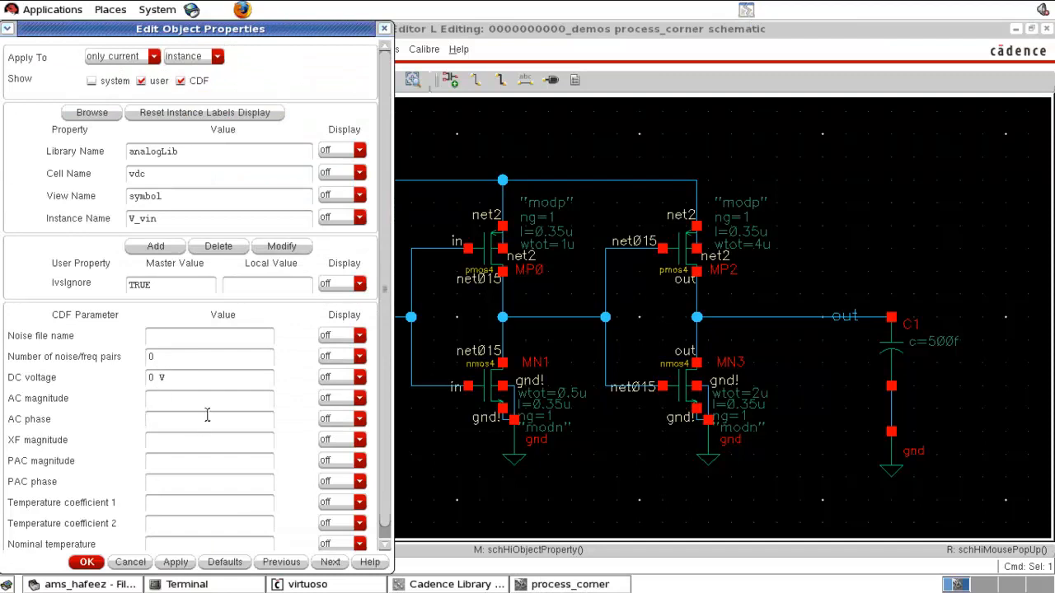
drag(134, 174, 192, 174)
text(pulse)
click(212, 219)
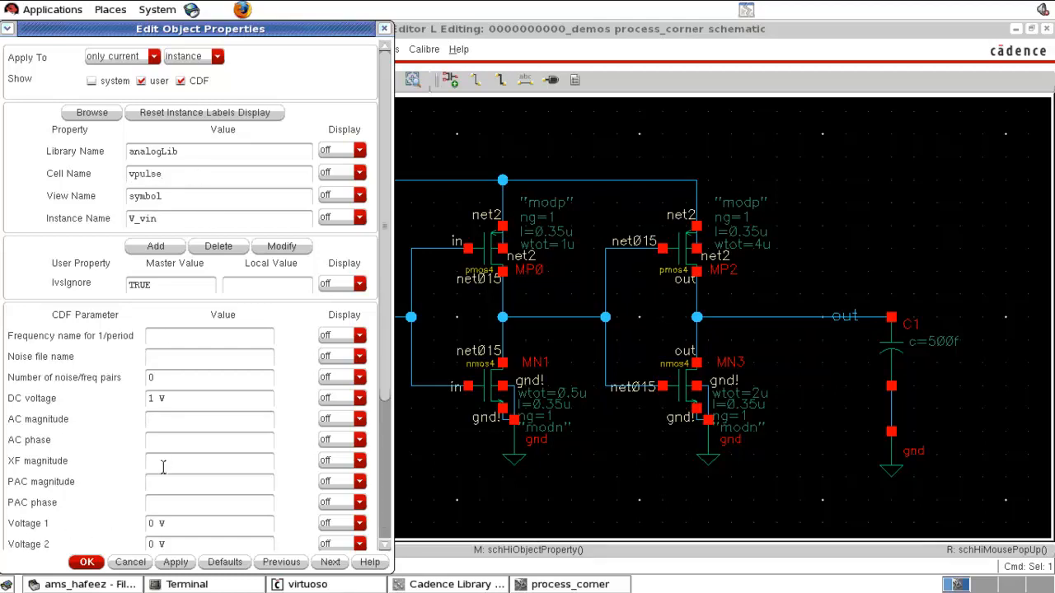
- Clear V_vin's DC voltage and set its pulse levels to Voltage 1 = 0 V and Voltage 2 = 3 V
drag(189, 399, 81, 406)
key(BackSpace)
scroll(210, 422, down, 3)
drag(187, 388, 91, 387)
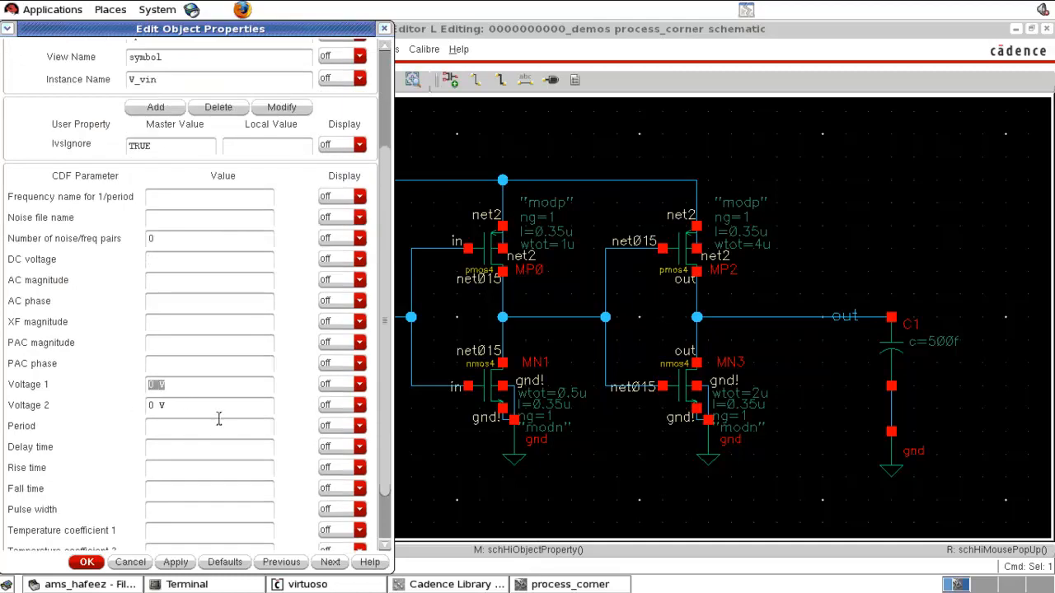
drag(203, 405, 109, 402)
text(3)
- Set the pulse period to 500n s, rise and fall times to 10n s, adjust the pulse width, and apply
text(n)
drag(149, 430, 132, 428)
click(157, 429)
click(169, 470)
text(10n)
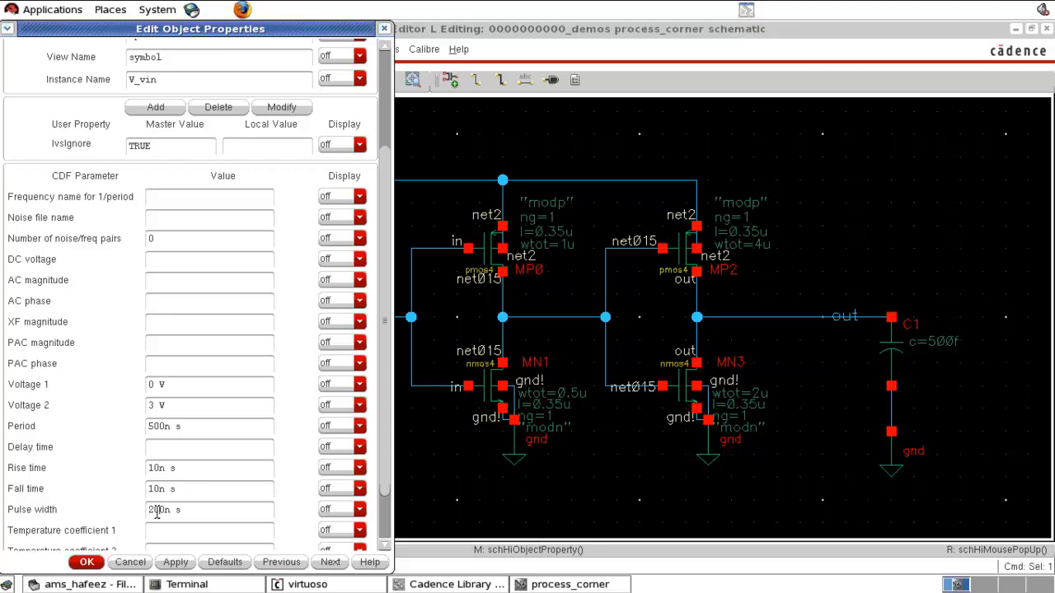
text(4)
click(87, 562)
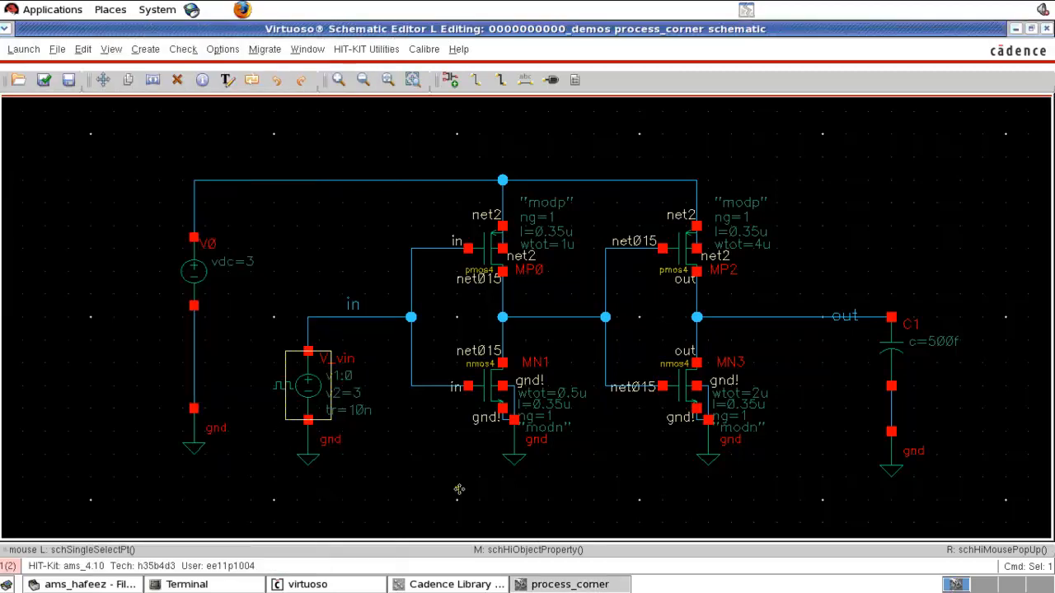
- Check and save the schematic and launch a new ADE L session for it
click(414, 489)
key(shift+x)
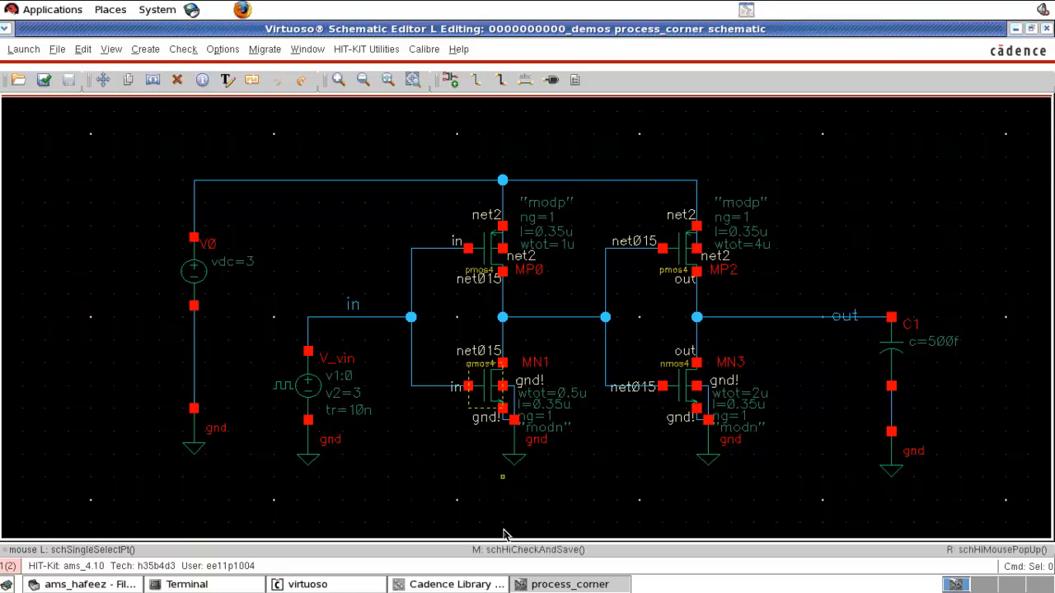
click(24, 49)
click(34, 72)
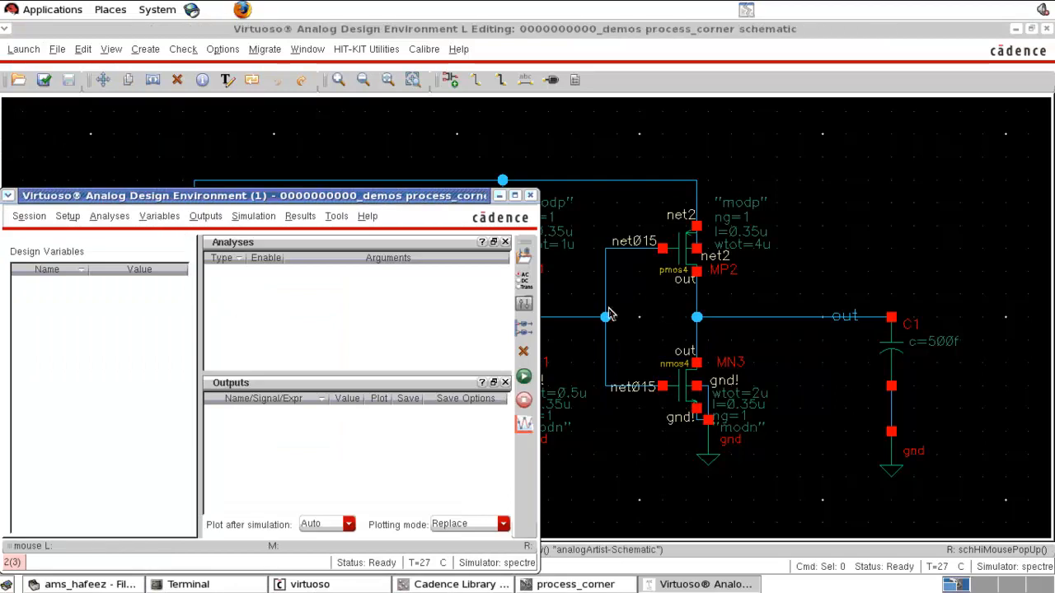
- Add a transient analysis with a 2u stop time
click(523, 281)
click(403, 221)
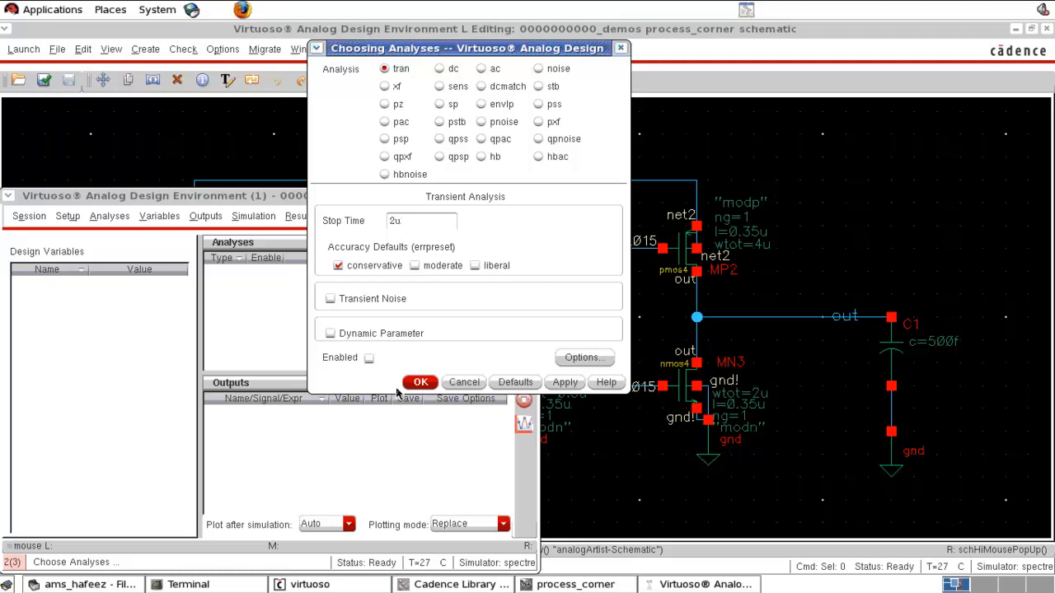
click(421, 383)
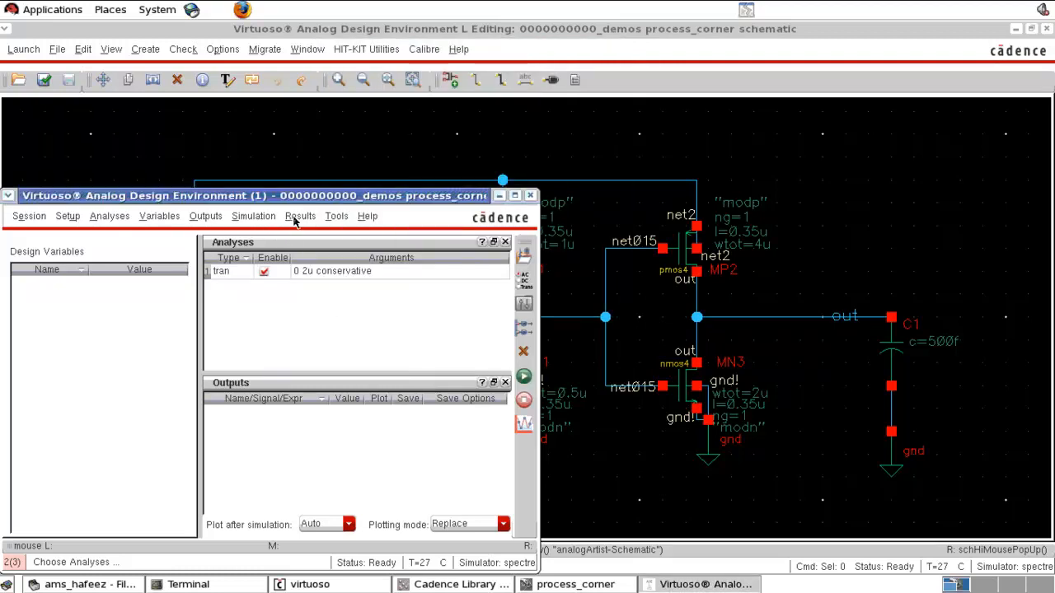
- Select the in and out nets on the schematic as outputs to plot
click(206, 216)
mouse_move(229, 291)
click(338, 300)
click(349, 304)
click(830, 322)
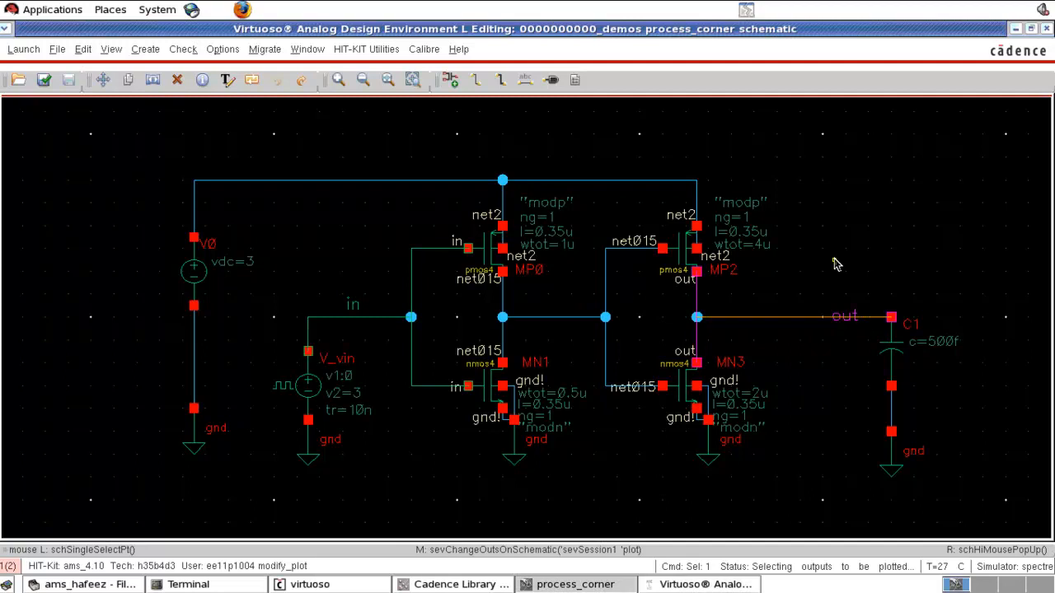
click(696, 584)
- Run the transient simulation and zoom the waveform in on one rising edge around 1 us
click(523, 377)
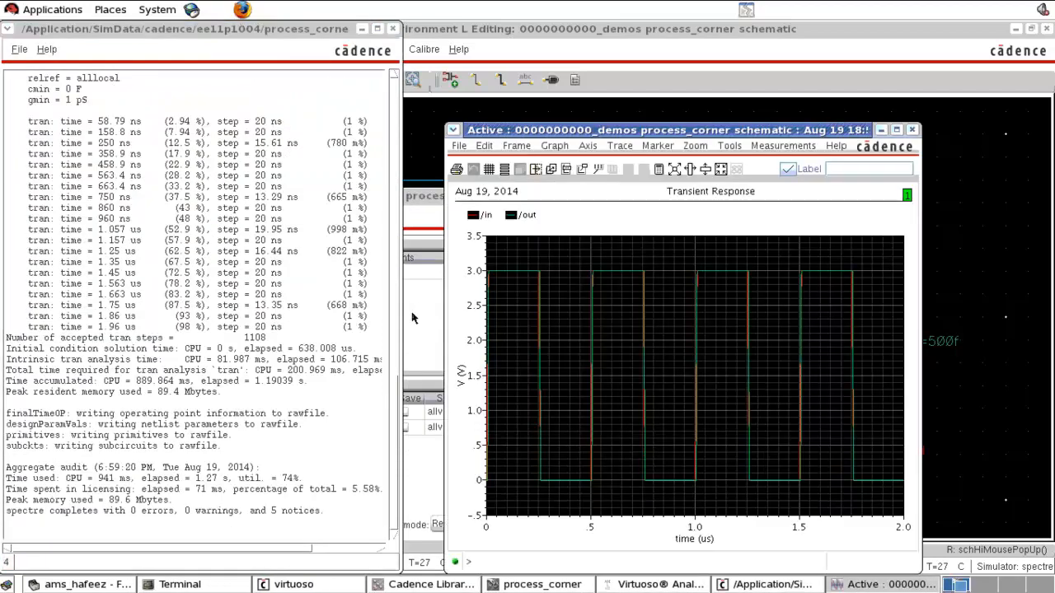
right_drag(676, 254, 788, 533)
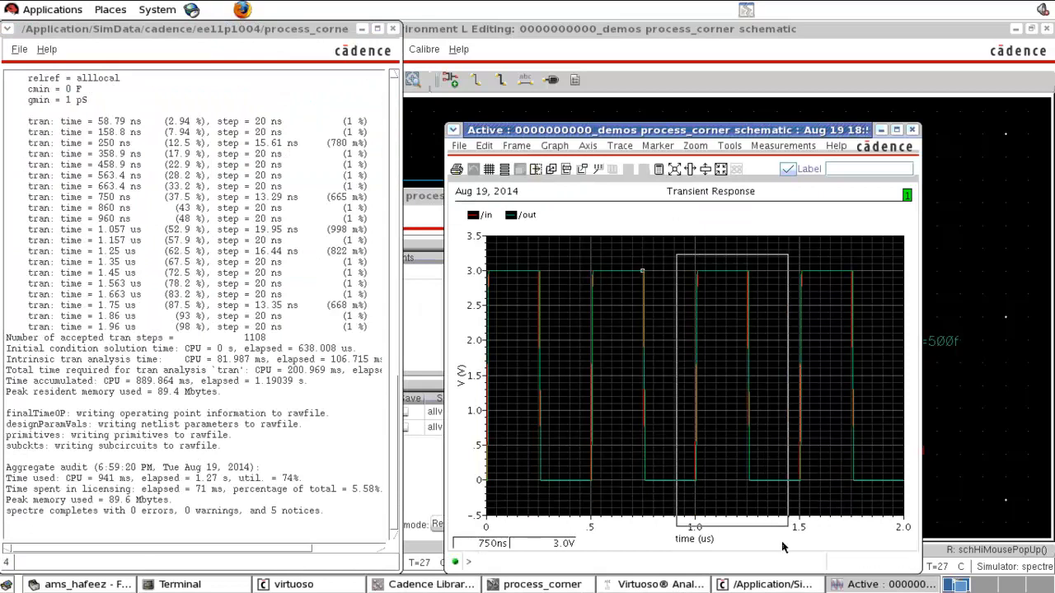
mouse_move(554, 239)
right_down()
mouse_move(602, 396)
mouse_move(600, 546)
right_up()
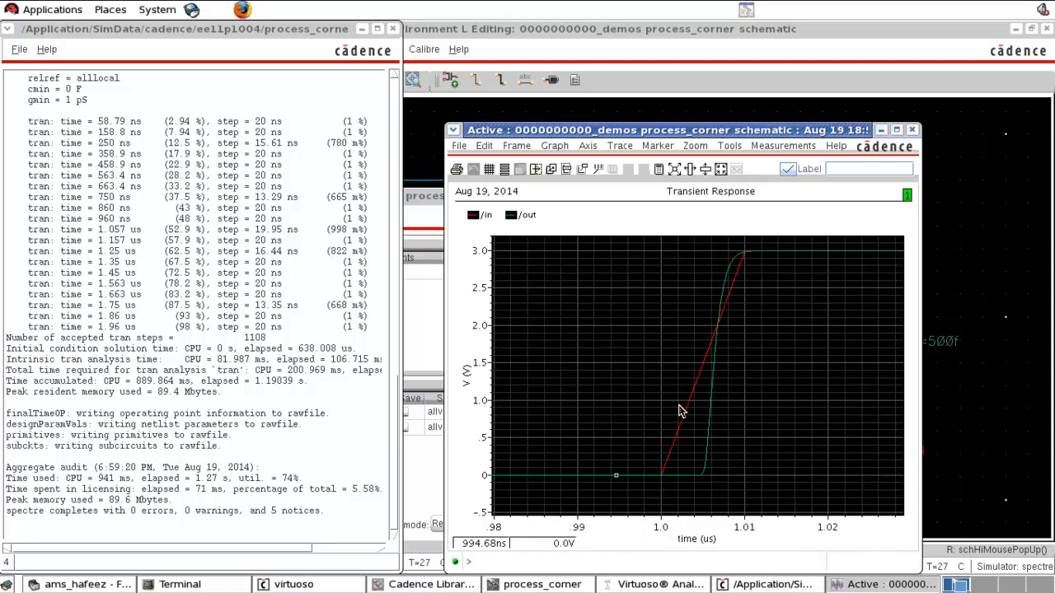
- Select the in and out traces to compare their edges and close the waveform window
click(684, 418)
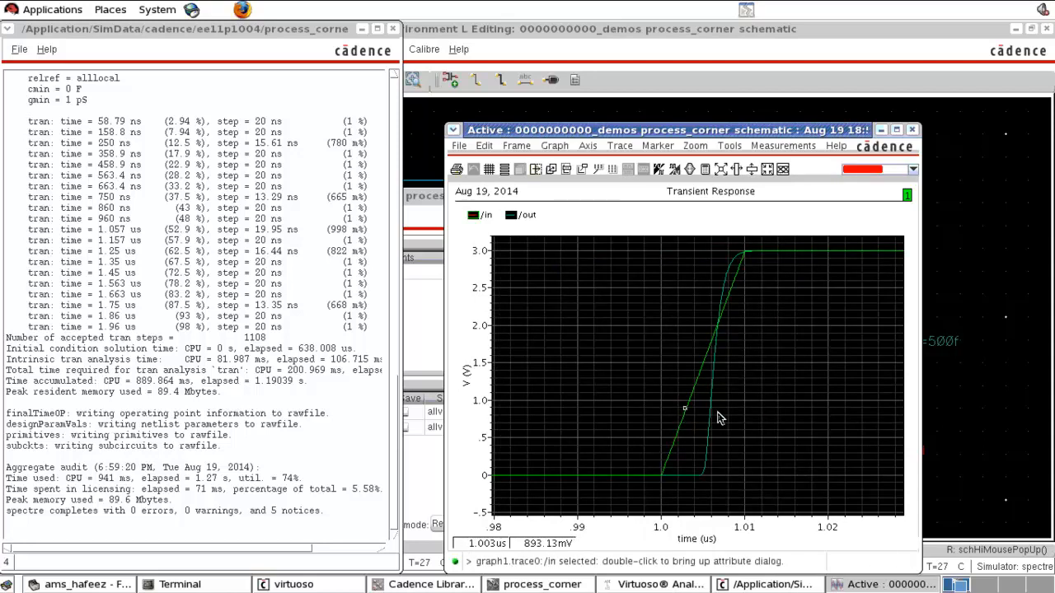
click(713, 411)
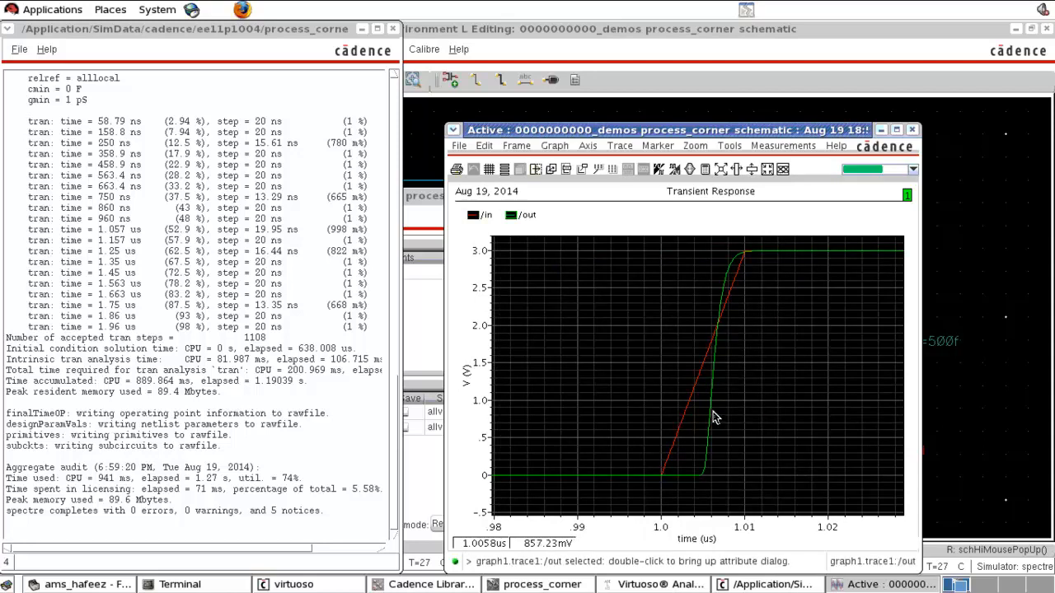
click(913, 130)
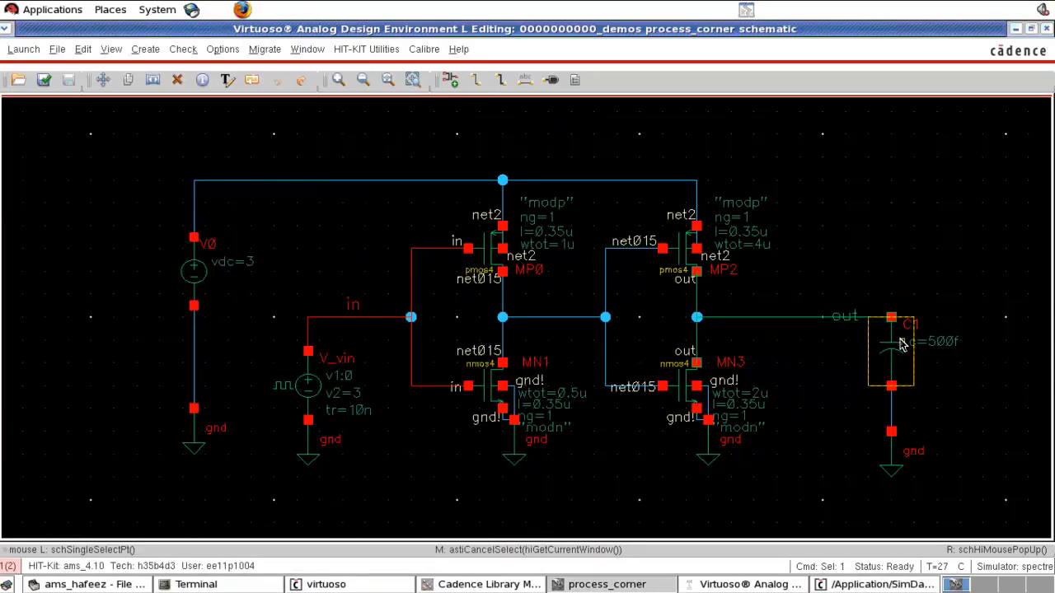
- Set the load capacitor C1's capacitance to 1p F
key(q)
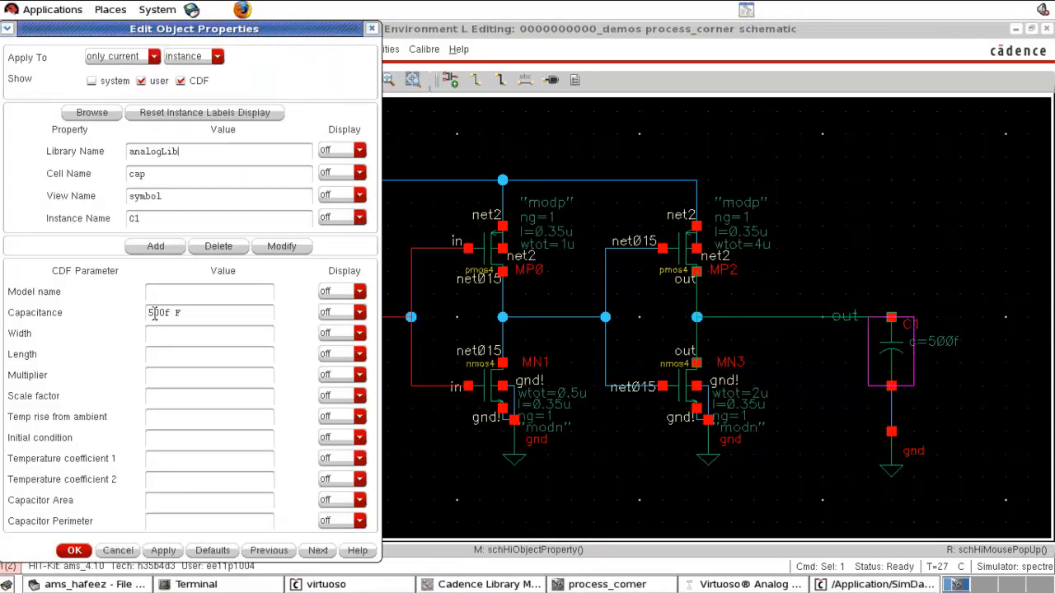
drag(197, 313, 95, 315)
text(1p F)
click(82, 553)
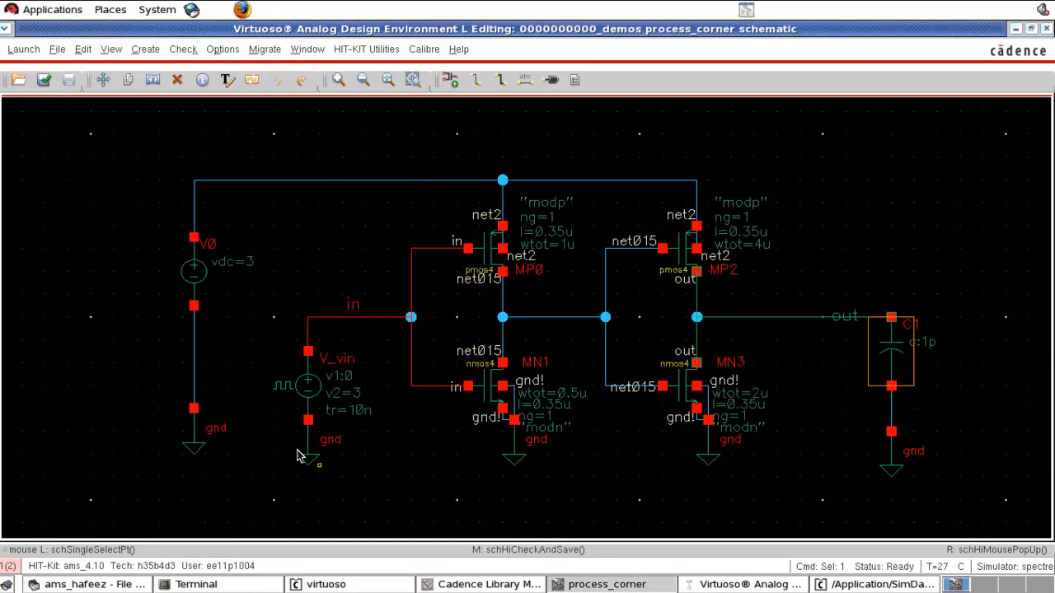
- Set the rise time of the V_vin pulse source to 2n s
click(312, 391)
key(q)
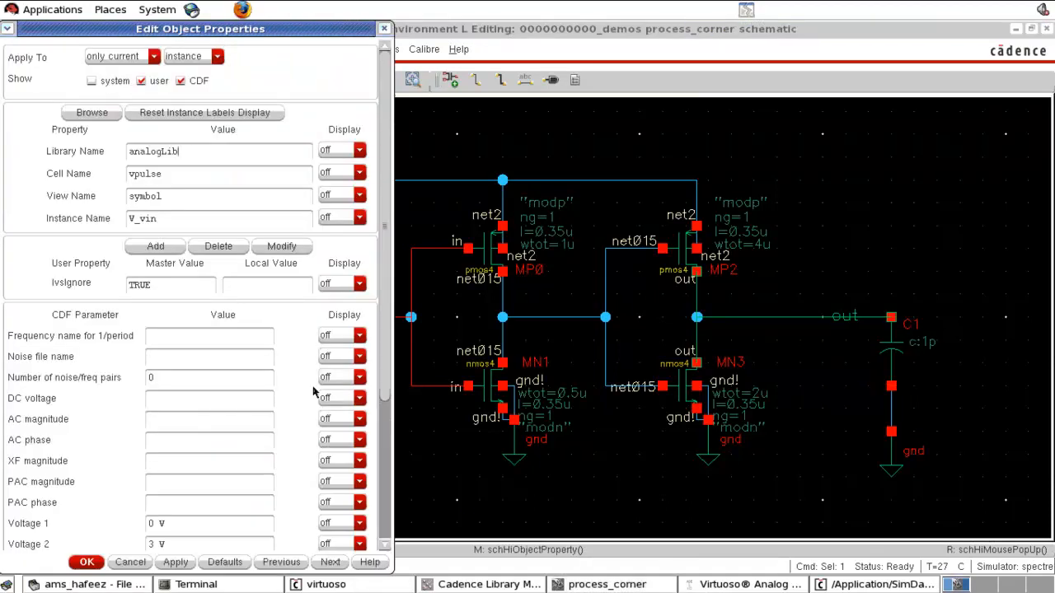
scroll(194, 441, down, 5)
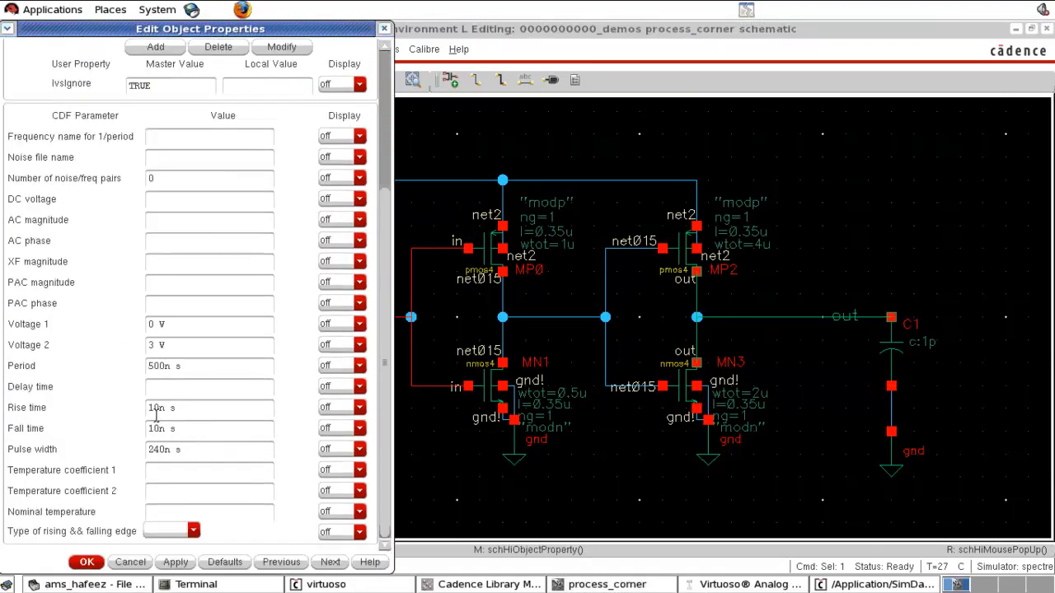
drag(158, 410, 146, 429)
text(2)
text(2)
click(87, 562)
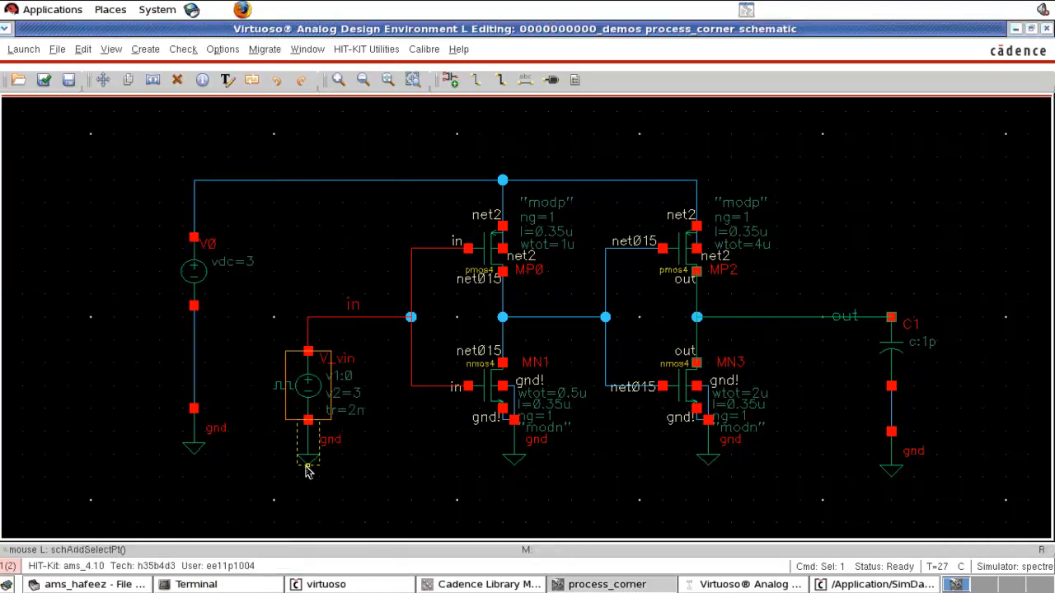
- Rerun the transient simulation and zoom the waveform in on the rising edge near 1 us
click(717, 587)
click(523, 376)
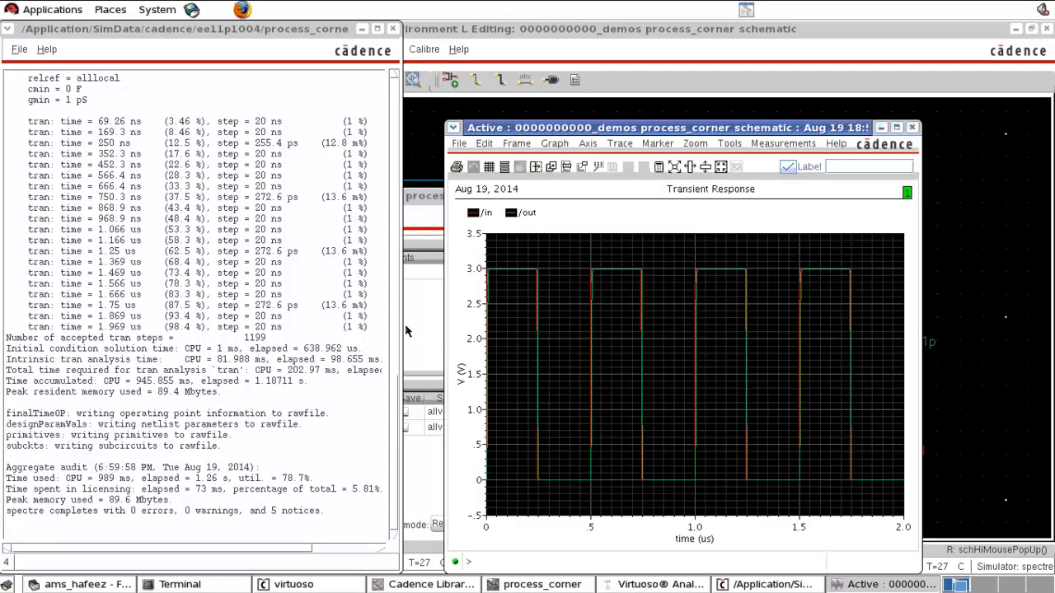
right_drag(688, 257, 764, 511)
click(897, 127)
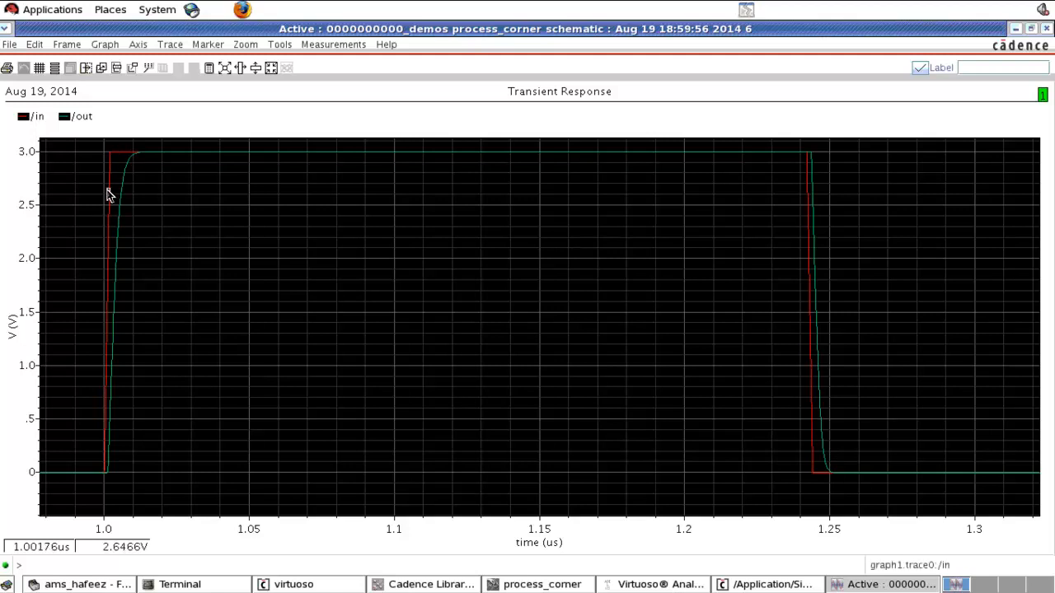
- Inspect the in and out traces at the rising and falling edges, then close the waveform window
click(108, 195)
click(186, 216)
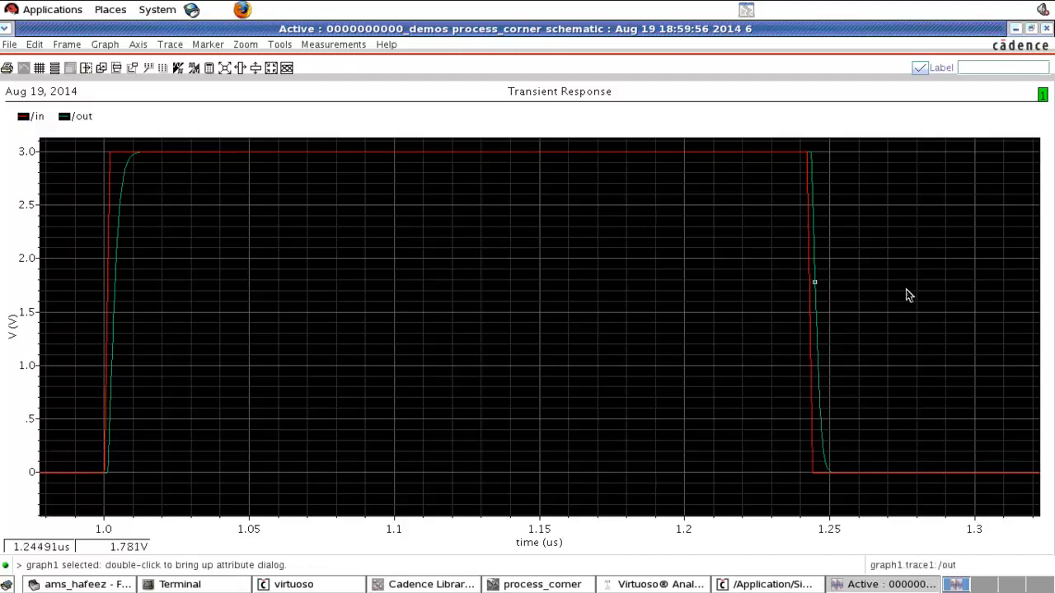
click(1047, 28)
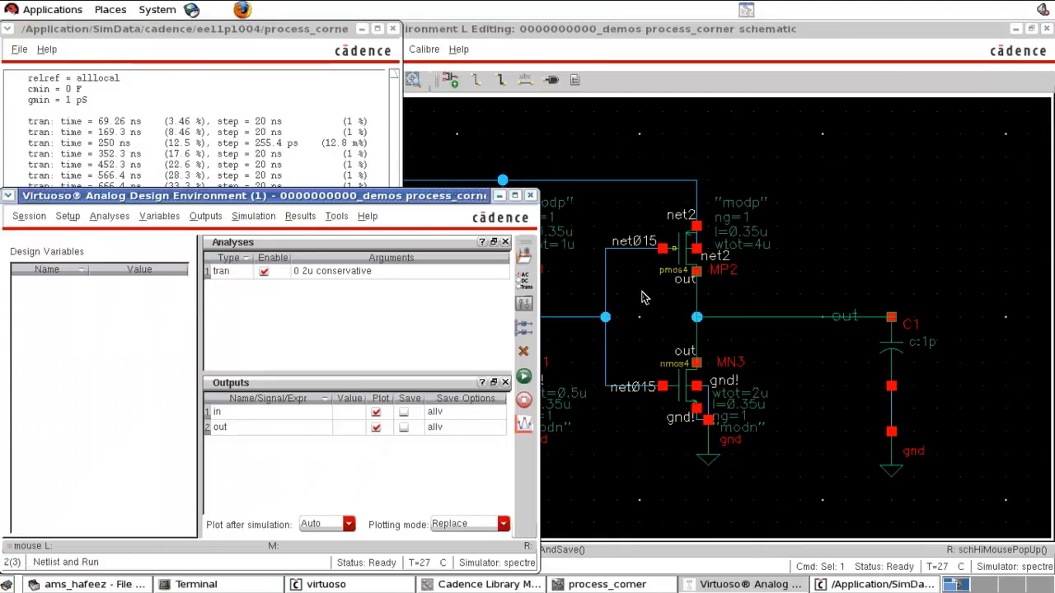
- Save the ADE L session state to the artist_states directory as state_transient
click(290, 319)
click(849, 228)
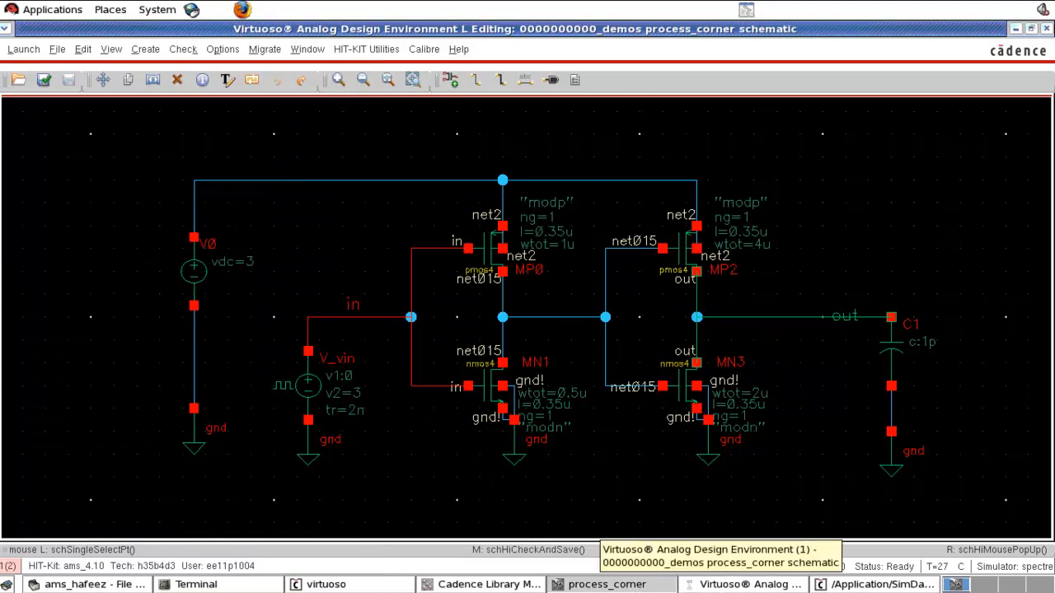
click(746, 584)
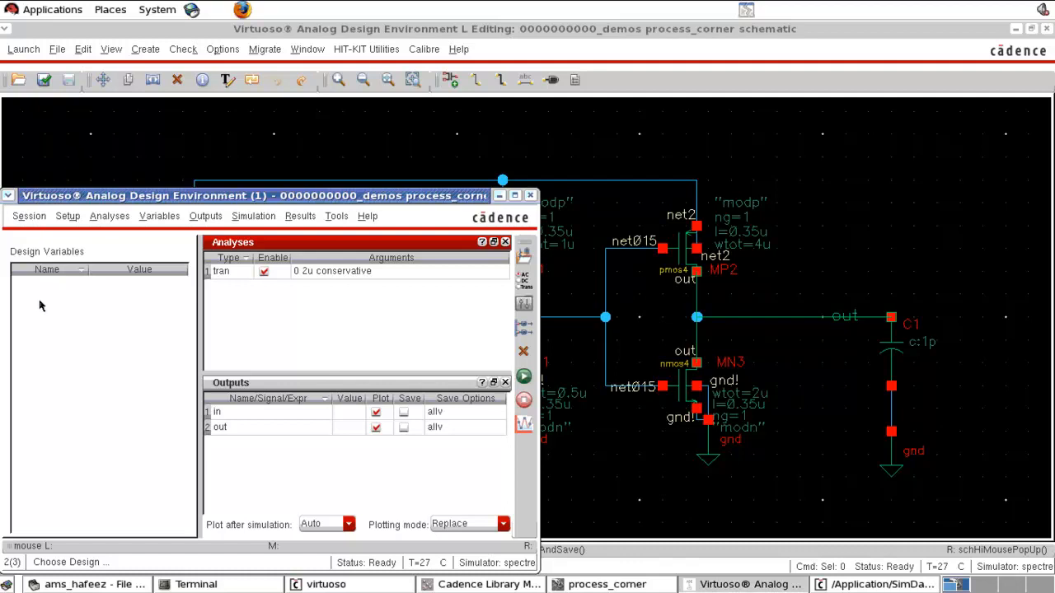
click(29, 216)
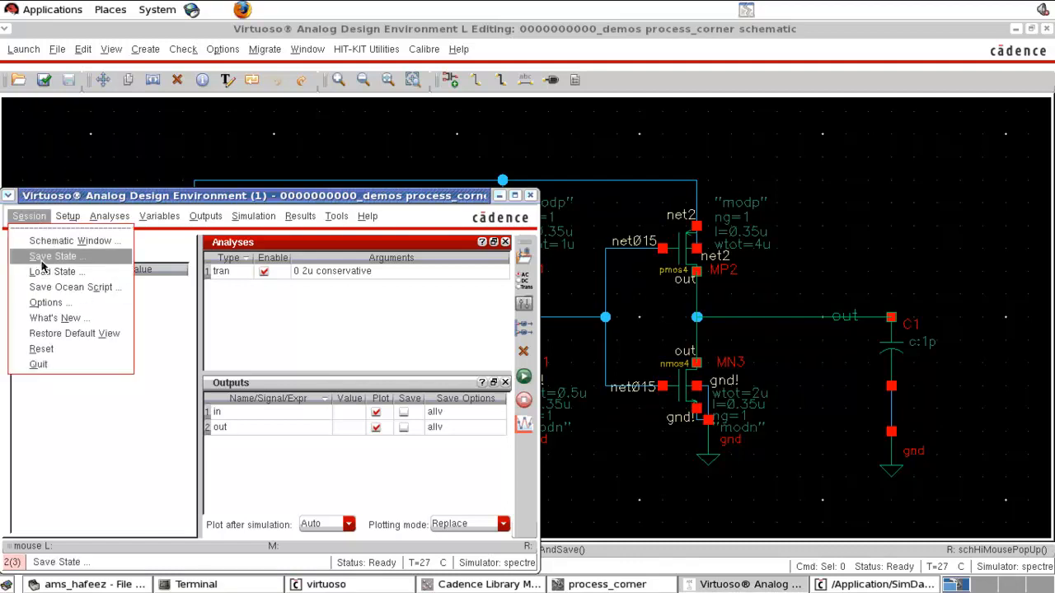
click(45, 253)
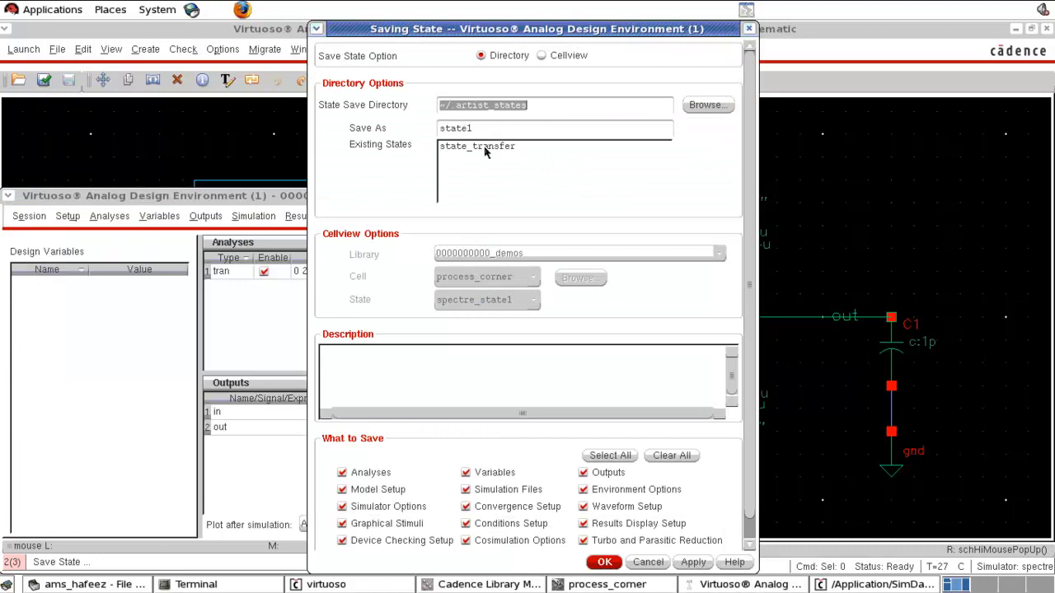
click(467, 130)
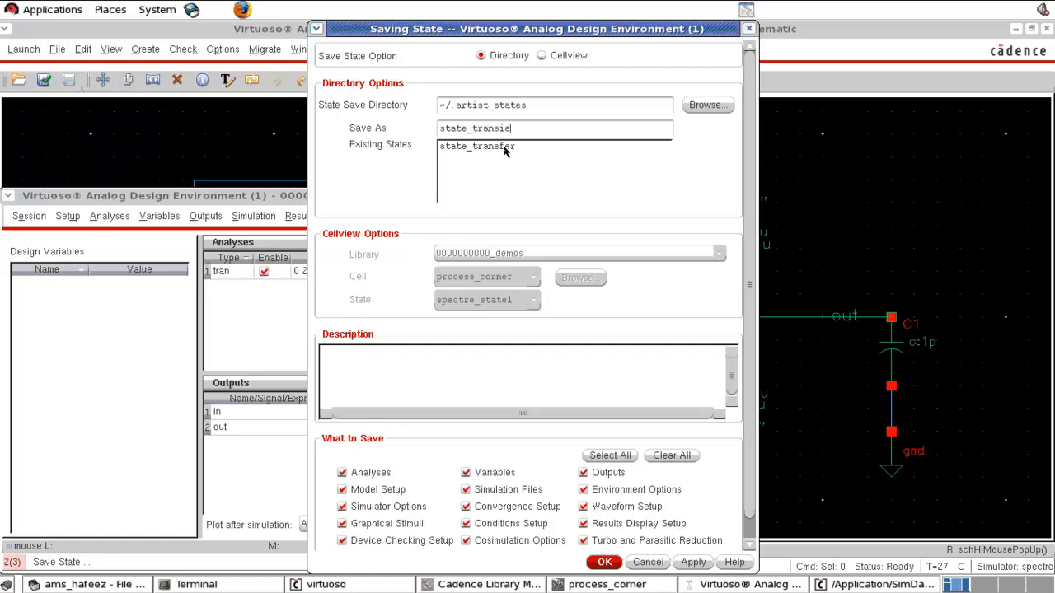
click(605, 562)
click(207, 146)
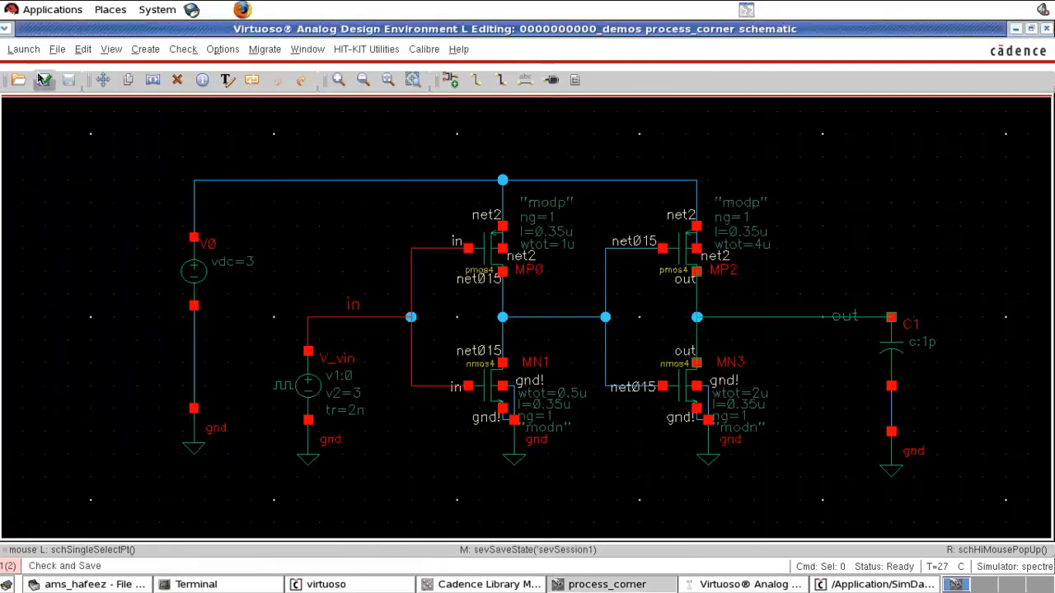
- Open the existing adexl view of process_corner in ADE XL and expand its list of corners
click(31, 52)
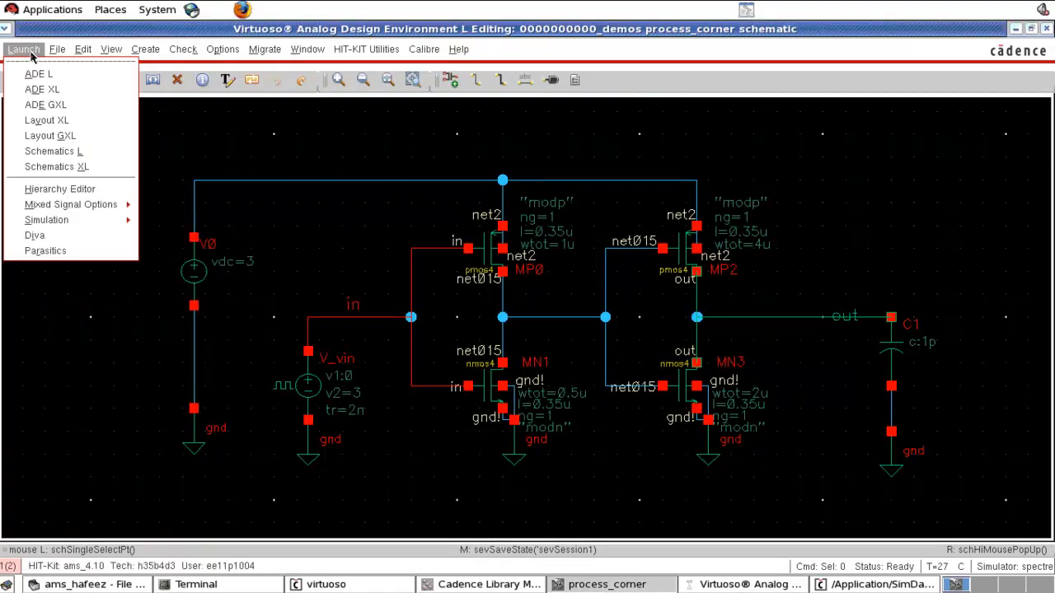
click(43, 89)
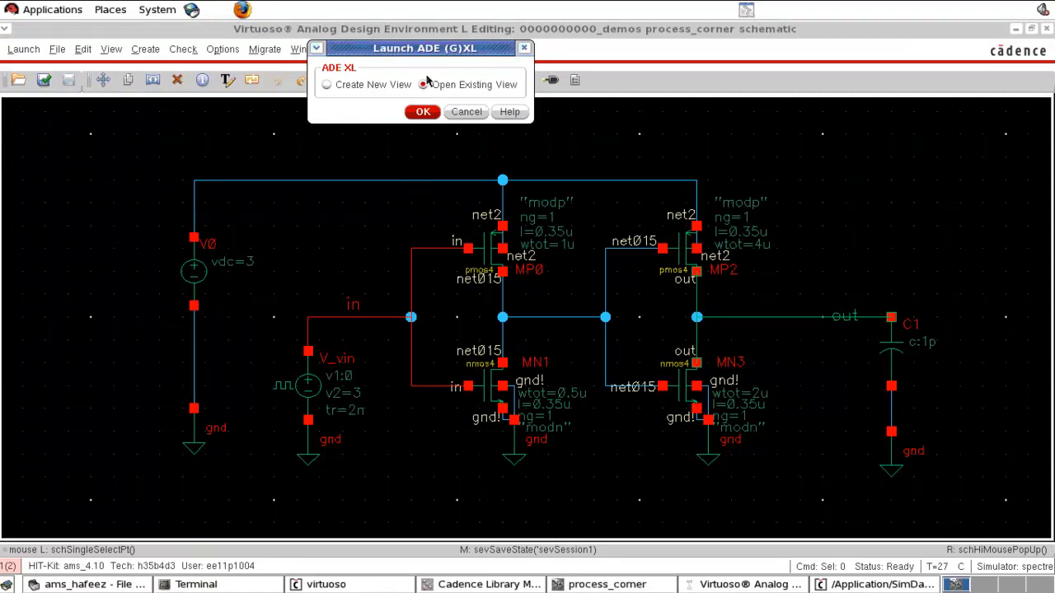
click(423, 111)
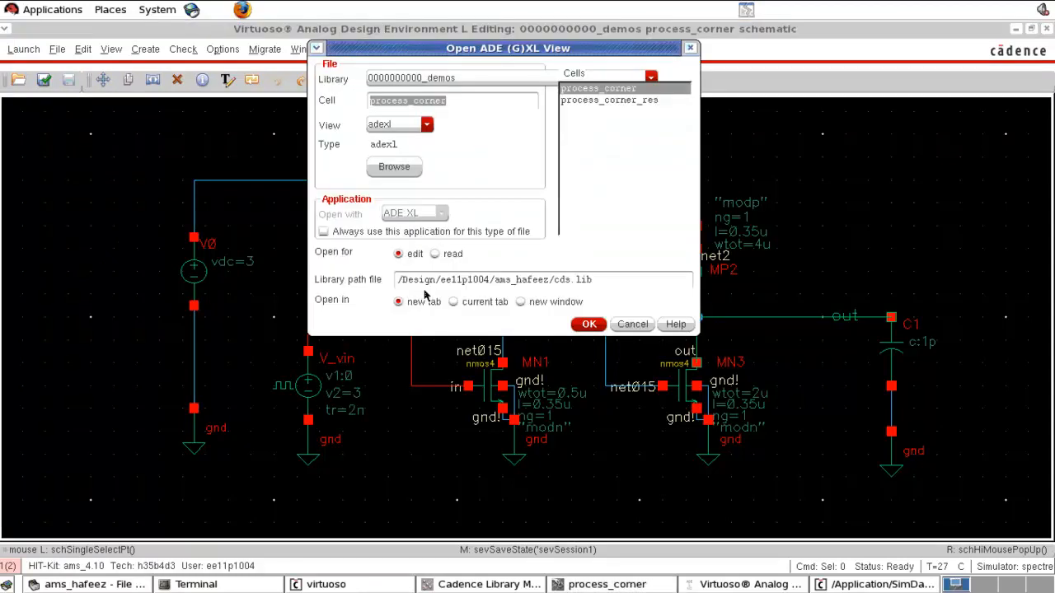
click(596, 328)
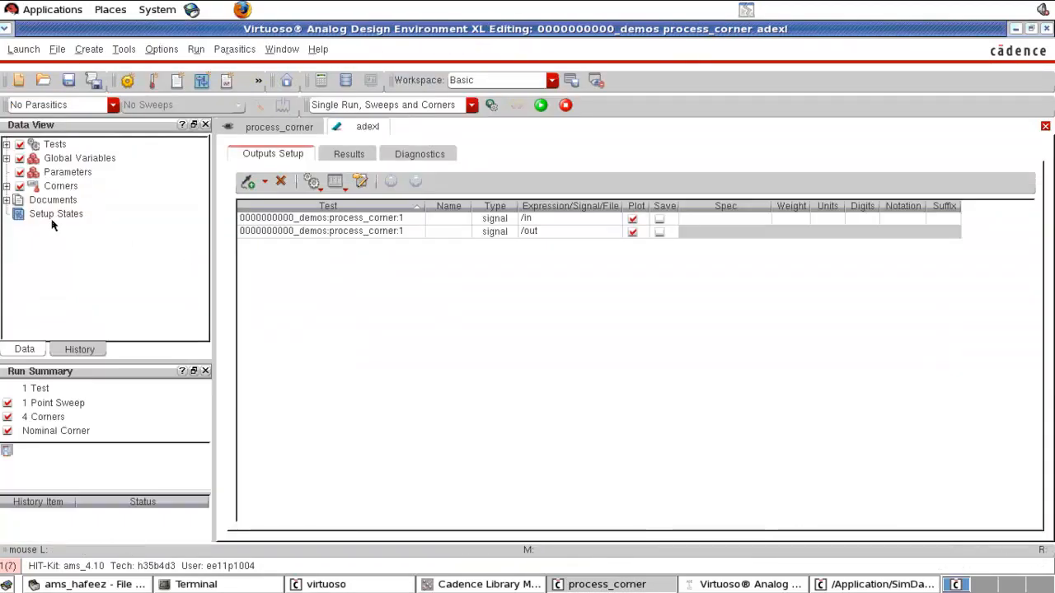
click(6, 186)
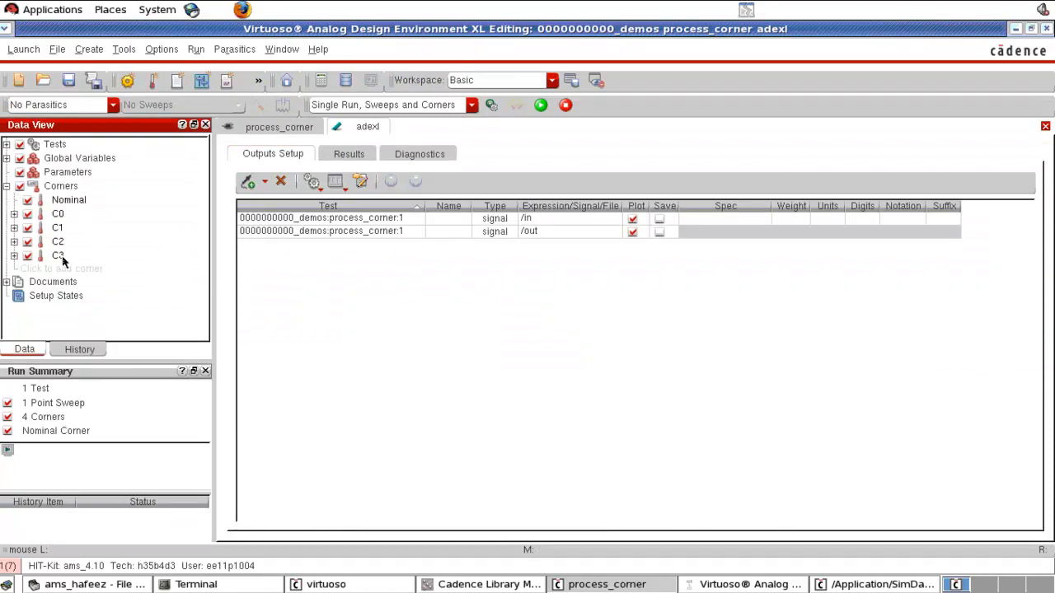
mouse_move(63, 260)
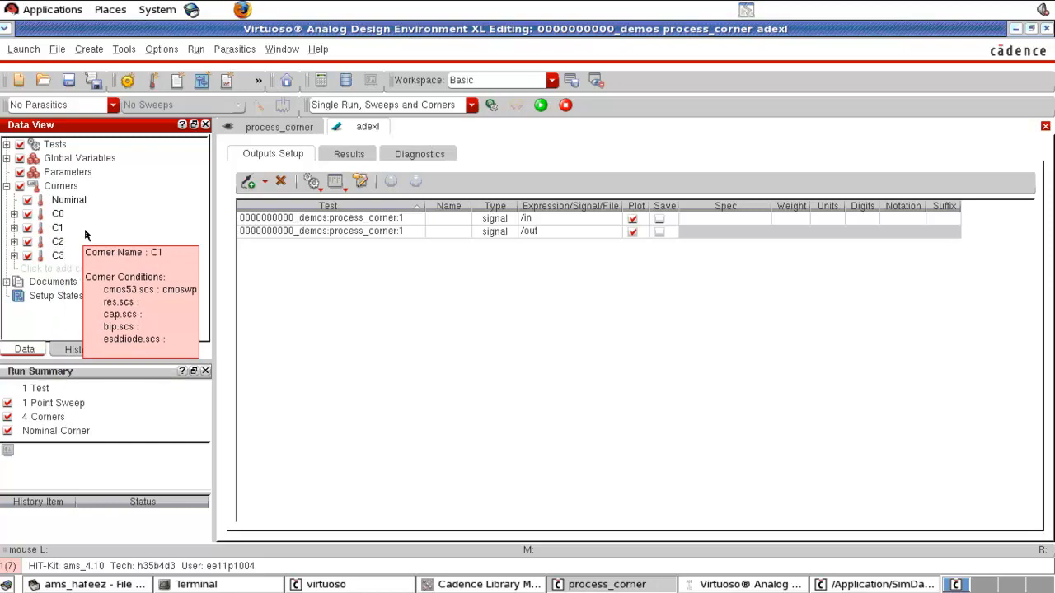
click(80, 259)
click(91, 242)
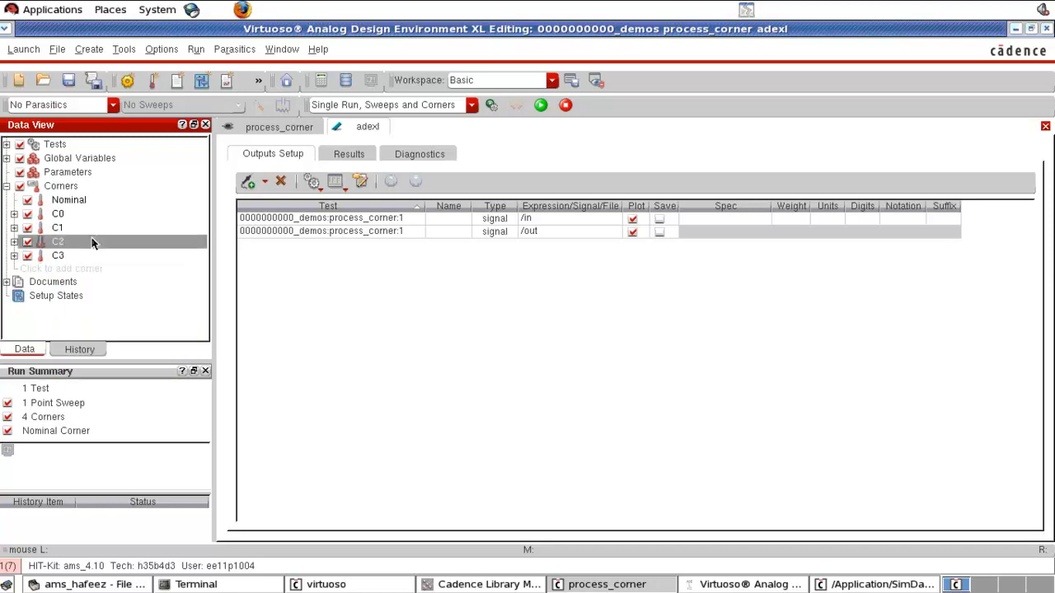
- Add a new corner C4 with temperatures -40,150 in the Corners Setup
click(99, 274)
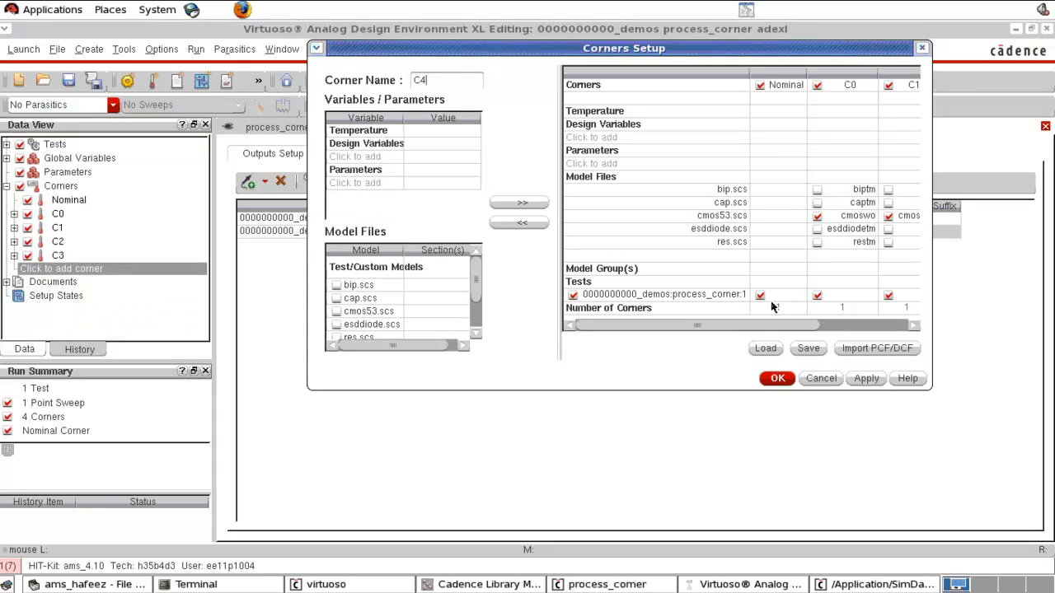
click(420, 132)
click(513, 206)
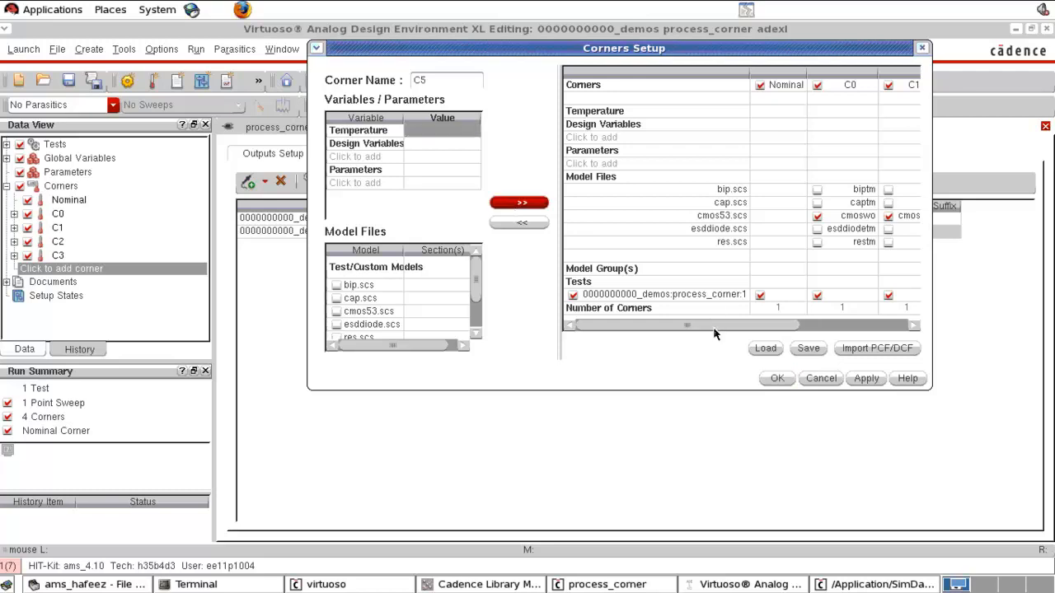
drag(716, 327, 833, 329)
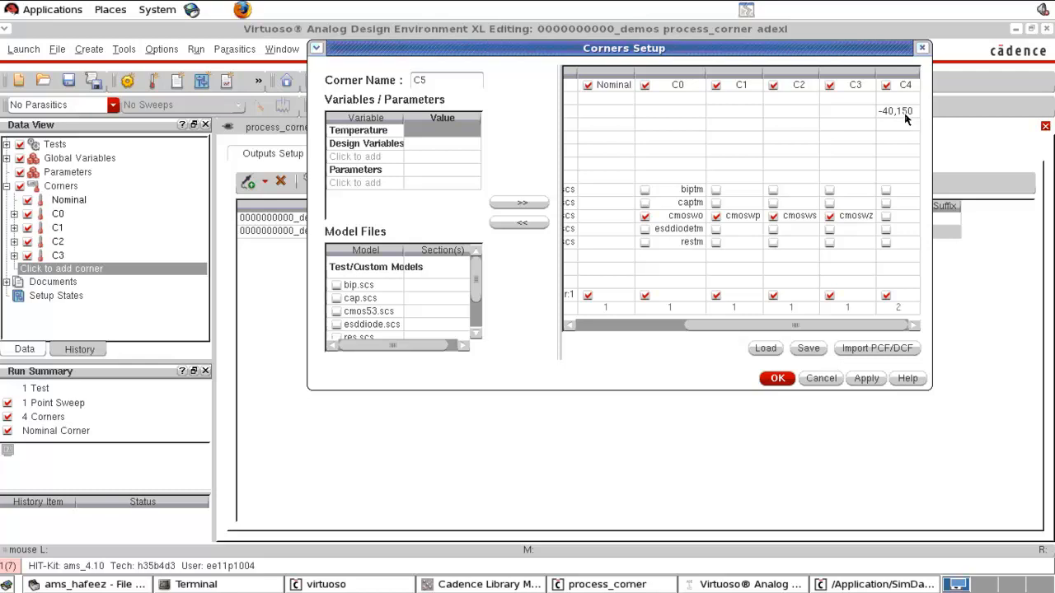
- Add corner C5 with temperature 150 and the cmos53.scs model section cmoswp
click(897, 221)
click(429, 160)
click(417, 308)
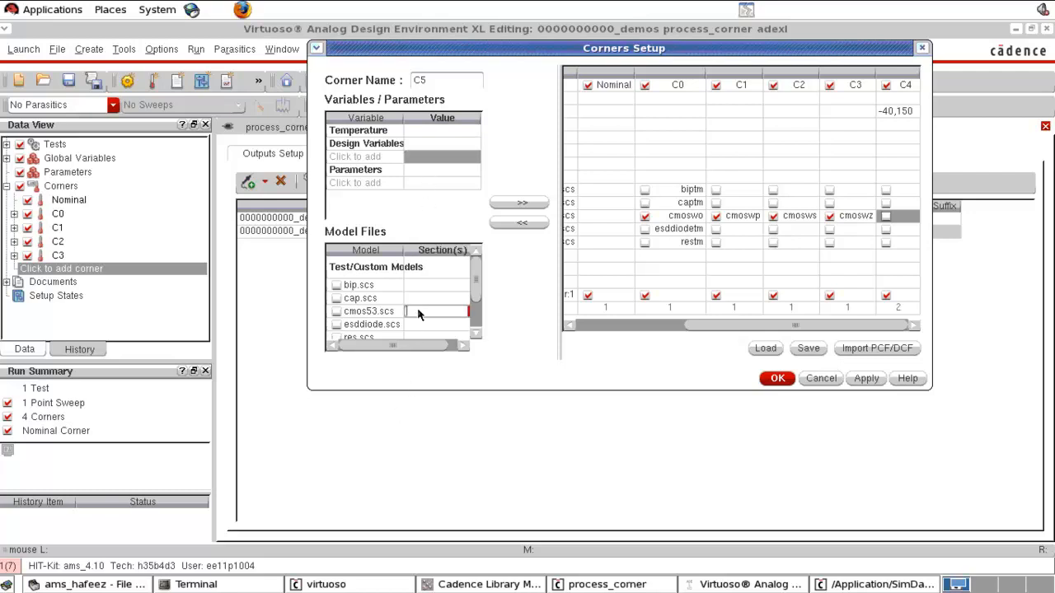
click(462, 312)
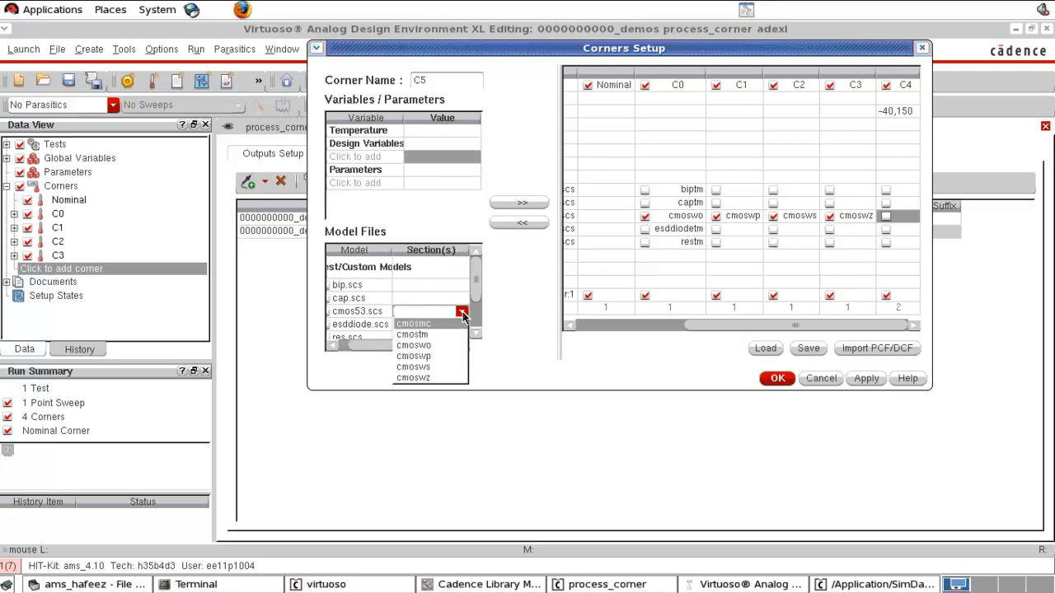
click(441, 361)
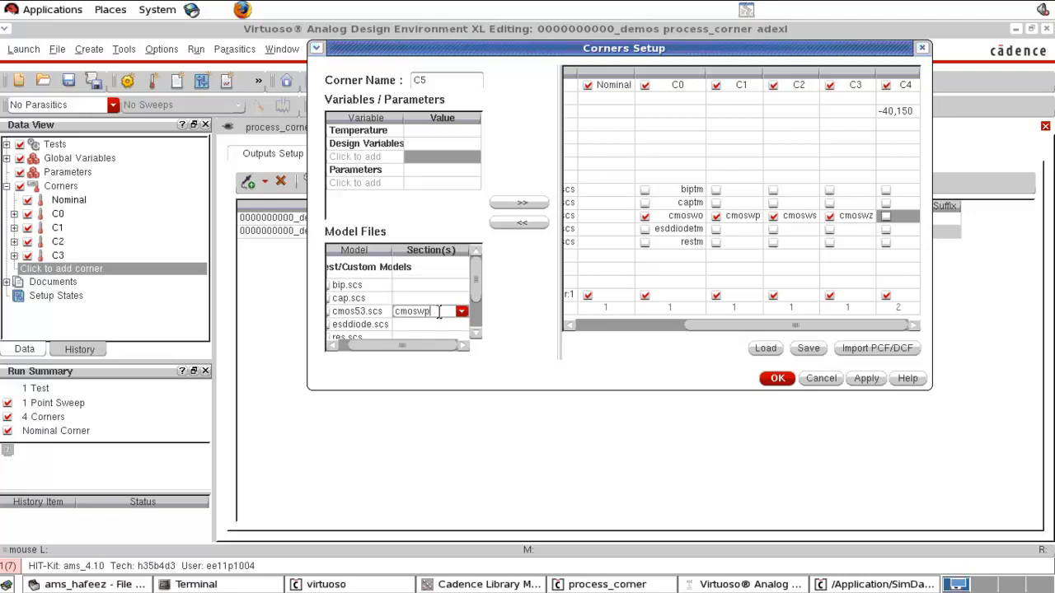
click(433, 132)
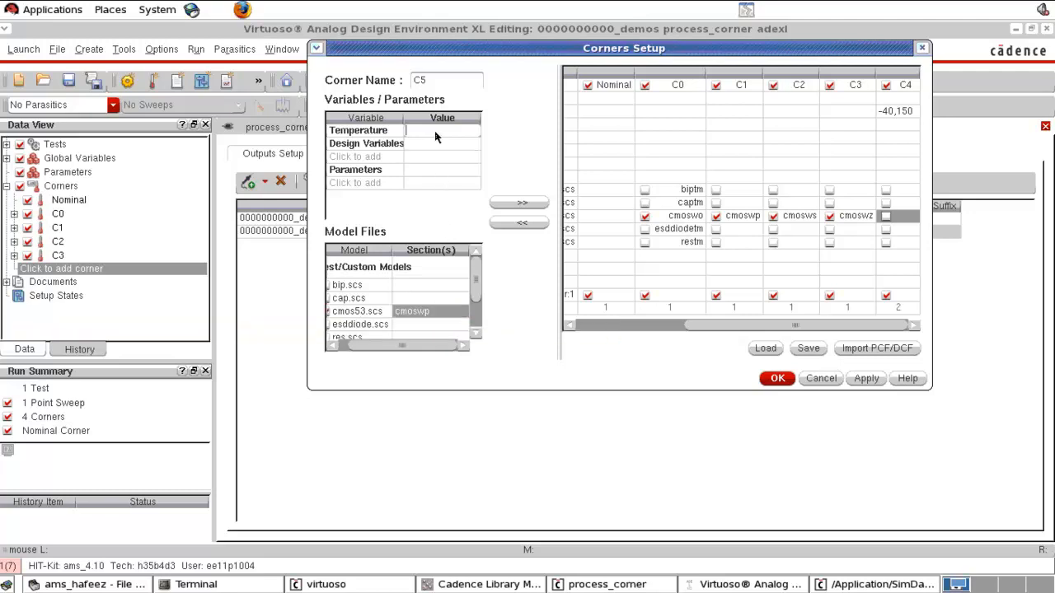
text(150)
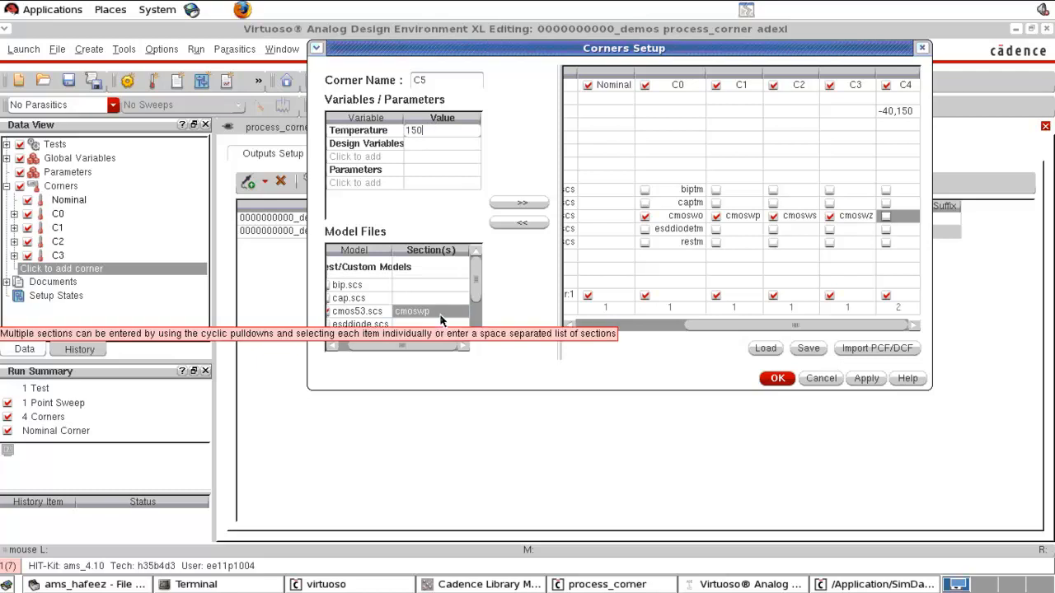
click(518, 209)
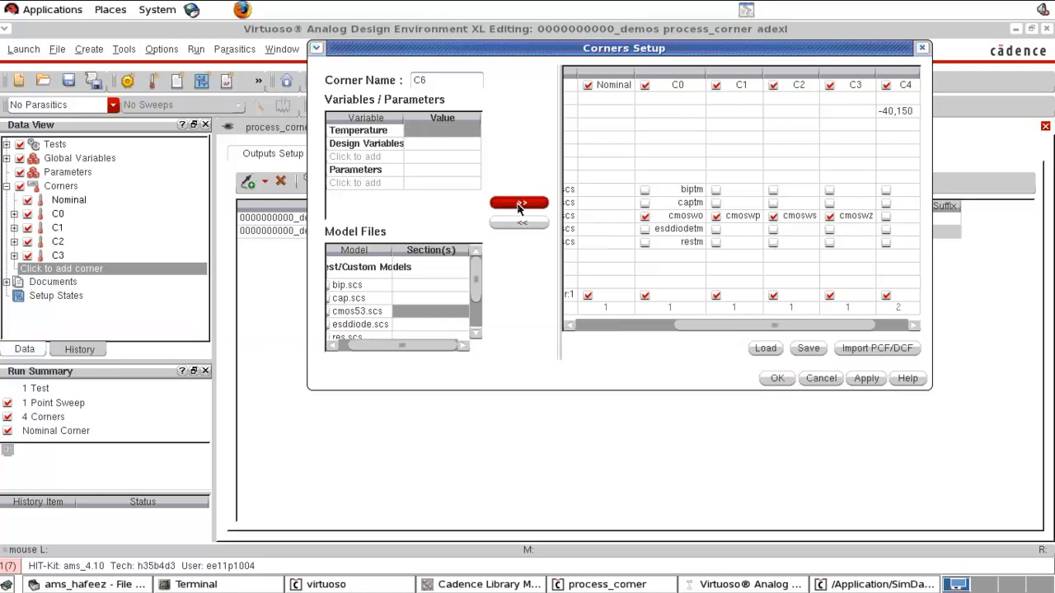
drag(725, 326, 824, 334)
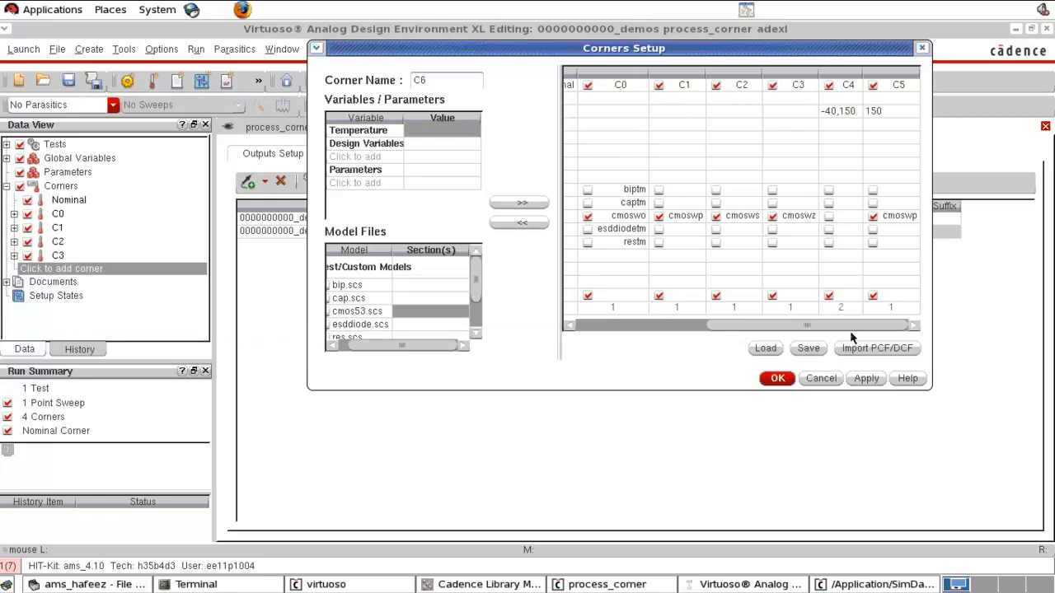
- Add corner C6 with temperature -40 and cmos53.scs model section cmosws, then close the Corners Setup
click(895, 113)
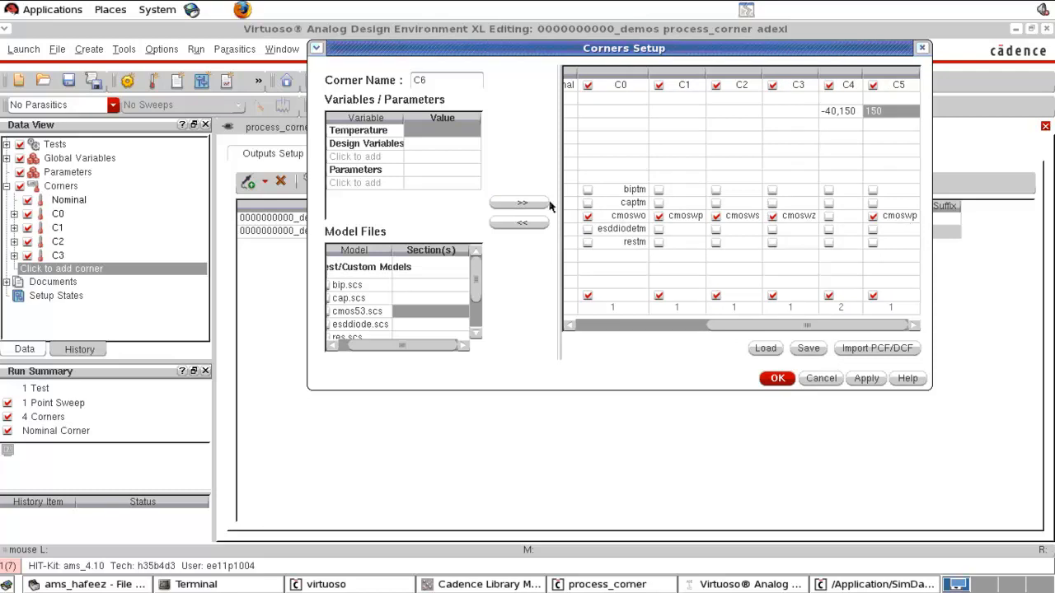
click(429, 131)
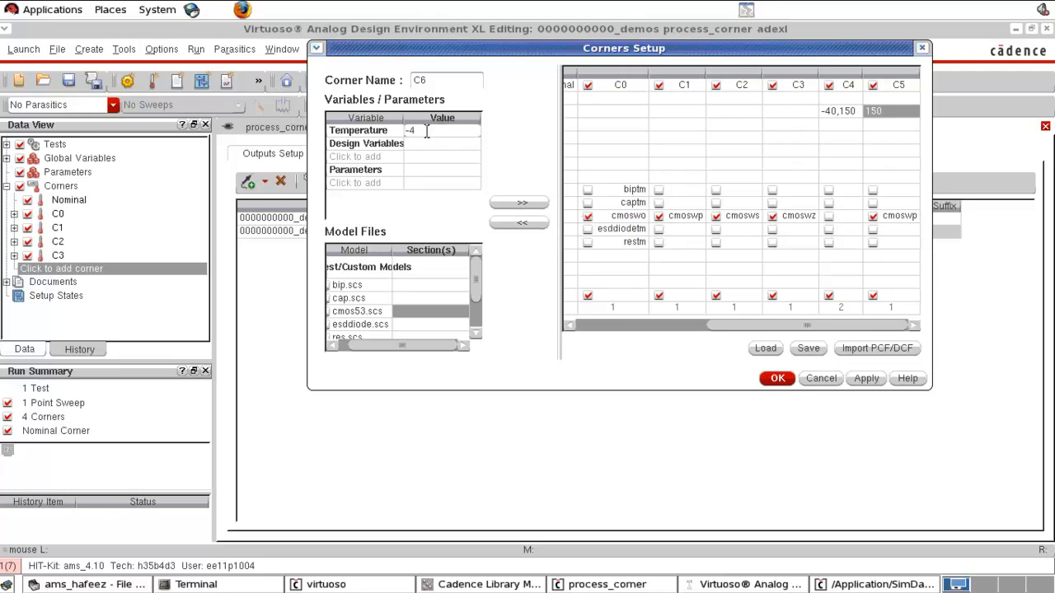
text(-40)
click(462, 314)
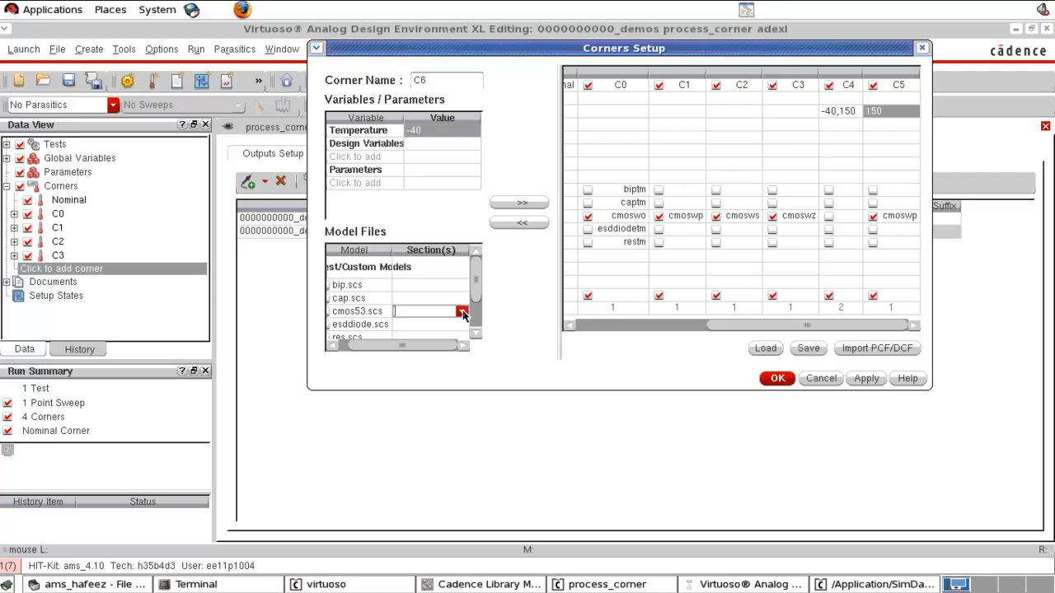
click(440, 370)
click(531, 203)
click(912, 327)
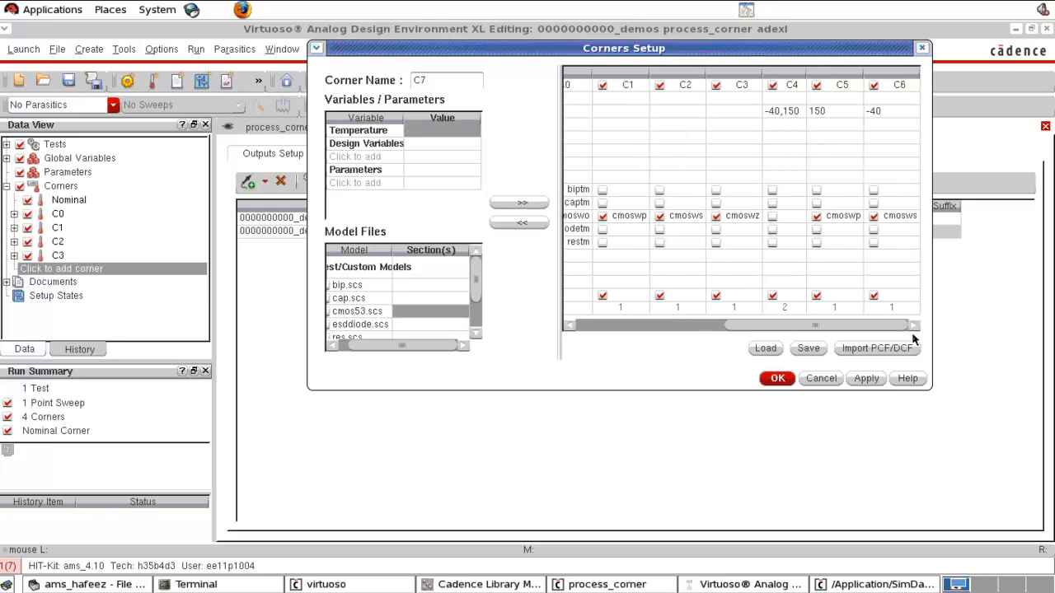
click(899, 217)
click(777, 379)
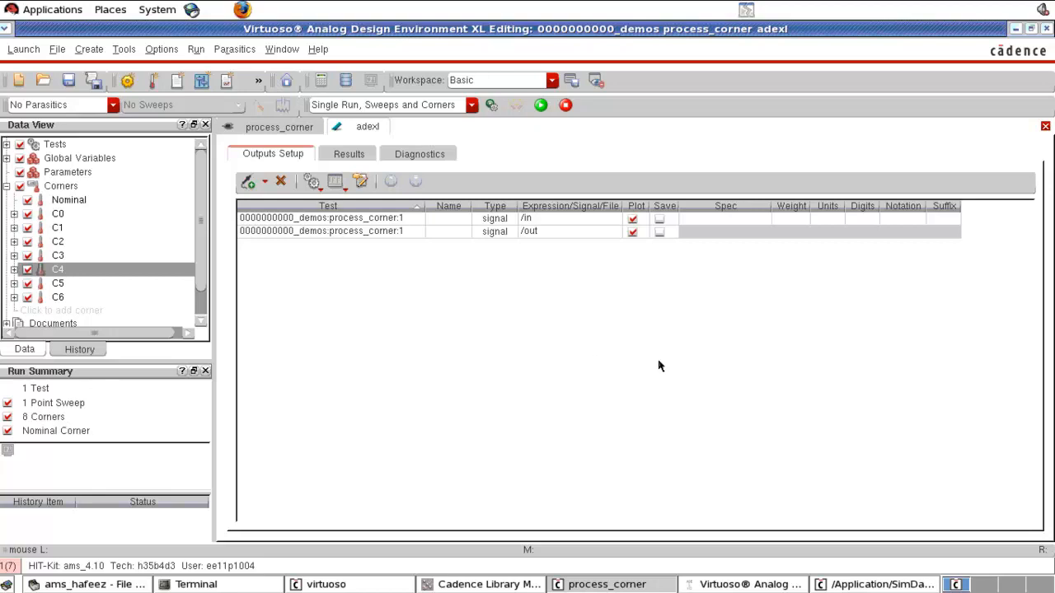
- Run the simulation across all corners and inspect the resulting DC response curves
click(540, 105)
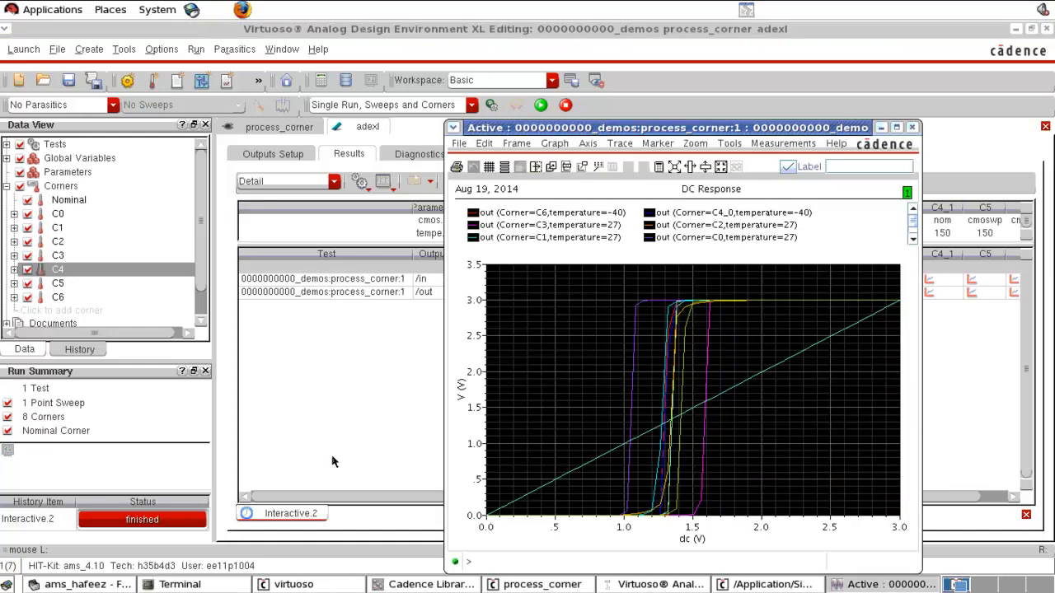
click(900, 129)
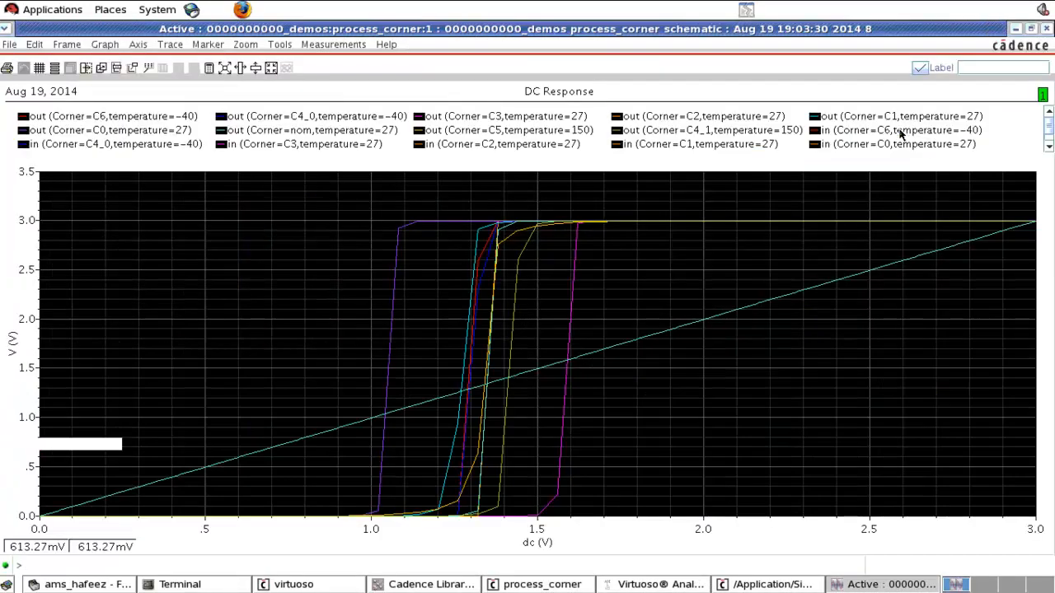
click(798, 295)
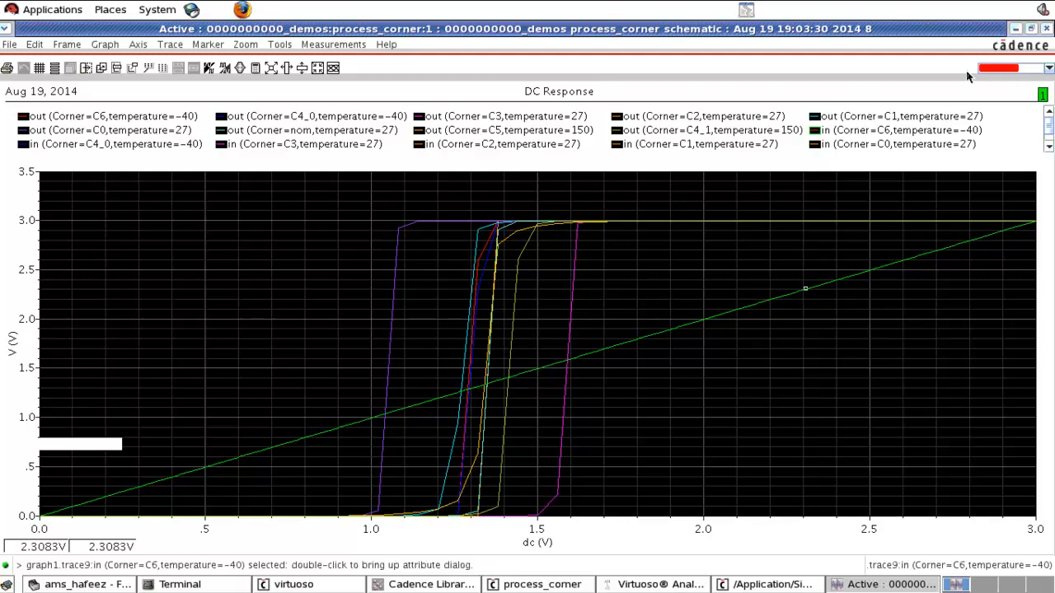
click(802, 249)
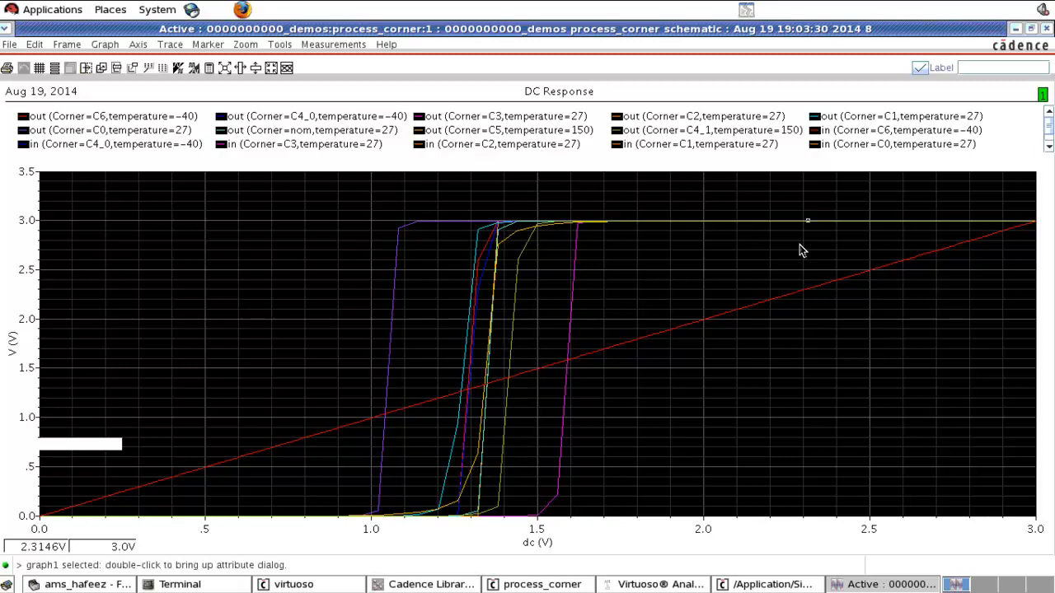
click(1046, 28)
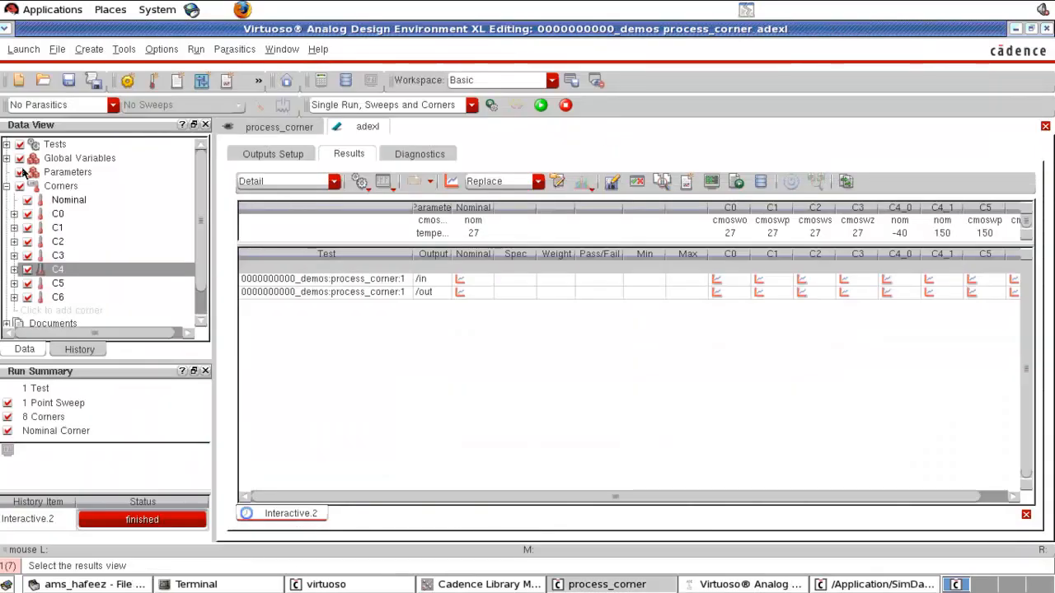
- Open the test editor for the process_corner test and load the state_transient session state into it
click(6, 144)
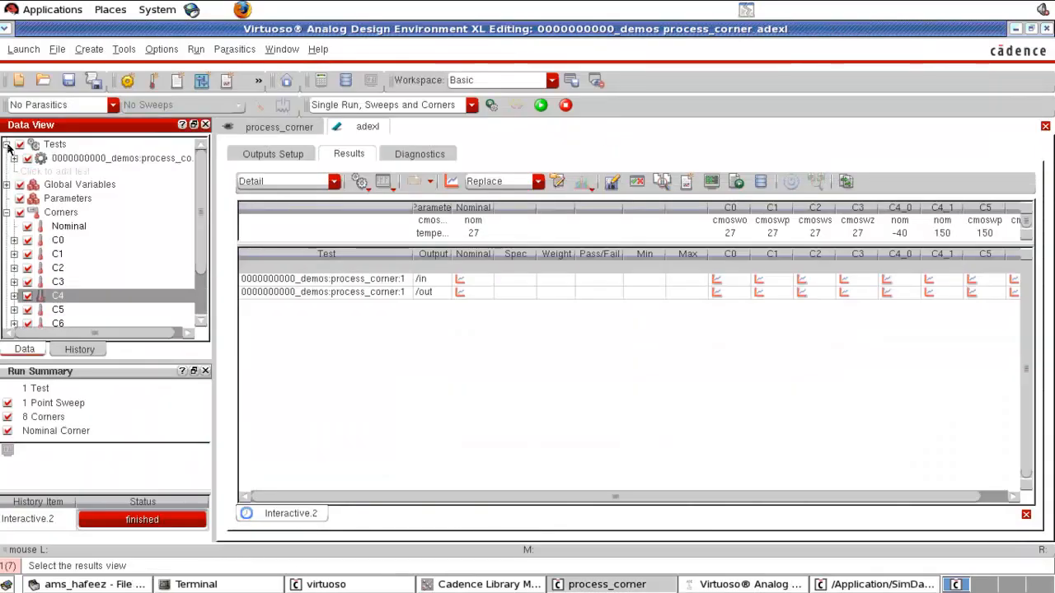
click(87, 160)
right_click(87, 162)
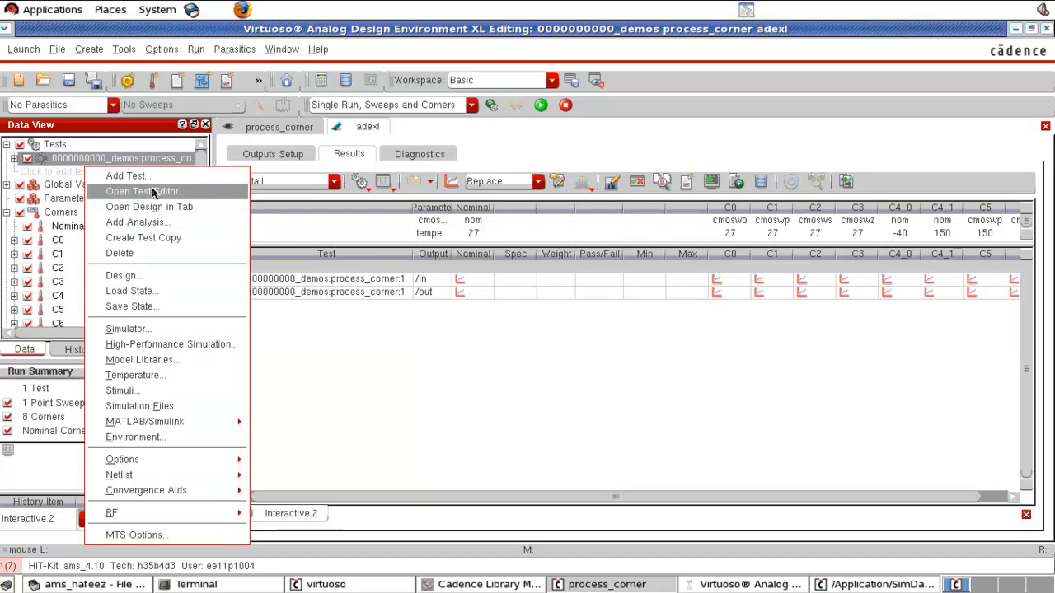
click(168, 196)
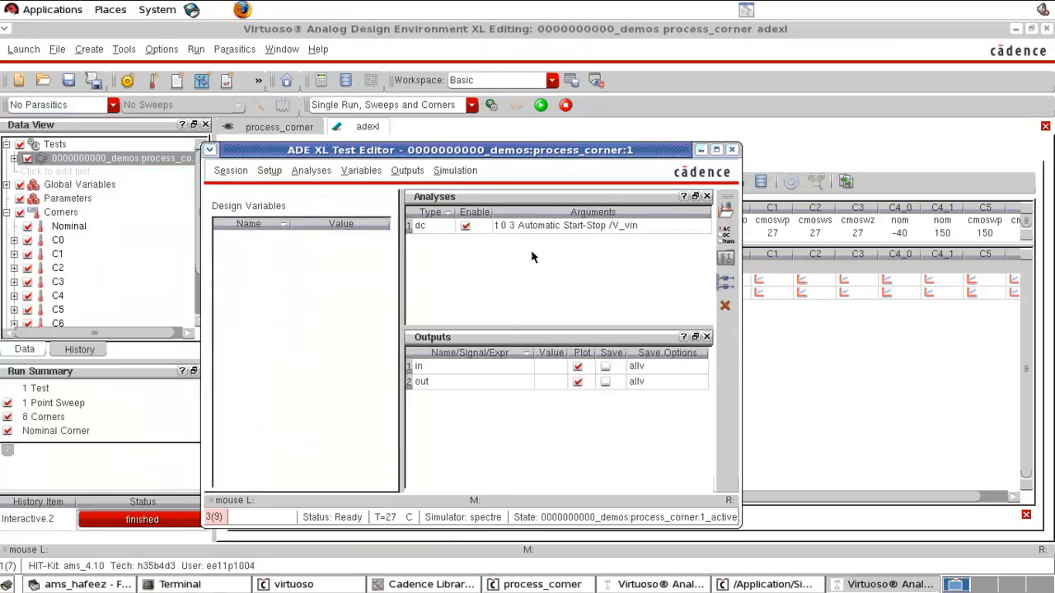
click(725, 237)
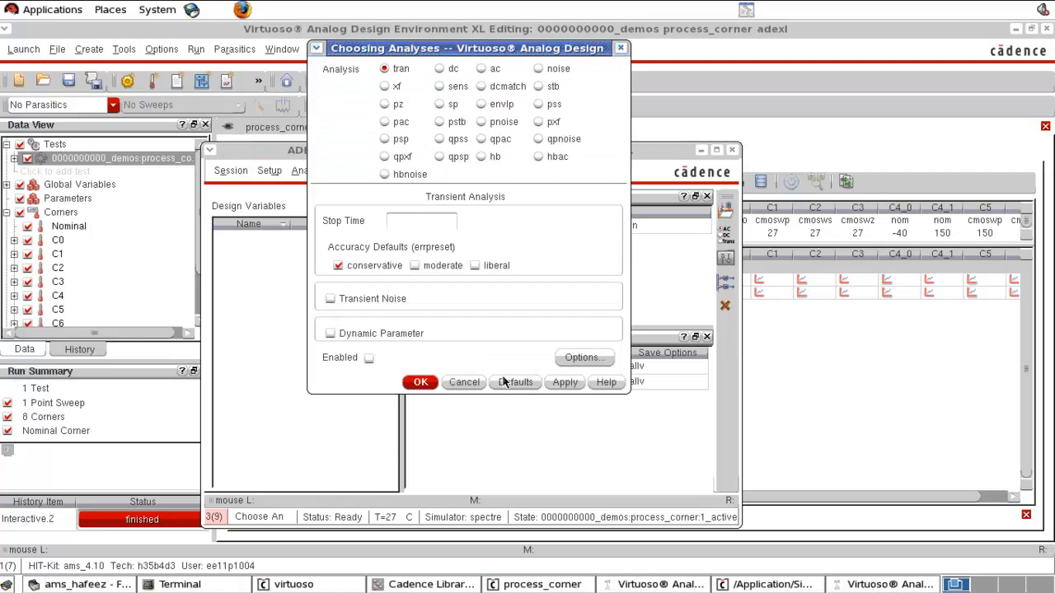
click(469, 384)
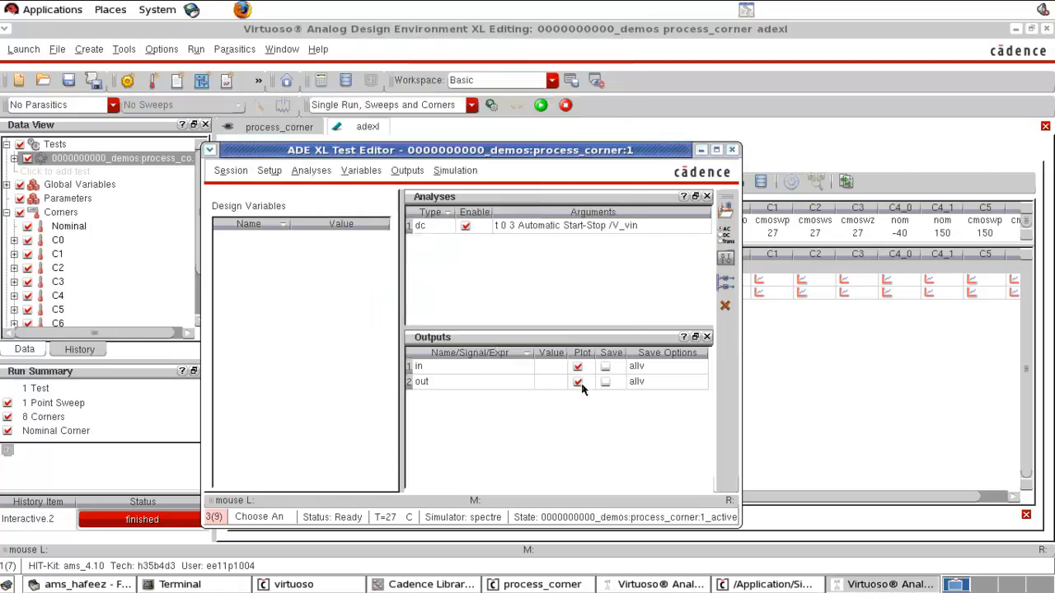
click(536, 231)
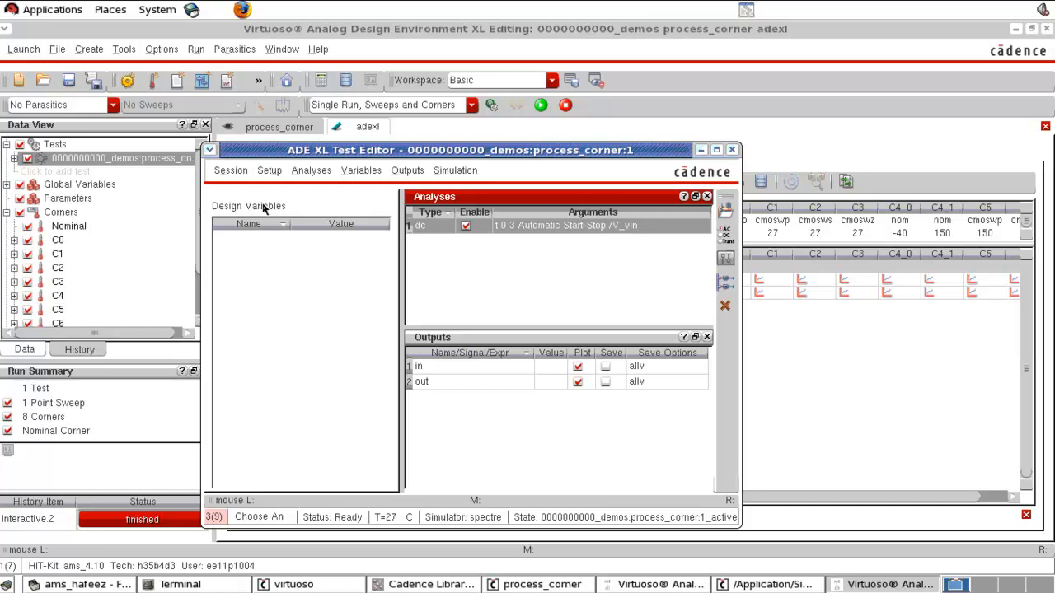
click(223, 173)
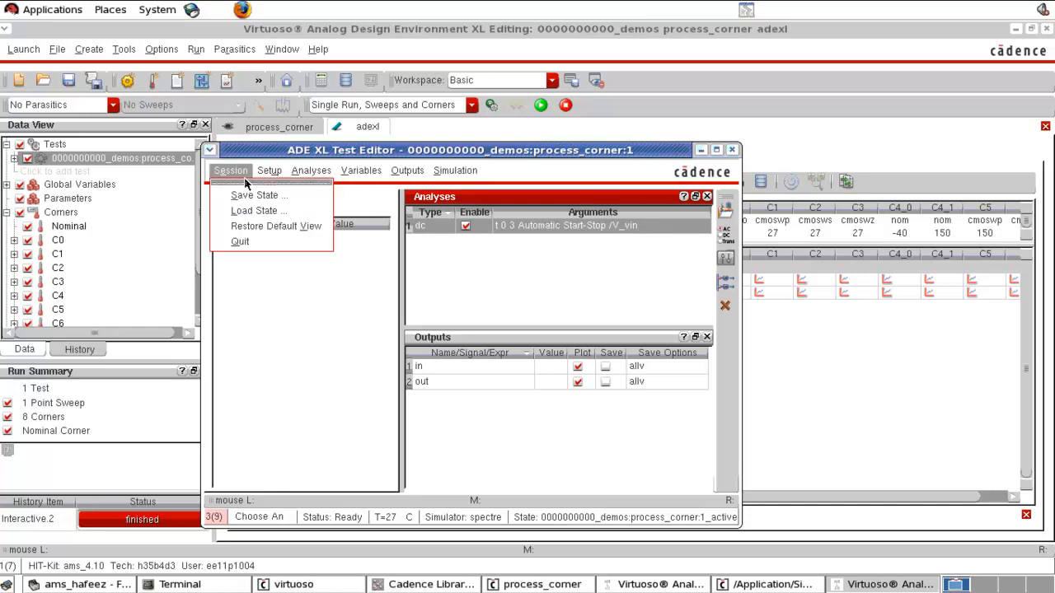
click(252, 213)
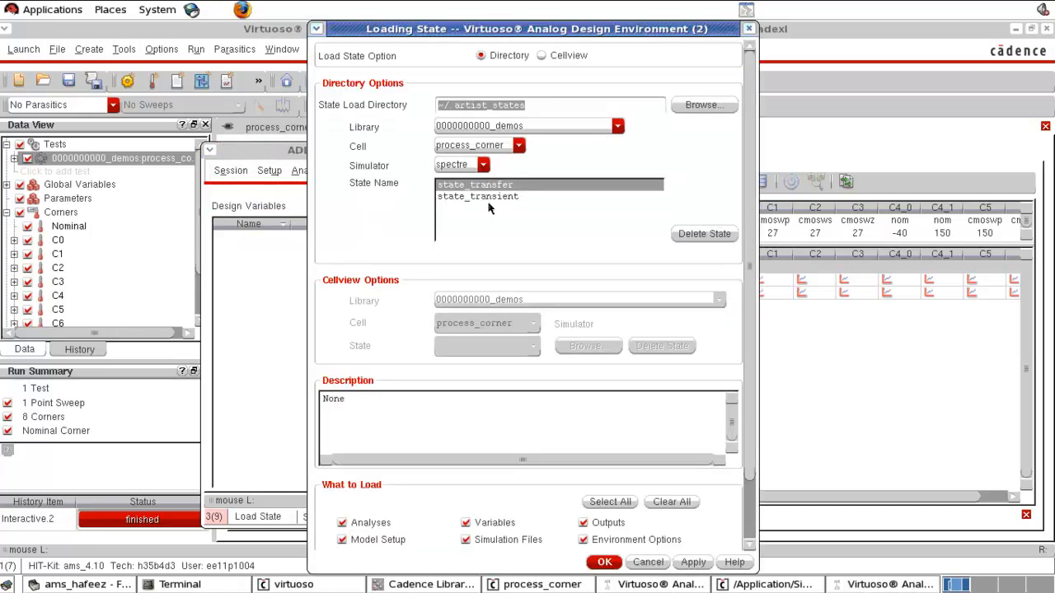
click(479, 197)
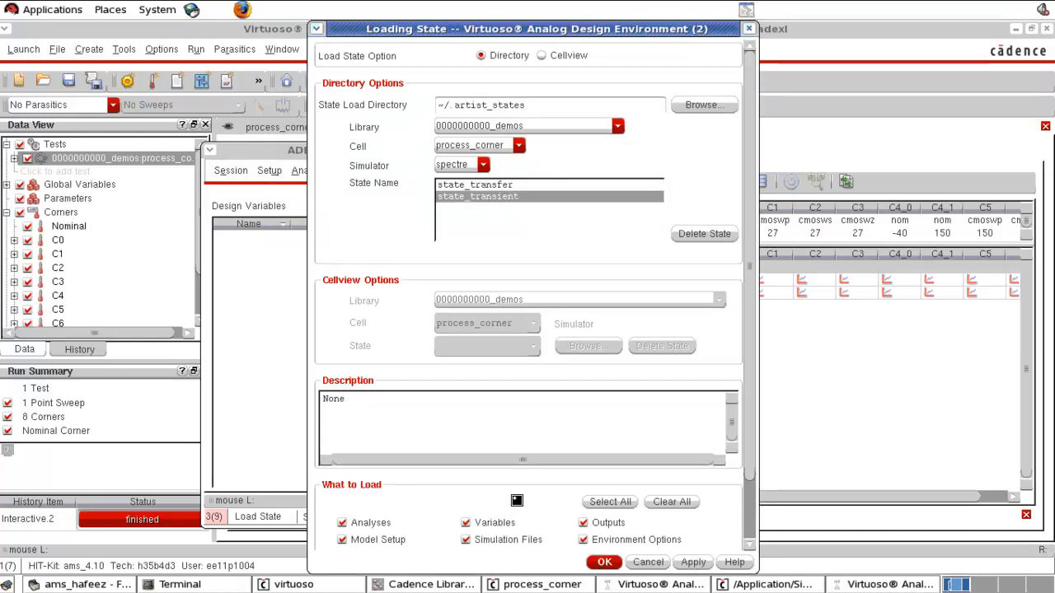
click(604, 562)
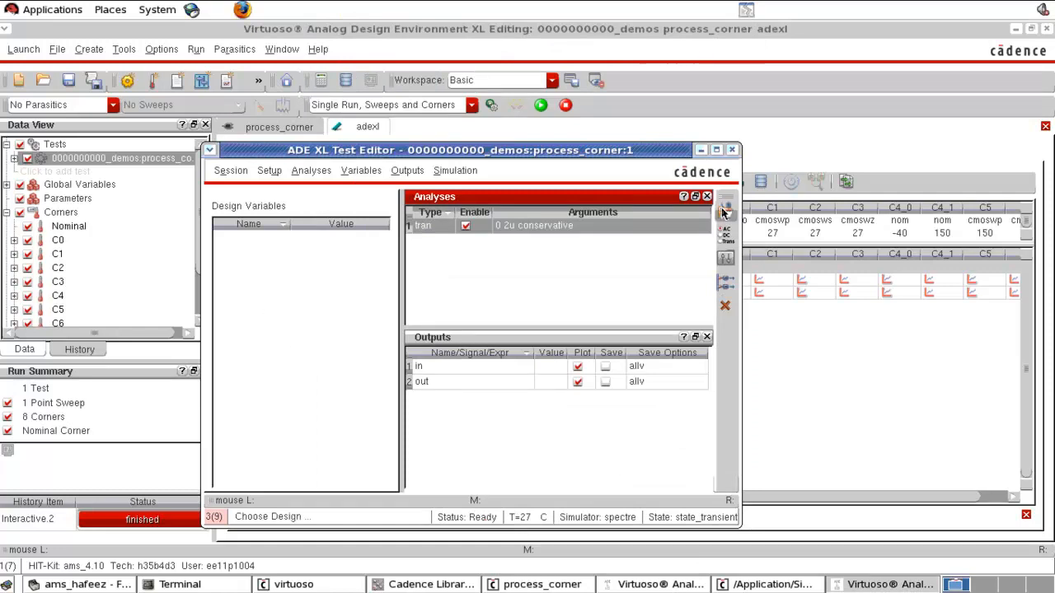
click(800, 346)
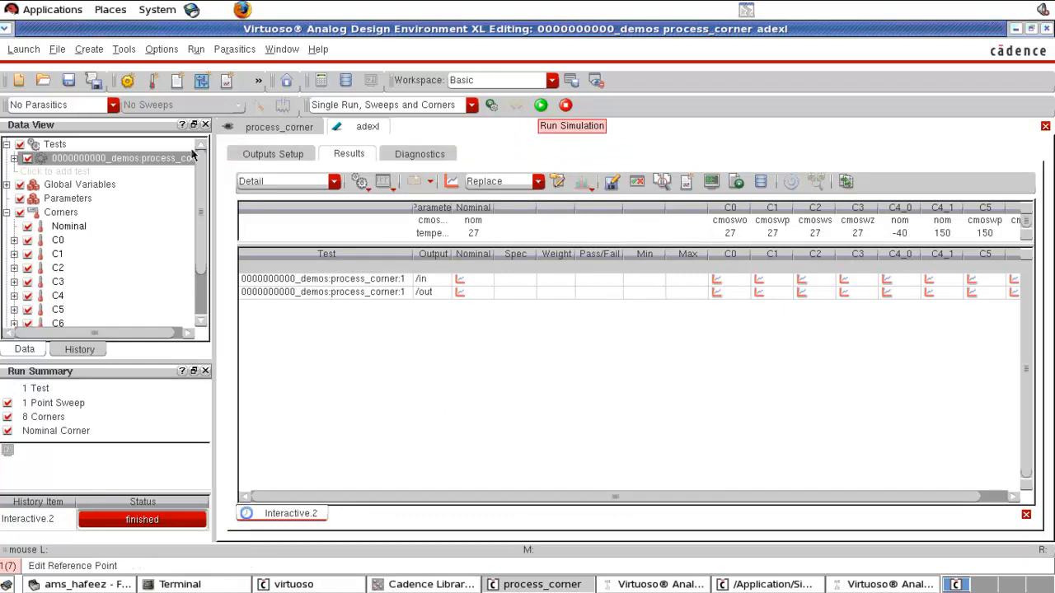
mouse_move(96, 163)
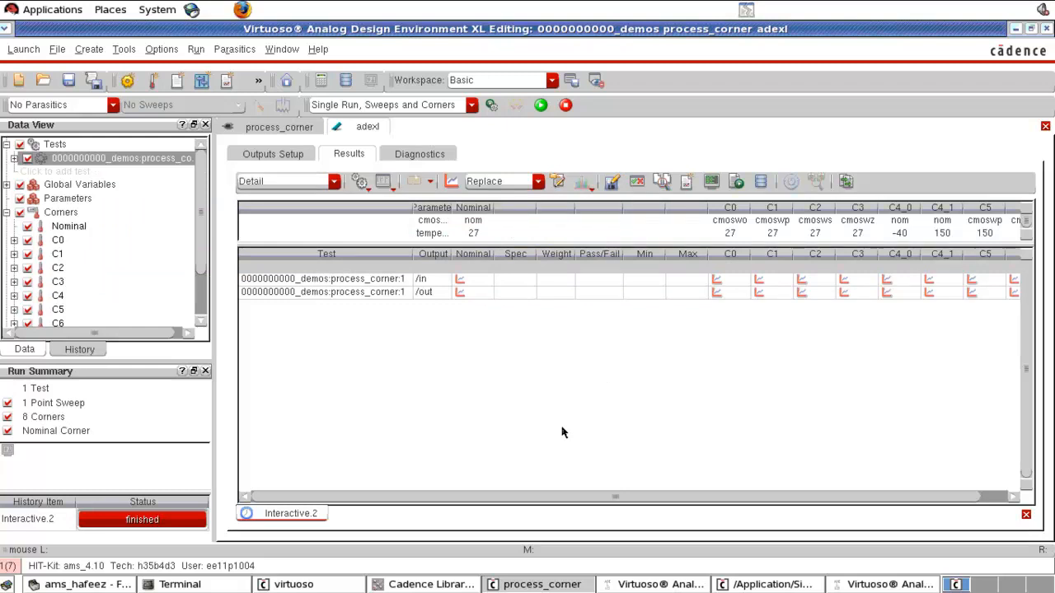
click(78, 171)
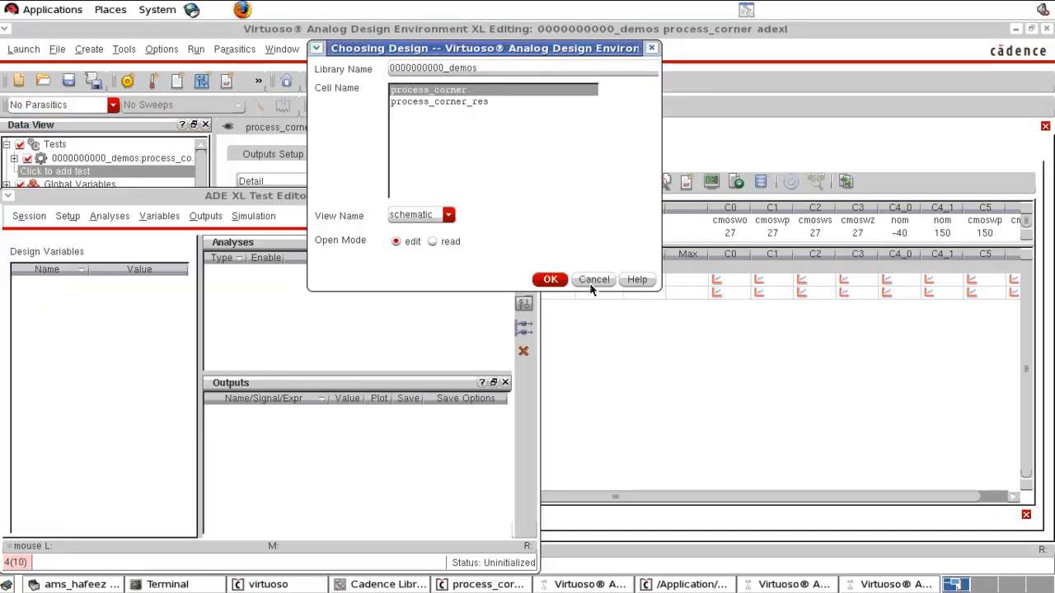
click(591, 283)
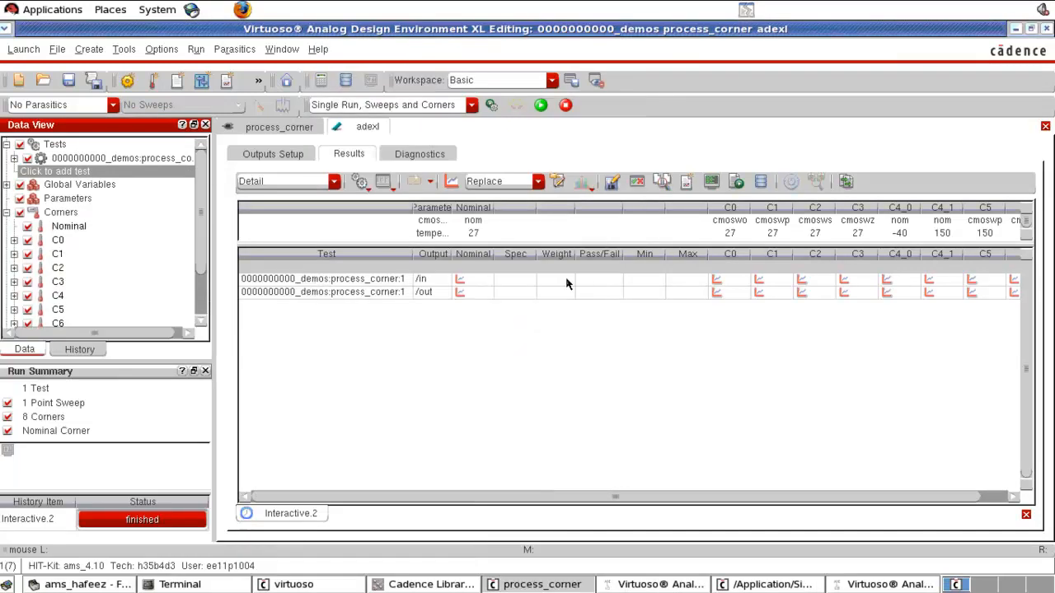
- Run the transient simulation over all corners and zoom in on the output's rising and falling edges
click(541, 104)
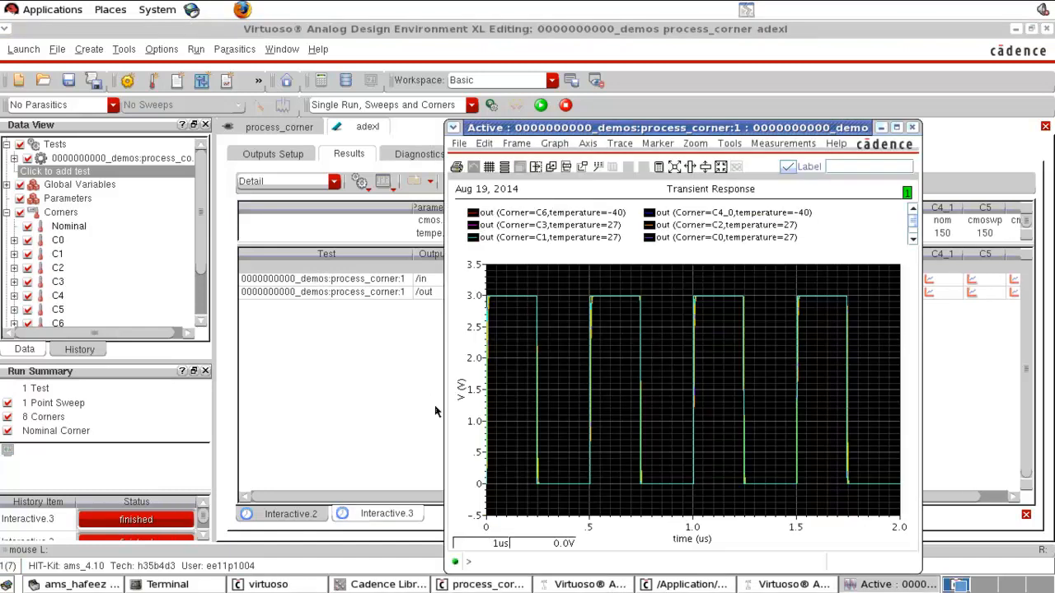
click(897, 128)
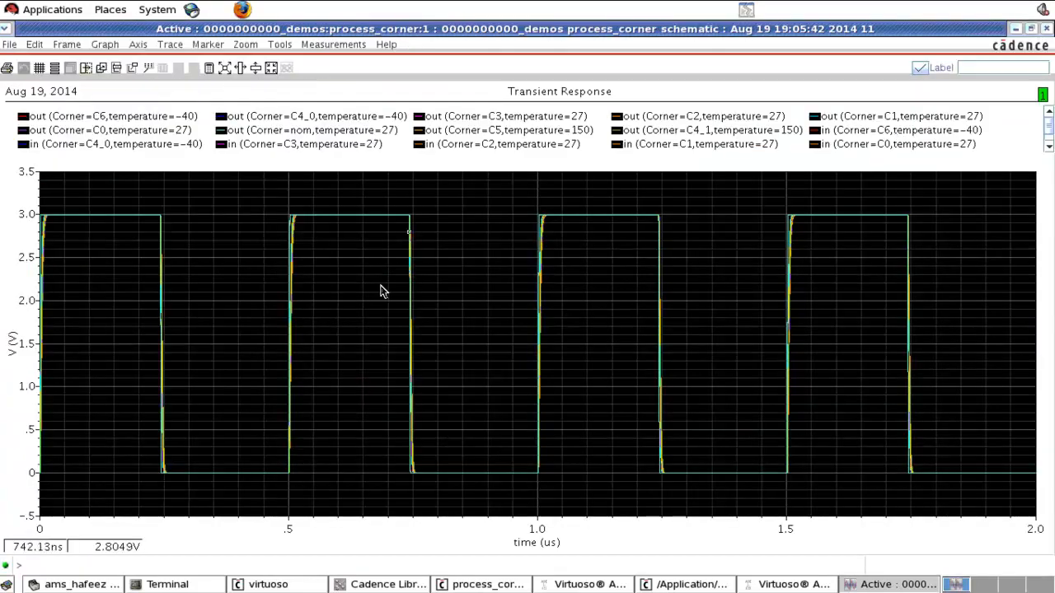
right_drag(524, 210, 669, 497)
right_drag(118, 497, 239, 170)
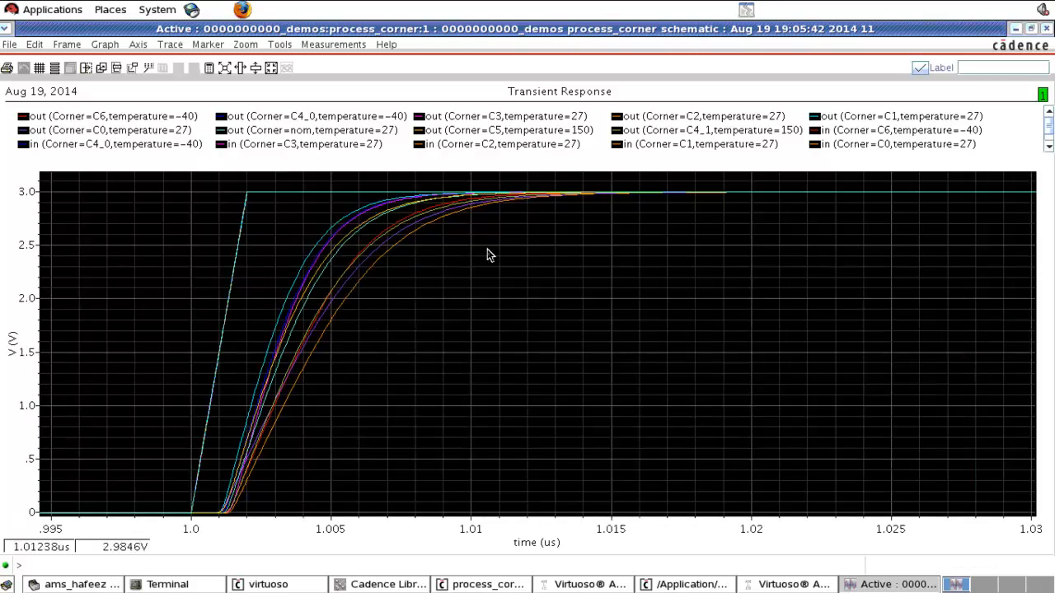
click(385, 258)
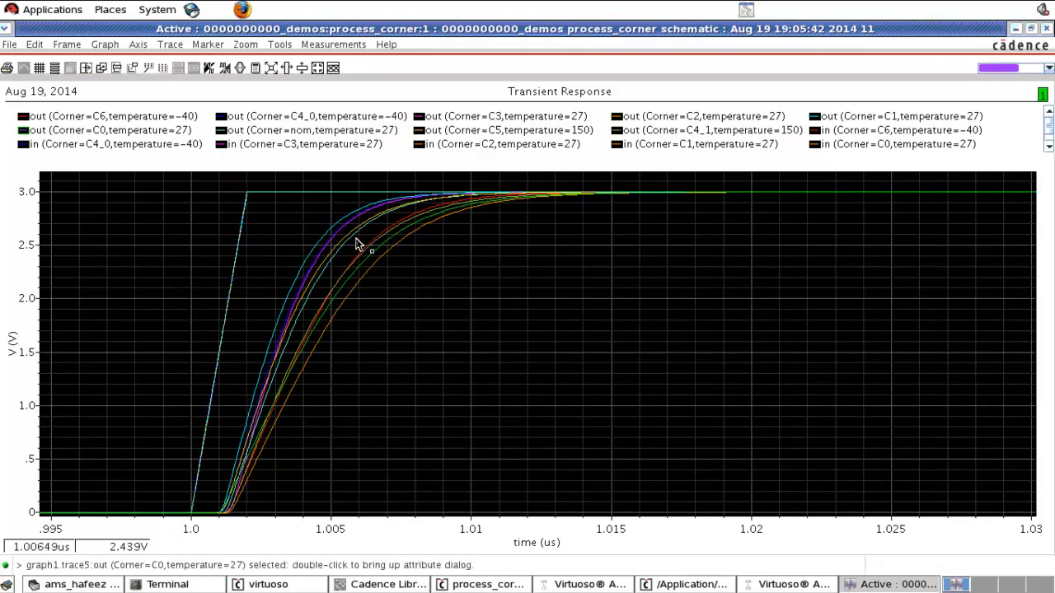
click(614, 312)
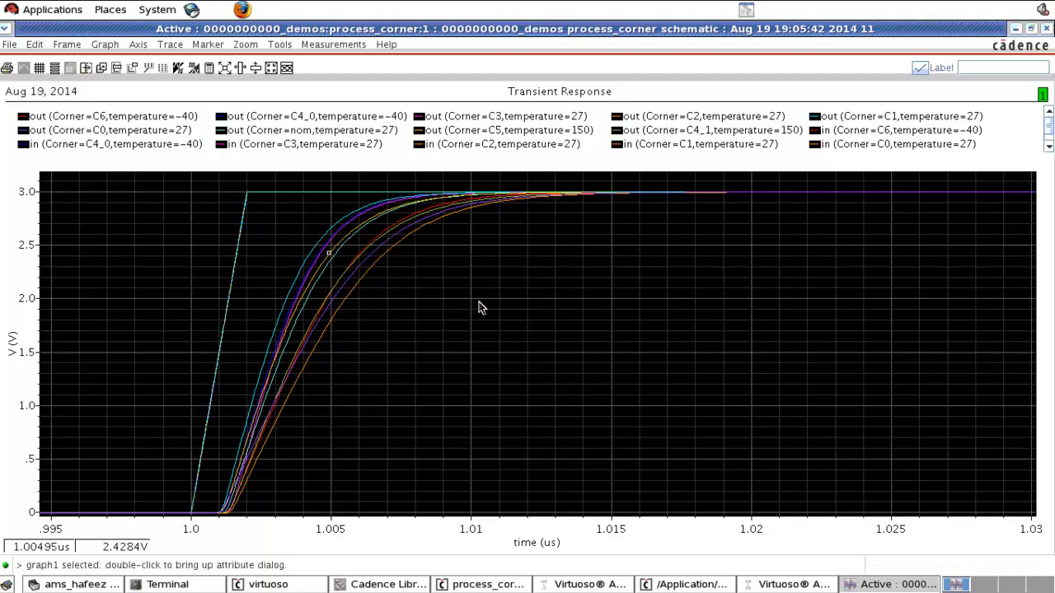
key(Right)
key(Right)
key(Right)
key(Right)
key(Right)
key(Right)
key(Right)
key(Right)
key(Right)
key(Right)
key(Right)
key(Right)
key(Right)
key(Right)
key(Right)
key(Right)
key(Right)
key(Right)
key(Right)
key(Right)
key(Right)
key(Right)
key(Right)
key(Right)
key(Right)
key(Right)
key(Right)
key(Right)
key(Right)
key(Right)
key(Right)
key(Right)
key(Right)
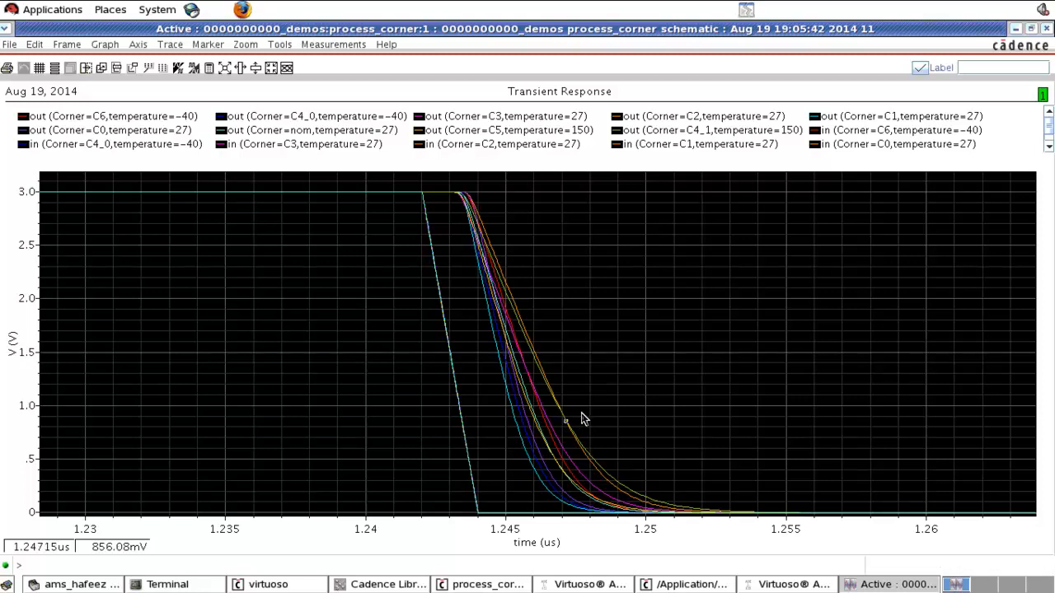
click(1047, 29)
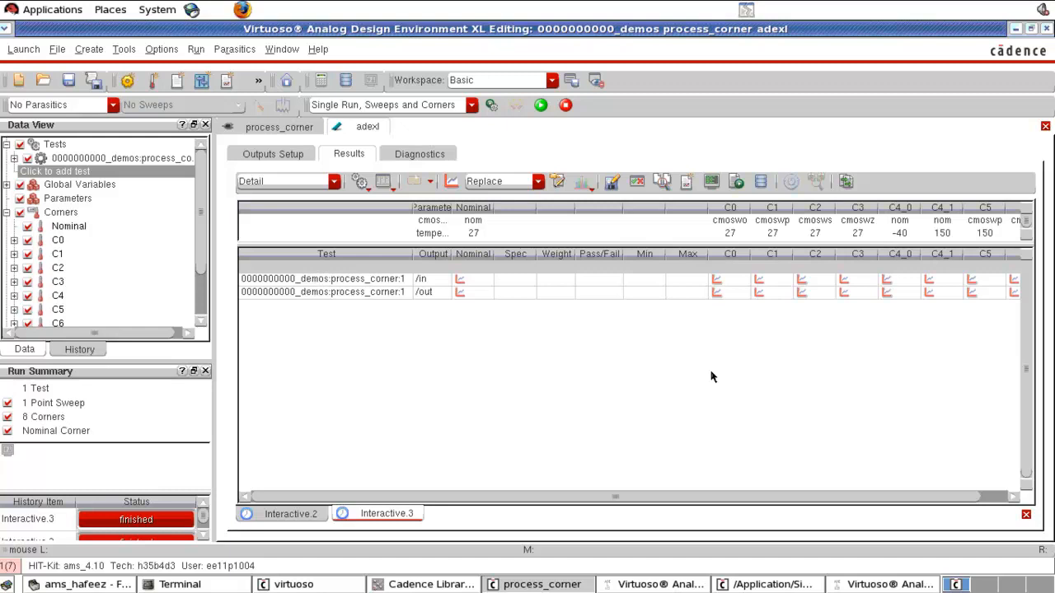
- Open the model library setup of the ADE L session to review the model files and sections
click(669, 585)
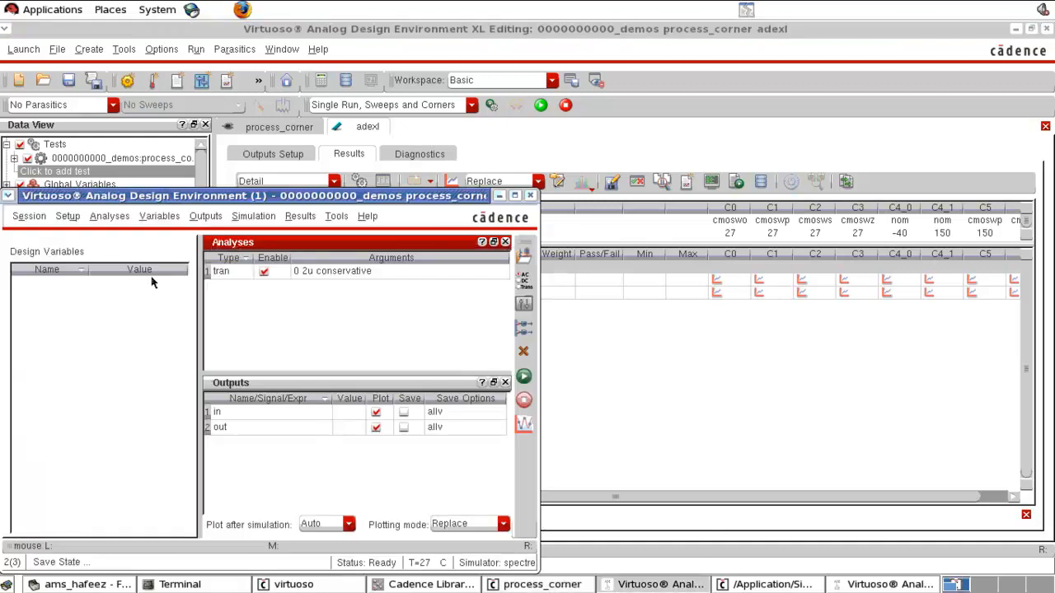
click(74, 220)
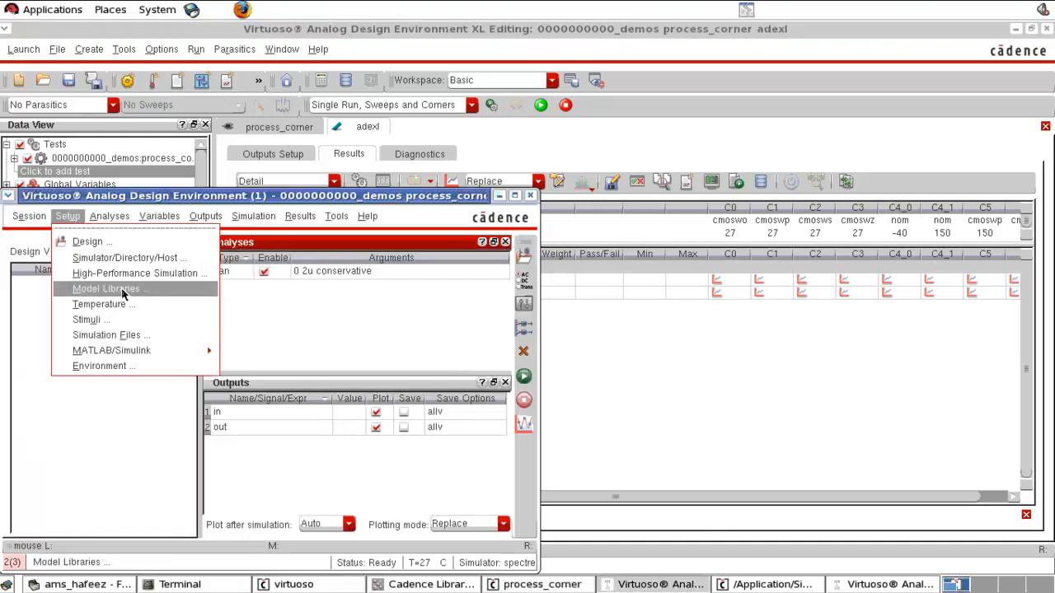
click(106, 289)
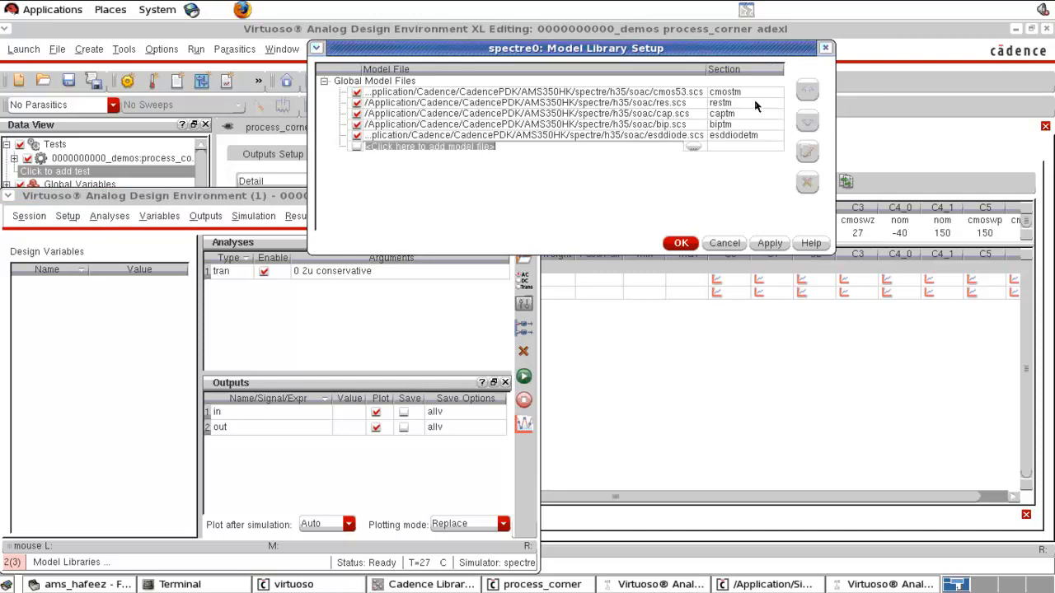
click(723, 244)
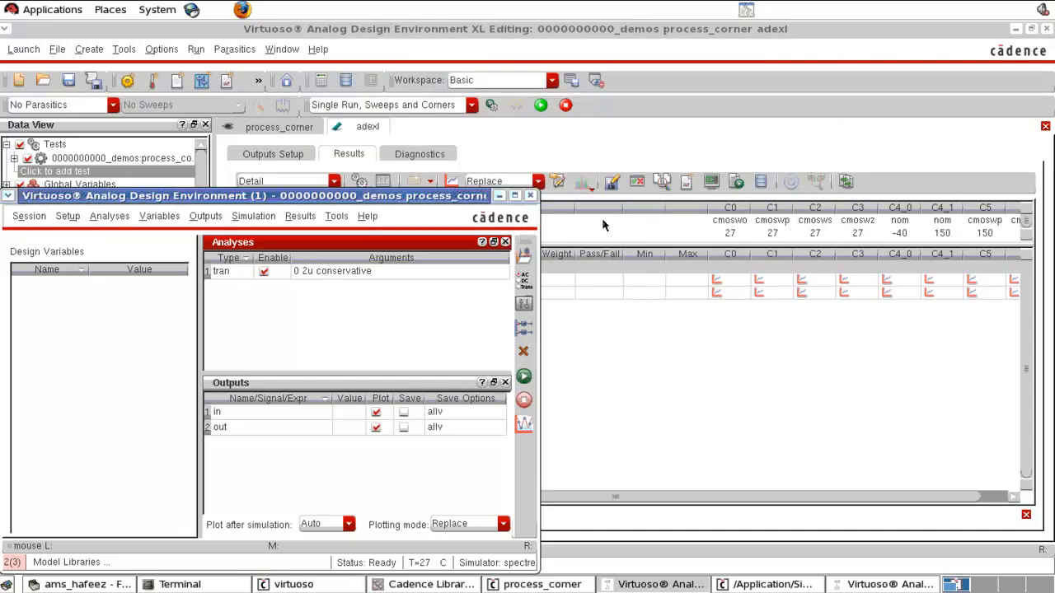
click(646, 140)
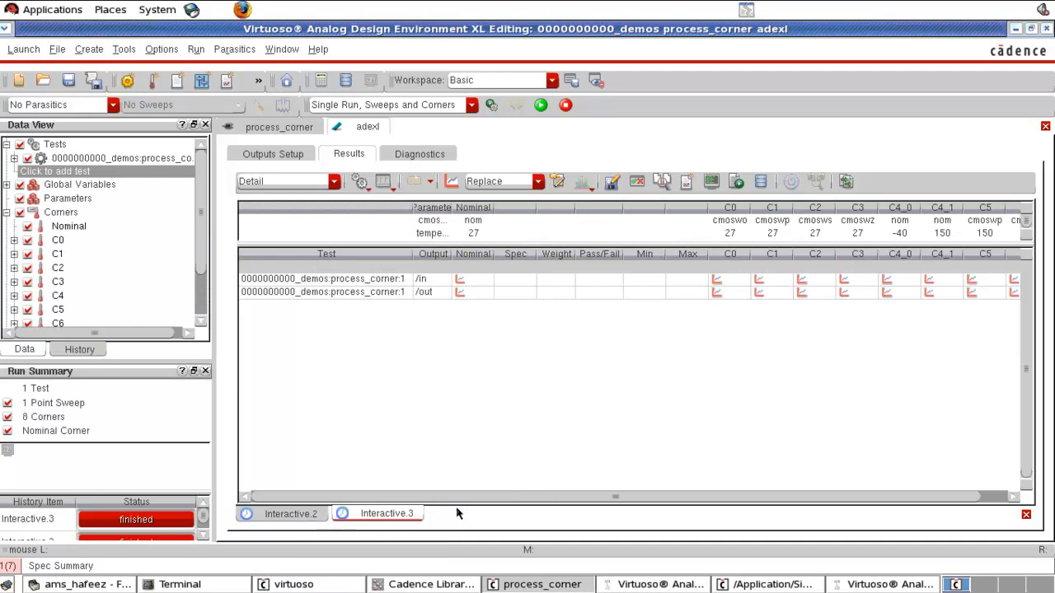